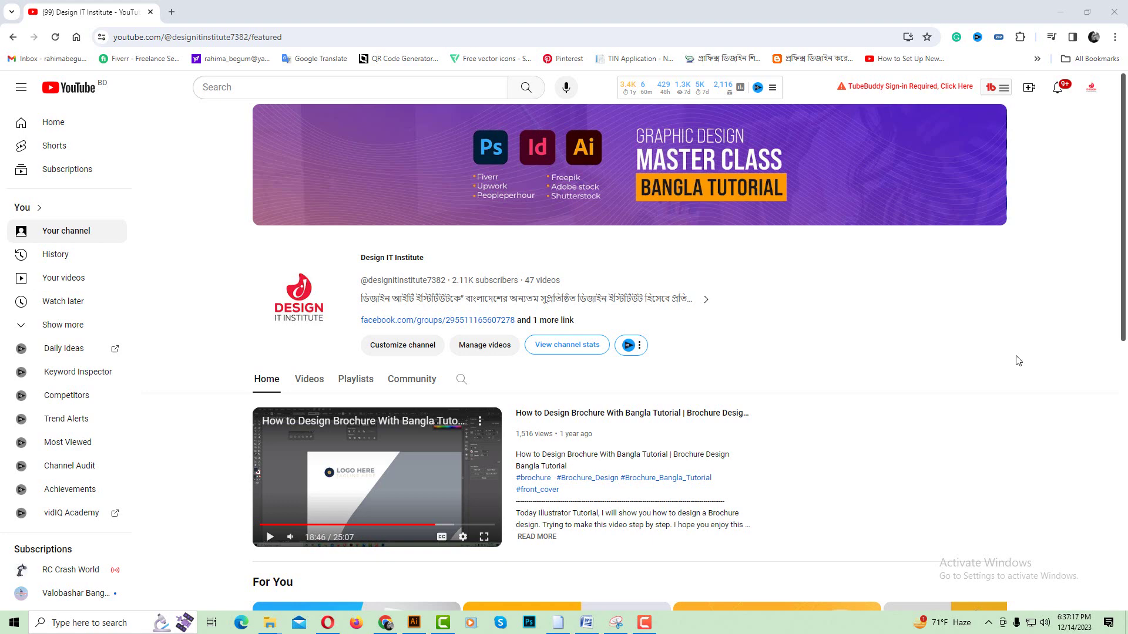
Step: Scroll the channel home page and page the Videos carousel forward and back
scroll(1018, 361, "down", 4)
scroll(1018, 361, "down", 2)
scroll(1016, 361, "down", 2)
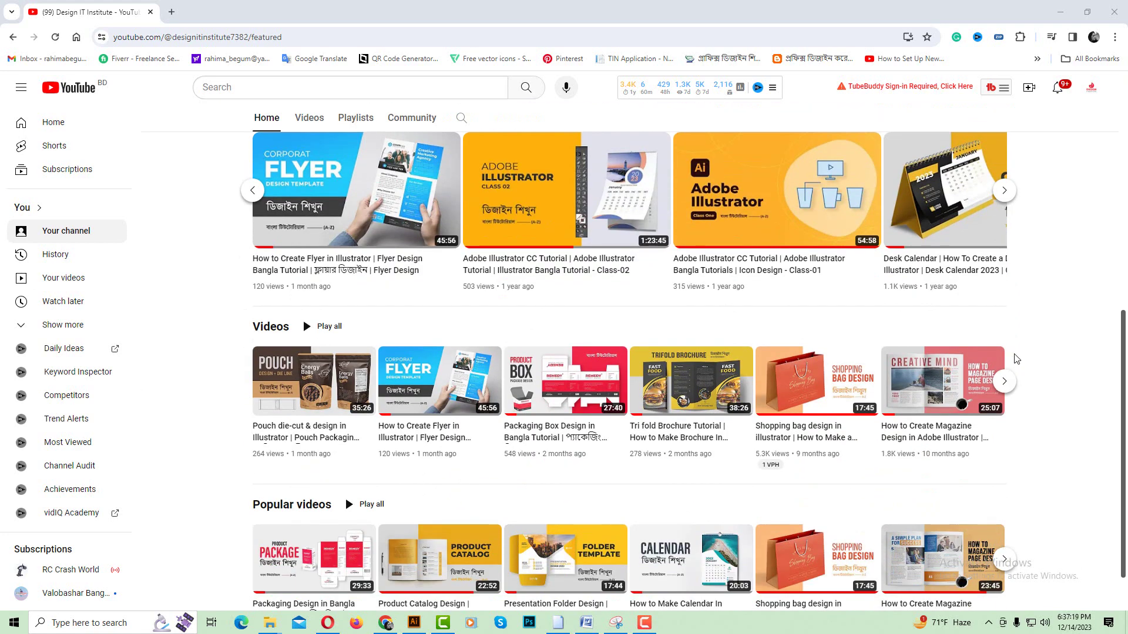
left_click(1002, 387)
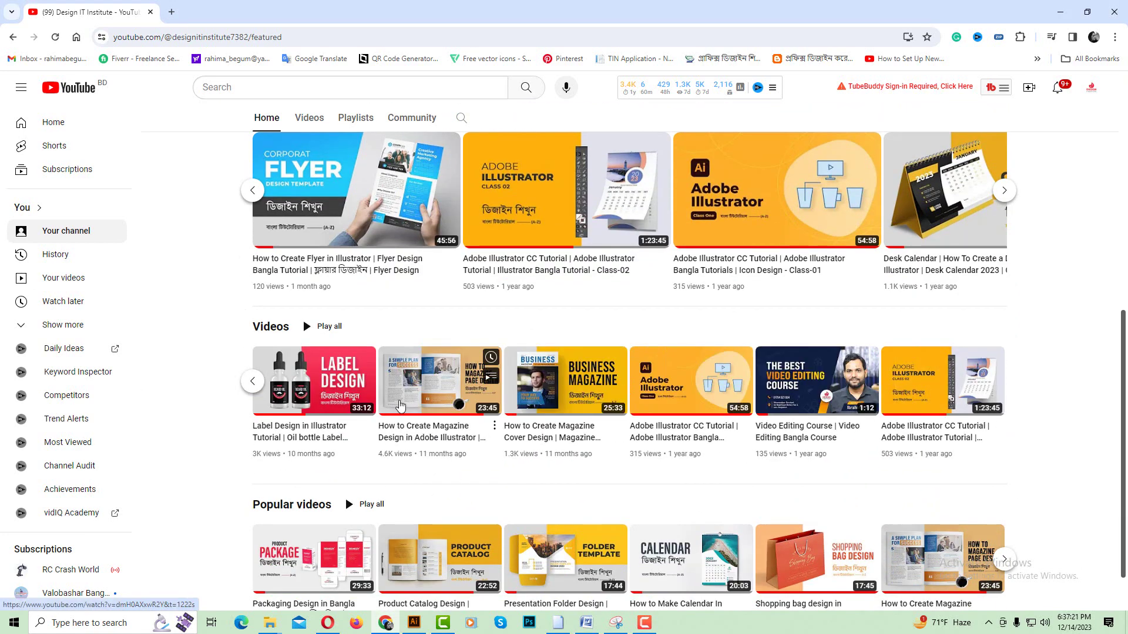
left_click(252, 382)
scroll(370, 200, "up", 3)
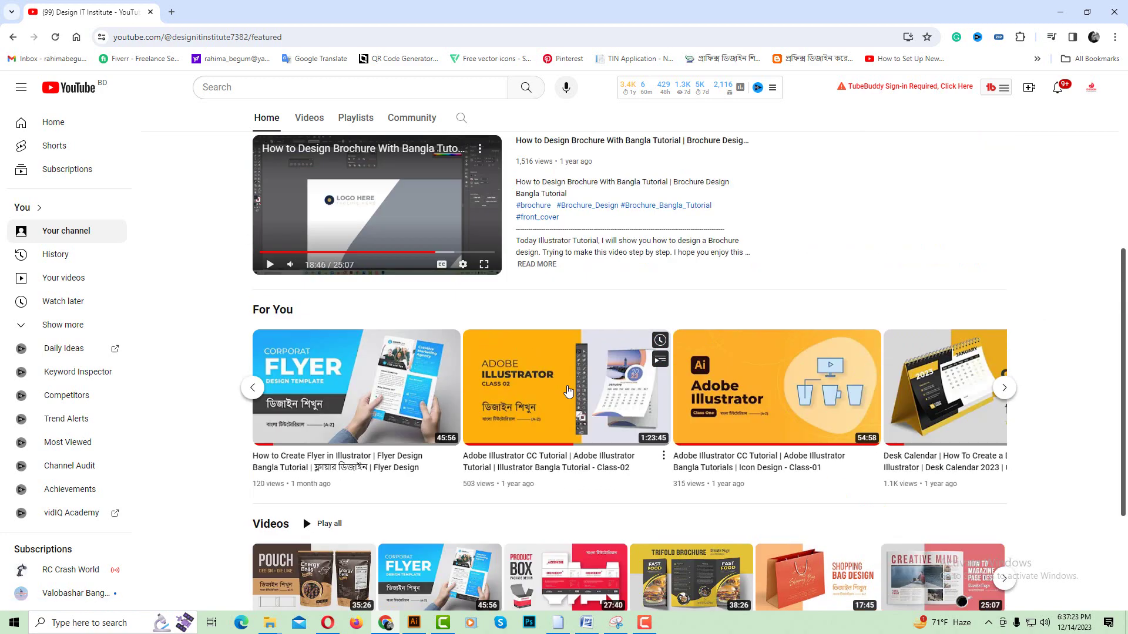
scroll(370, 201, "up", 1)
Step: Show the channel's full Videos grid sorted by latest and scroll through the uploads
left_click(299, 149)
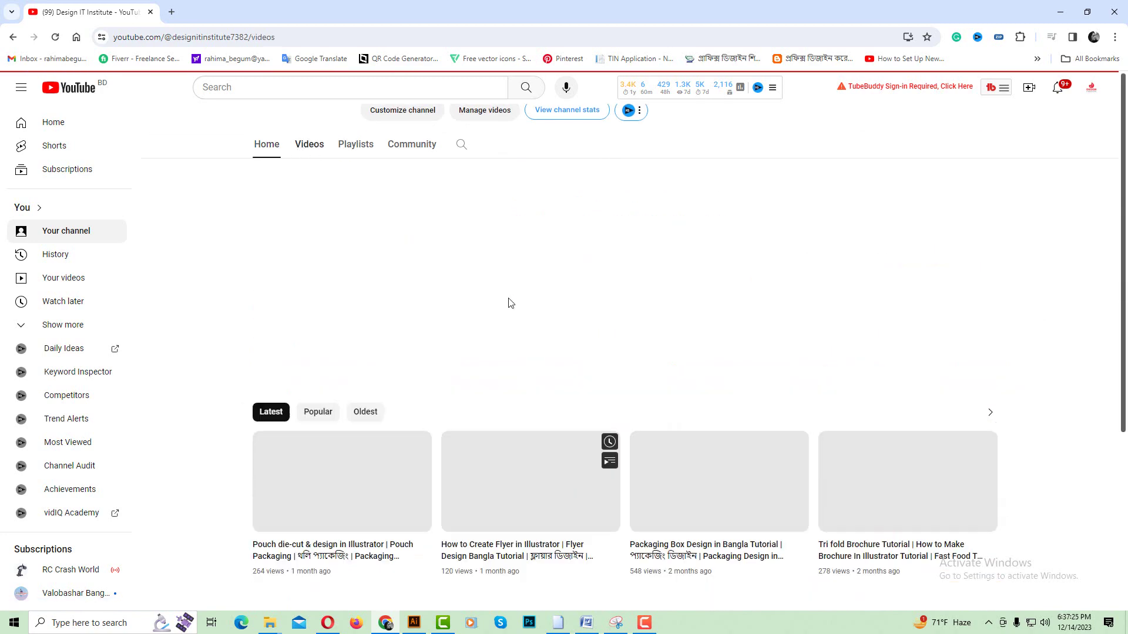
scroll(510, 303, "down", 2)
scroll(894, 210, "down", 3)
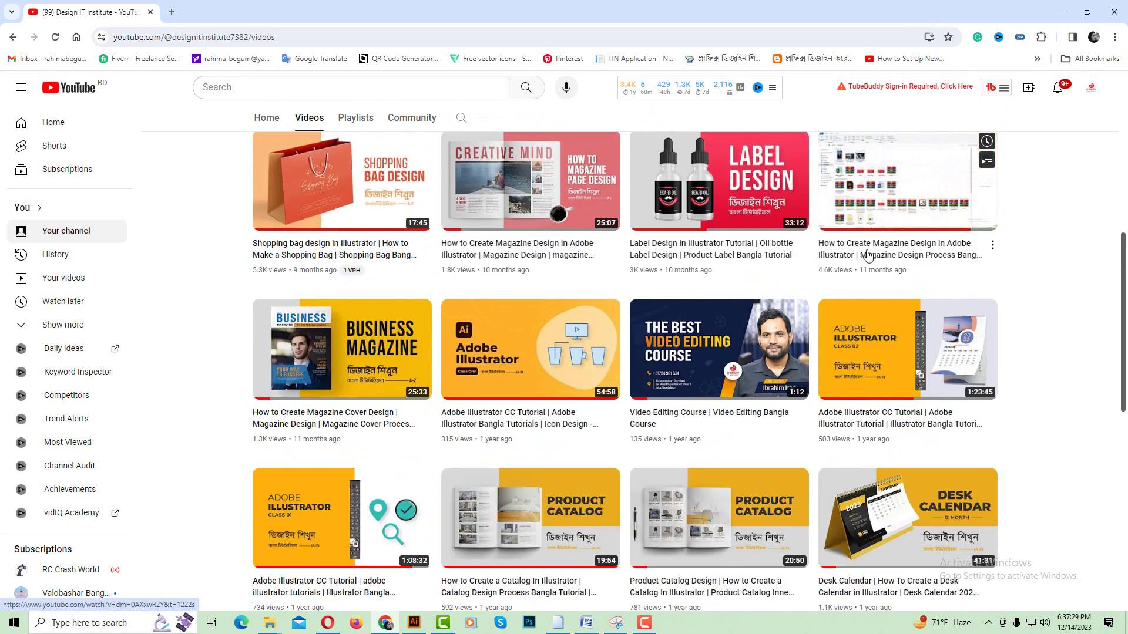
mouse_move(907, 181)
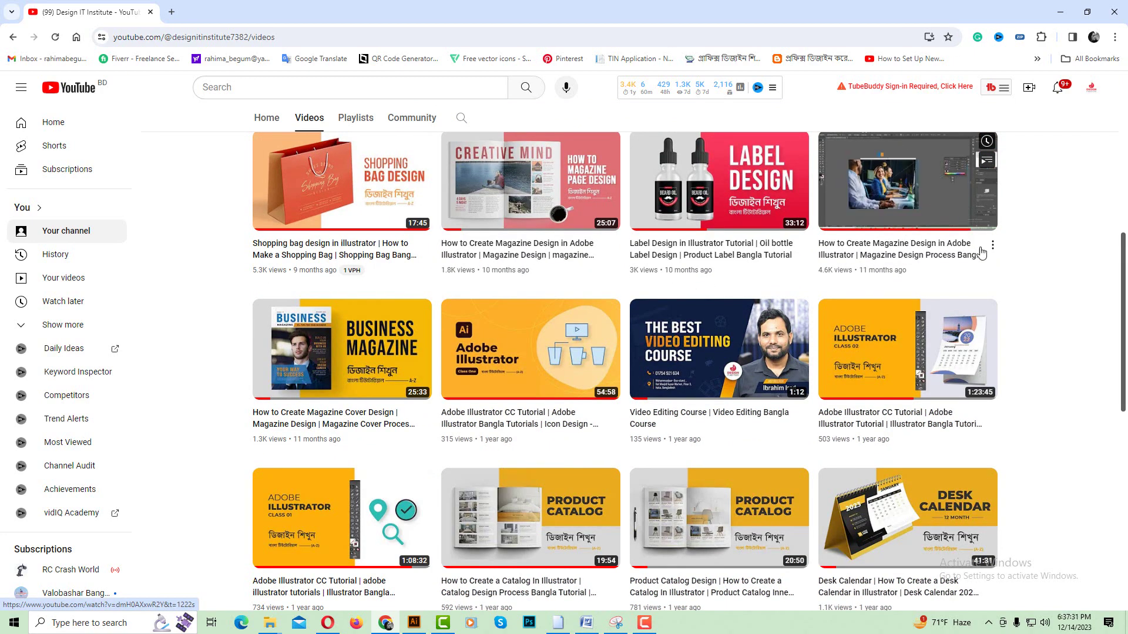
scroll(874, 330, "up", 4)
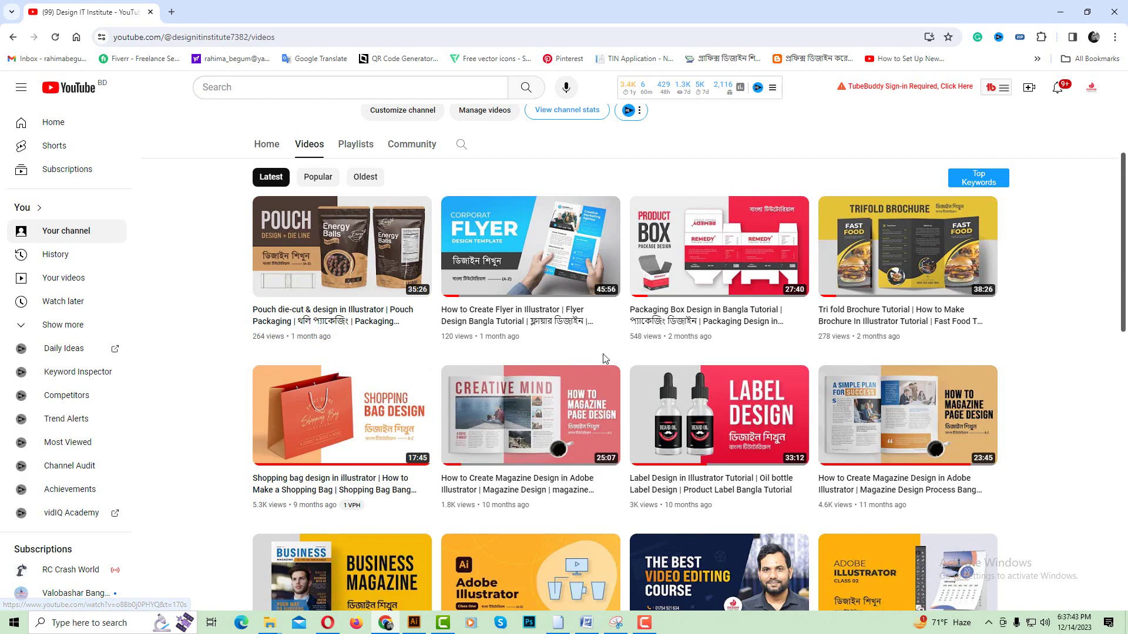
Step: Maximize Illustrator and start a new document with the Print A4 preset
left_click(414, 623)
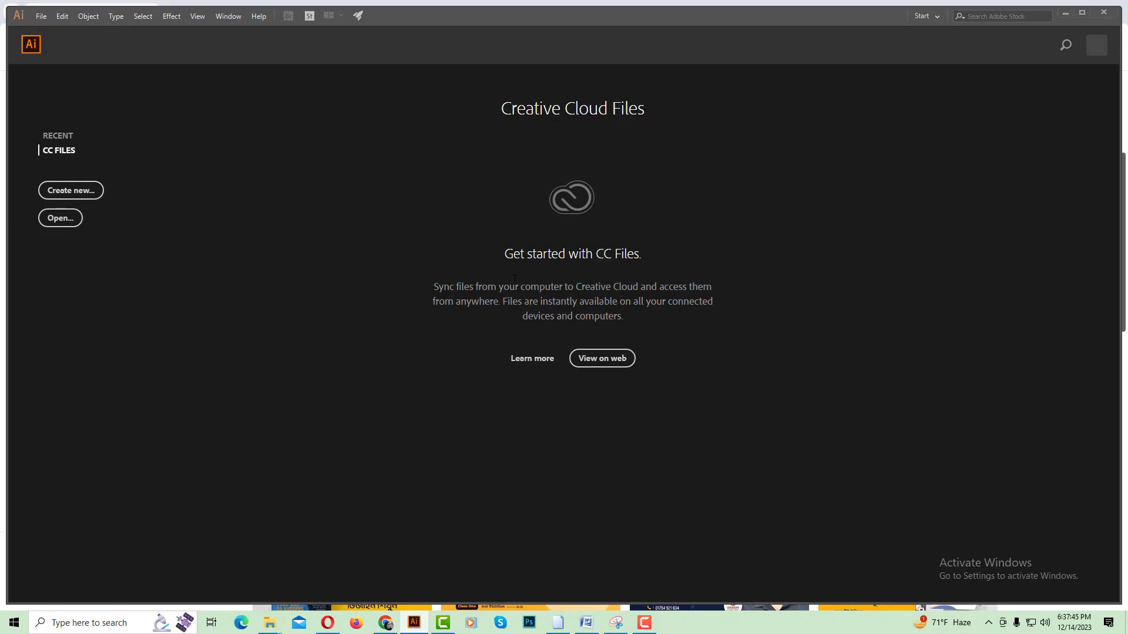
left_click(1081, 13)
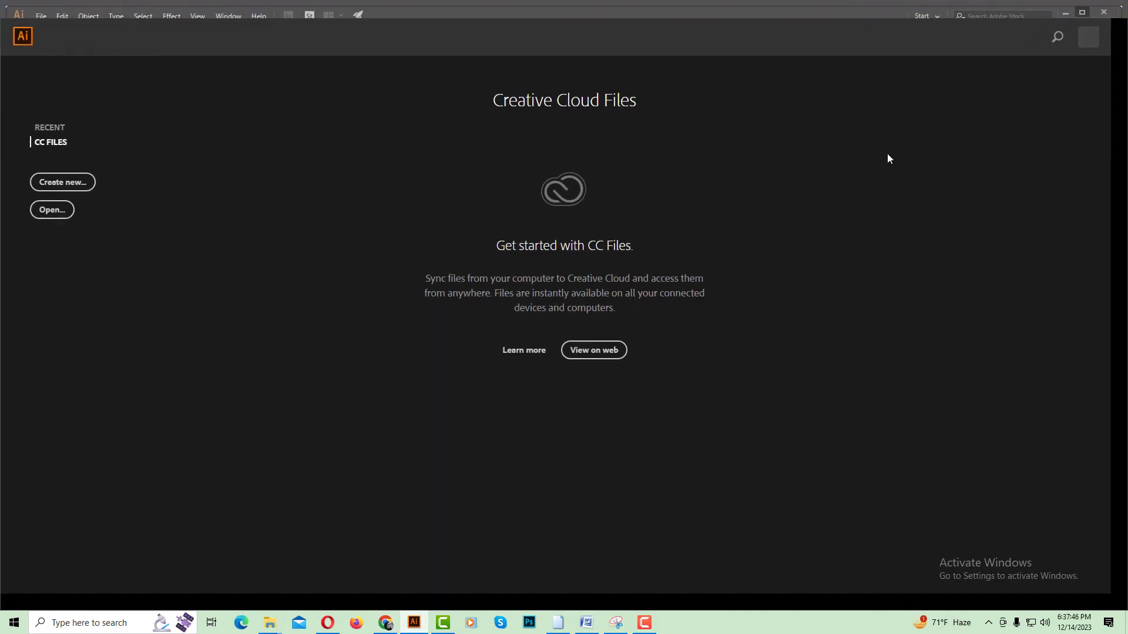
left_click(37, 8)
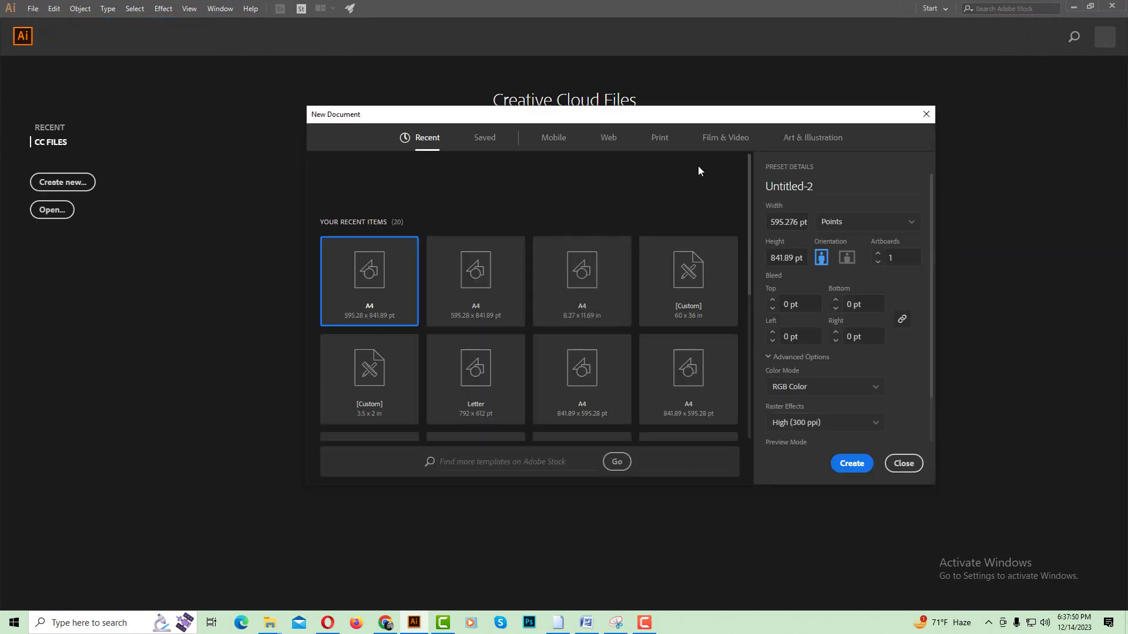
left_click(664, 141)
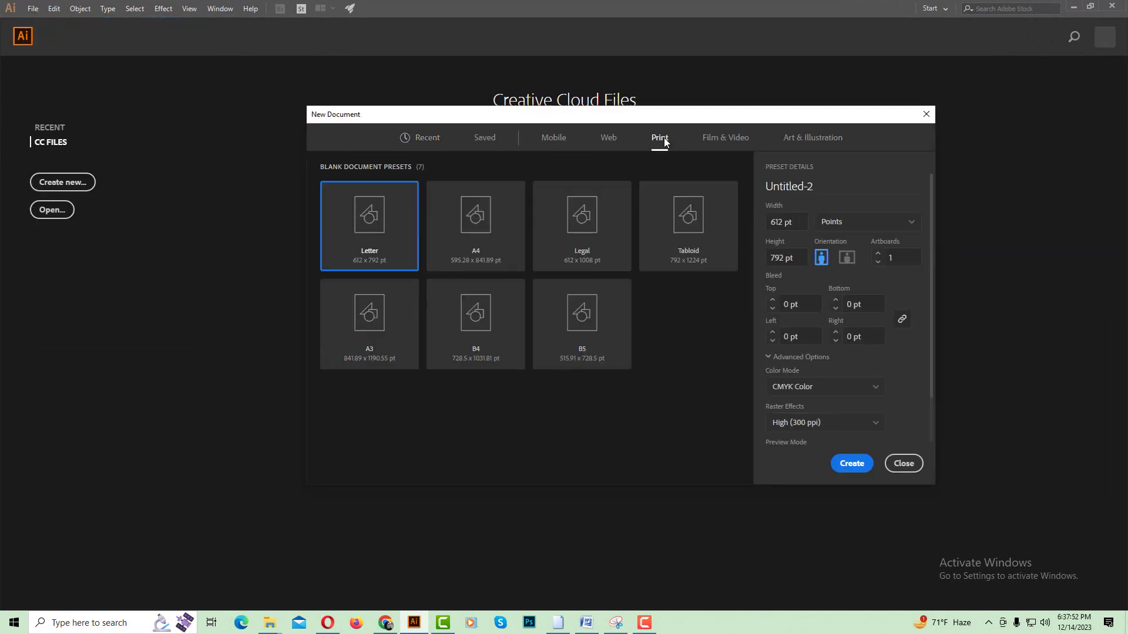
left_click(490, 240)
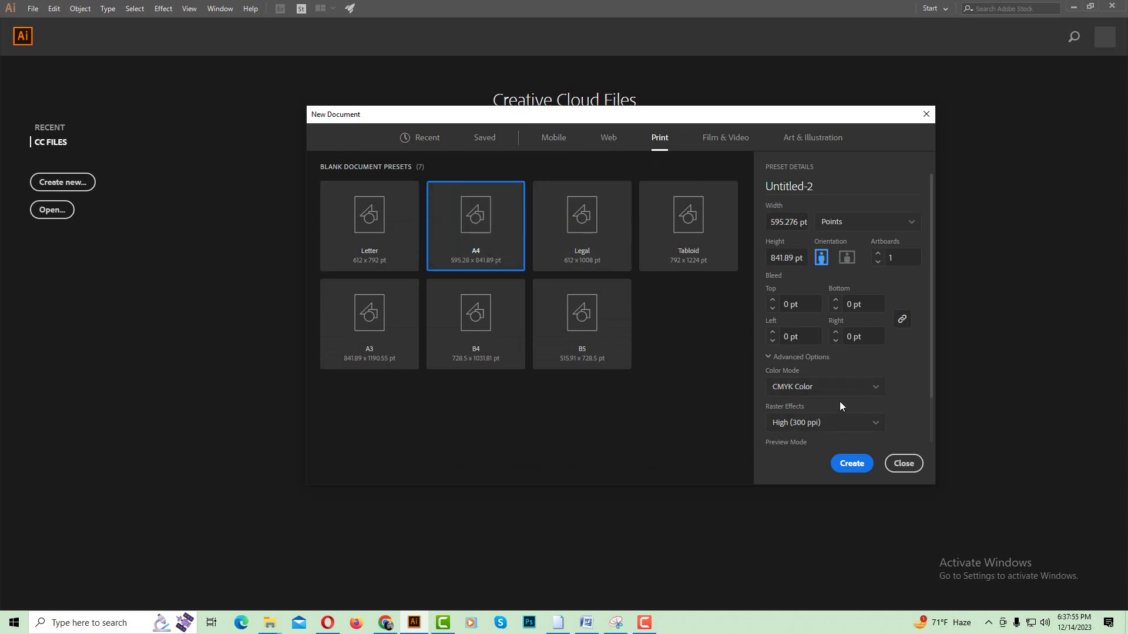
Step: Set the new A4 document to RGB colour and landscape orientation, then create it
left_click(839, 387)
left_click(822, 354)
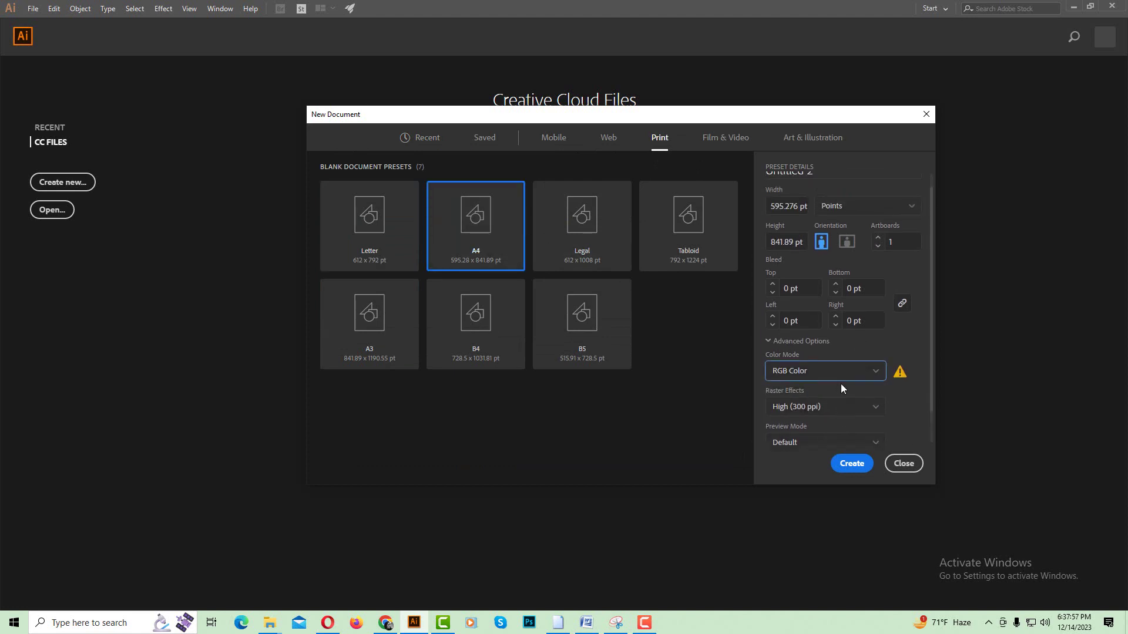
scroll(841, 383, "up", 1)
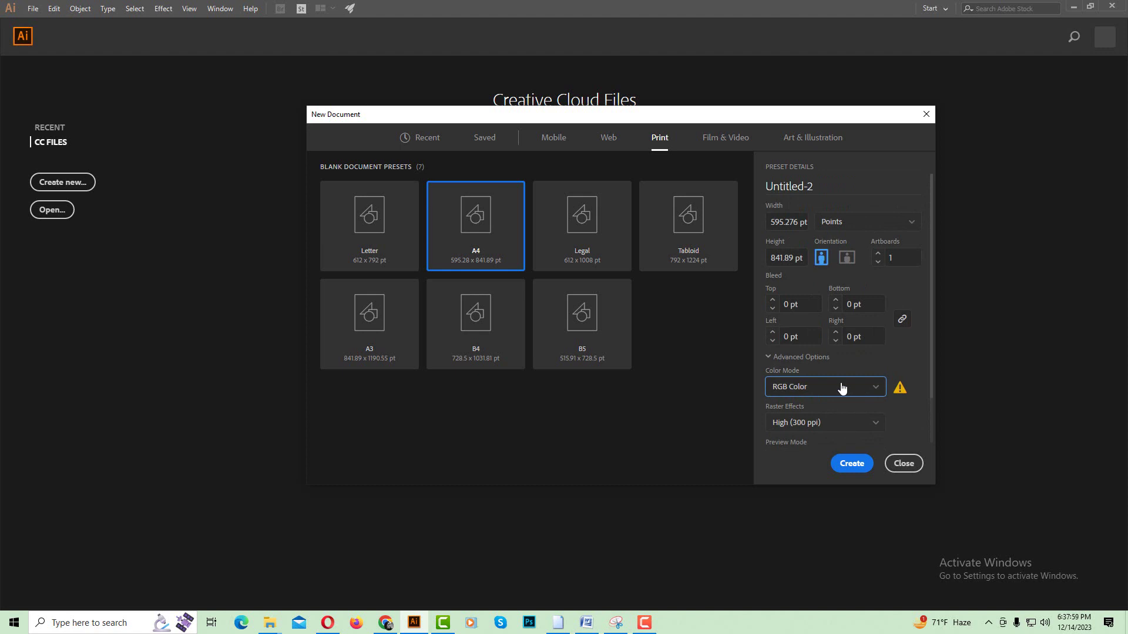
left_click(847, 257)
left_click(821, 257)
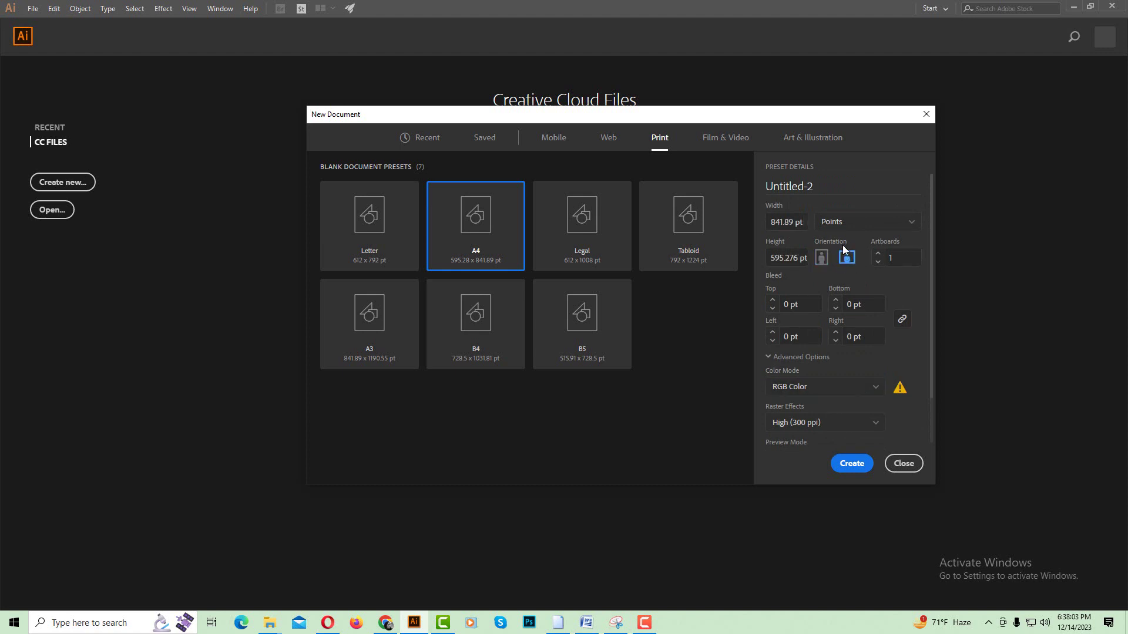
left_click(846, 463)
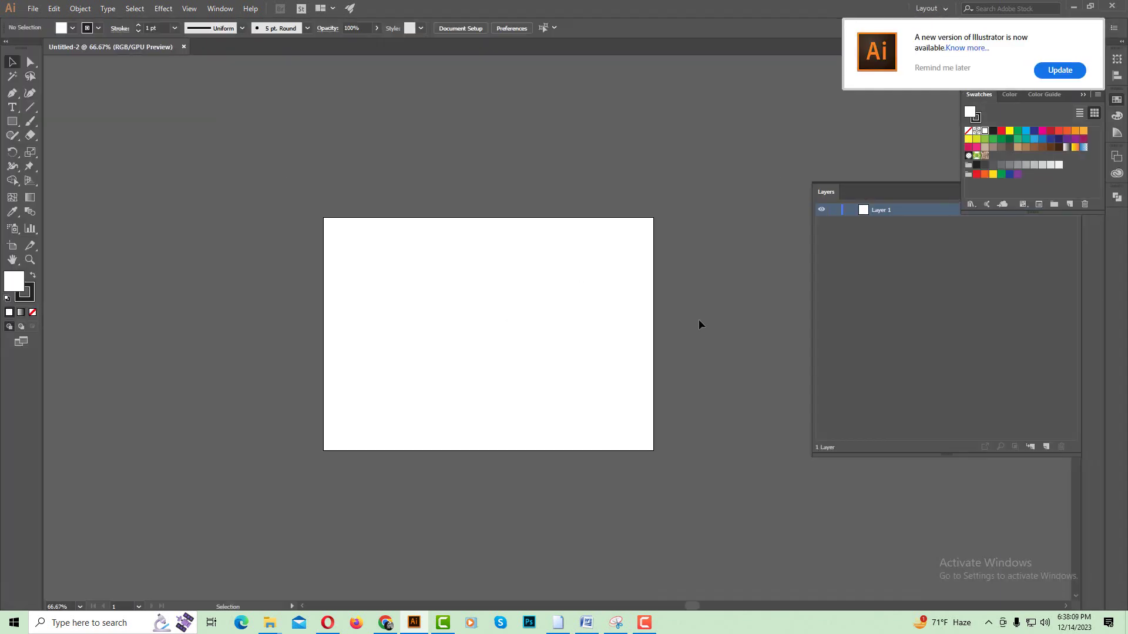
Step: Dismiss the update notice and create Untitled-3 from the portrait A4 preset, zoomed out
left_click(942, 68)
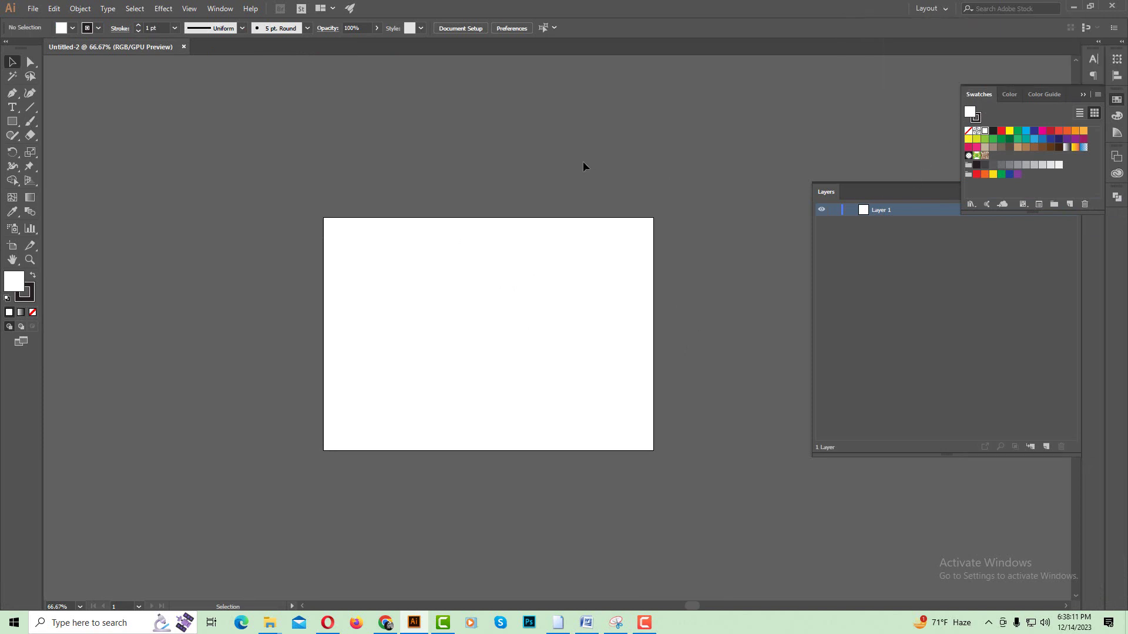
left_click(26, 9)
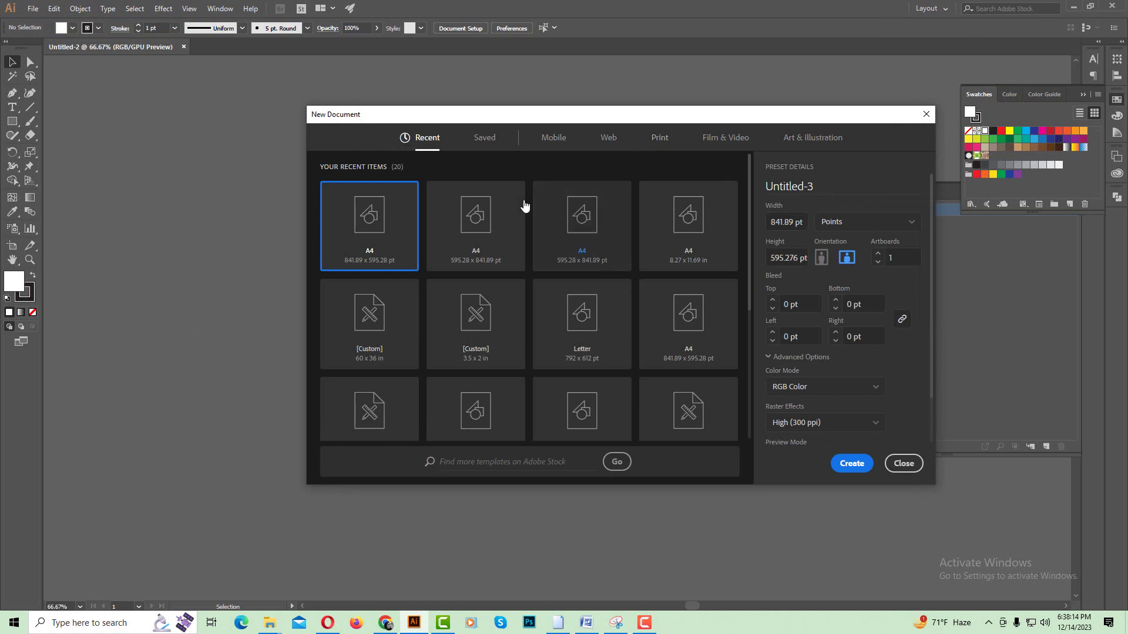
left_click(515, 218)
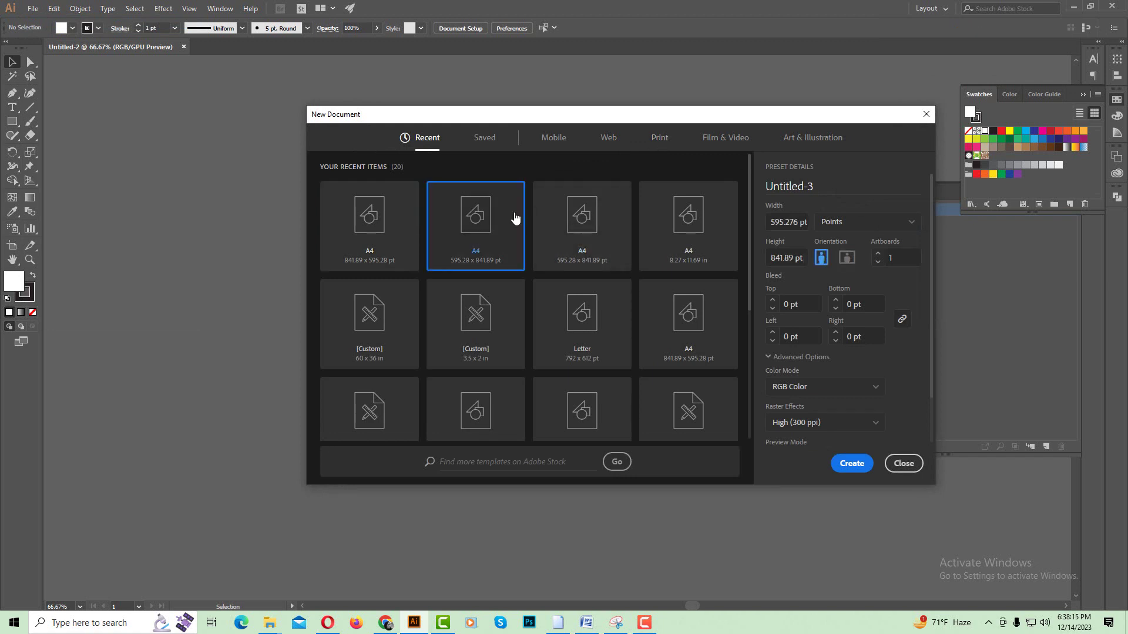
left_click(848, 464)
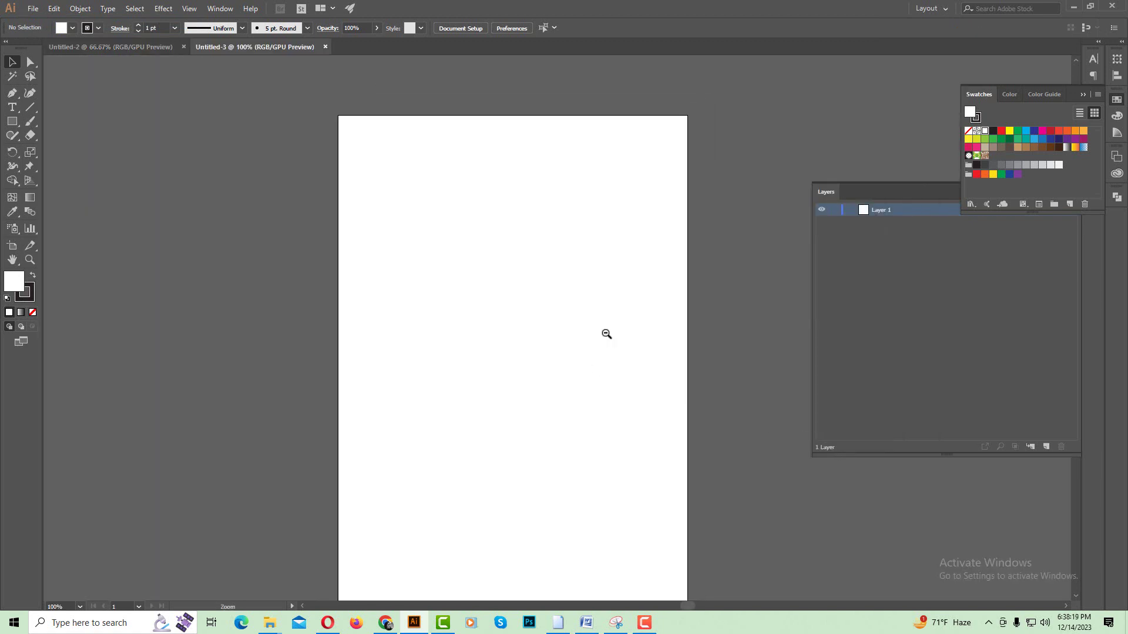
key("ctrl+minus")
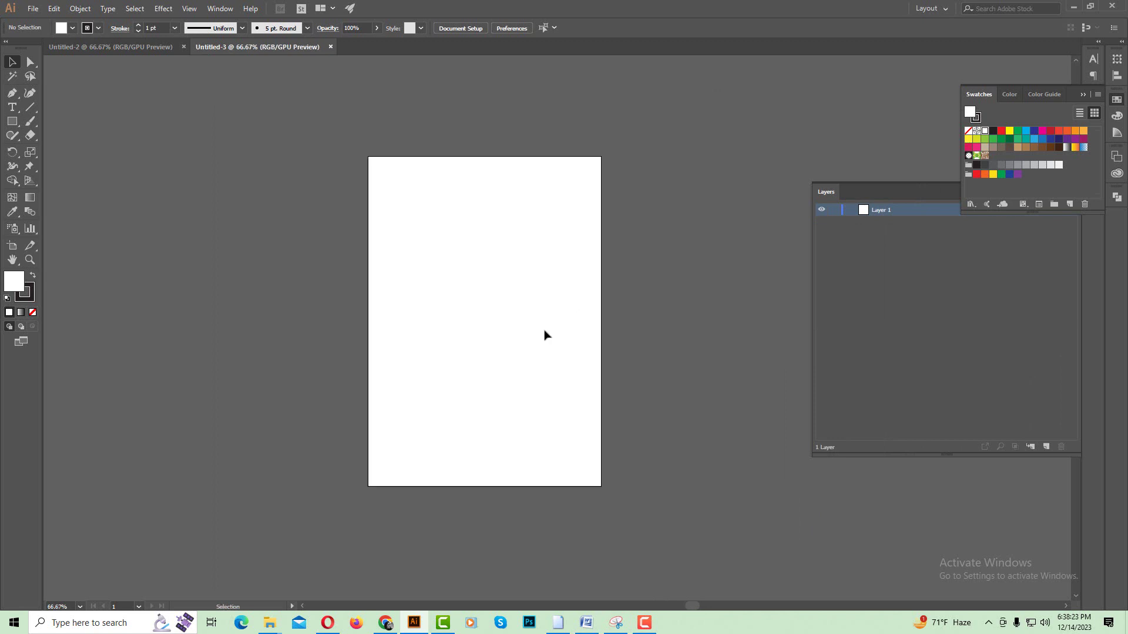
left_click_drag(545, 333, 520, 326)
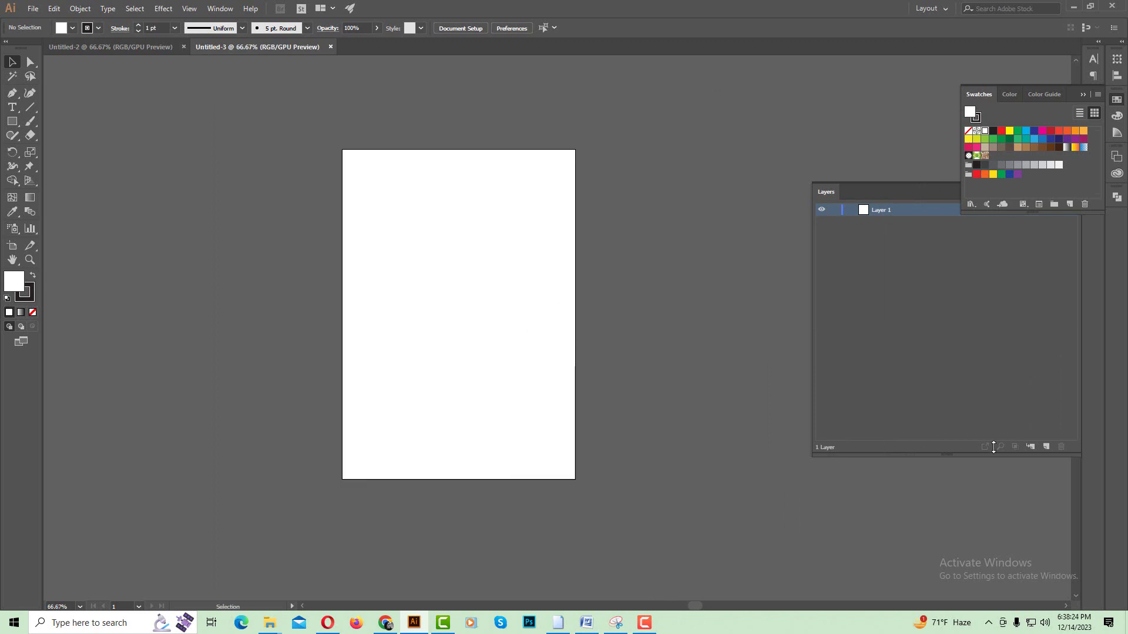
Step: Add a second artboard beside the first and zoom in on the gap between them
left_click(12, 247)
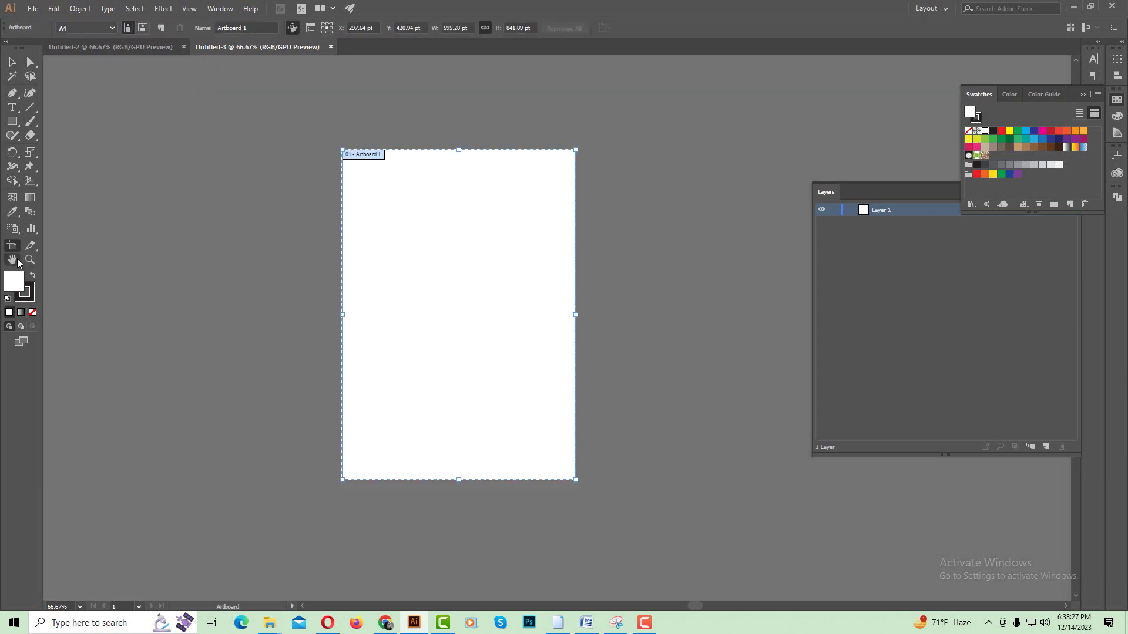
left_click(160, 28)
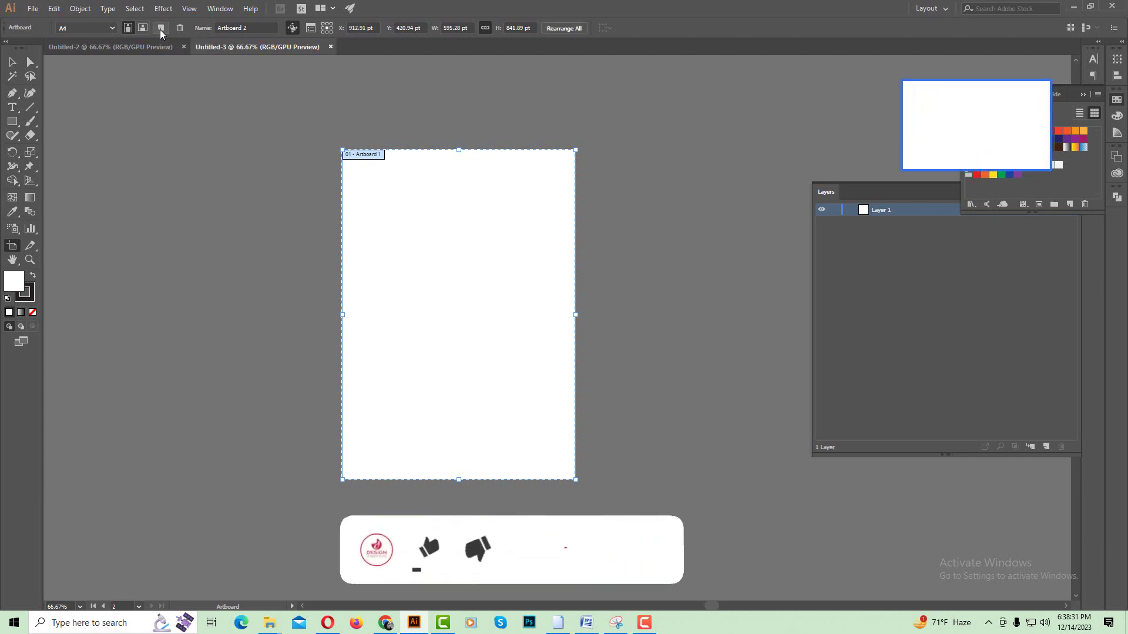
scroll(427, 142, "up", 5)
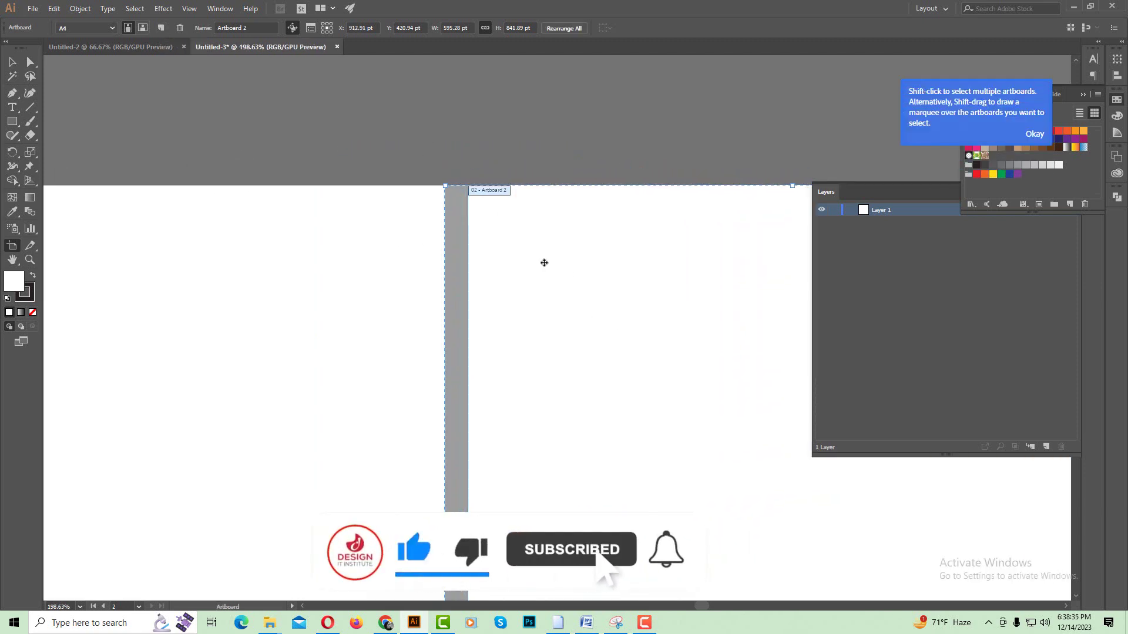
key("Escape")
mouse_move(221, 161)
left_mouse_down()
mouse_move(602, 357)
mouse_move(355, 90)
mouse_move(513, 134)
mouse_move(593, 129)
mouse_move(687, 352)
left_mouse_up()
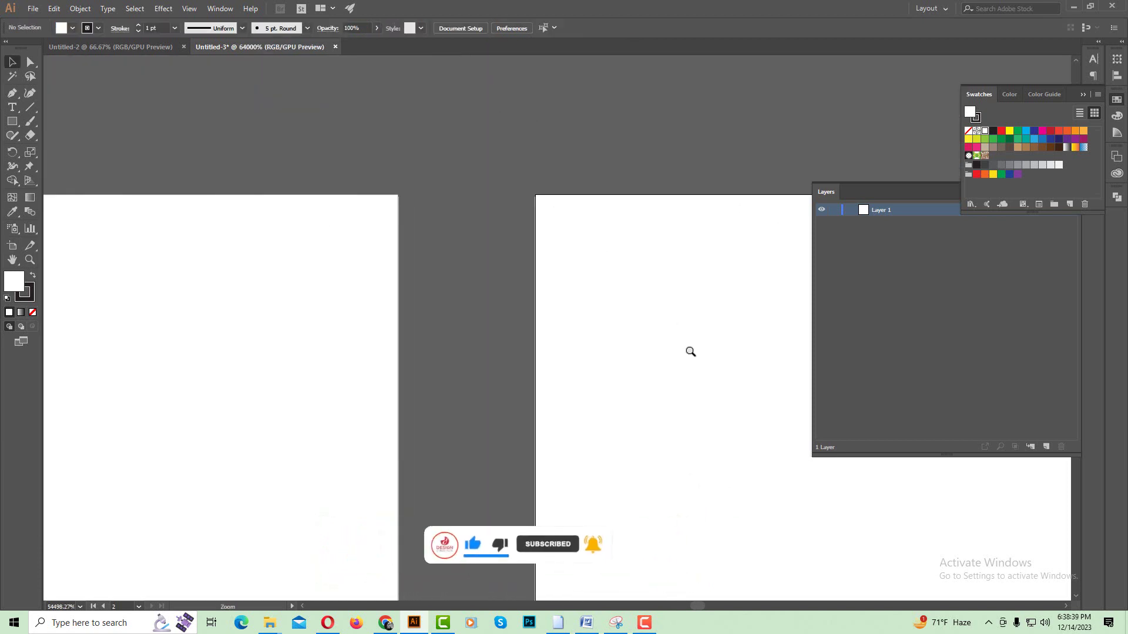
Step: Move Artboard 2 flush against Artboard 1, then fit and recentre both pages in view
left_click(12, 245)
left_click_drag(637, 289, 500, 276)
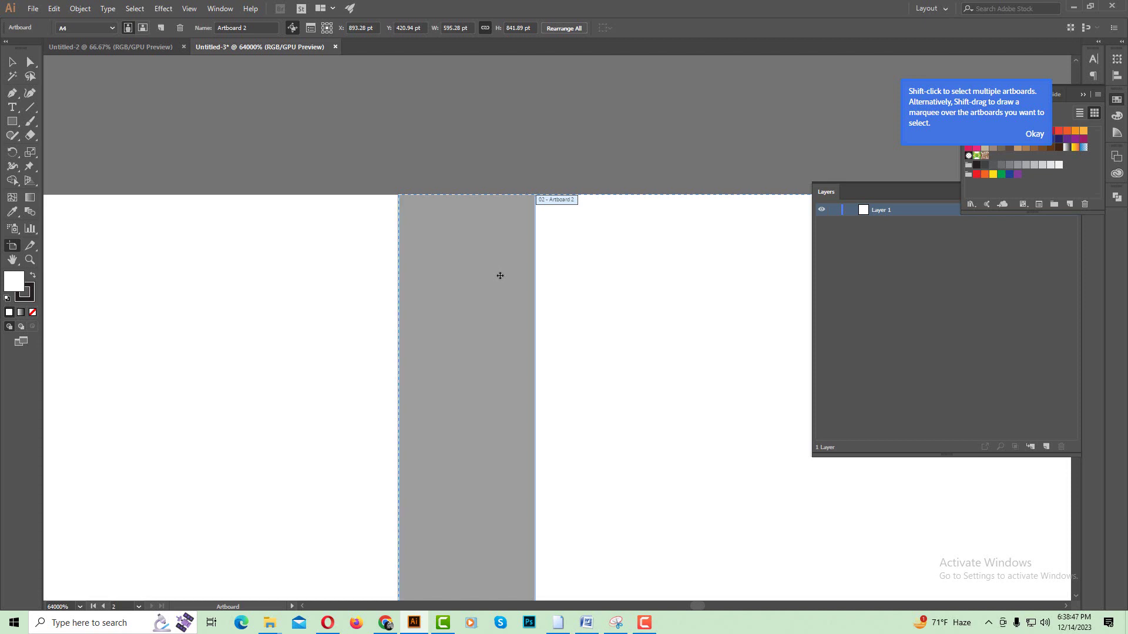
left_click_drag(500, 276, 499, 275)
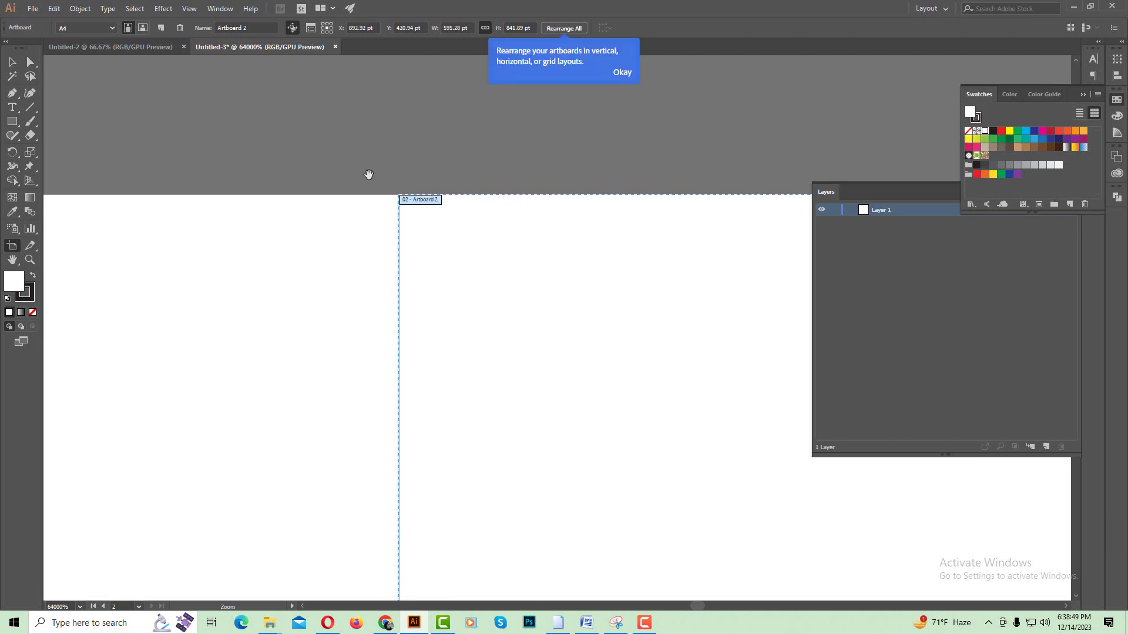
key("Escape")
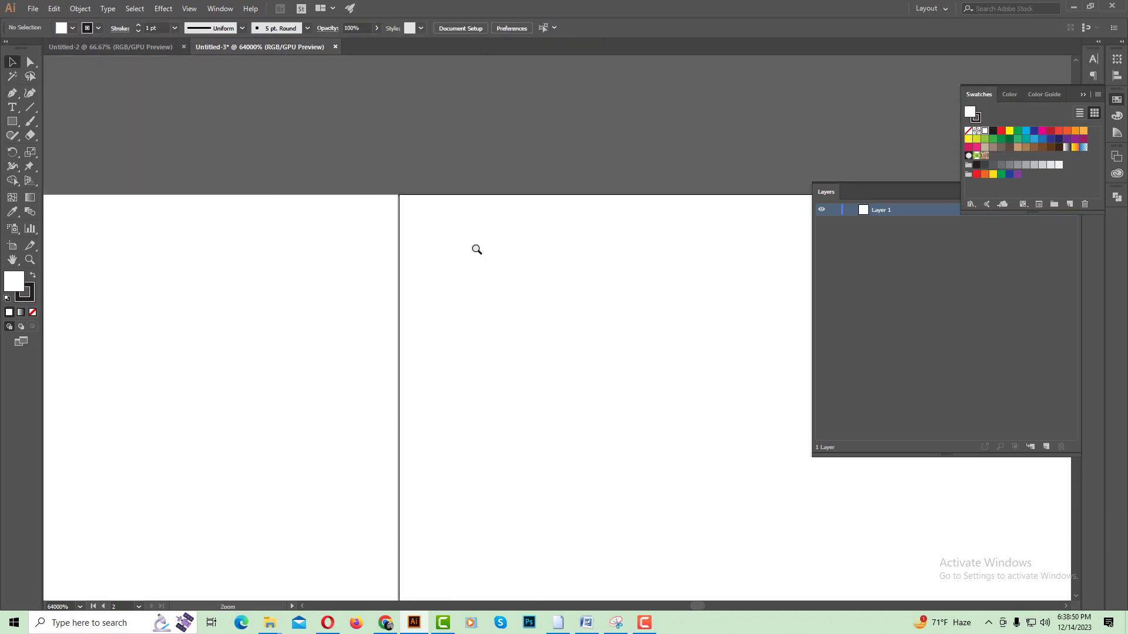
left_click(11, 245)
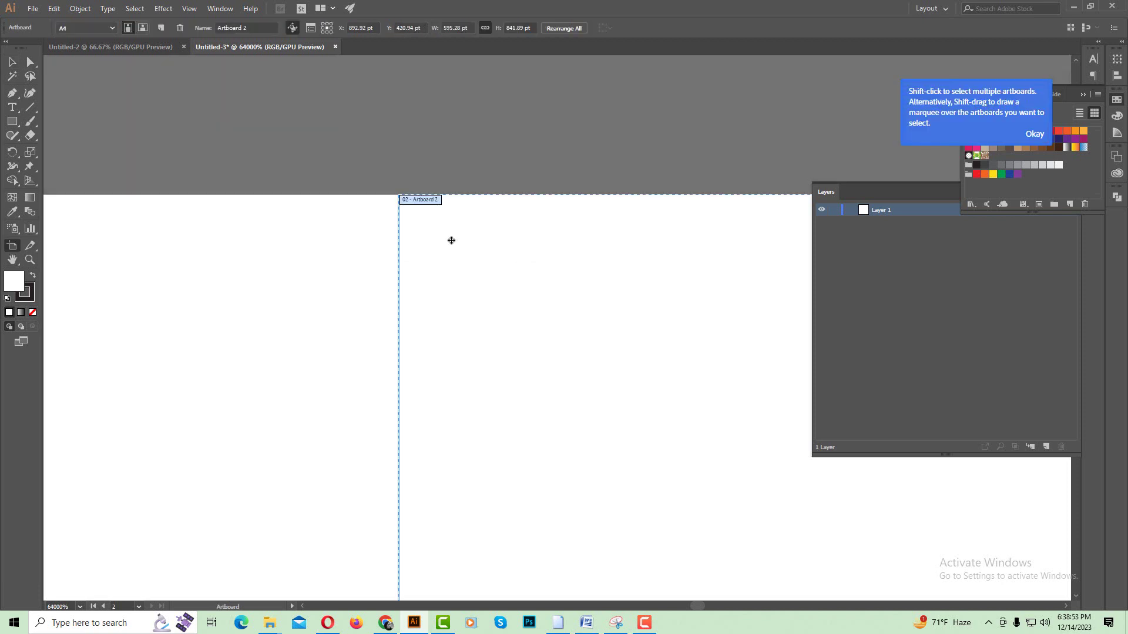
left_click_drag(457, 242, 451, 241)
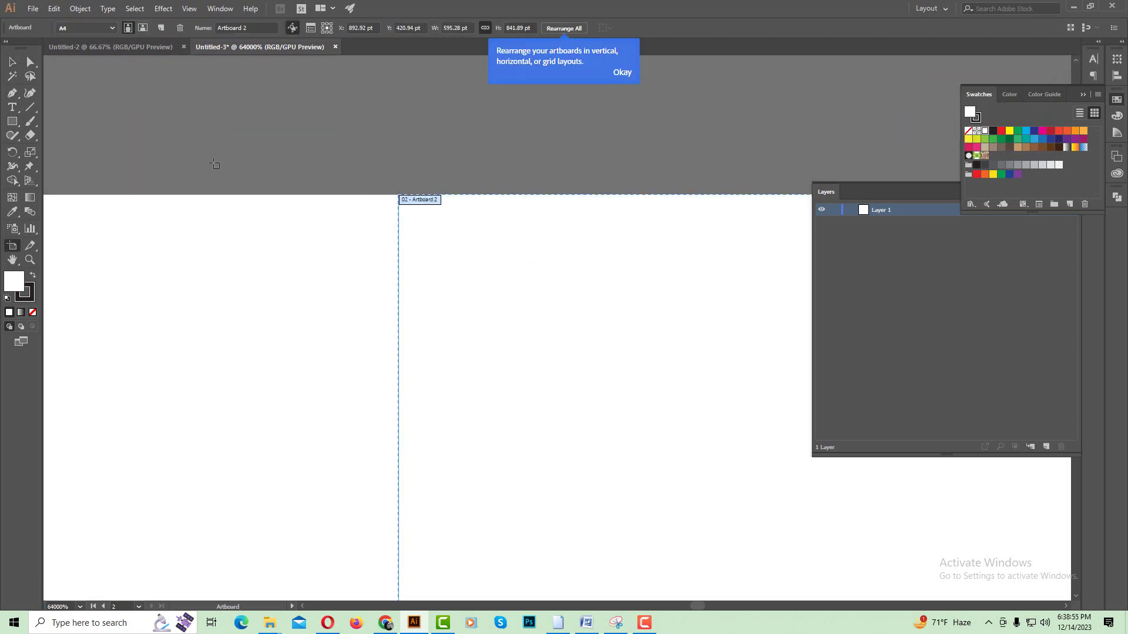
key("Escape")
key("ctrl+alt+0")
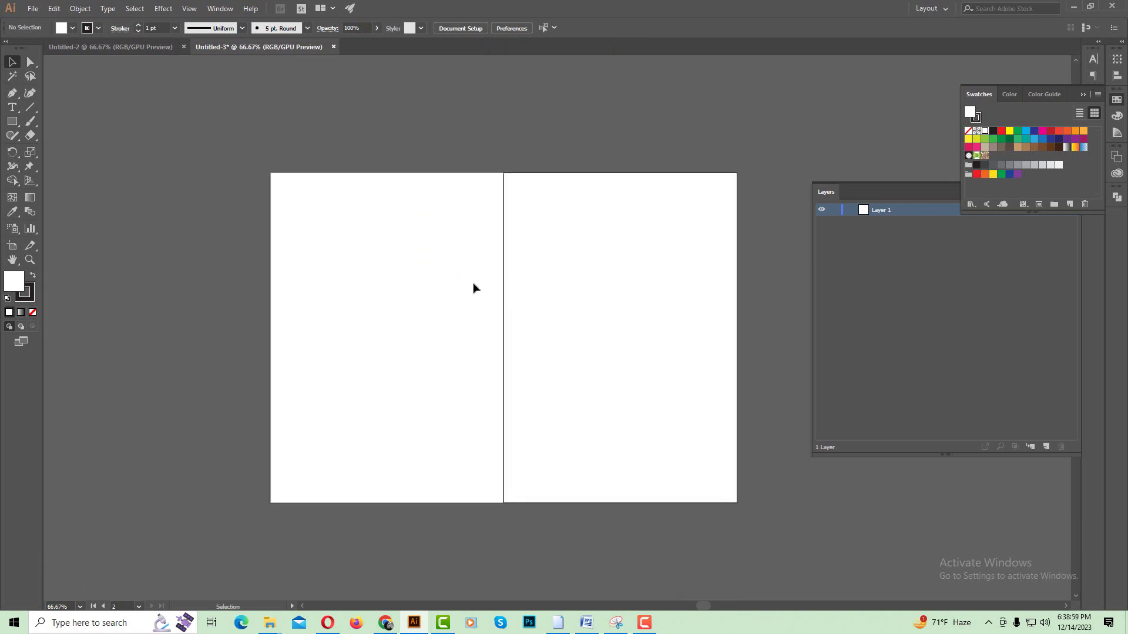
left_click_drag(524, 297, 496, 285)
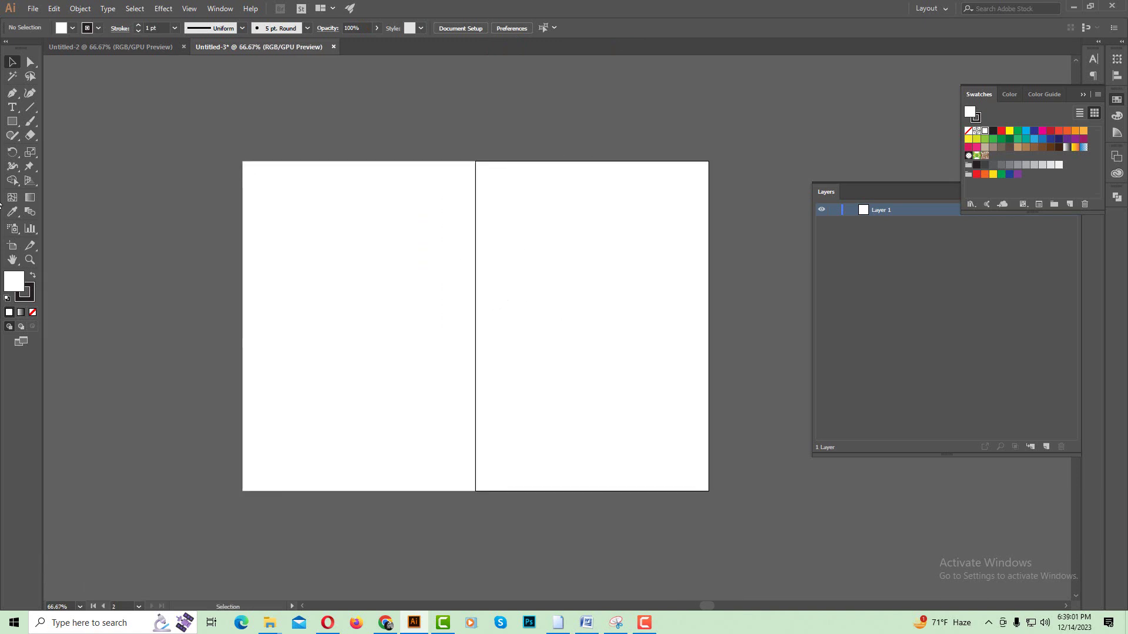
left_click_drag(380, 259, 370, 267)
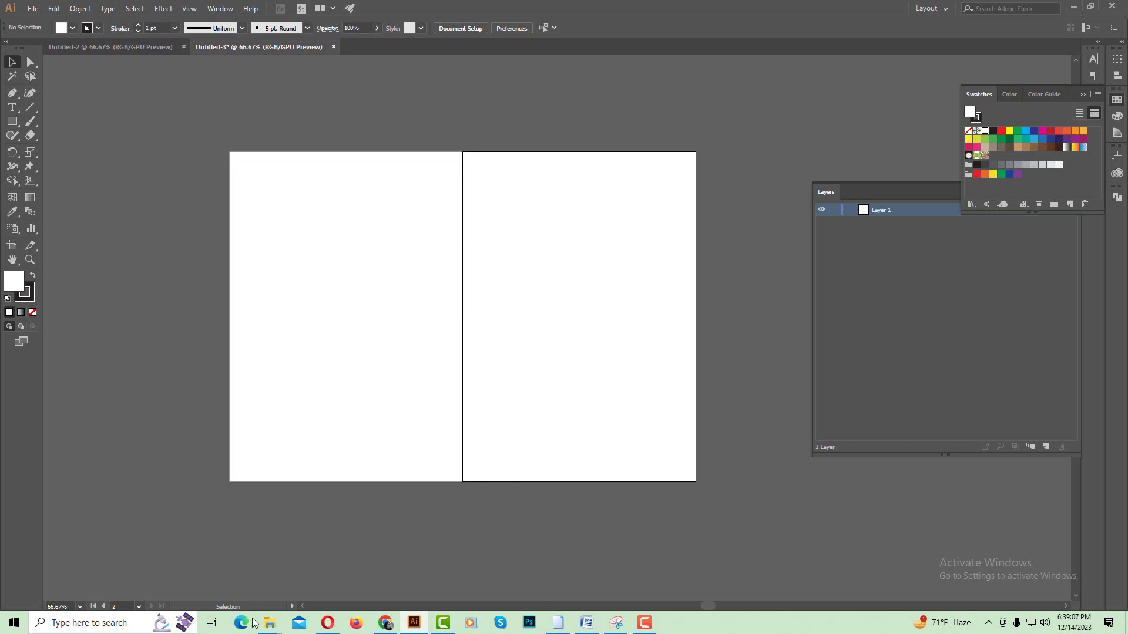
mouse_move(270, 622)
left_click(232, 578)
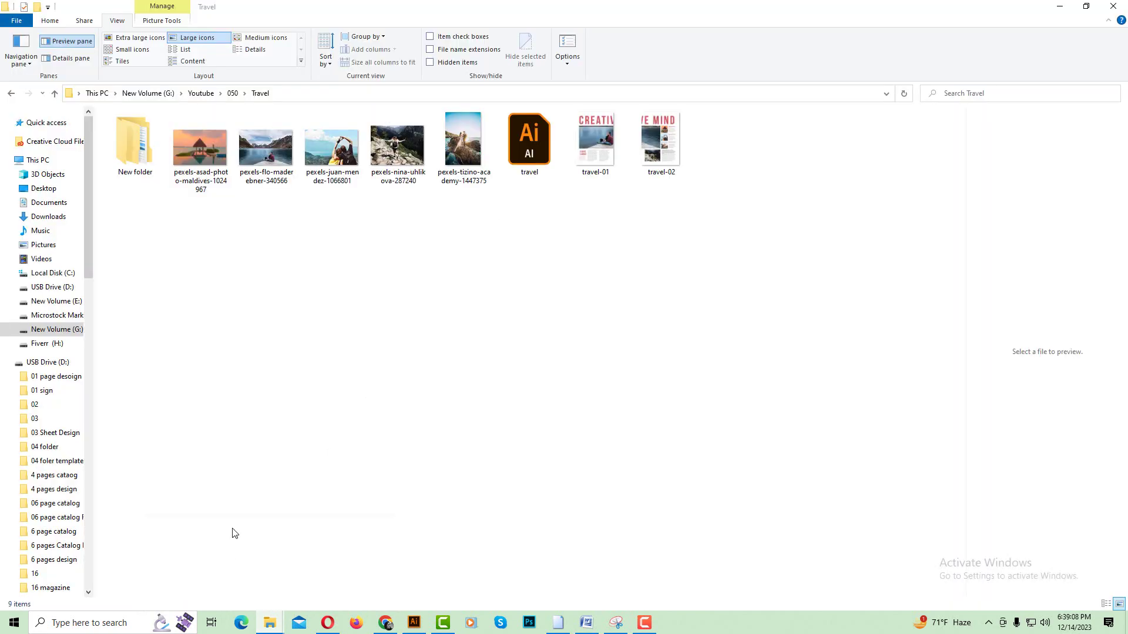
left_click(600, 151)
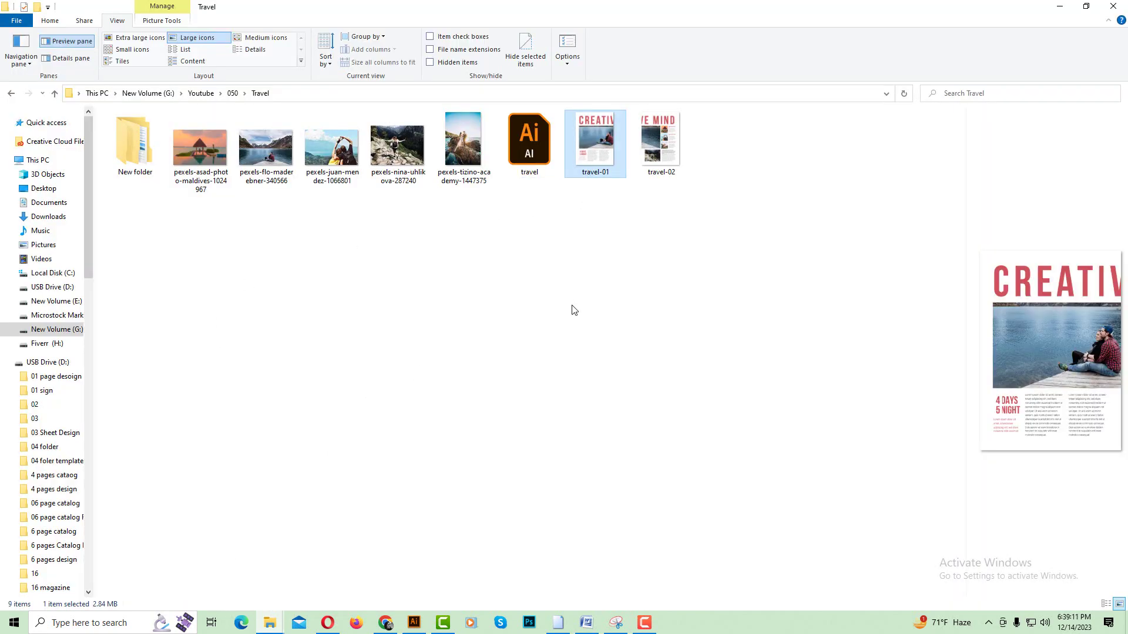
key("Return")
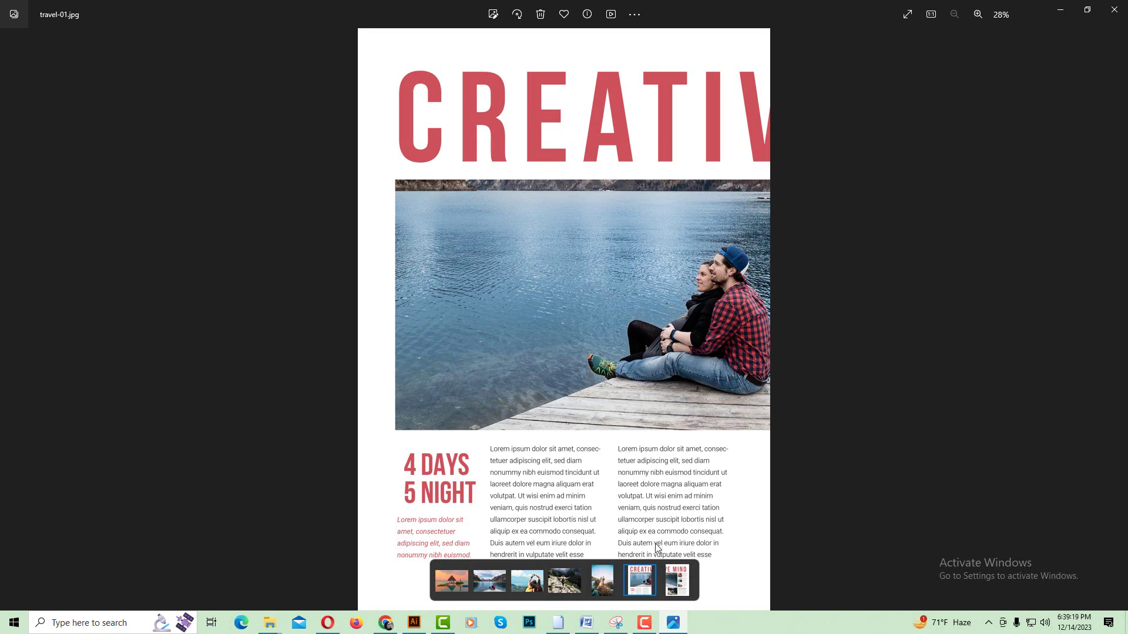
left_click(681, 579)
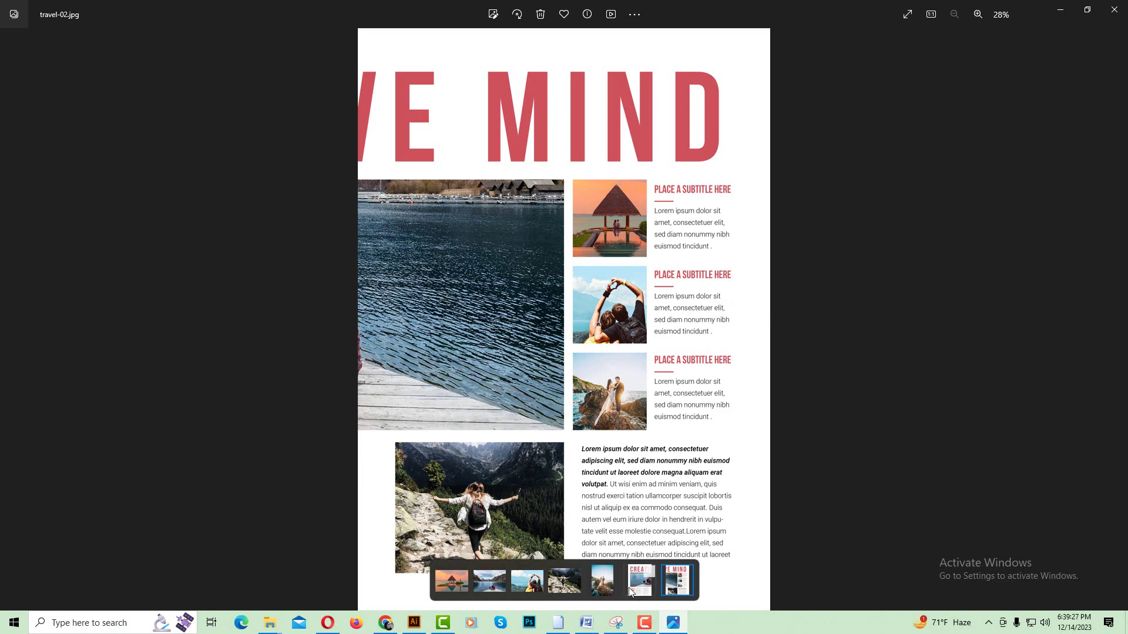
left_click(1114, 10)
left_click(587, 322)
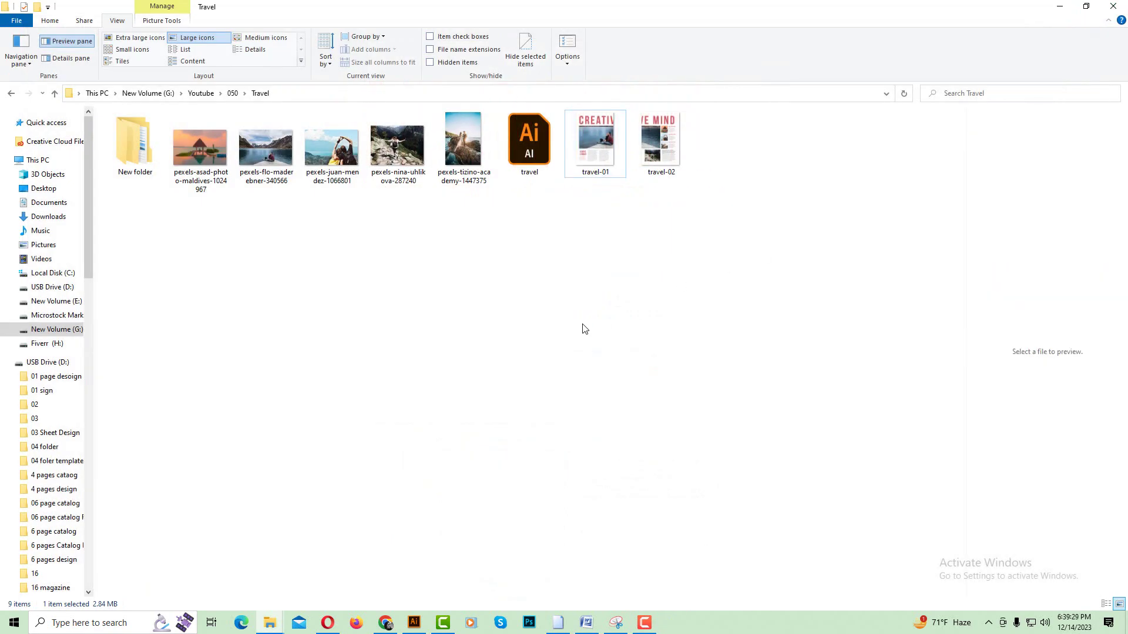
left_click(414, 621)
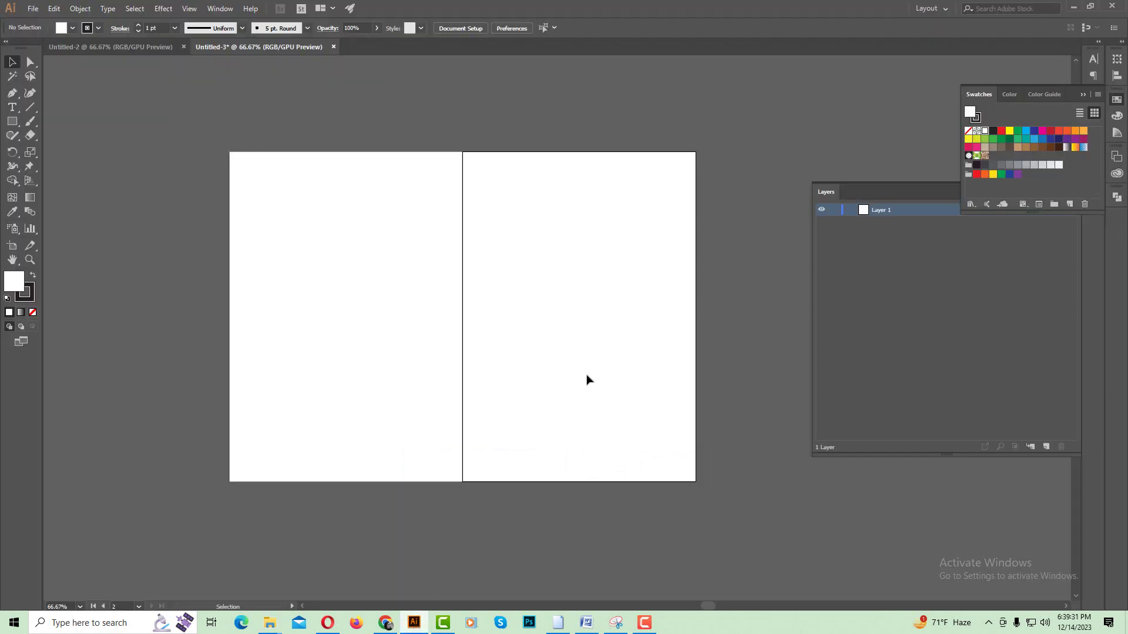
Step: Draw a rectangle on the left page with no stroke and a white fill
key("ctrl+plus")
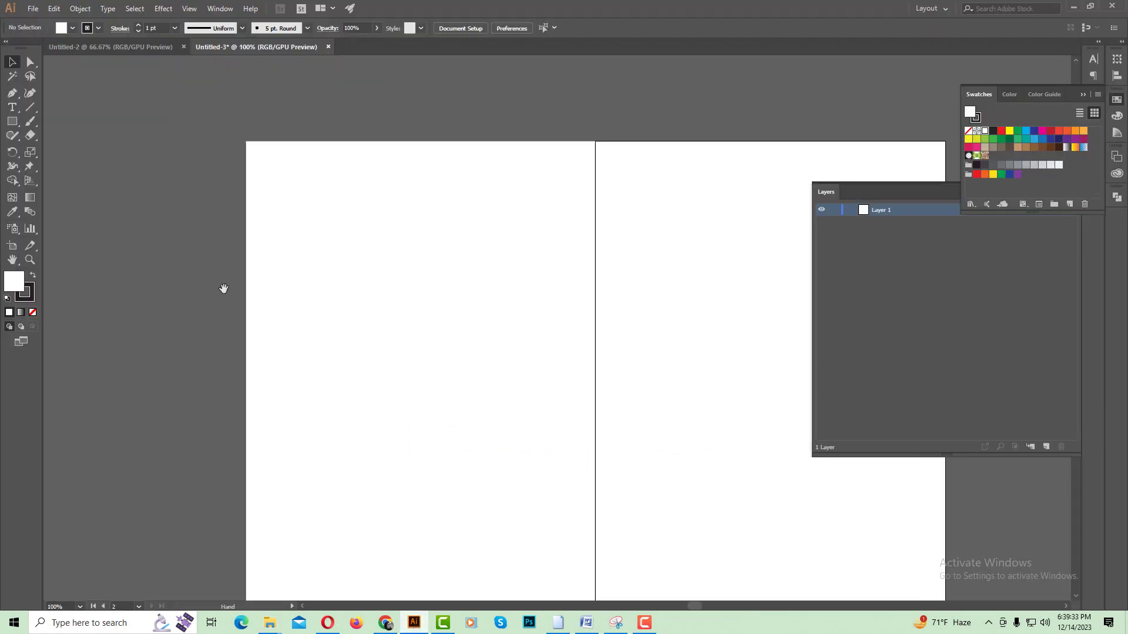
left_click(13, 122)
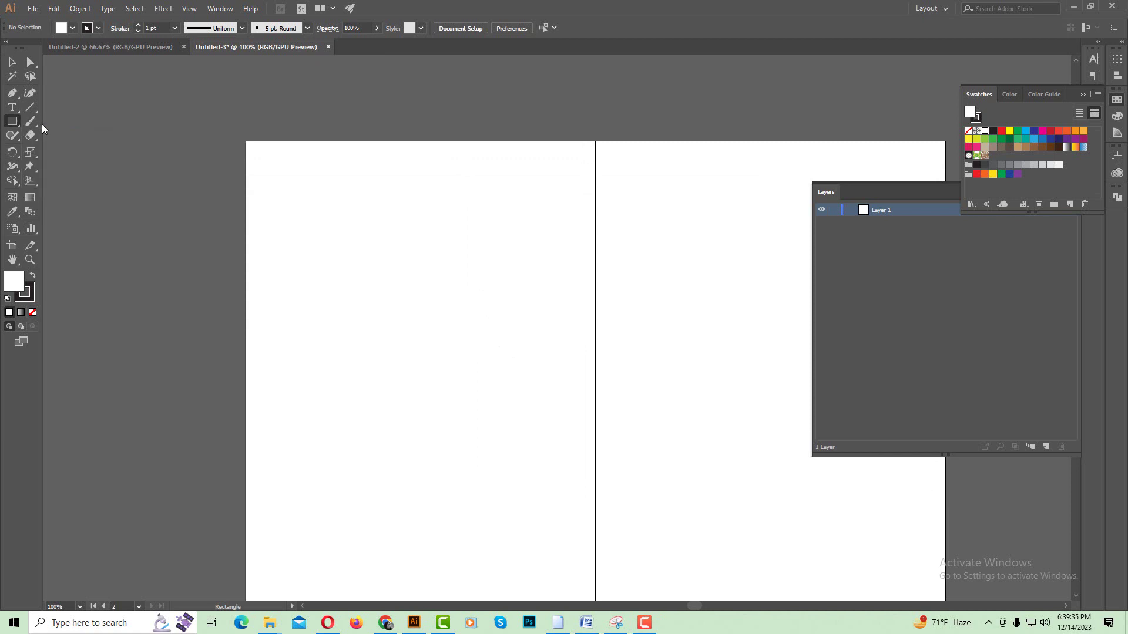
left_click_drag(245, 141, 595, 421)
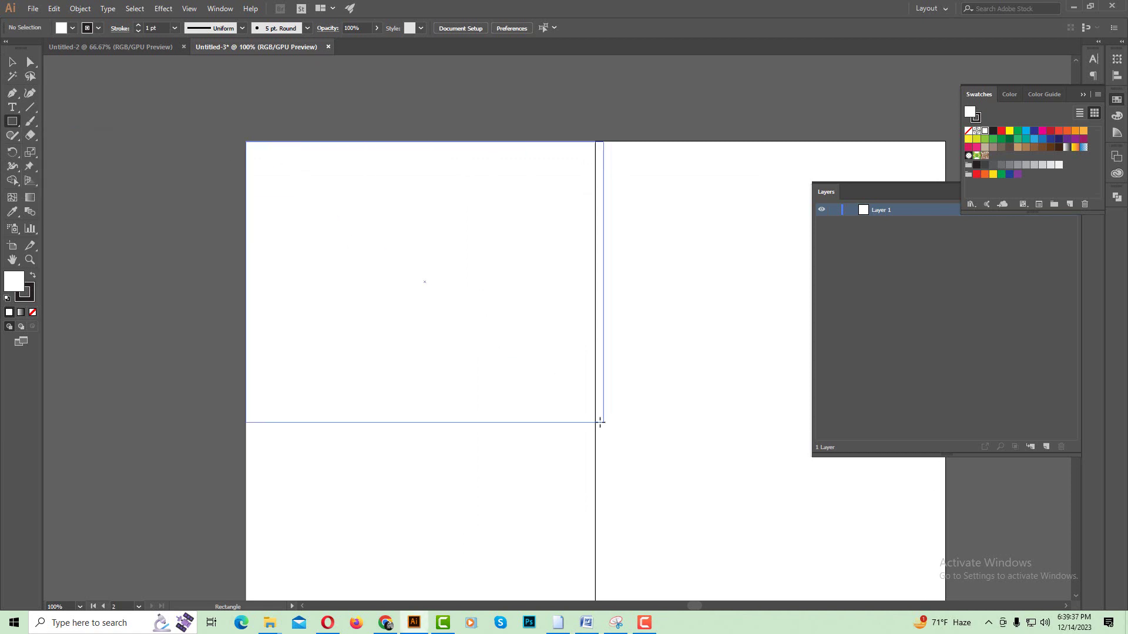
scroll(594, 421, "down", 3)
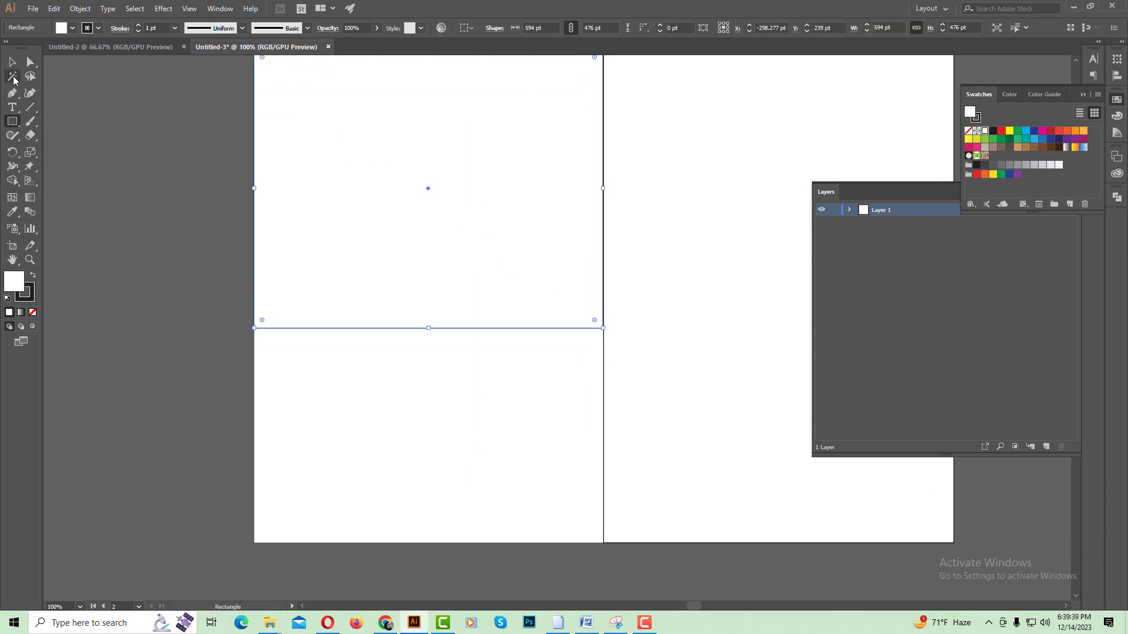
key("v")
left_click(33, 312)
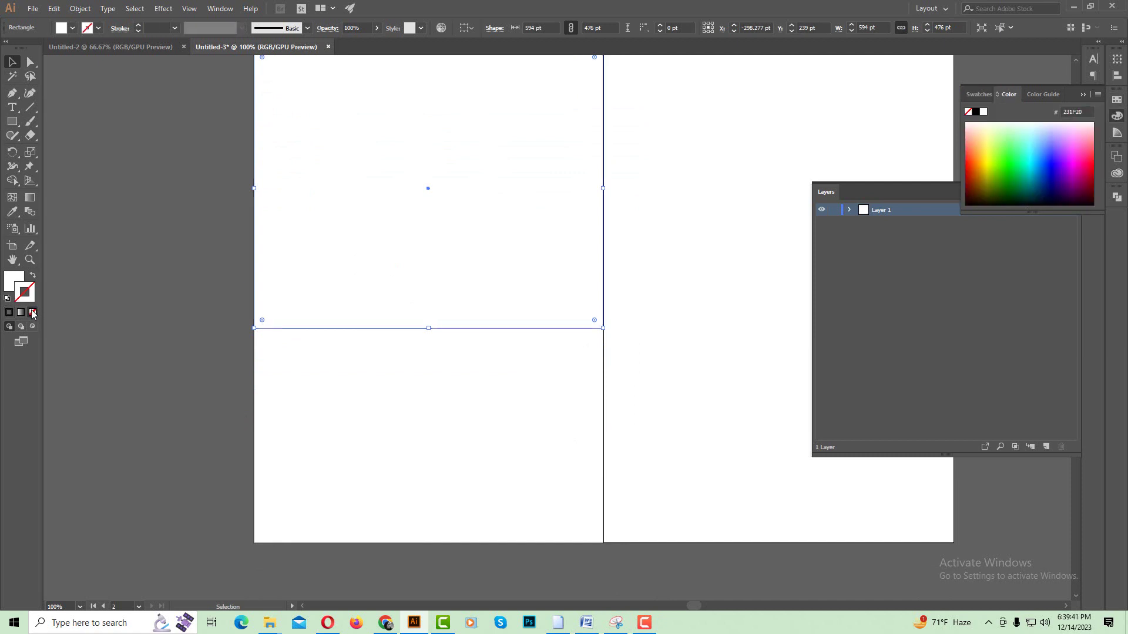
left_click(17, 286)
Step: Stretch the rectangle down to about 840 pt tall, checking its bottom corner up close
left_click_drag(424, 331, 442, 542)
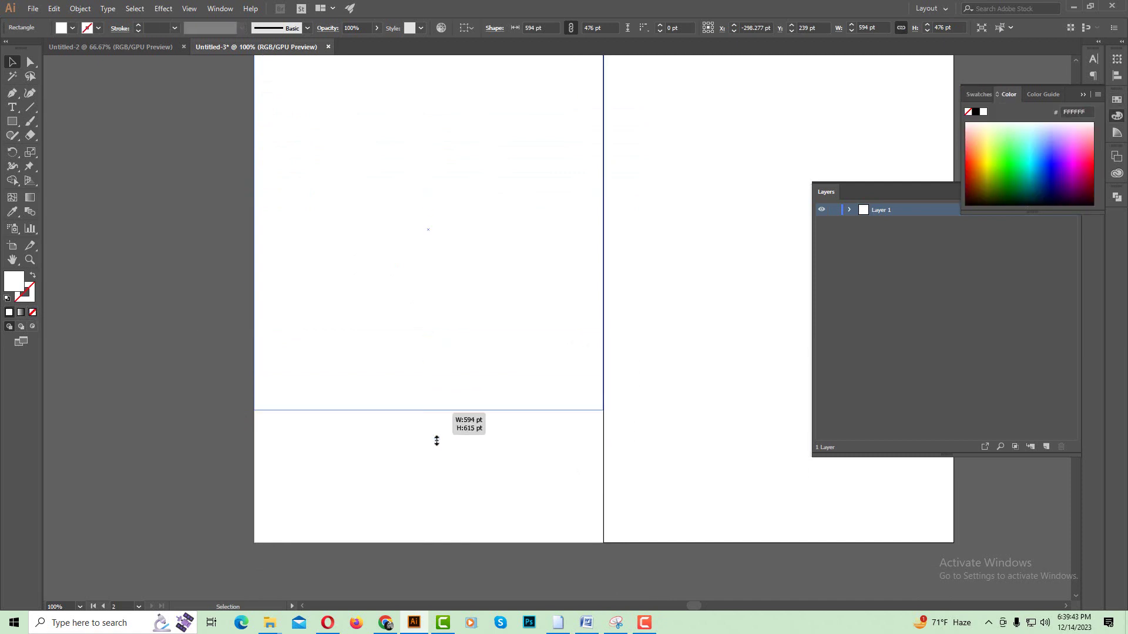
left_click(442, 546)
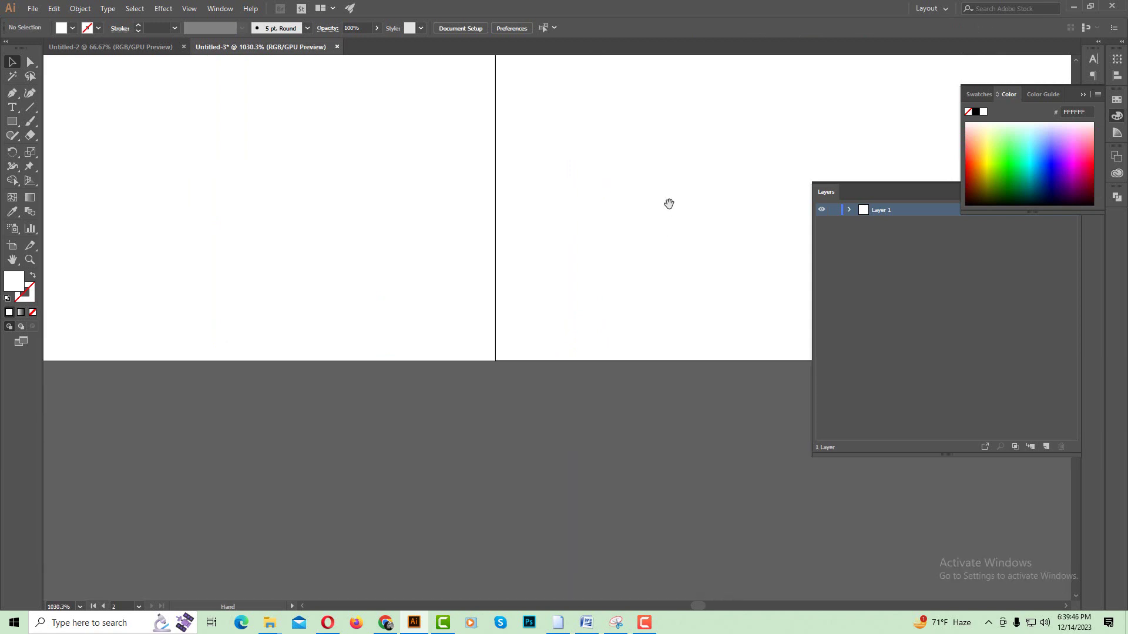
left_click_drag(589, 529, 726, 387)
left_click_drag(564, 417, 632, 388)
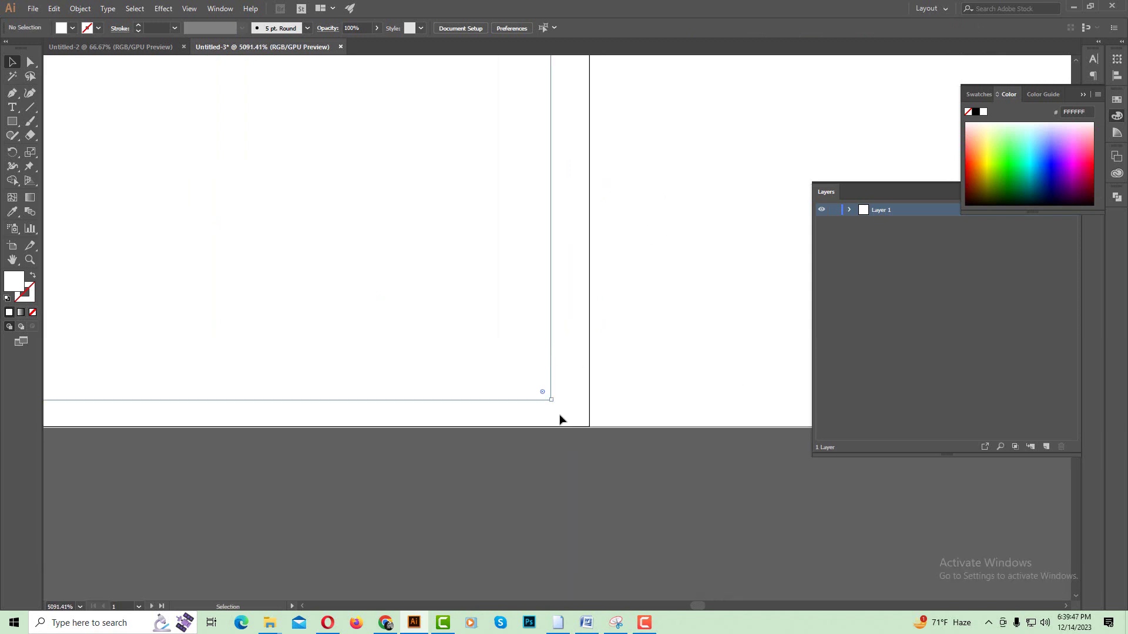
left_click(501, 172)
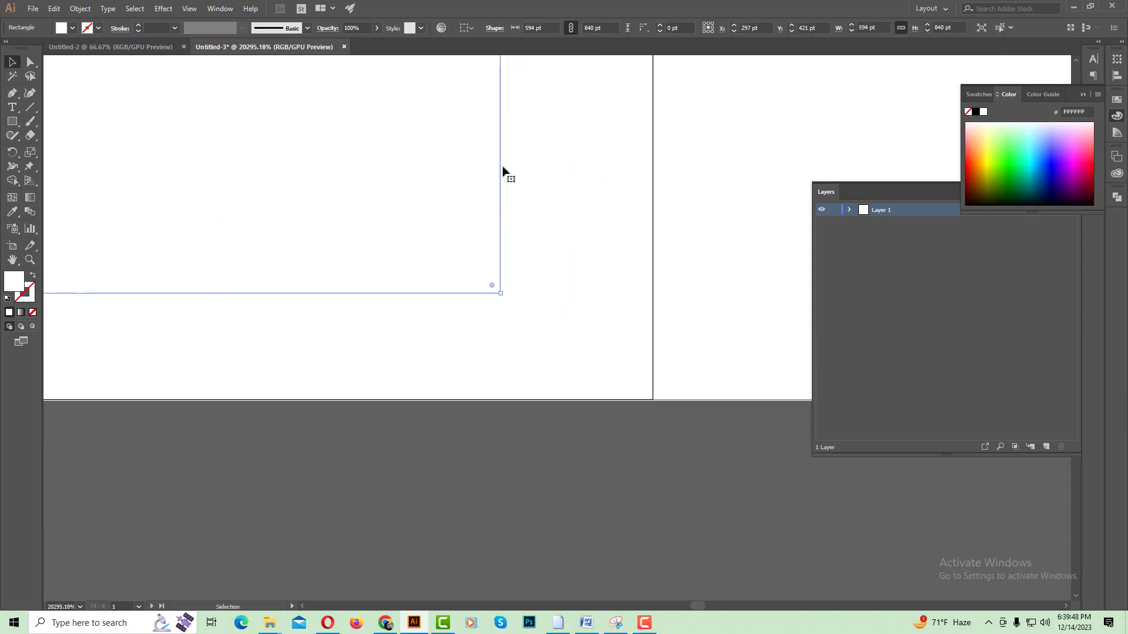
left_click(549, 225)
left_click(476, 268)
Step: Align the rectangle to the artboard's top edge and resize it to 595×842 pt
left_click(465, 29)
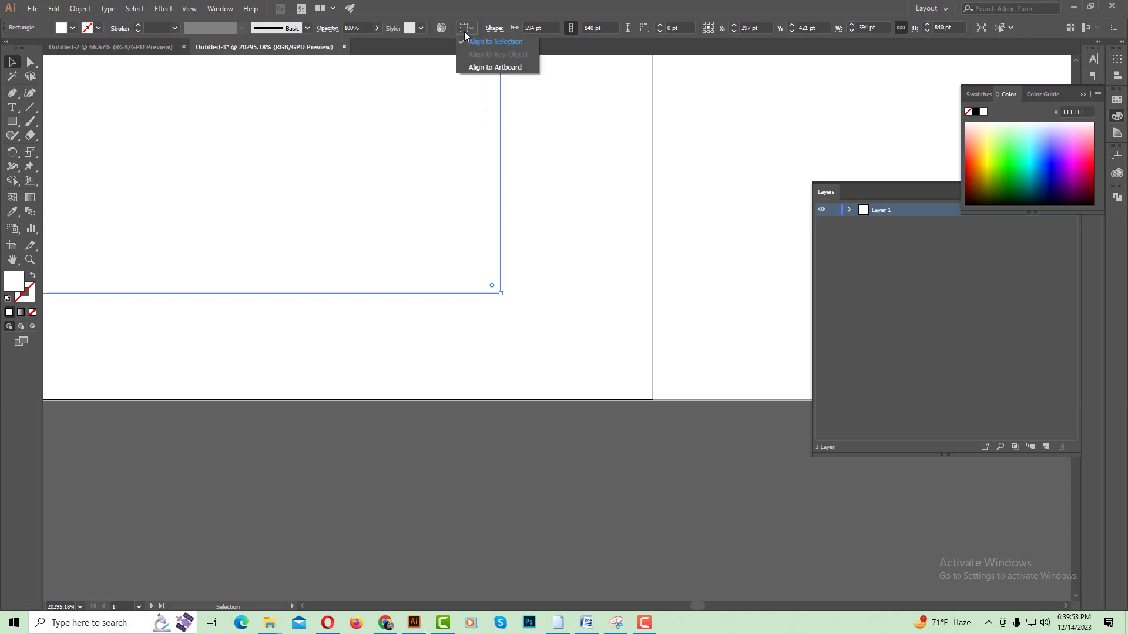
left_click(484, 67)
left_click(546, 131)
left_click(483, 101)
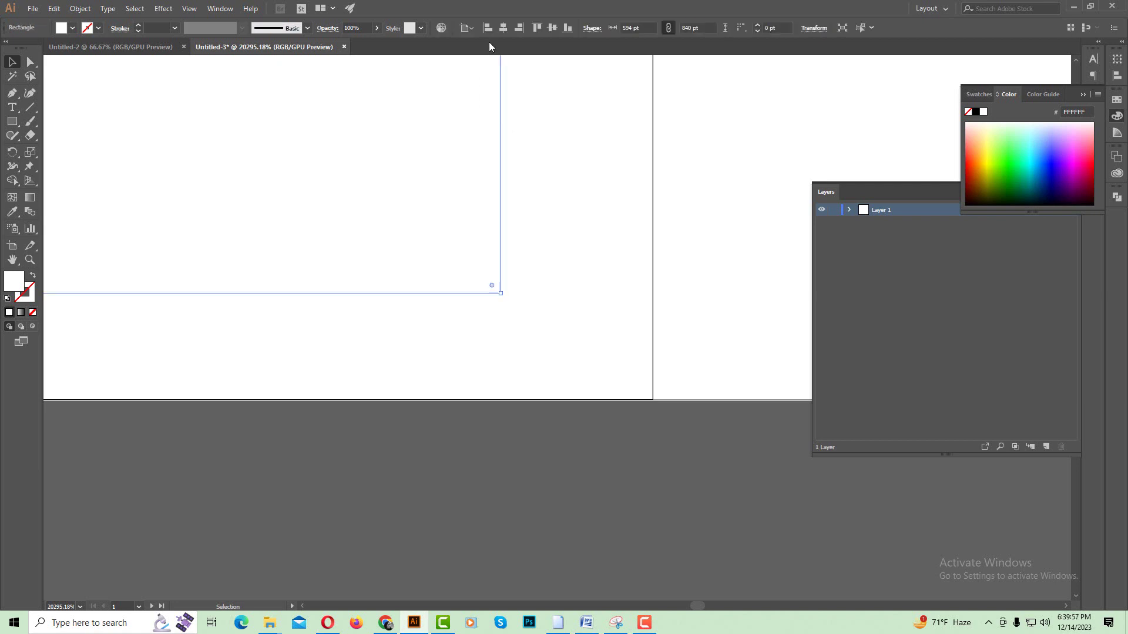
left_click(532, 30)
left_click_drag(500, 172, 654, 402)
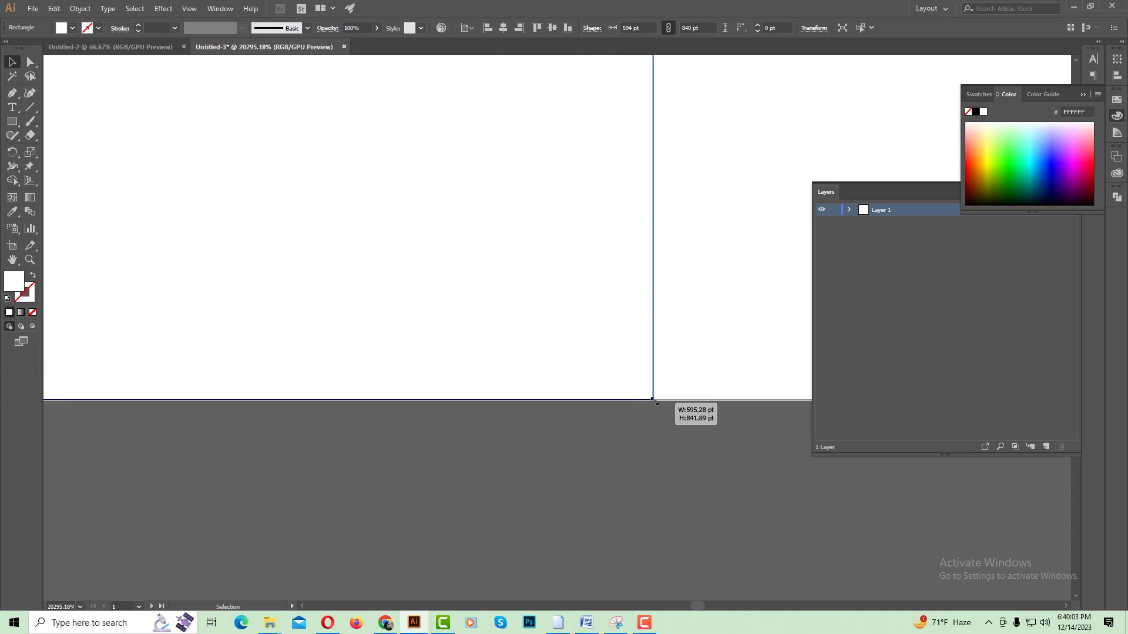
mouse_move(654, 401)
left_mouse_down()
mouse_move(669, 398)
mouse_move(548, 311)
left_mouse_up()
Step: Alt-drag a copy of the rectangle onto the right page and select both rectangles
left_click(649, 428)
key("z")
key("v")
left_click(665, 416)
key("ctrl+0")
left_click_drag(368, 265, 600, 247)
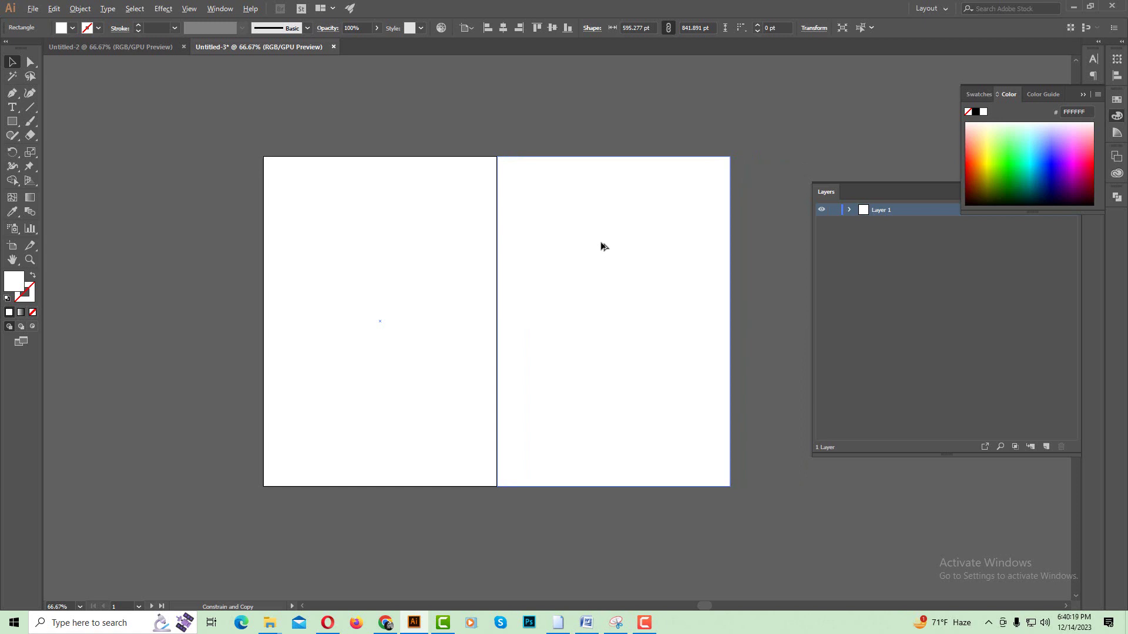
left_click(532, 519)
left_click_drag(459, 146, 599, 267)
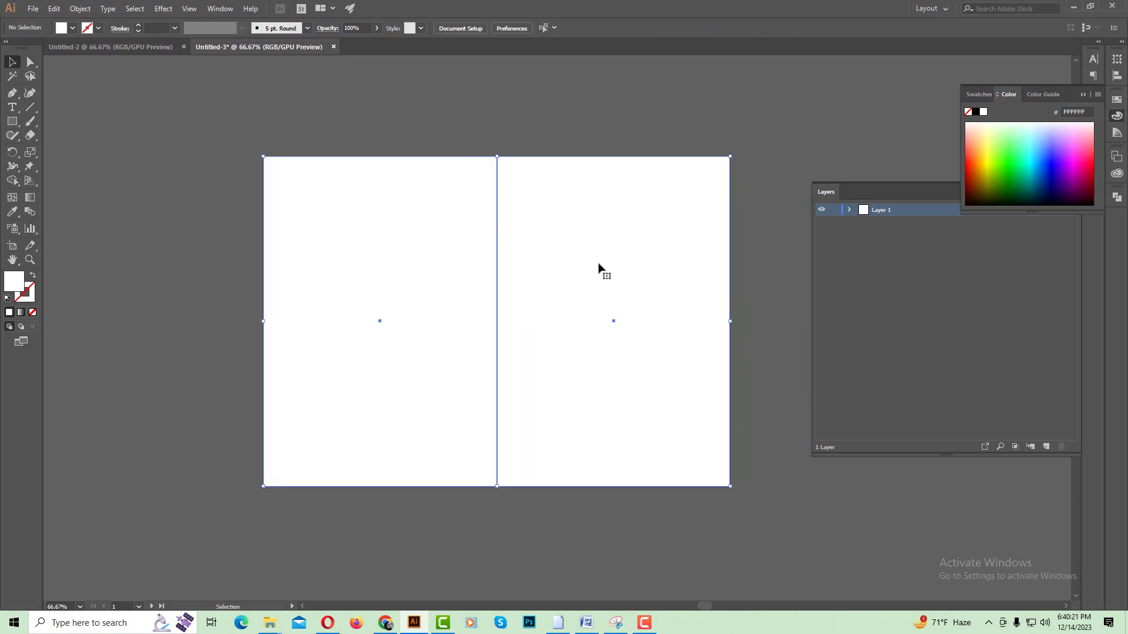
Step: Preview Offset Path and cancel it, then show rulers in inches
left_click(80, 10)
mouse_move(92, 275)
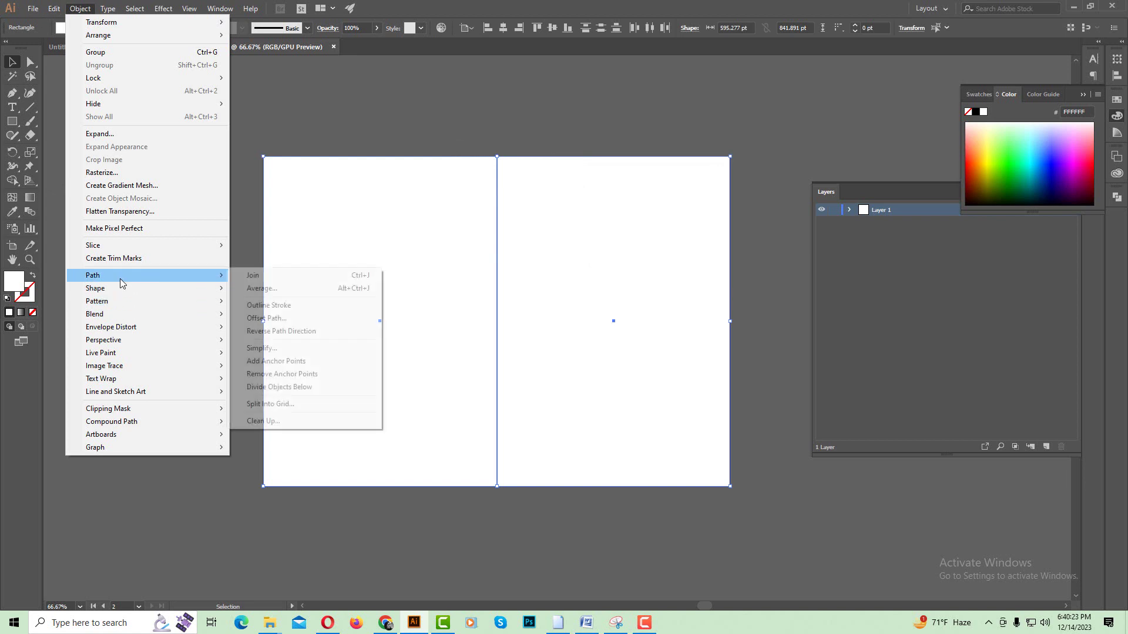
left_click(268, 318)
left_click(735, 296)
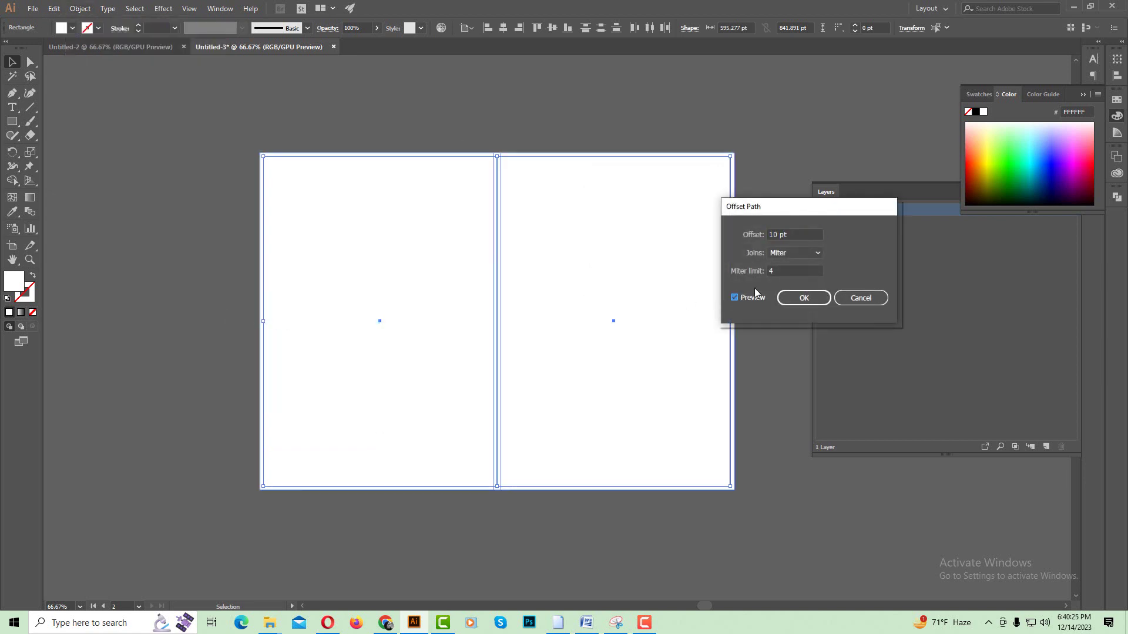
left_click(838, 298)
key("ctrl+r")
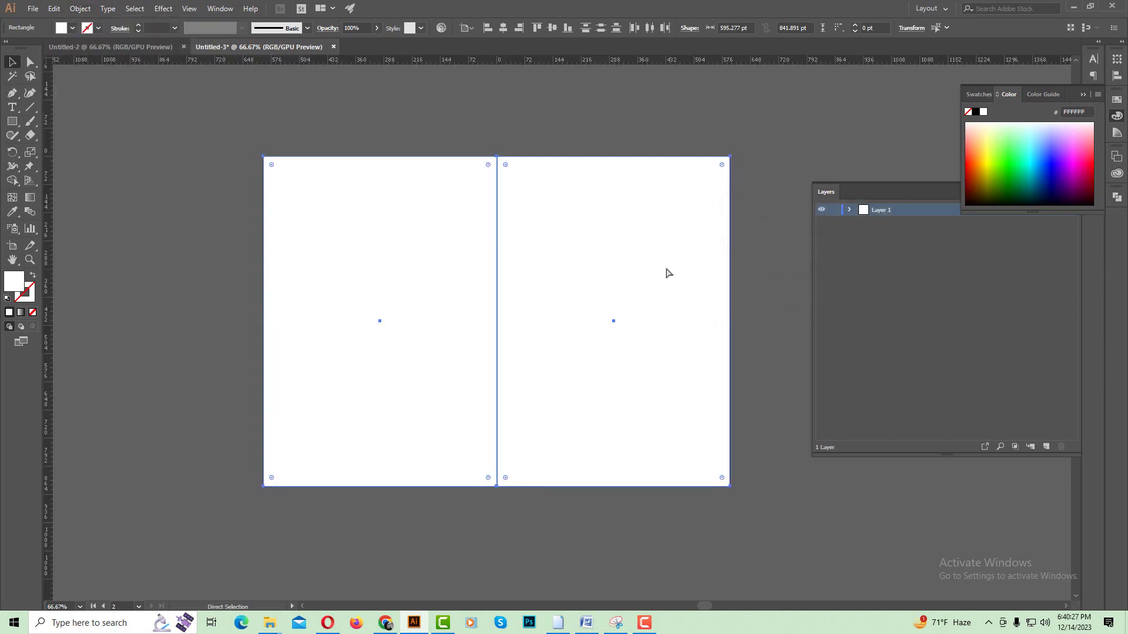
right_click(546, 59)
left_click(555, 91)
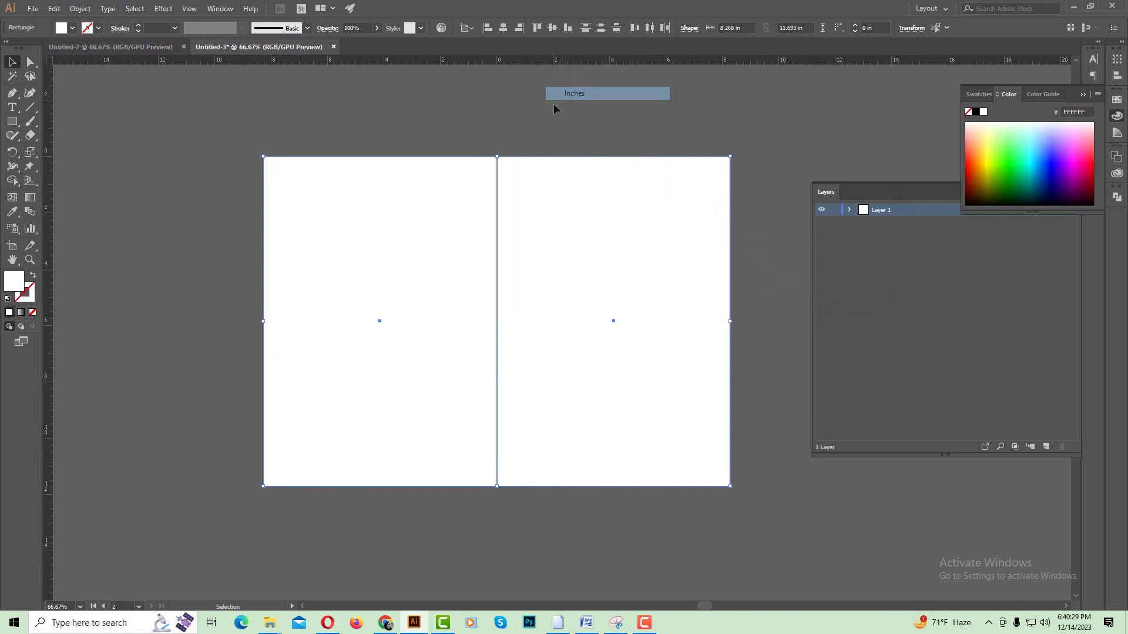
Step: Offset both page rectangles inward by -0.75 in
left_click(455, 154)
key("ctrl+a")
left_click(74, 11)
mouse_move(93, 275)
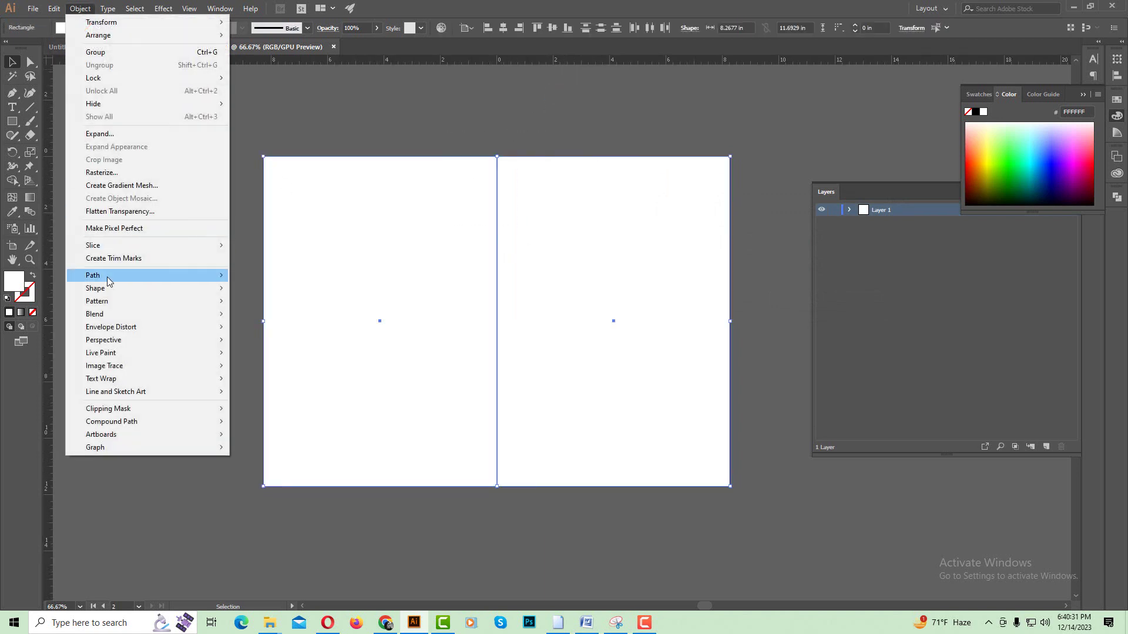
left_click(293, 320)
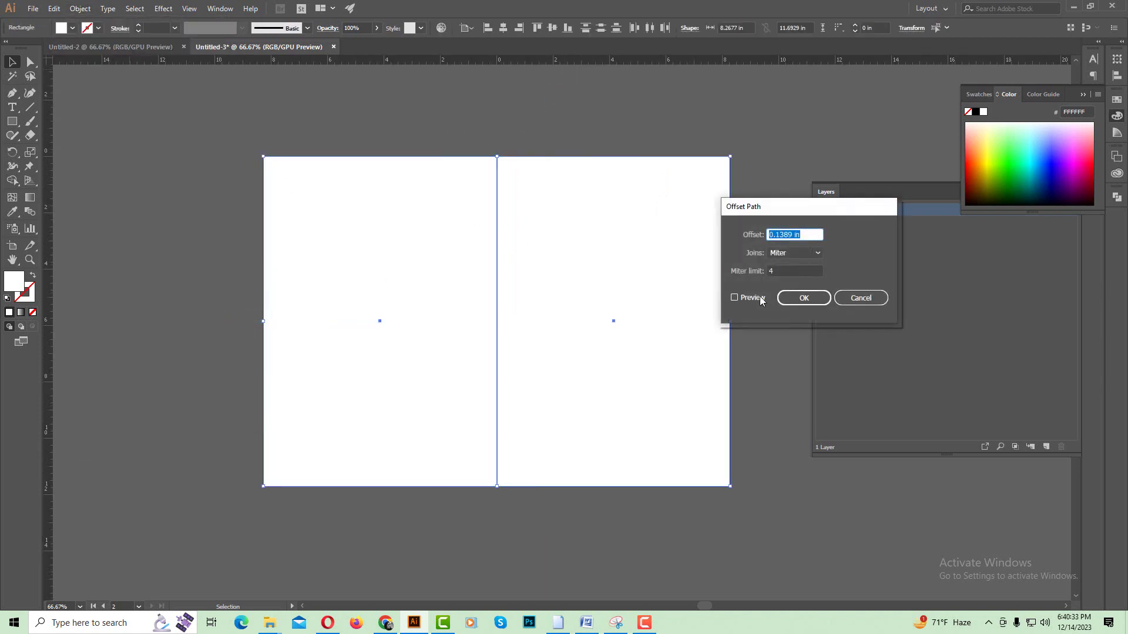
type("-0.375")
left_click(735, 297)
key("Down")
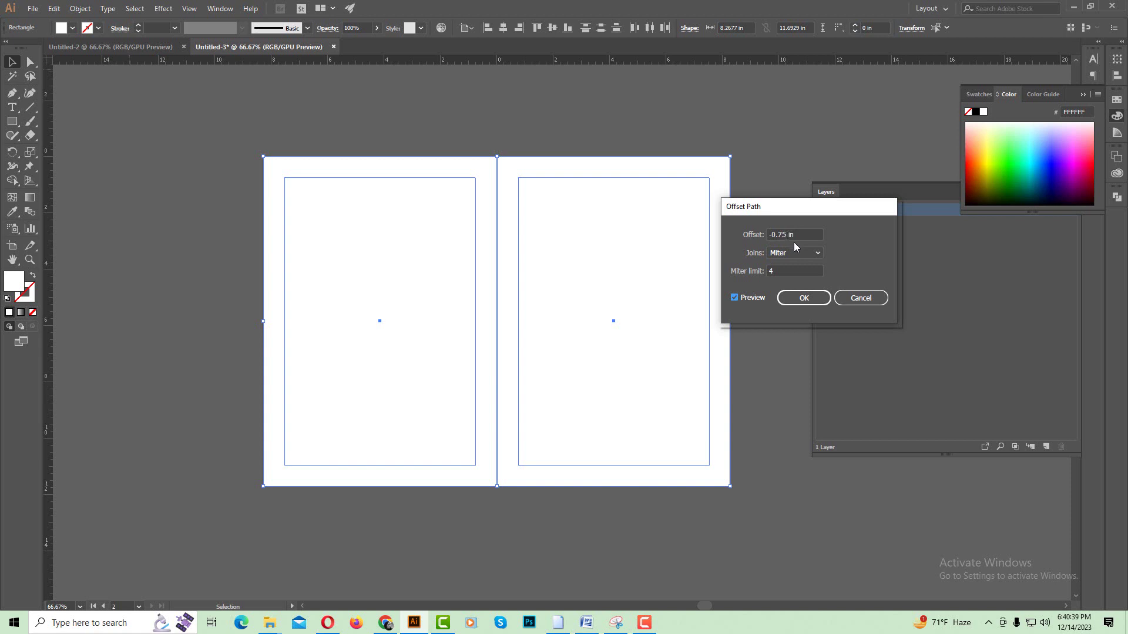
left_click(804, 298)
Step: Make the inset rectangles into guides, then release the right page's guide back to a shape
right_click(668, 266)
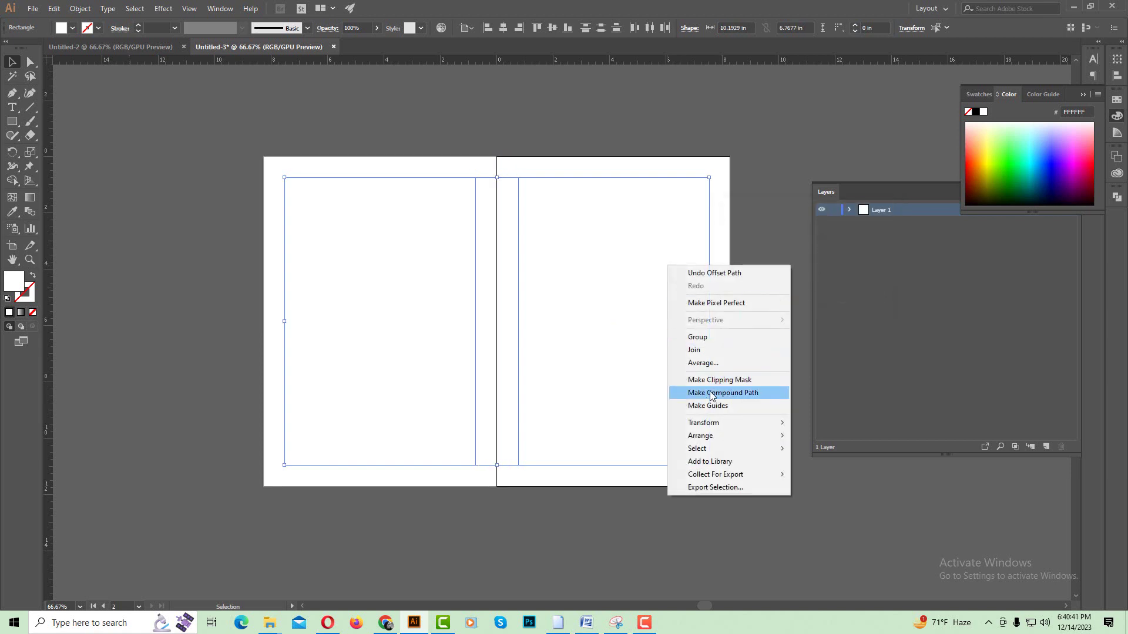
left_click(720, 406)
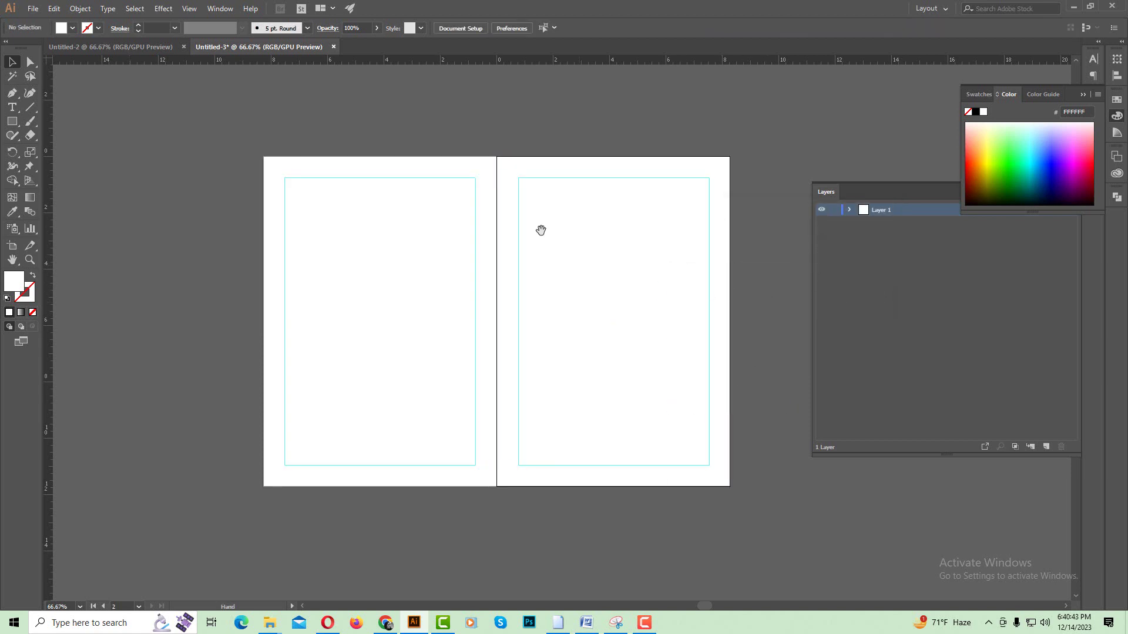
scroll(541, 229, "up", 3)
left_click(483, 191)
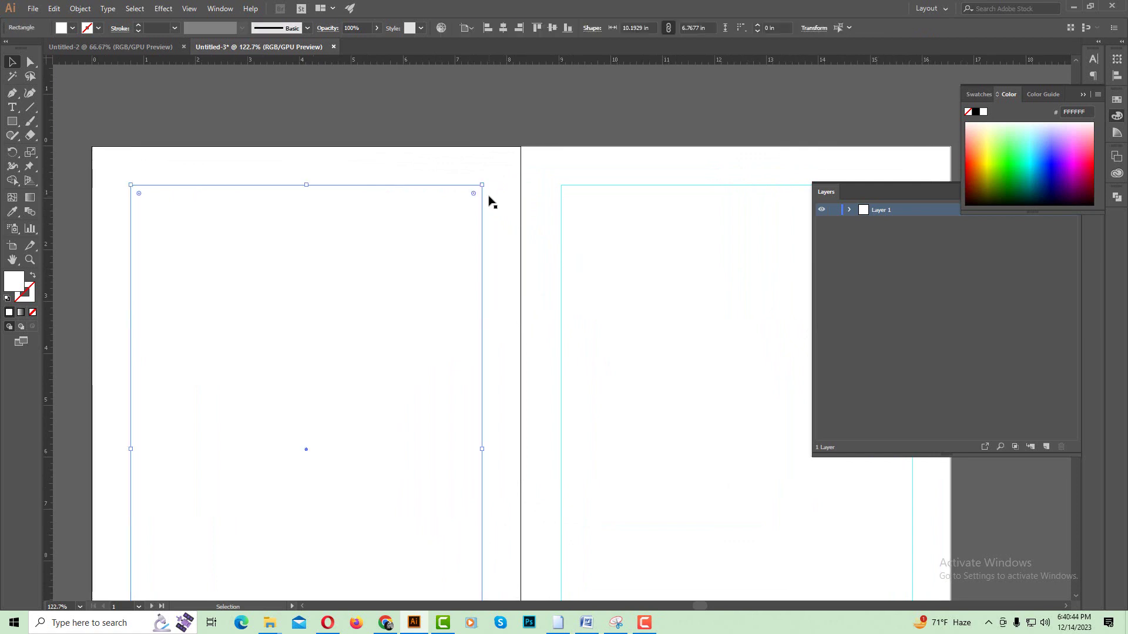
left_click(563, 187)
right_click(564, 187)
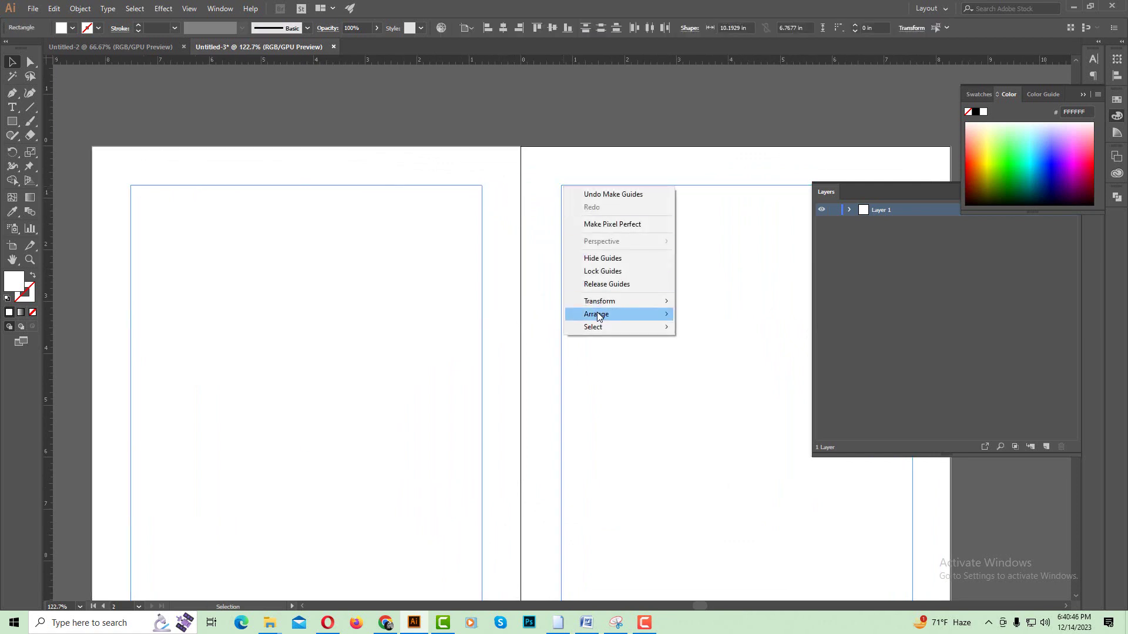
left_click(611, 286)
Step: Zoom and pan around the spread at 100% and 150% to inspect the margins
left_click(548, 287, "ctrl")
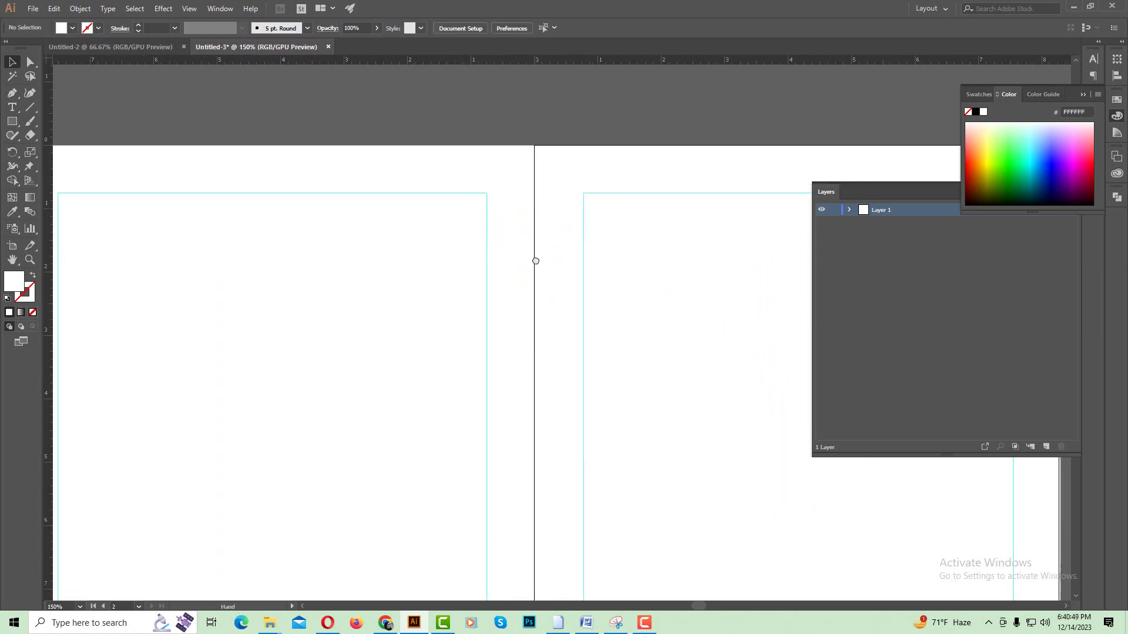
left_click_drag(535, 260, 617, 330)
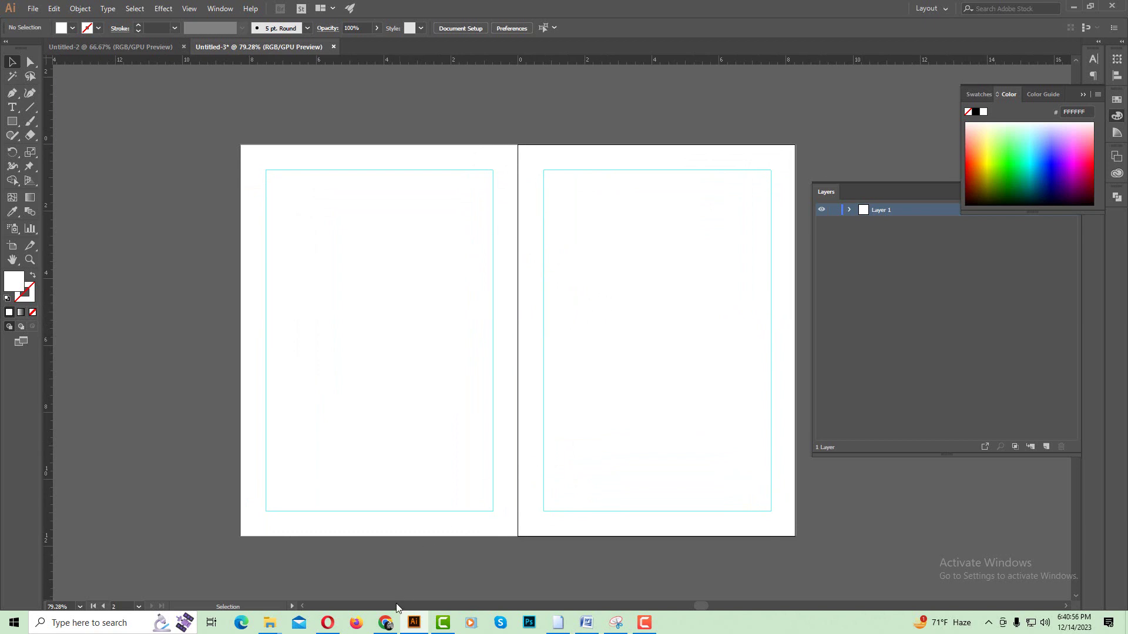
left_click(475, 423)
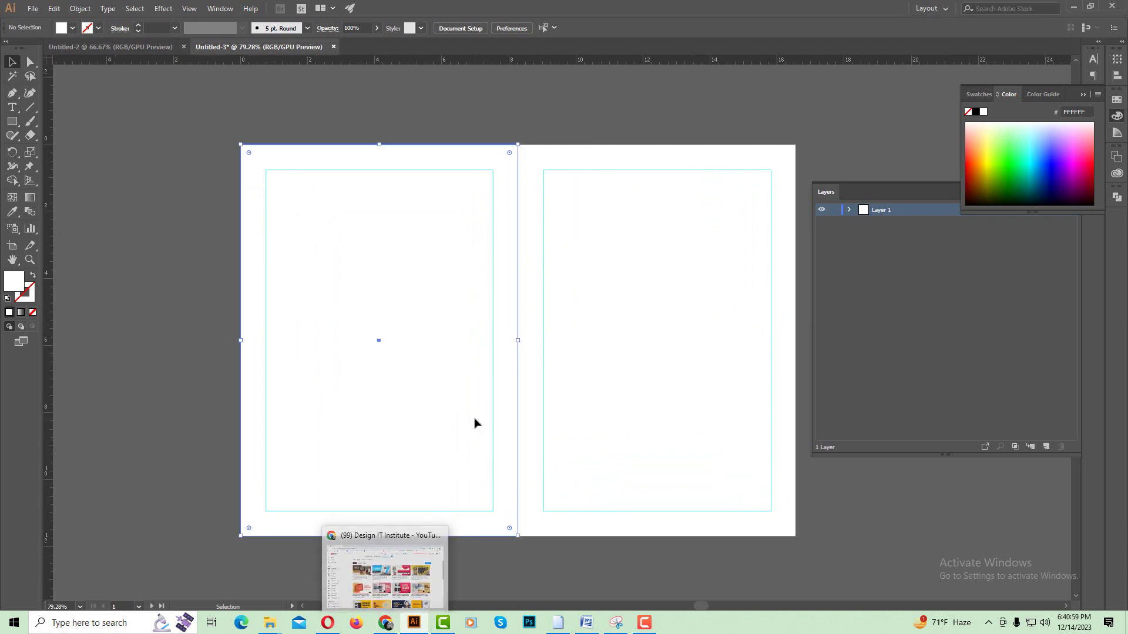
left_click(528, 153)
left_click(518, 124)
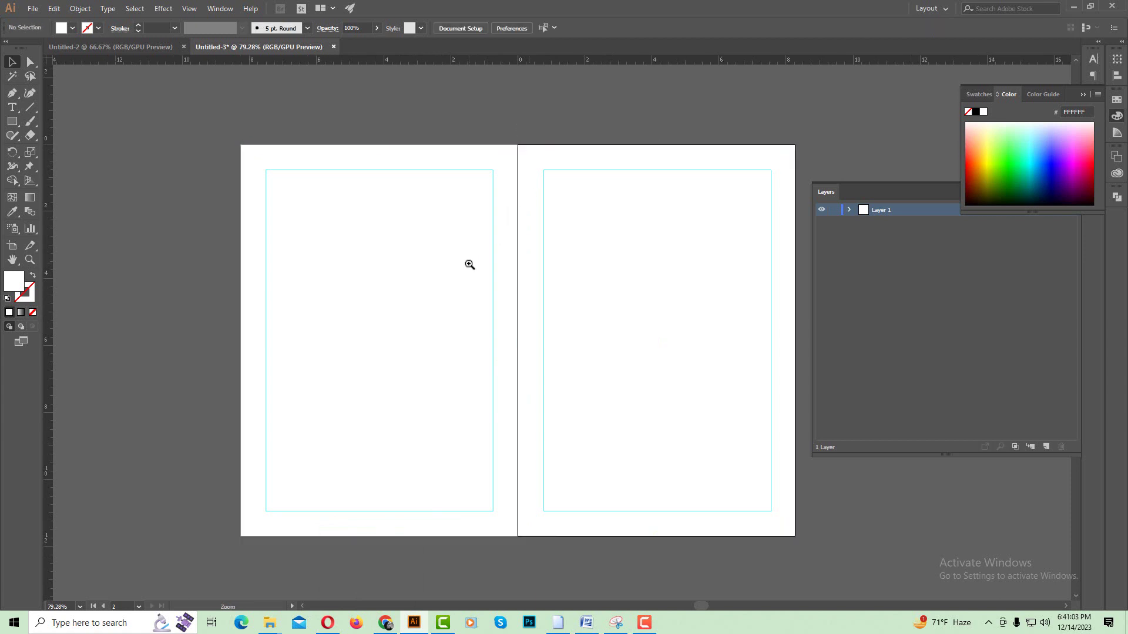
left_click(470, 264)
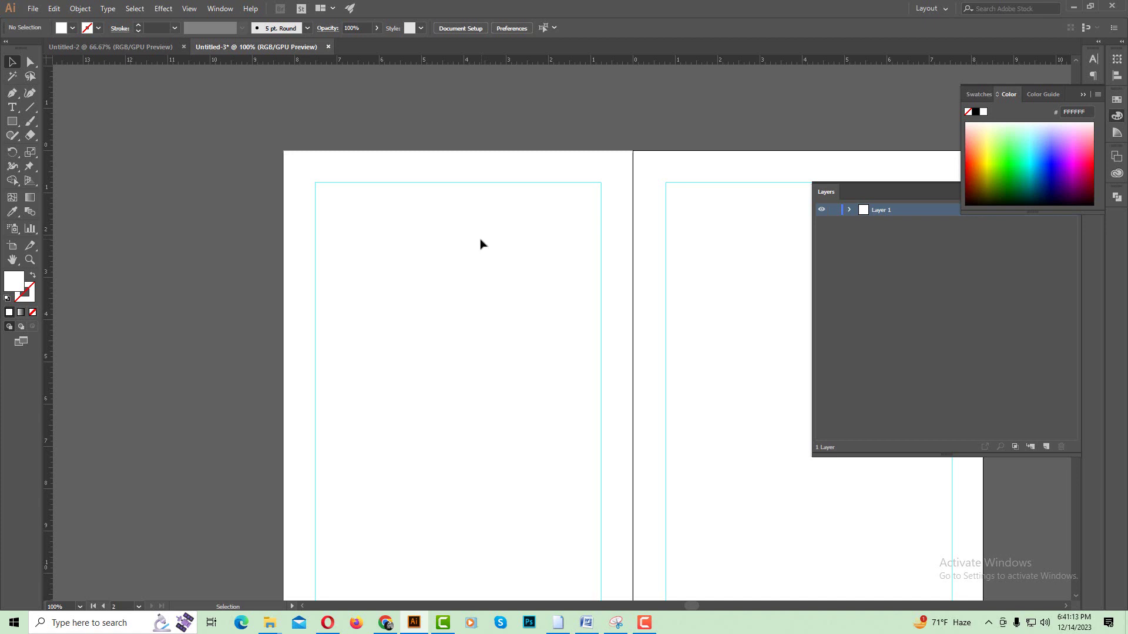
mouse_move(500, 337)
left_mouse_down()
mouse_move(505, 279)
mouse_move(464, 298)
left_mouse_up()
left_click(496, 259)
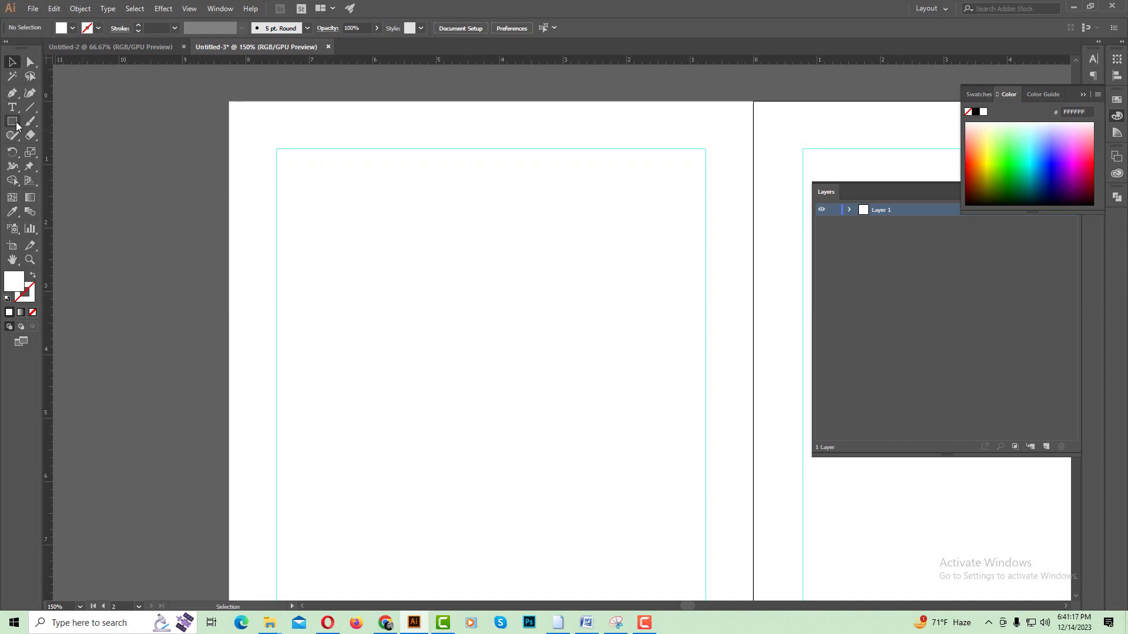
left_click_drag(12, 121, 38, 130)
Step: Draw a small square on the left page with a red outline
left_click(352, 237)
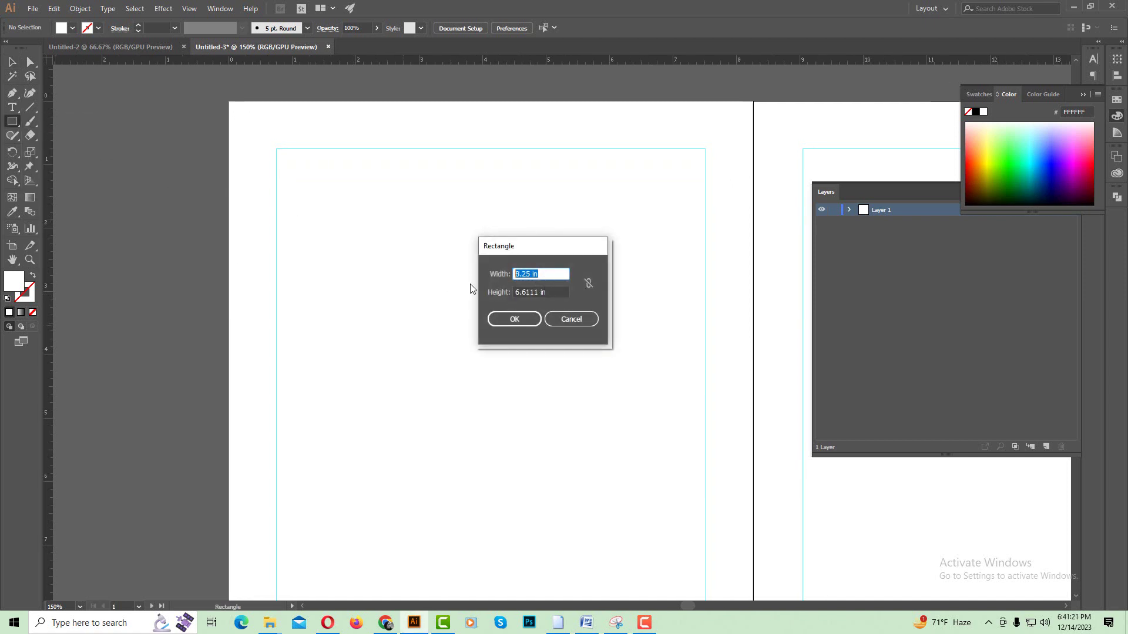
left_click(571, 319)
left_click_drag(384, 209, 461, 285)
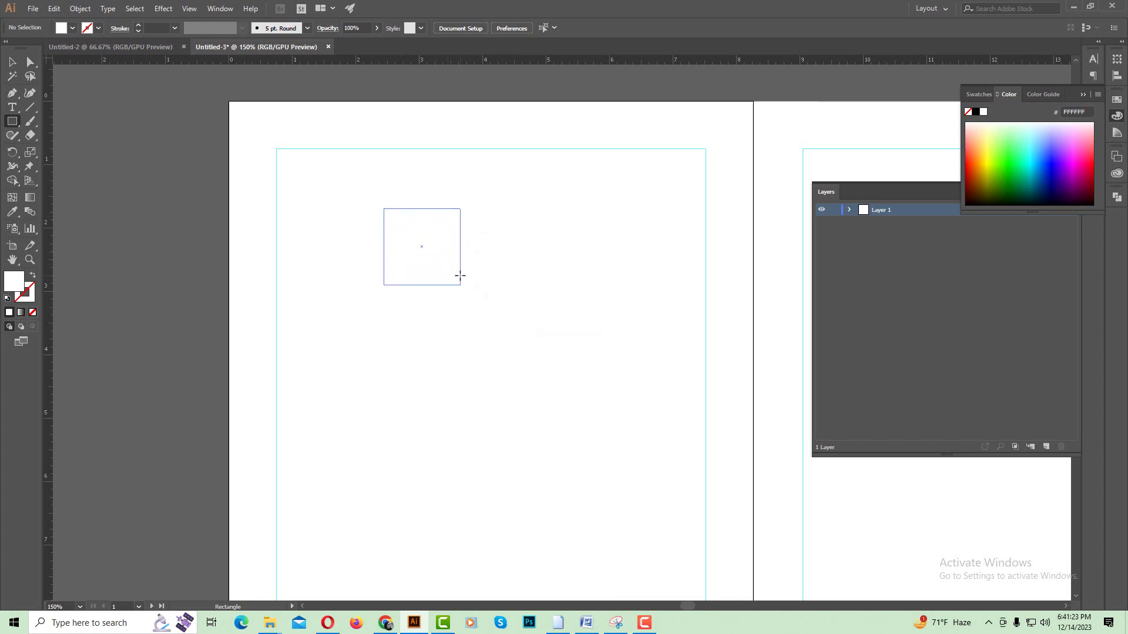
key("v")
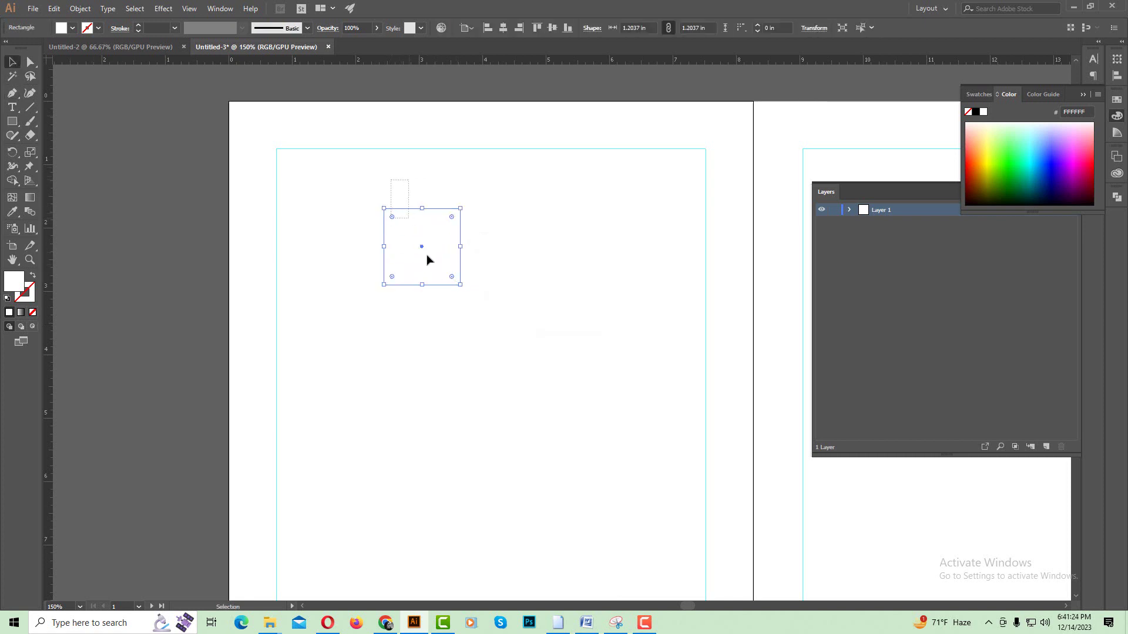
double_click(32, 286)
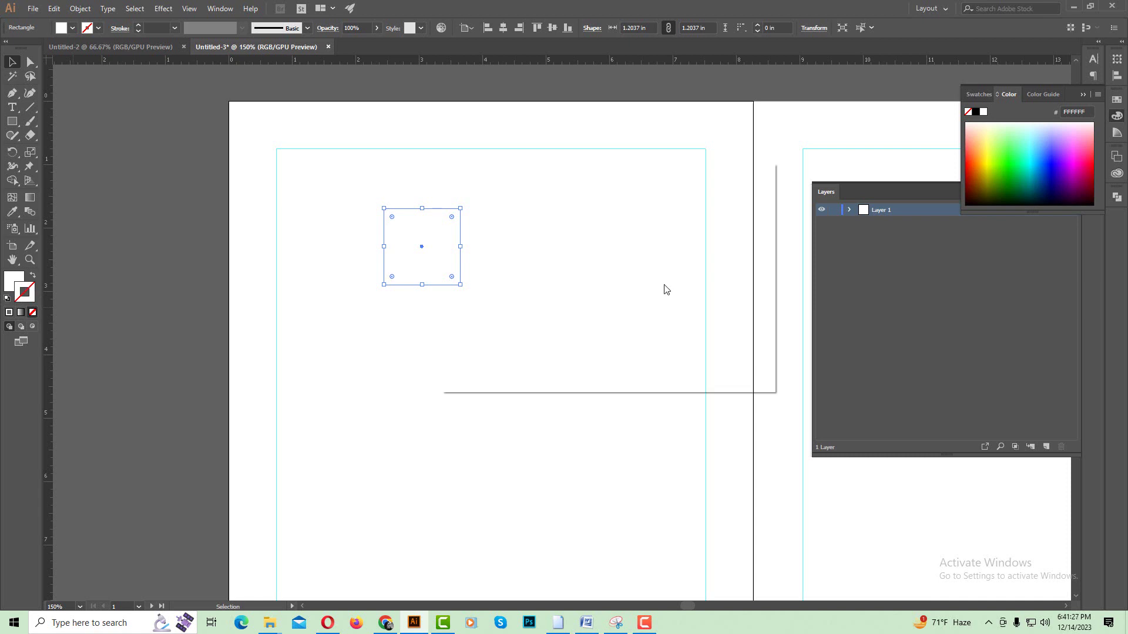
left_click(732, 207)
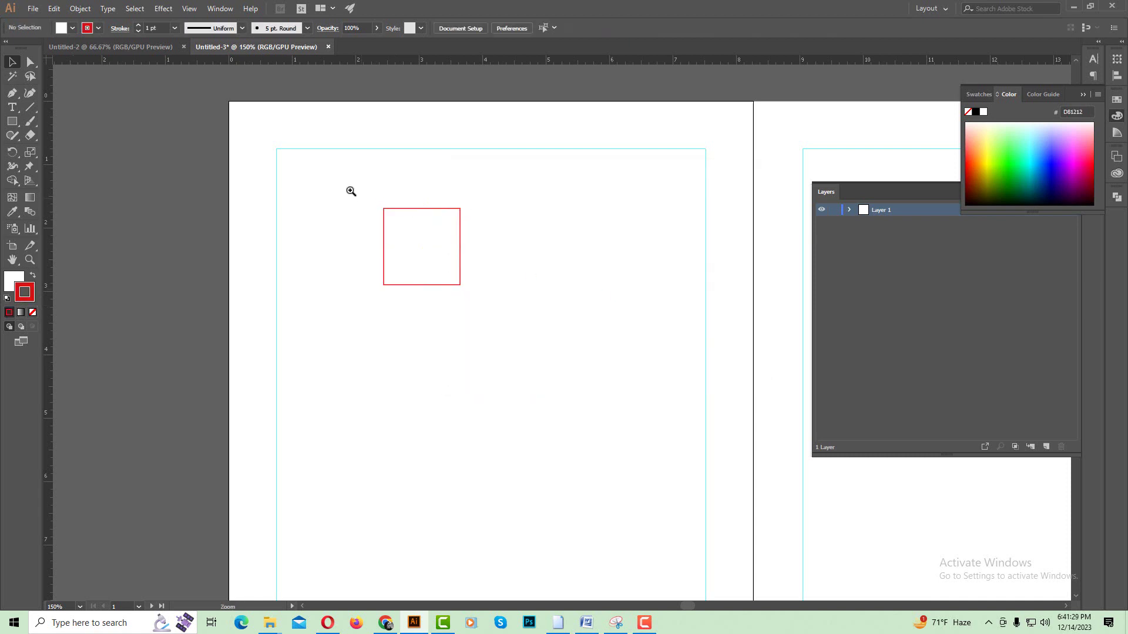
Step: Remove the square's fill and snap it into the top-left margin corner
left_click(502, 283)
key("v")
left_click_drag(529, 303, 375, 234)
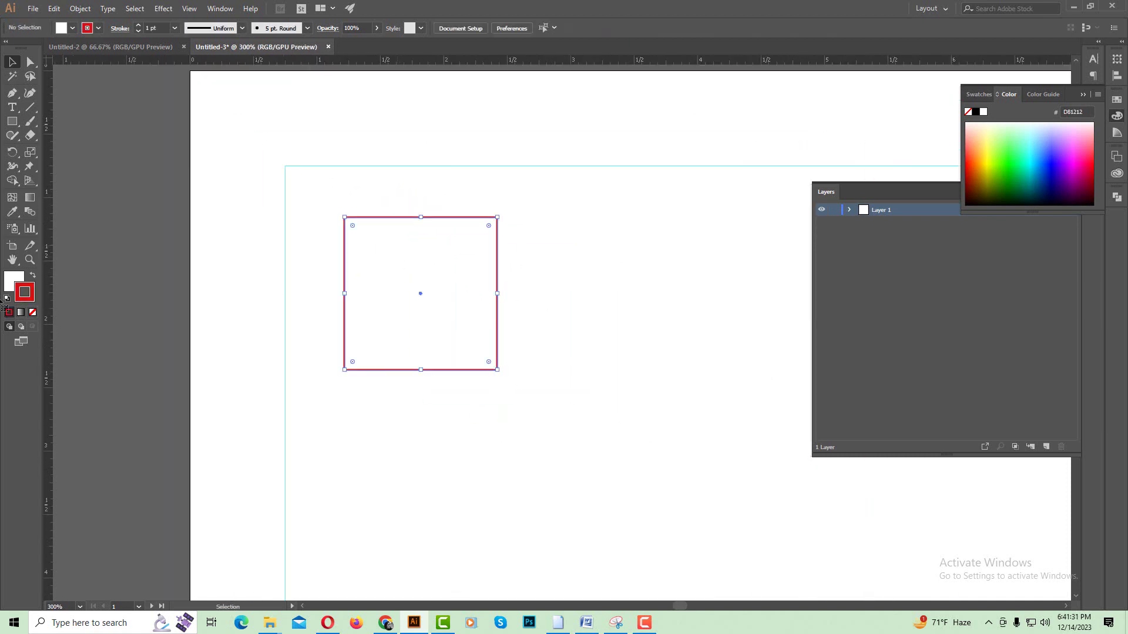
left_click(14, 281)
left_click(33, 313)
left_click_drag(457, 273, 353, 171)
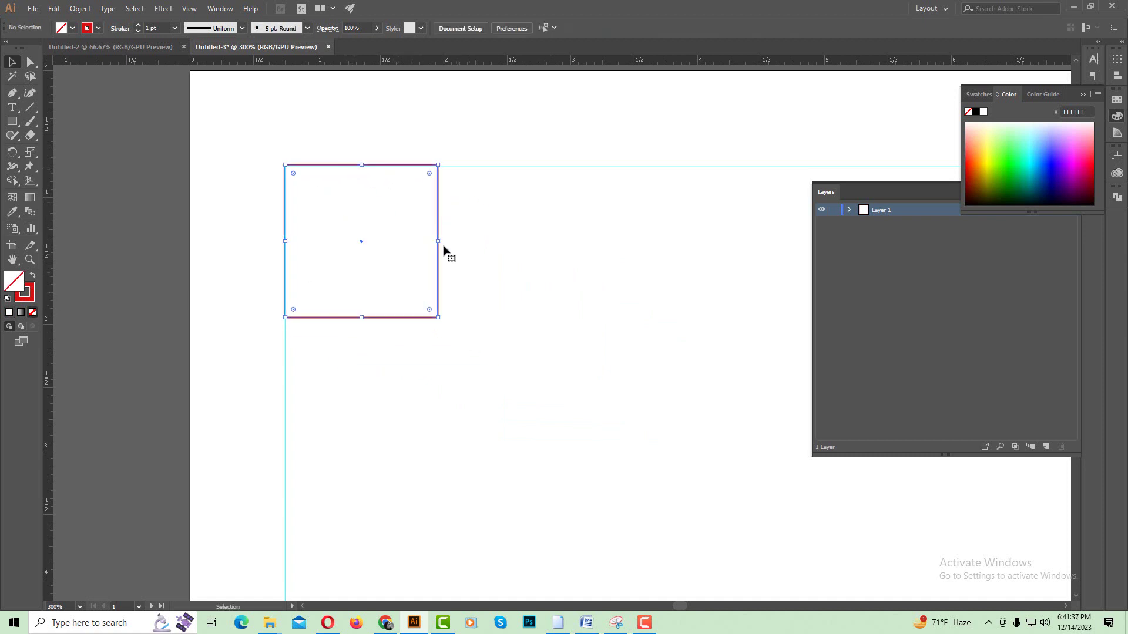
key("ctrl+minus")
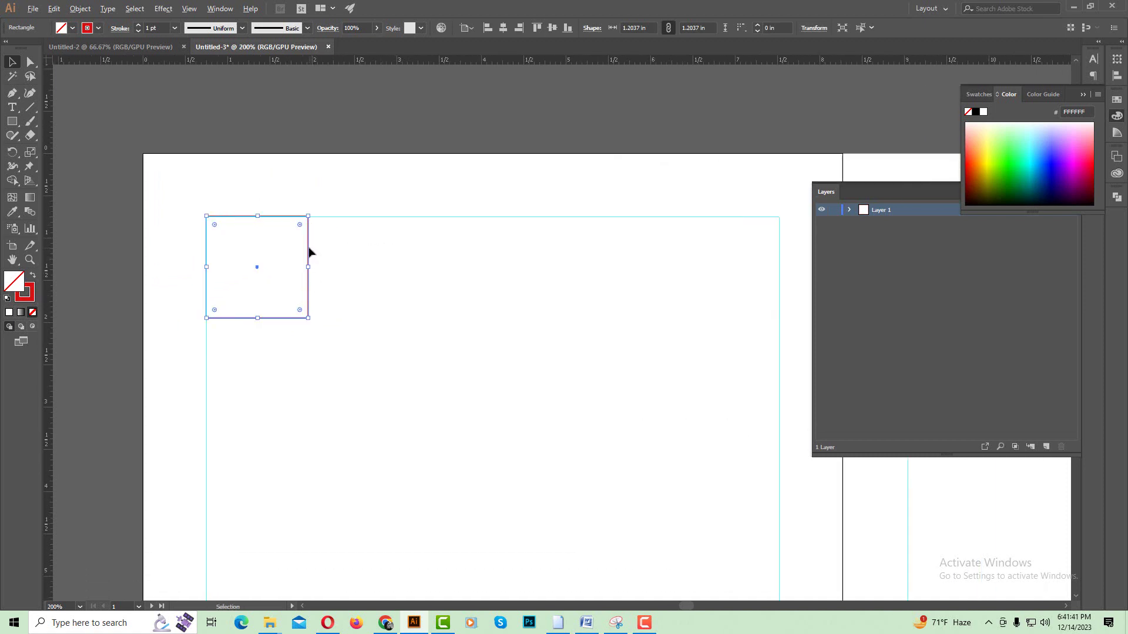
Step: Duplicate the square into a row of five spanning the margin width
left_click_drag(310, 253, 426, 252)
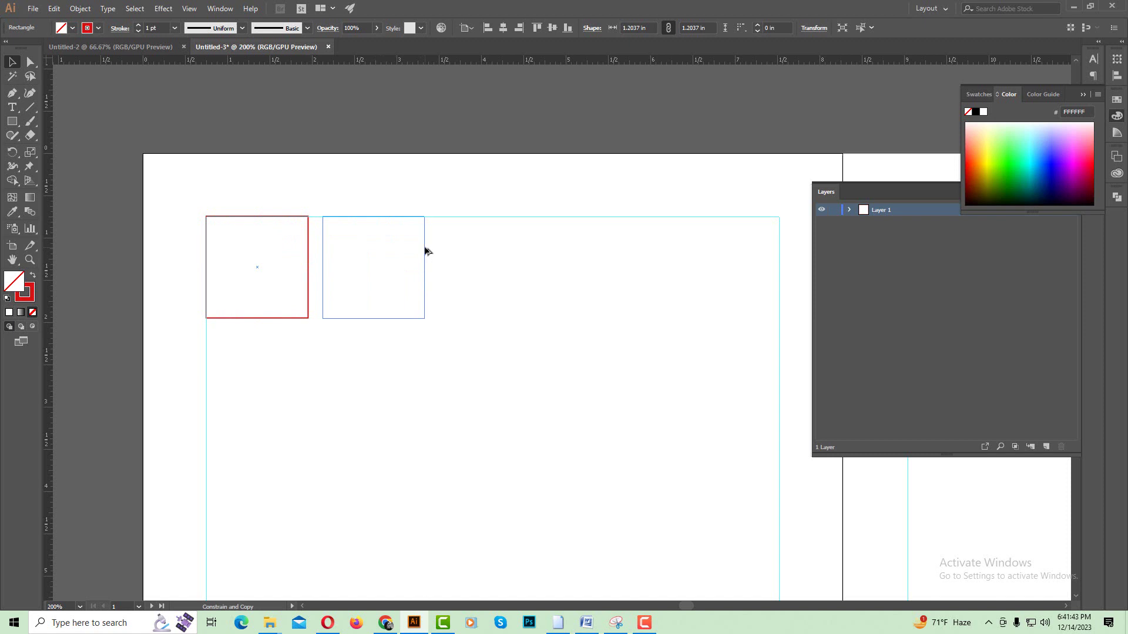
key("ctrl+d")
key("ctrl+d")
key("ctrl+d")
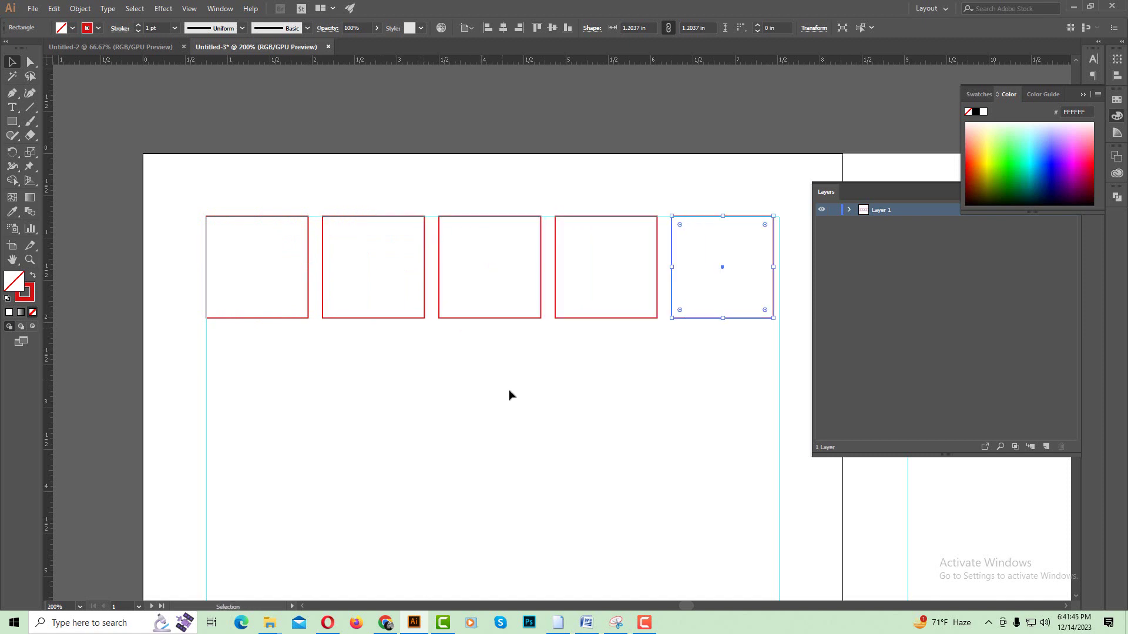
left_click_drag(642, 325, 254, 252)
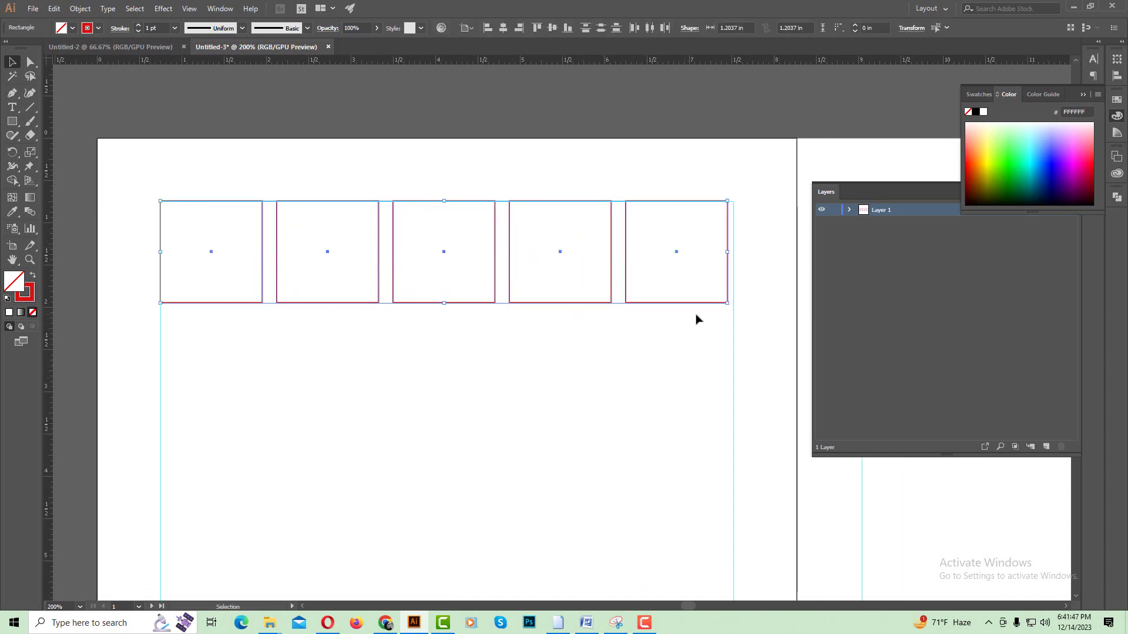
left_click_drag(727, 303, 733, 304)
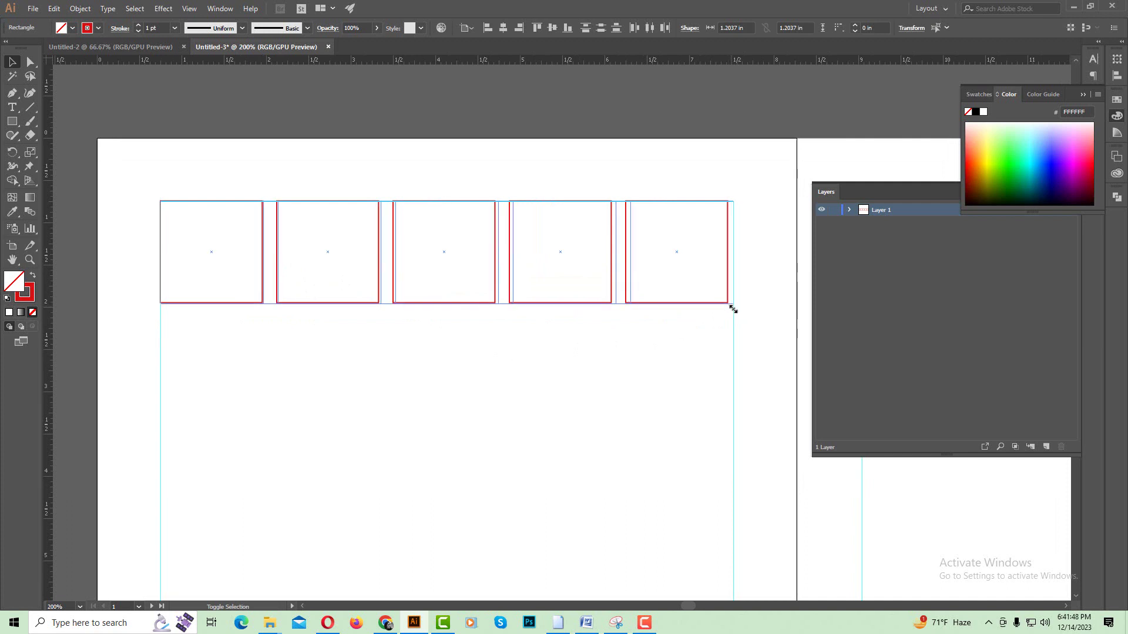
left_click(683, 350)
key("ctrl+minus")
left_click_drag(651, 281, 242, 232)
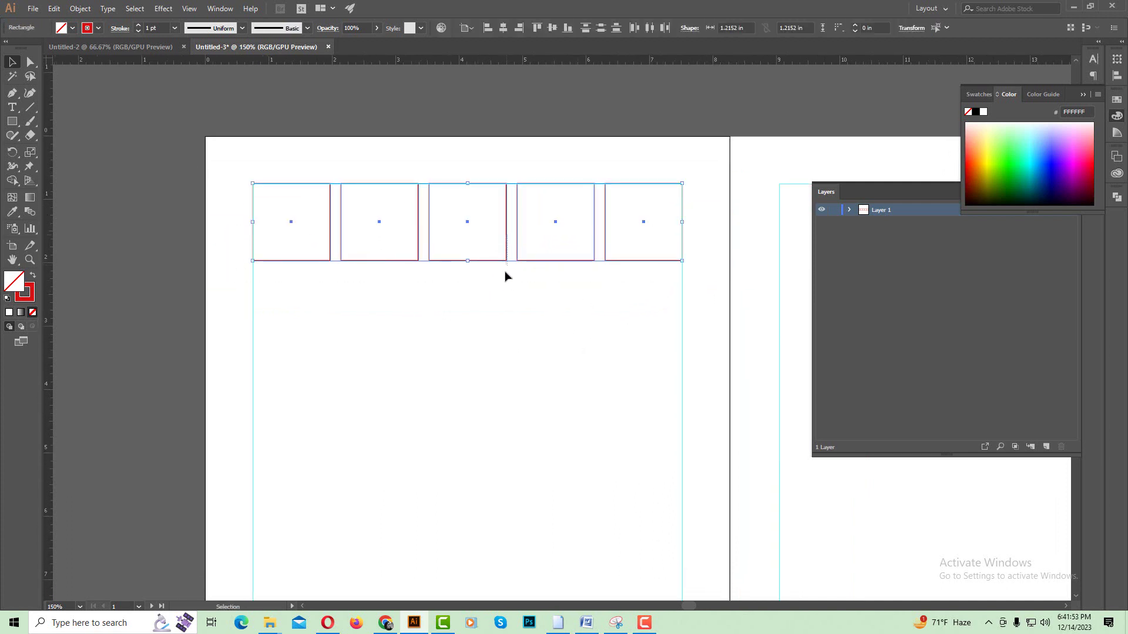
left_click(558, 283)
Step: Copy the row of squares downward repeatedly to build the grid's rows
mouse_move(601, 276)
left_mouse_down()
mouse_move(325, 231)
mouse_move(346, 234)
mouse_move(354, 319)
left_mouse_up()
left_click_drag(378, 386, 370, 299)
key("ctrl+d")
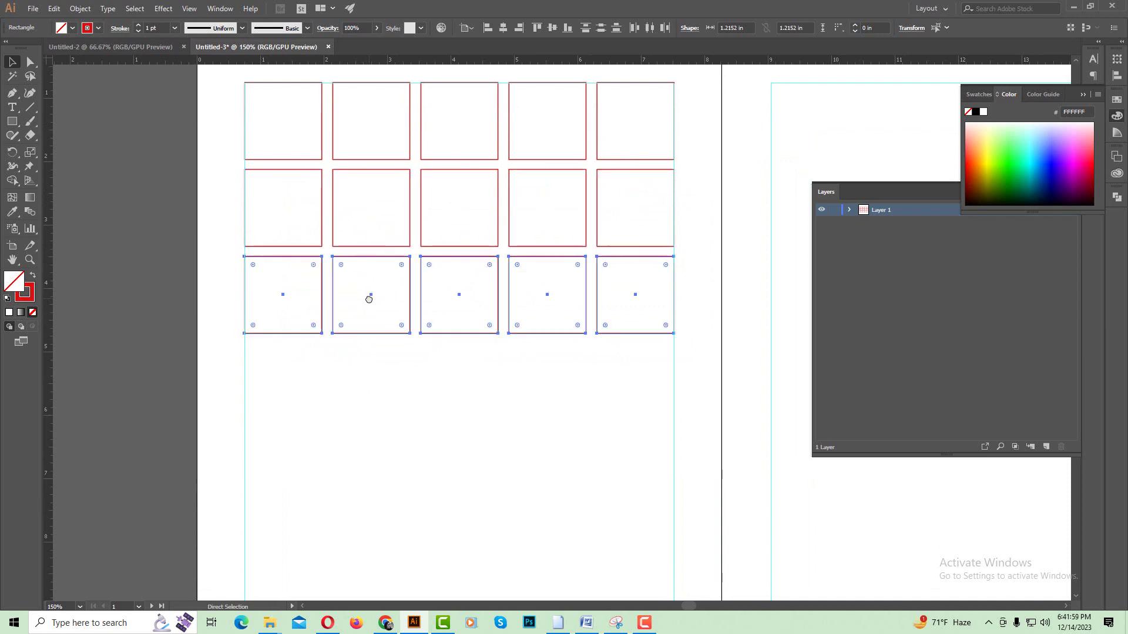
key("ctrl+d")
key("ctrl+d")
left_click_drag(421, 418, 395, 257)
key("ctrl+d")
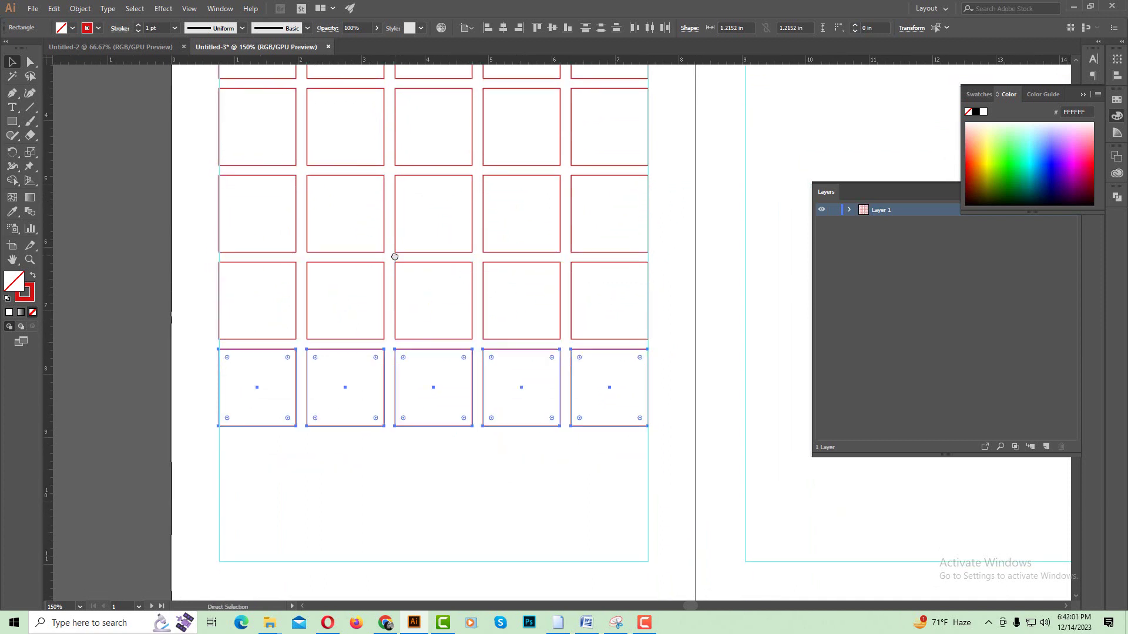
key("ctrl+d")
key("ctrl+d")
key("ctrl+minus")
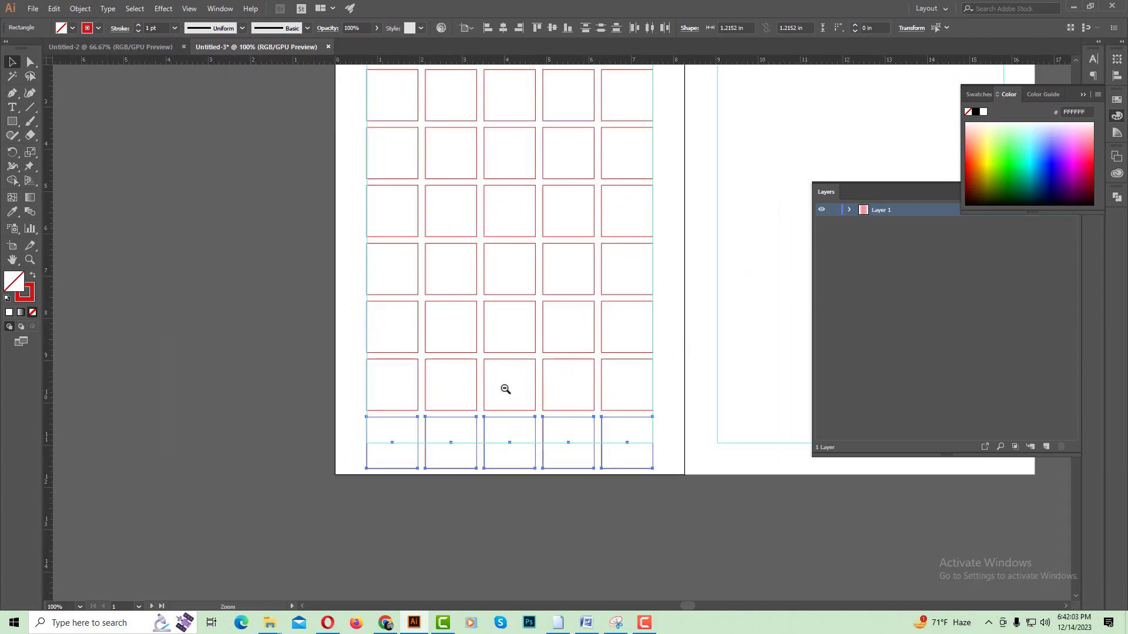
key("ctrl+minus")
left_click(334, 144)
Step: Pull the grid's bottom anchor points up so the squares fit inside the margins
left_click_drag(334, 144, 587, 466)
key("ctrl+plus")
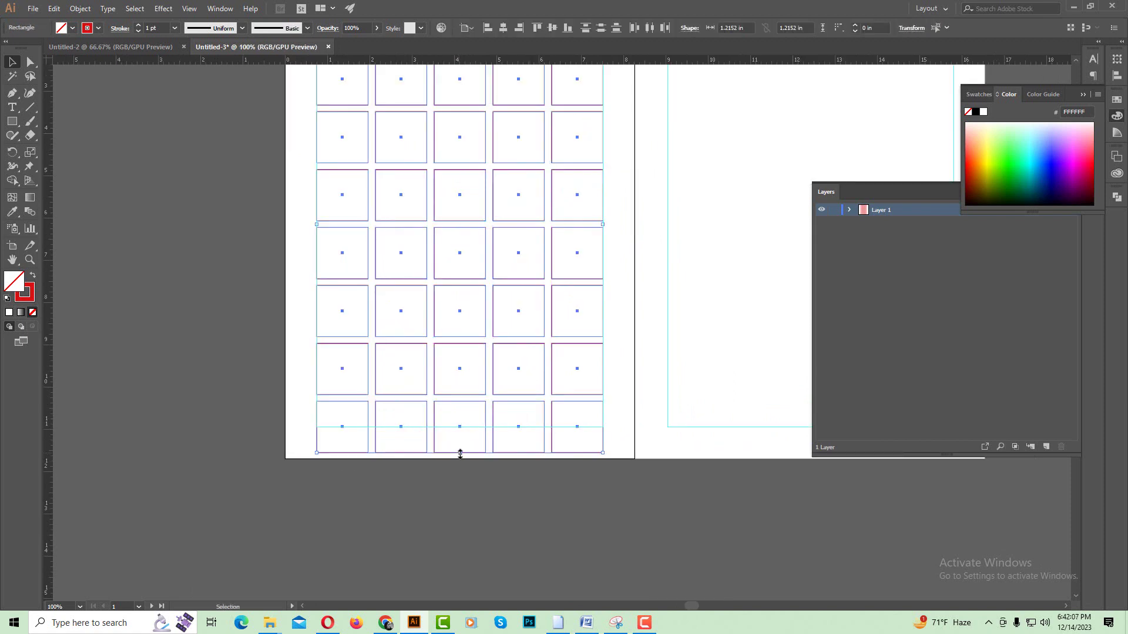
left_click(476, 480)
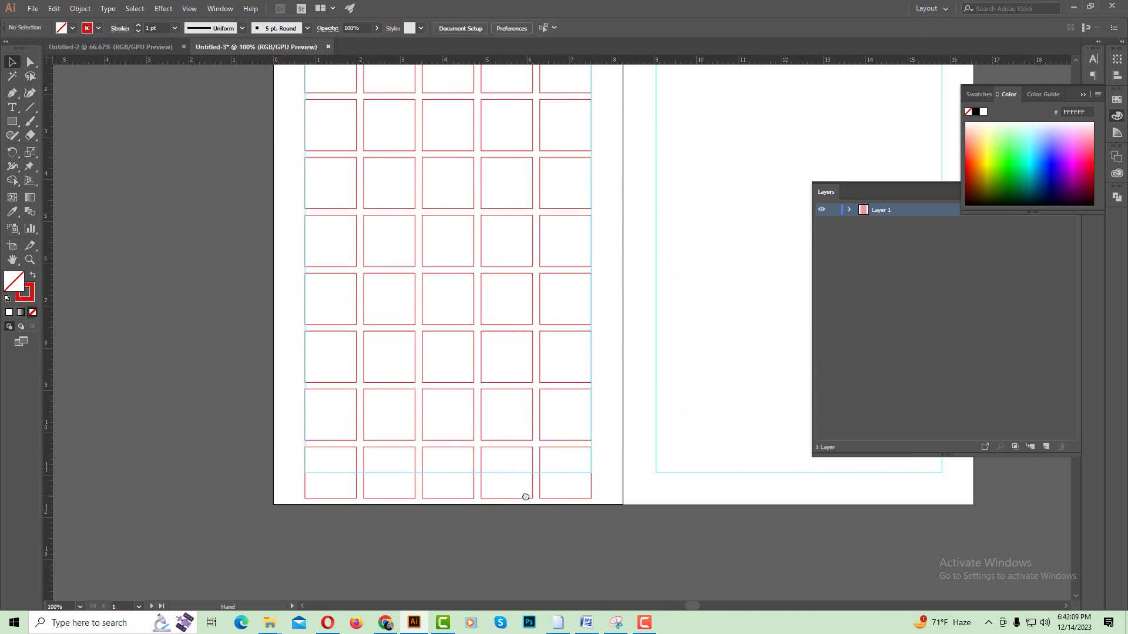
key("ctrl+minus")
left_click_drag(370, 148, 617, 461)
key("ctrl+plus")
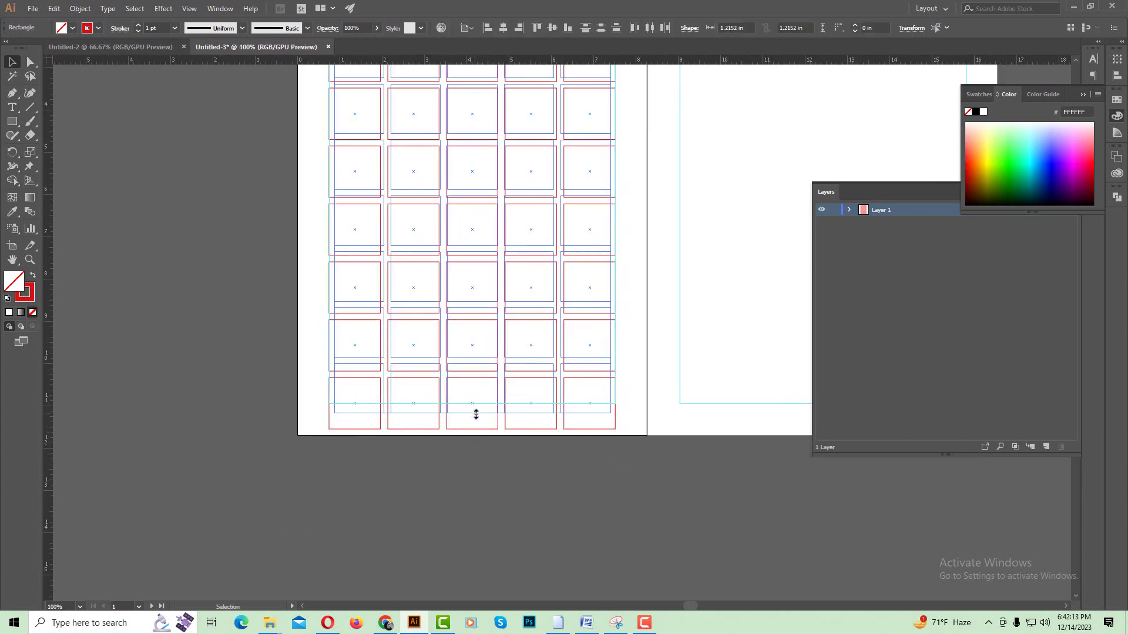
key("a")
left_click_drag(476, 420, 473, 402)
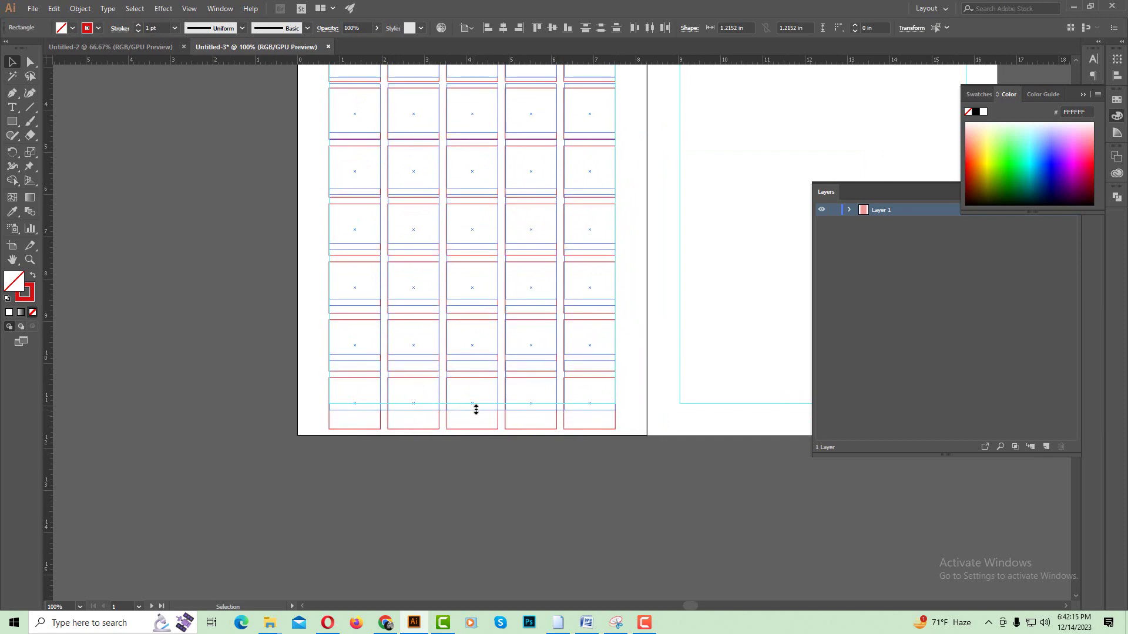
key("v")
left_click(481, 422)
Step: Zoom out and review the fitted 5 by 8 grid across the spread
scroll(481, 422, "up", 2)
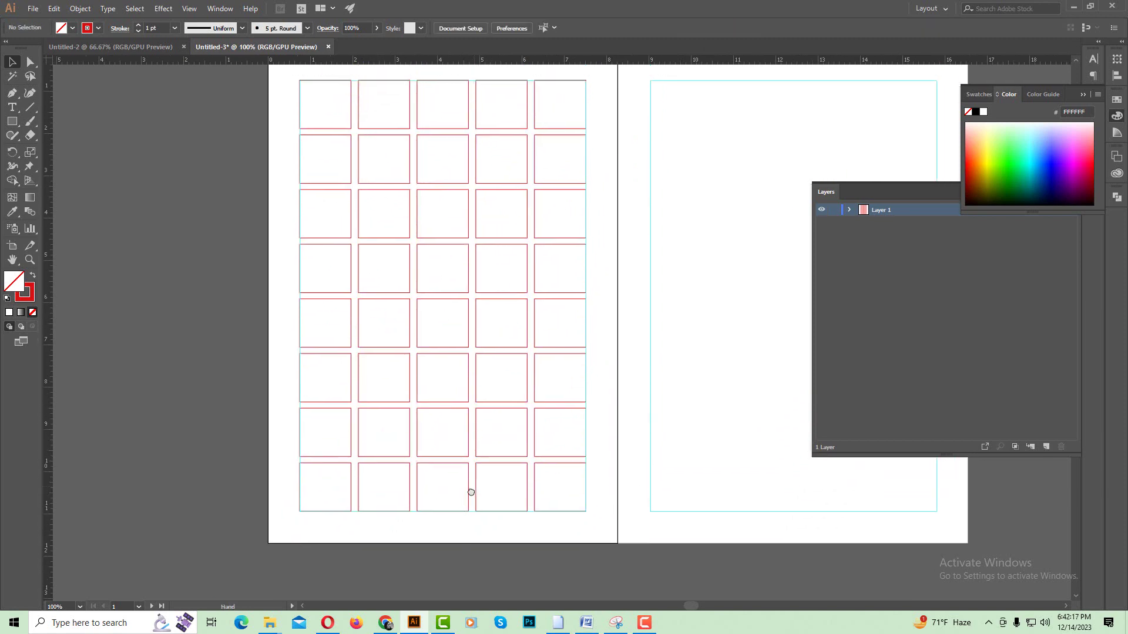
left_click(539, 365, "ctrl+alt")
left_click(629, 359)
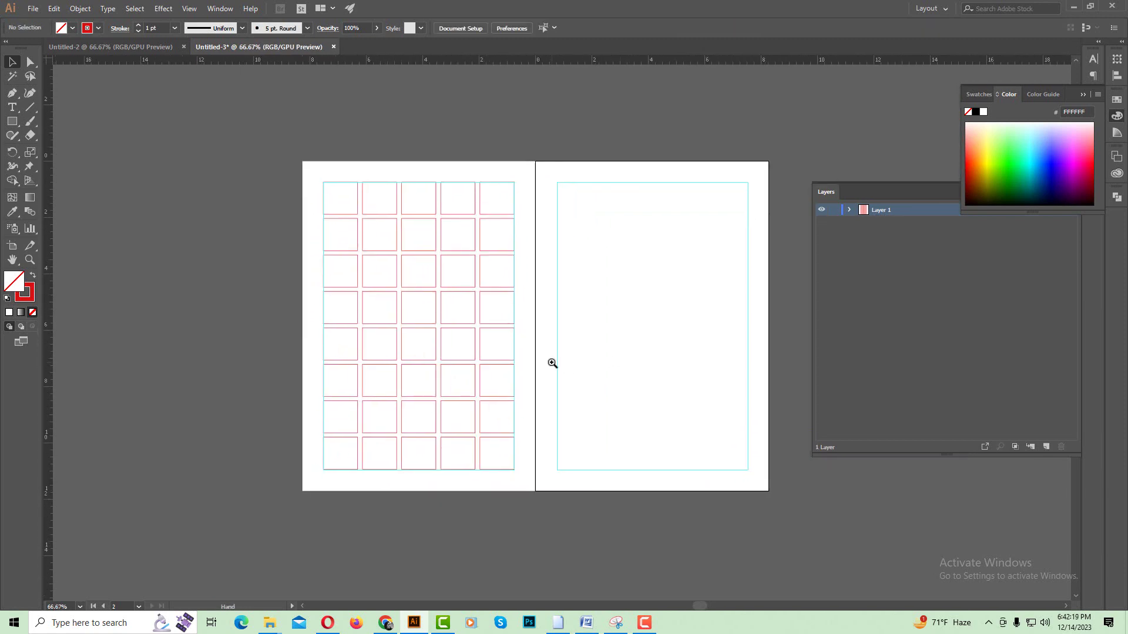
left_click_drag(347, 219, 514, 491)
left_click(484, 313, "ctrl")
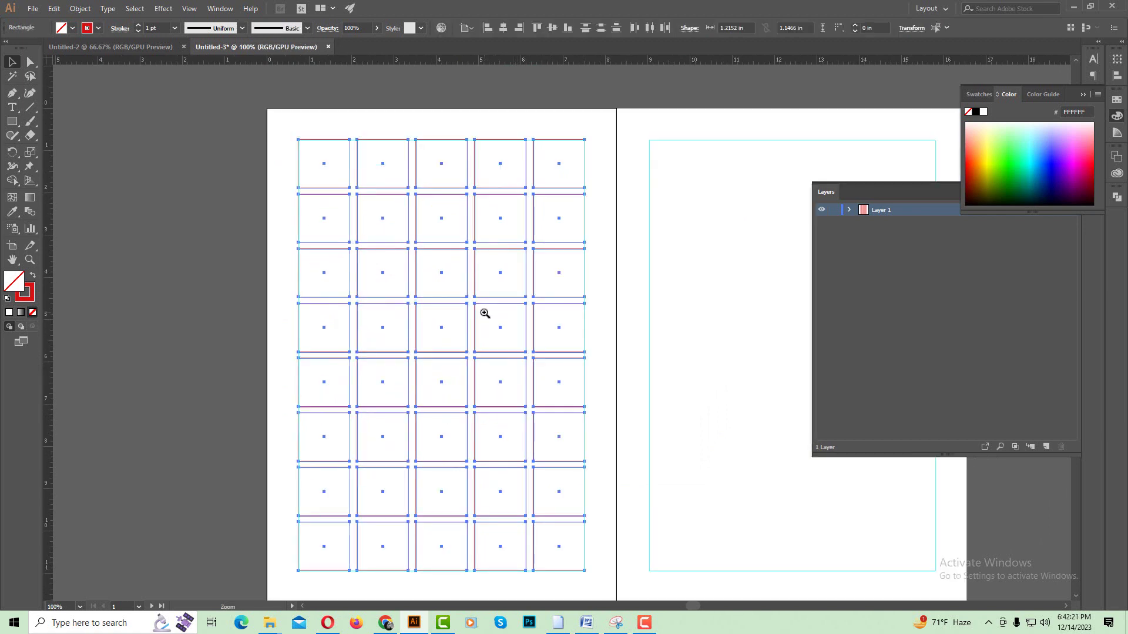
scroll(411, 294, "up", 1)
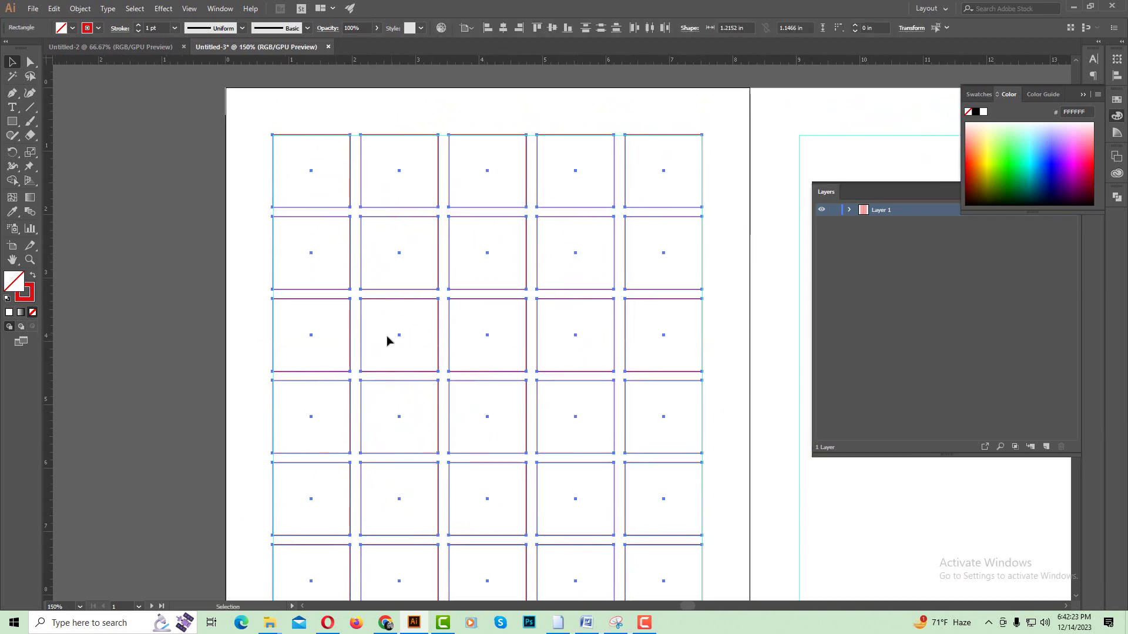
left_click(726, 200)
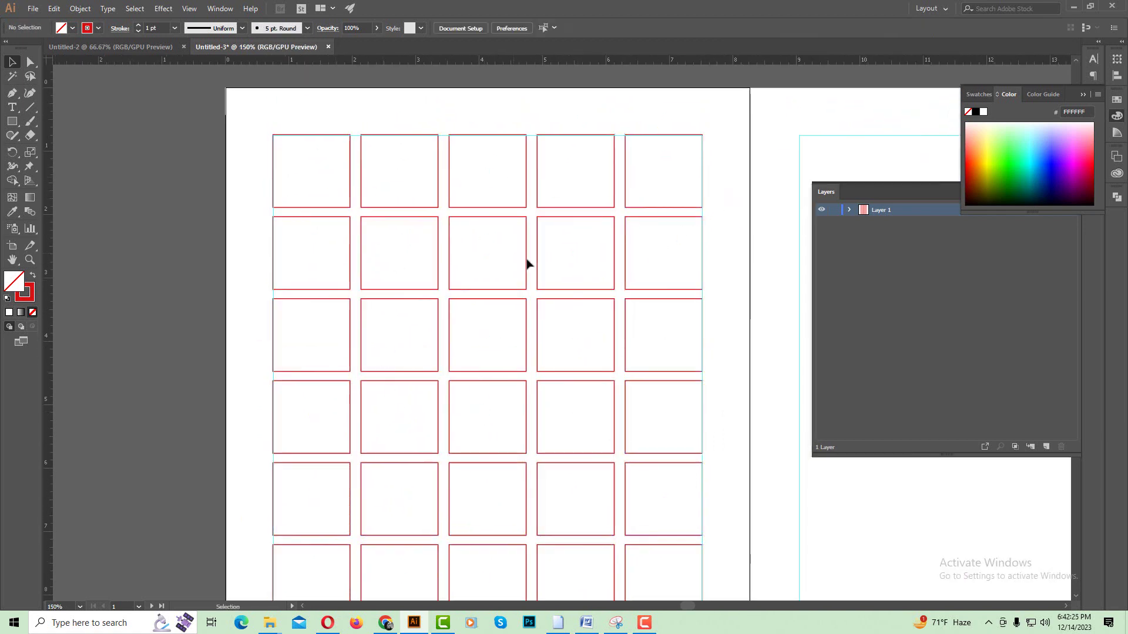
left_click(579, 373, "ctrl+alt")
left_click(579, 374, "ctrl+alt")
left_click_drag(579, 372, 521, 360)
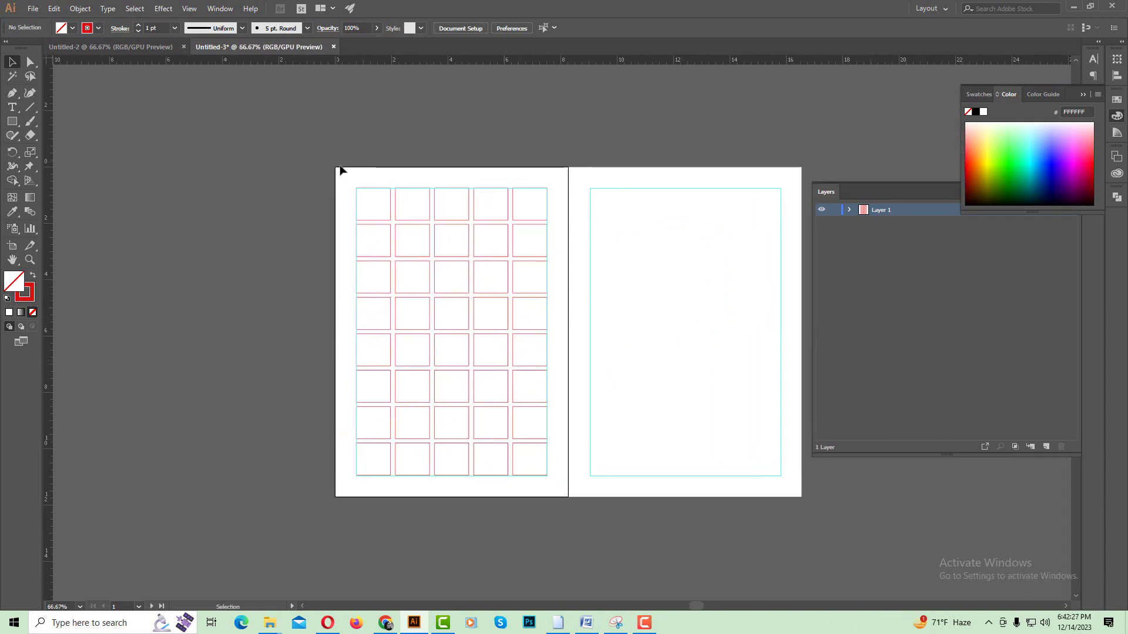
Step: Search Google Images for 'modular grid' in a new browser tab
left_click(385, 622)
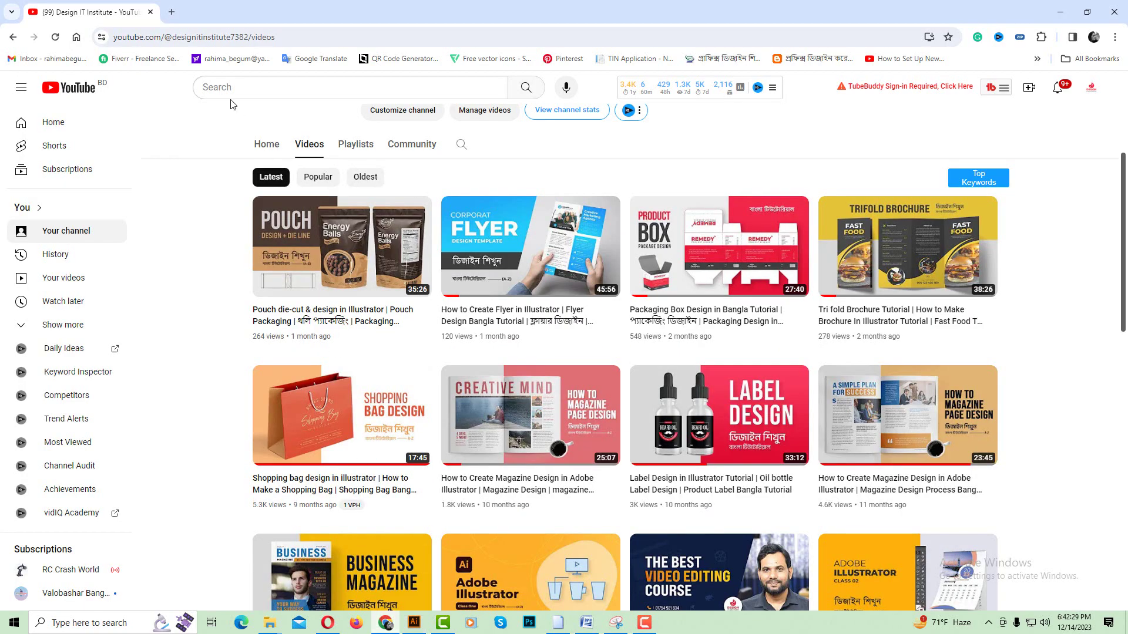
left_click(172, 13)
type("m")
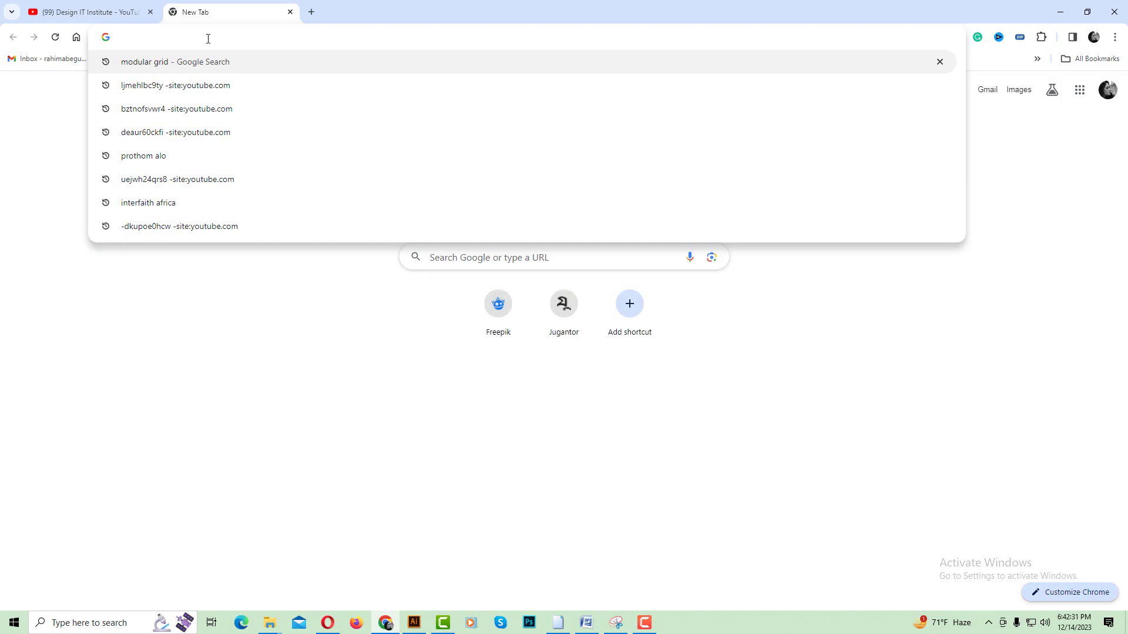
type("odular")
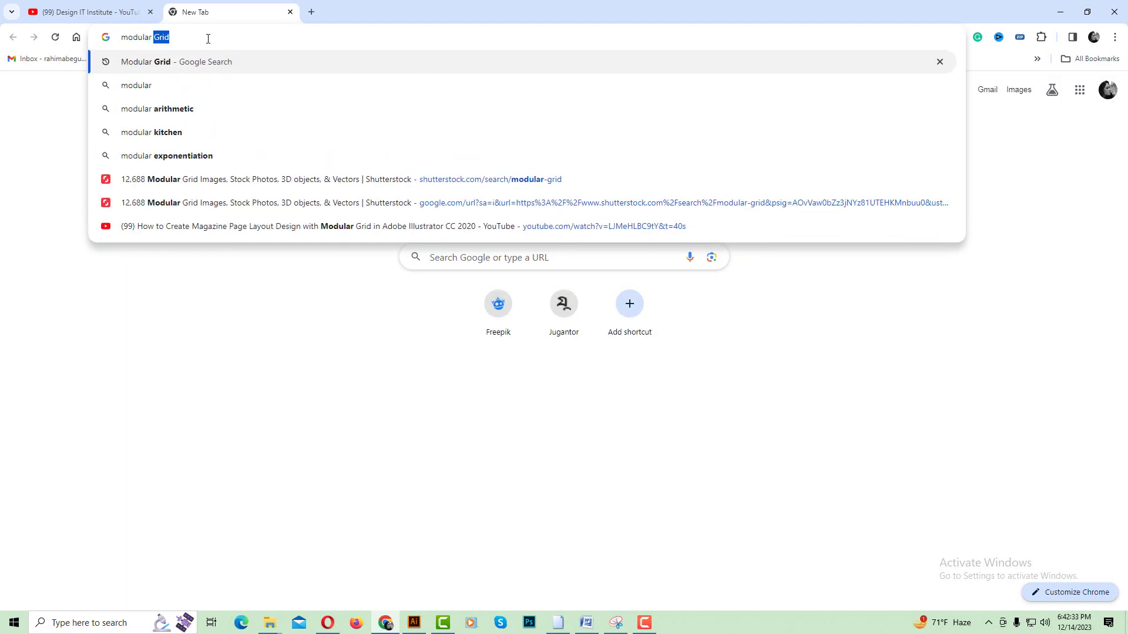
key("Return")
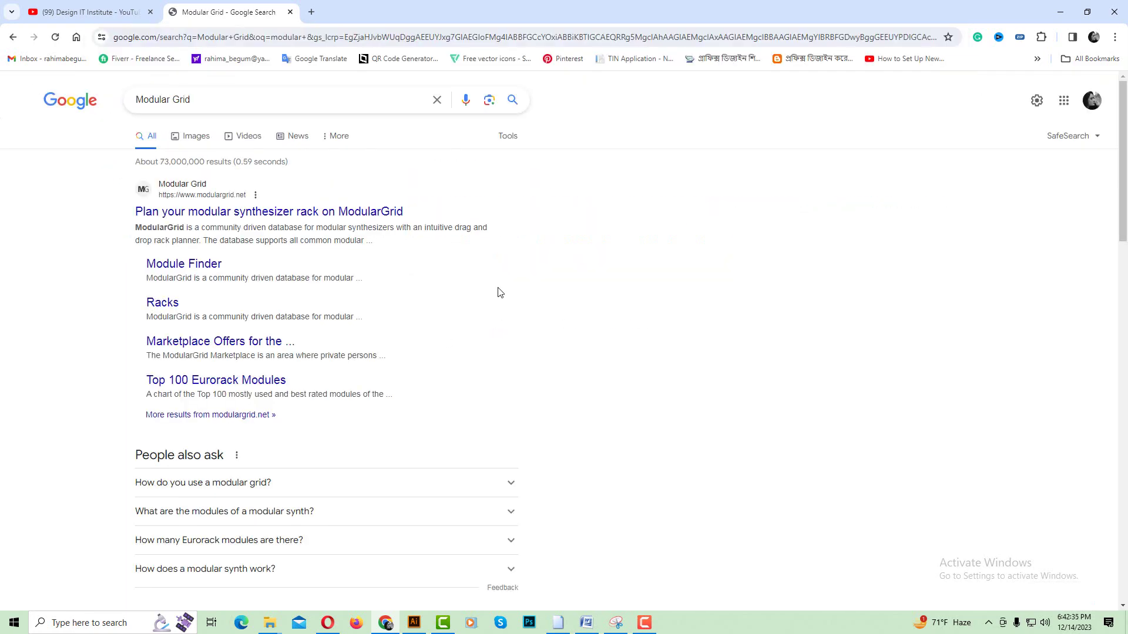
left_click(189, 134)
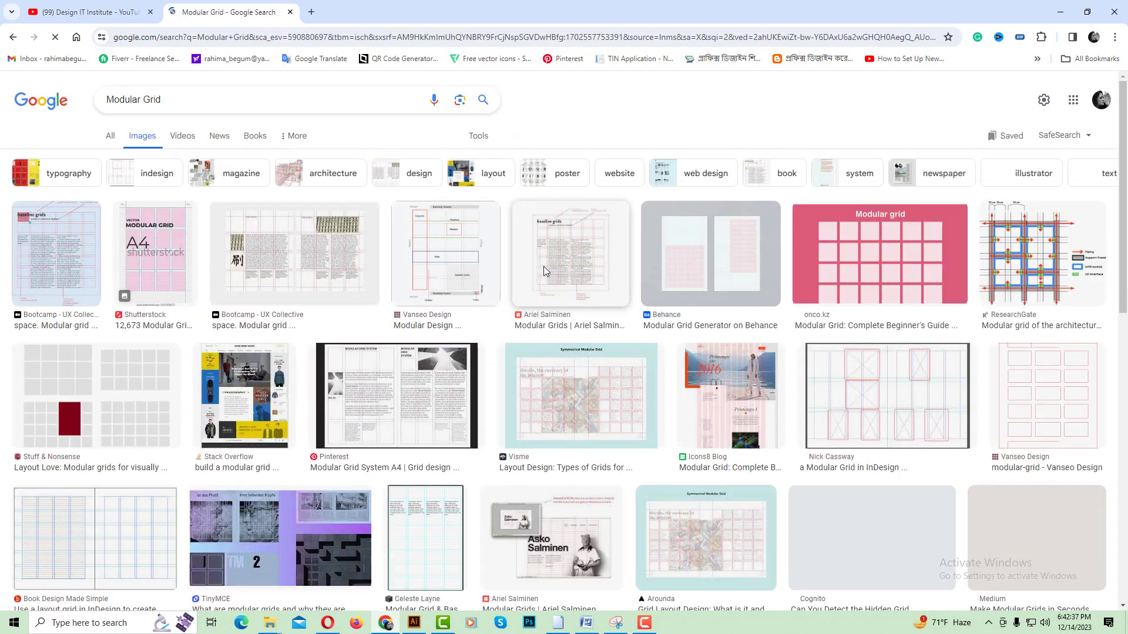
Step: Preview the Modular Grid System A4 and Travel 101 grid examples
scroll(887, 285, "down", 3)
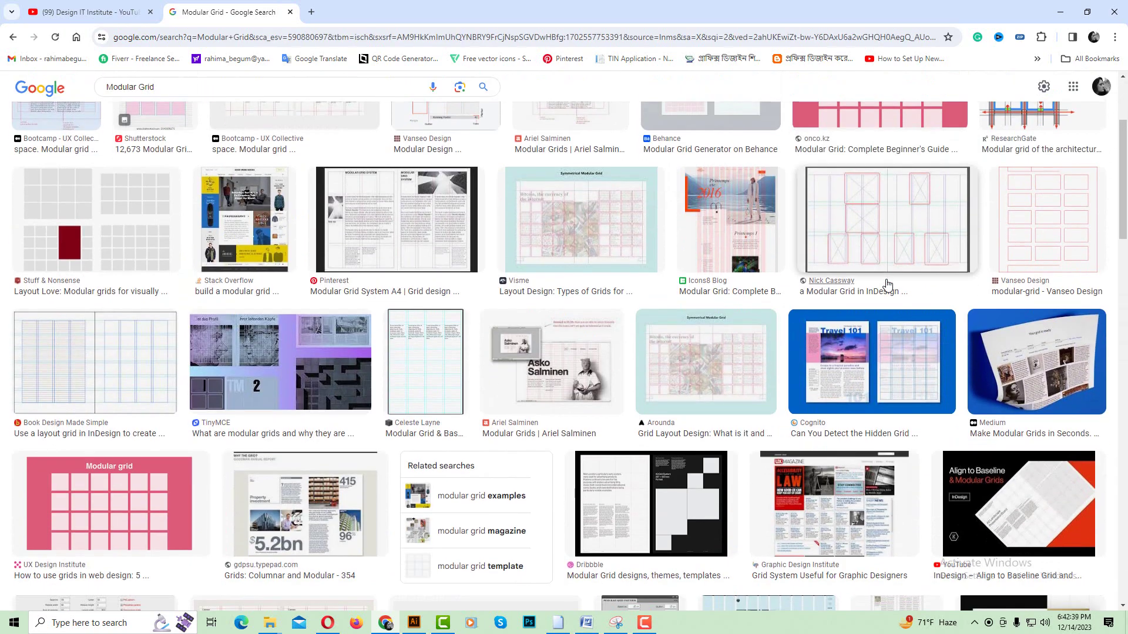
left_click(373, 240)
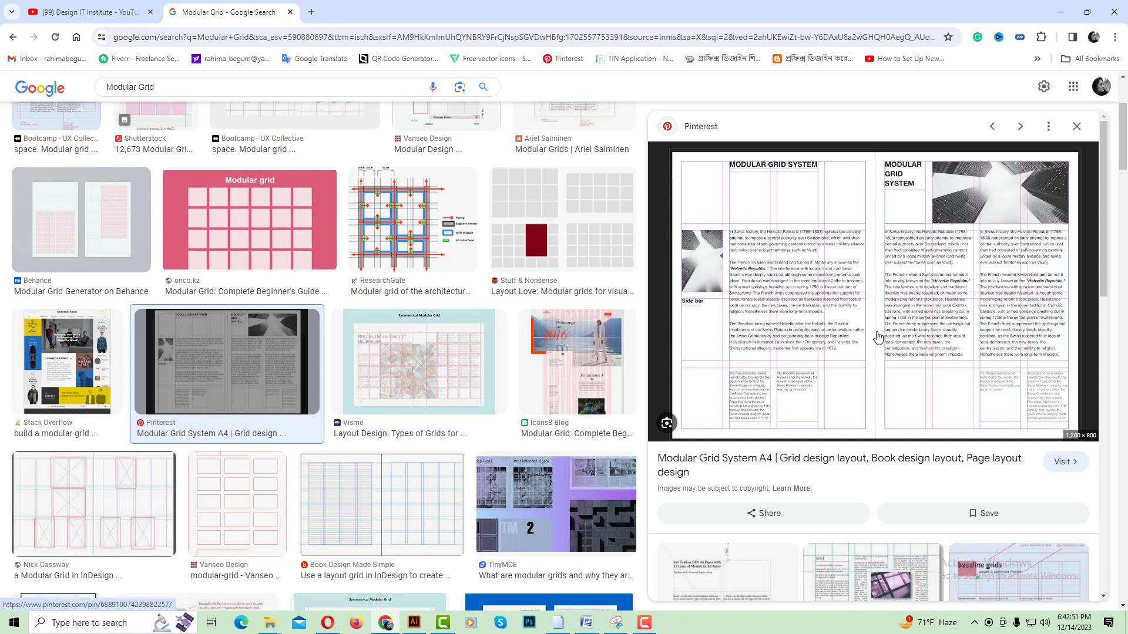
scroll(233, 267, "down", 2)
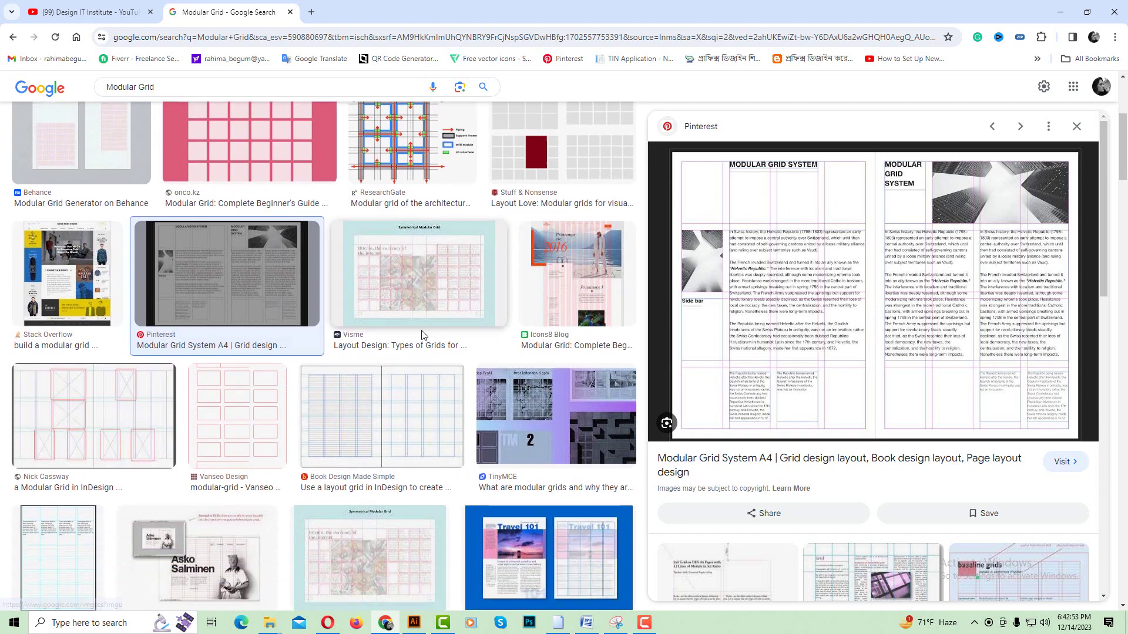
scroll(234, 268, "down", 1)
scroll(233, 268, "down", 2)
scroll(432, 328, "down", 2)
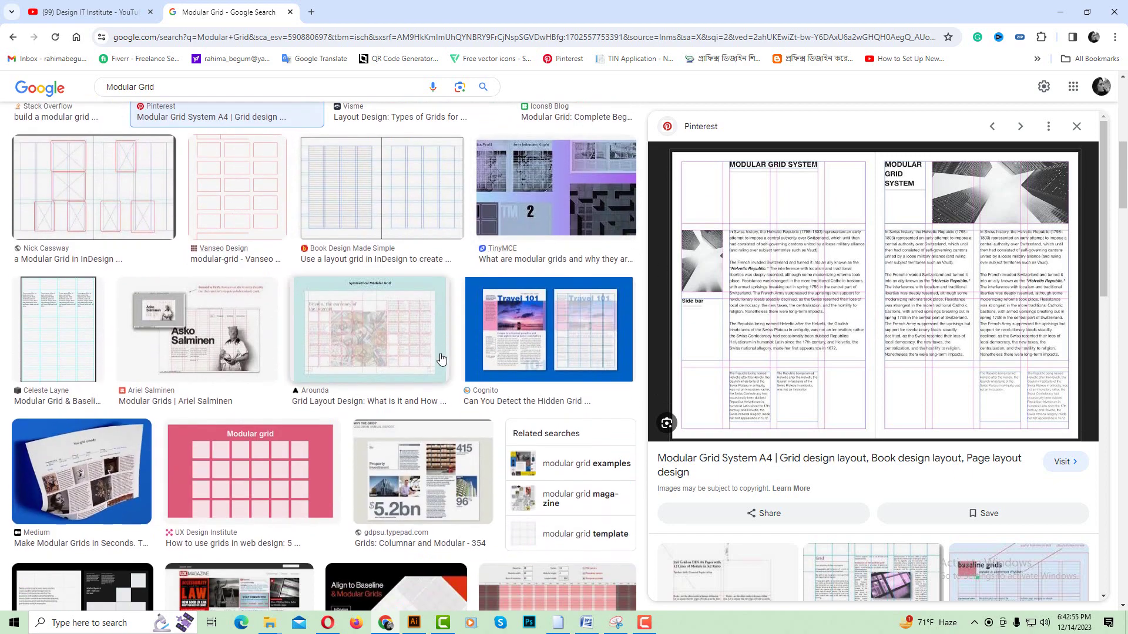
left_click(605, 261)
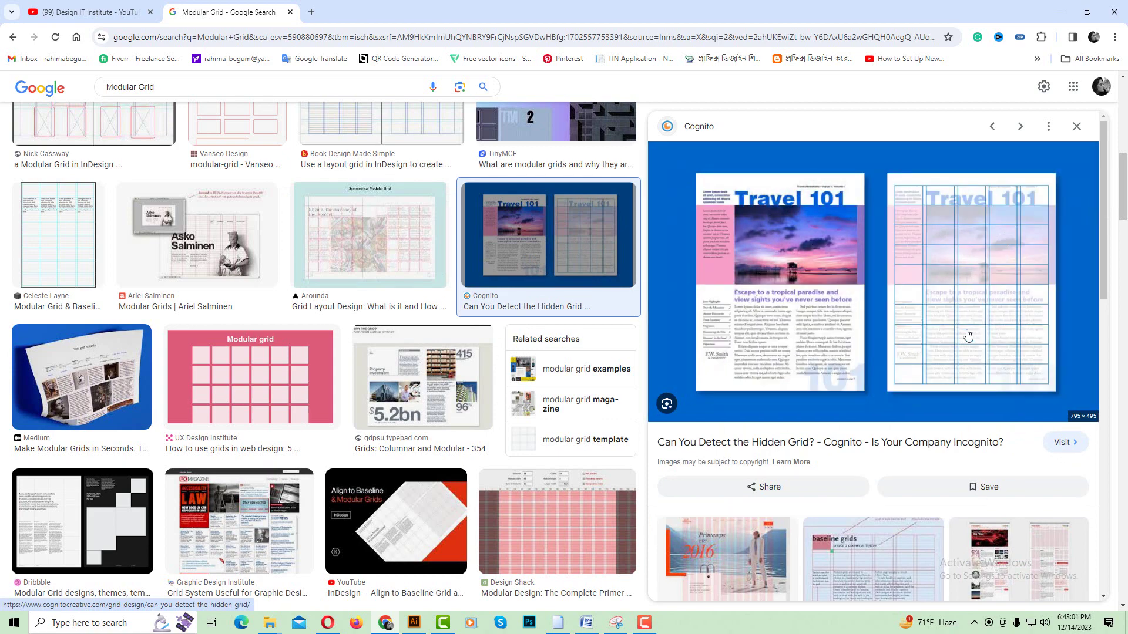
Step: Preview the 'Grids: Columnar and Modular' image, then return to the Illustrator spread
scroll(996, 329, "down", 3)
scroll(538, 338, "down", 3)
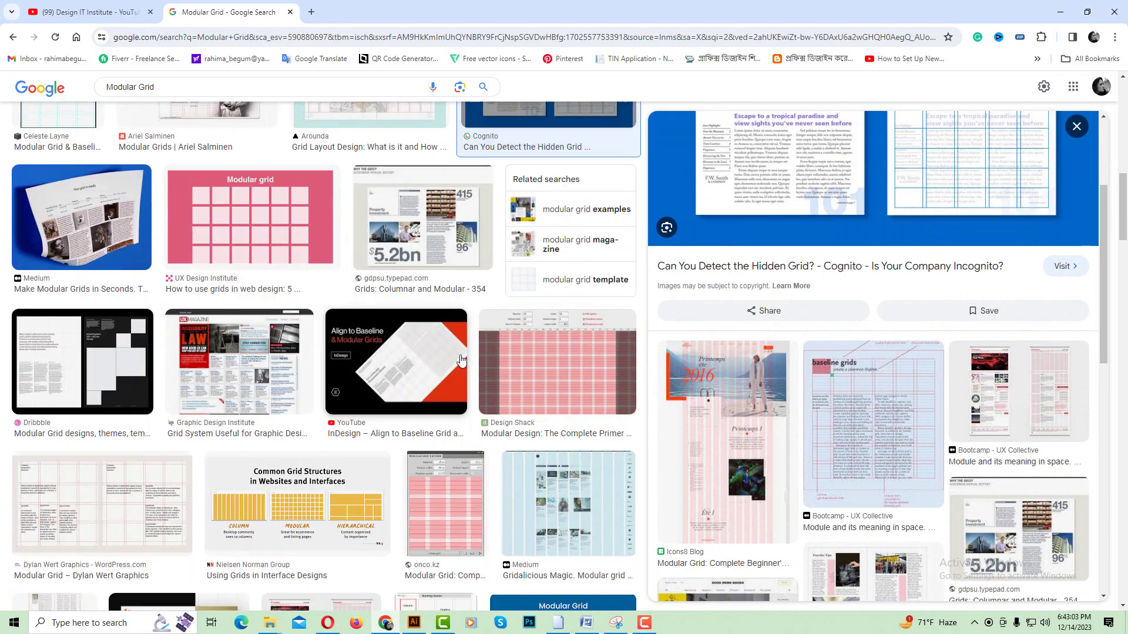
scroll(538, 339, "down", 3)
scroll(538, 338, "down", 2)
scroll(537, 338, "down", 5)
scroll(536, 337, "down", 2)
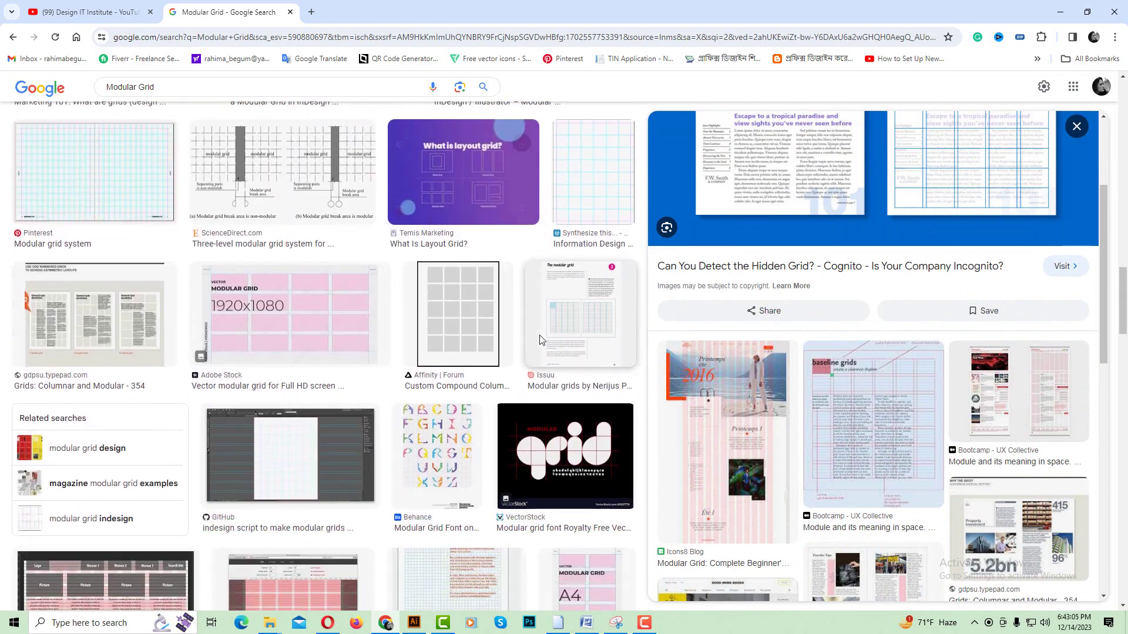
scroll(533, 336, "down", 3)
scroll(532, 335, "up", 3)
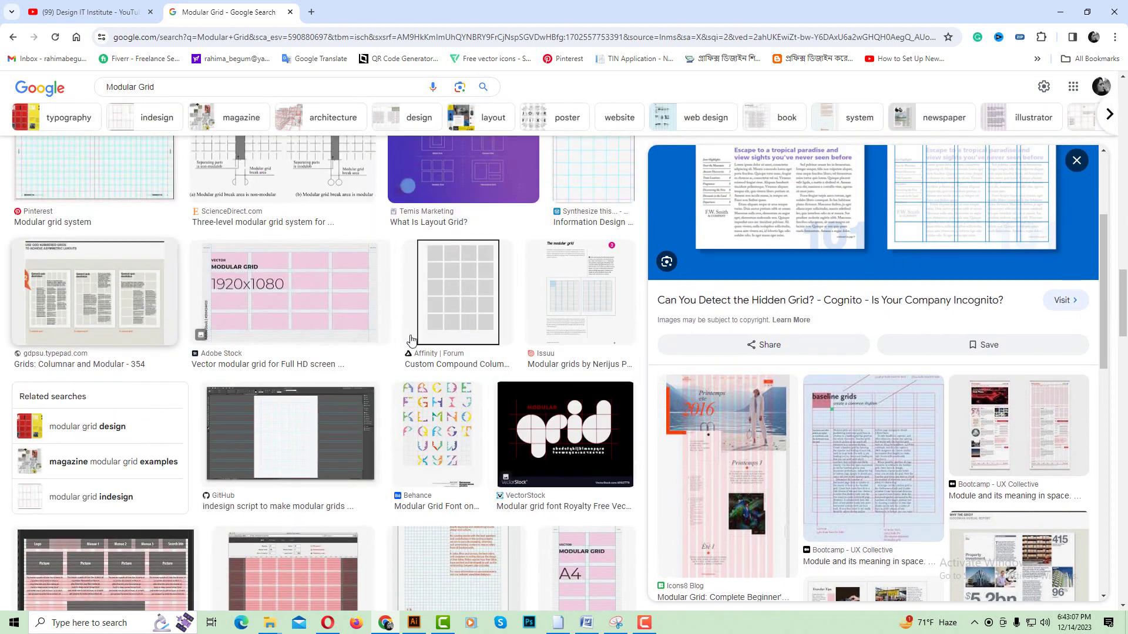
left_click(94, 292)
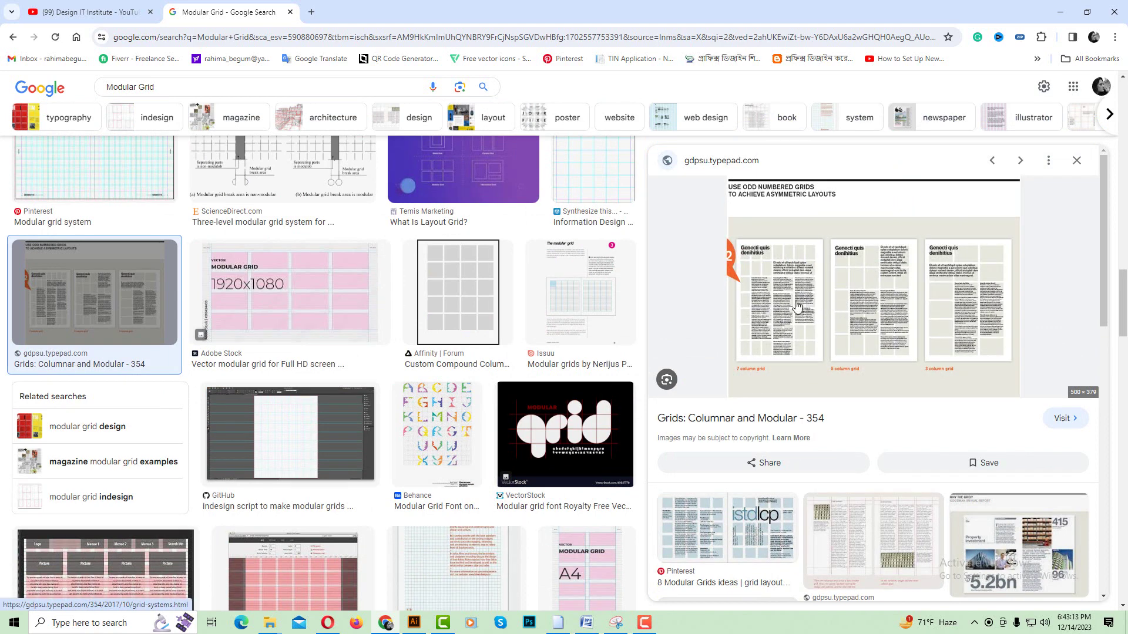
left_click(415, 623)
left_click(617, 383)
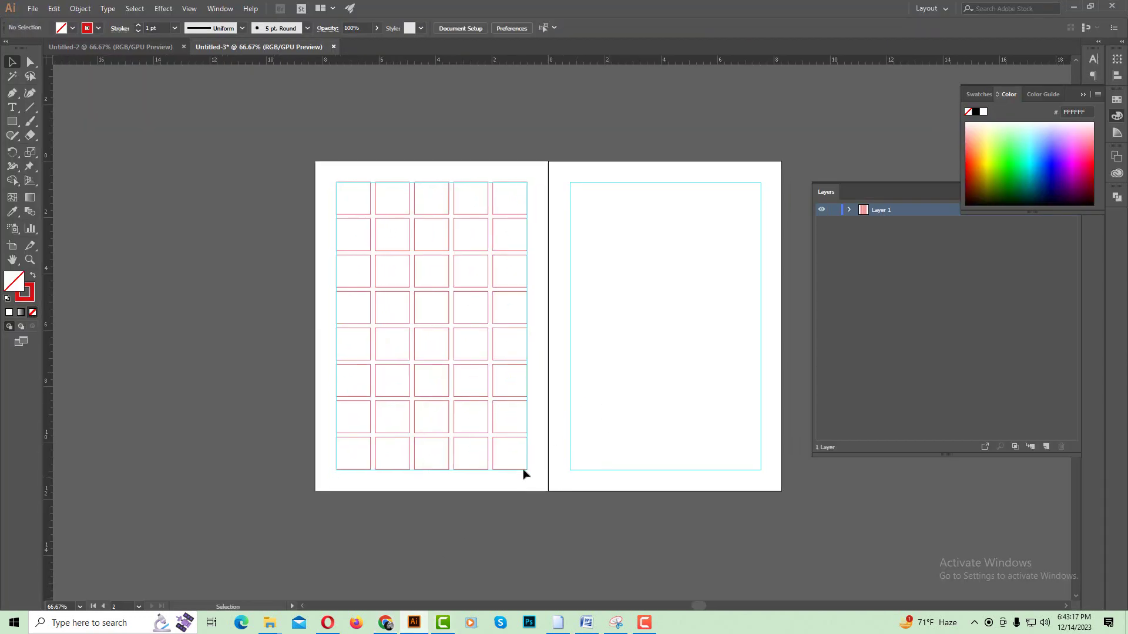
Step: Copy the left page's square grid onto the right page
left_click_drag(542, 476, 348, 182)
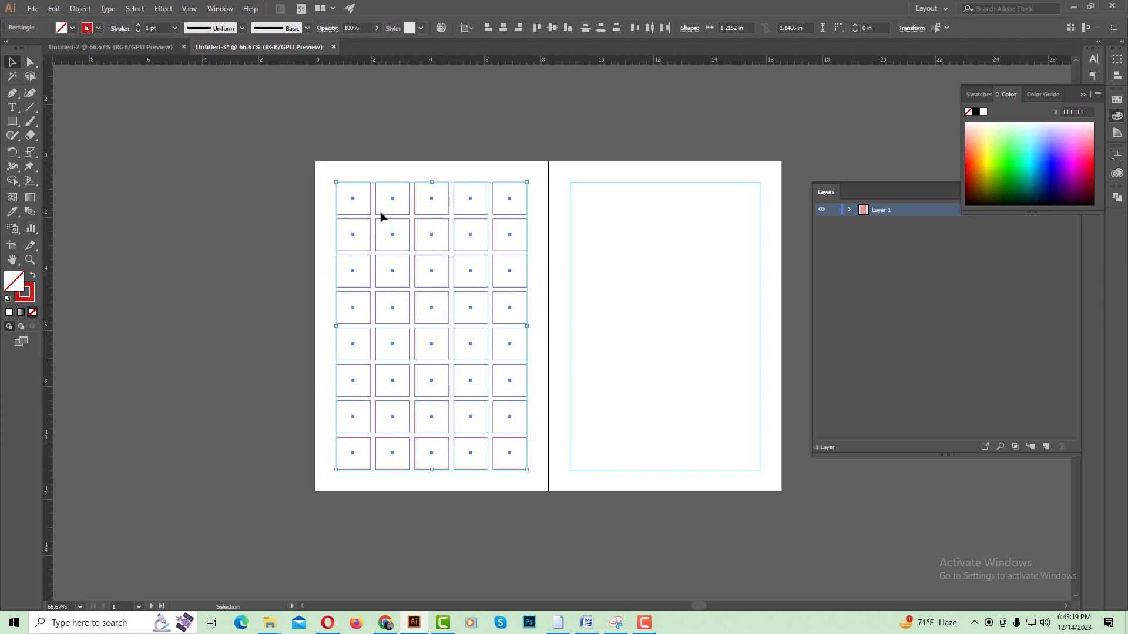
left_click_drag(383, 219, 617, 221)
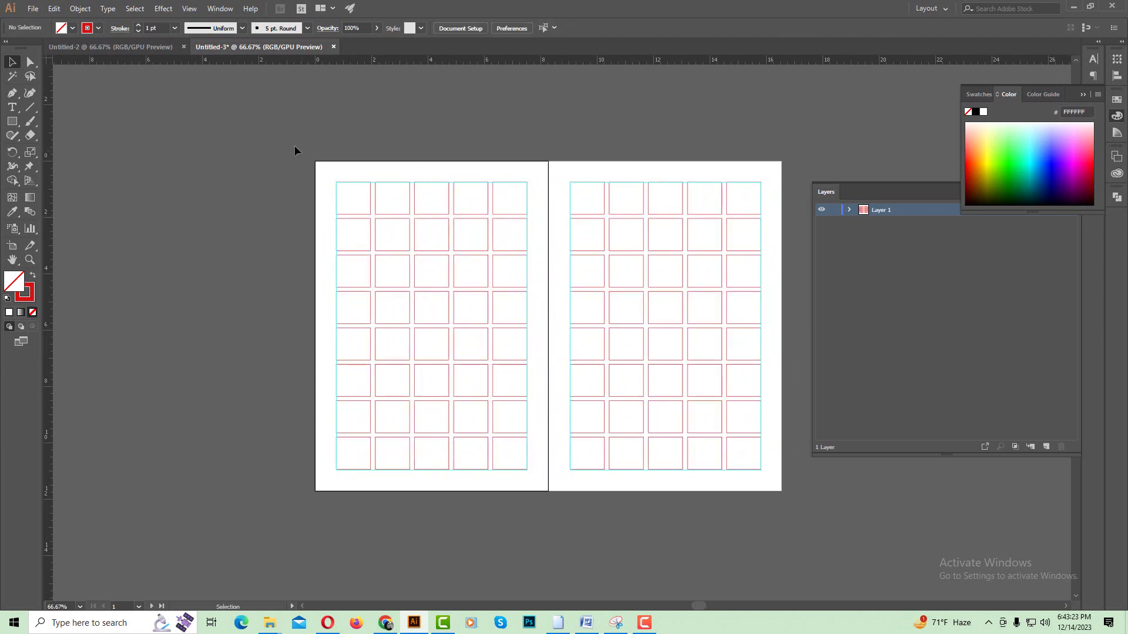
left_click_drag(297, 146, 808, 518)
Step: Convert all the grid squares into guides, then switch to the browser
right_click(691, 352)
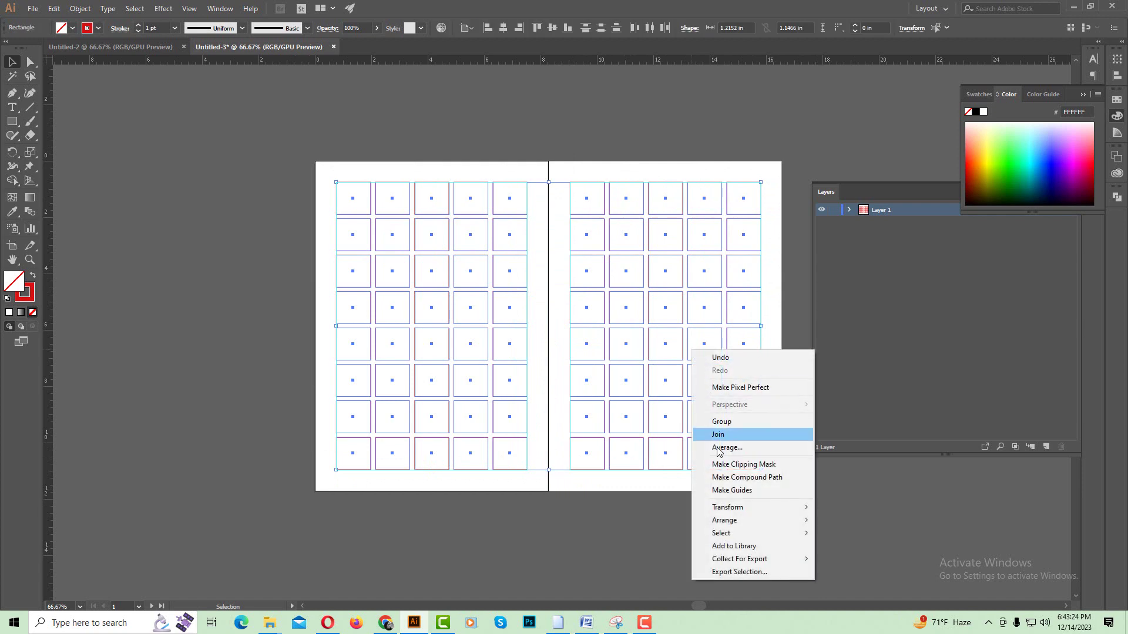
left_click(728, 490)
mouse_move(503, 289)
left_mouse_down()
mouse_move(634, 367)
mouse_move(565, 352)
left_mouse_up()
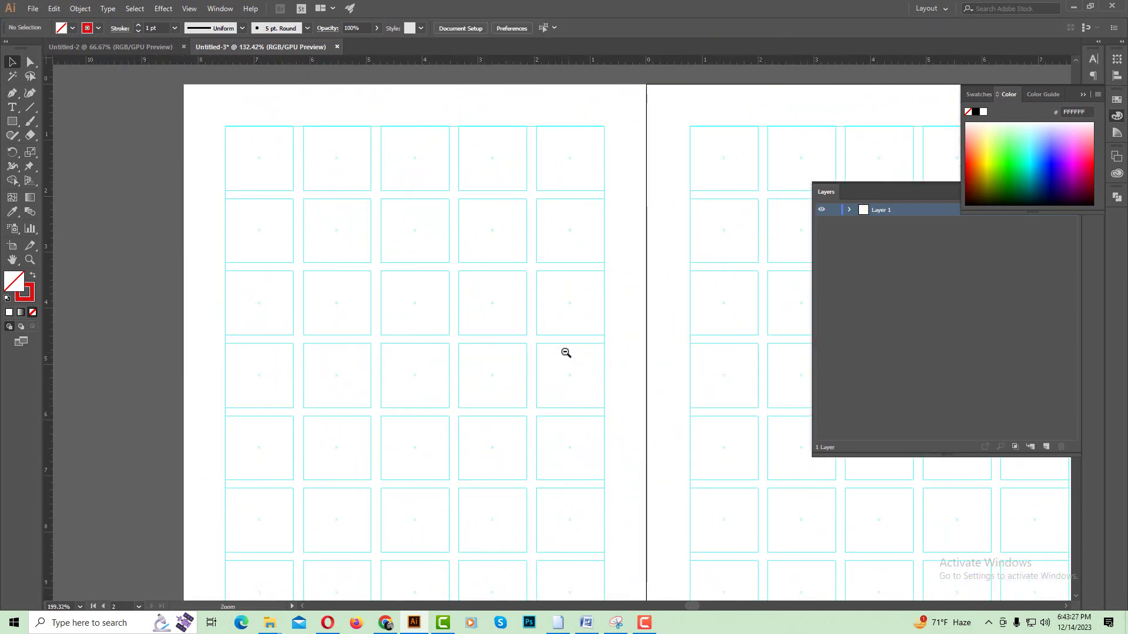
left_click(551, 333, "ctrl+alt")
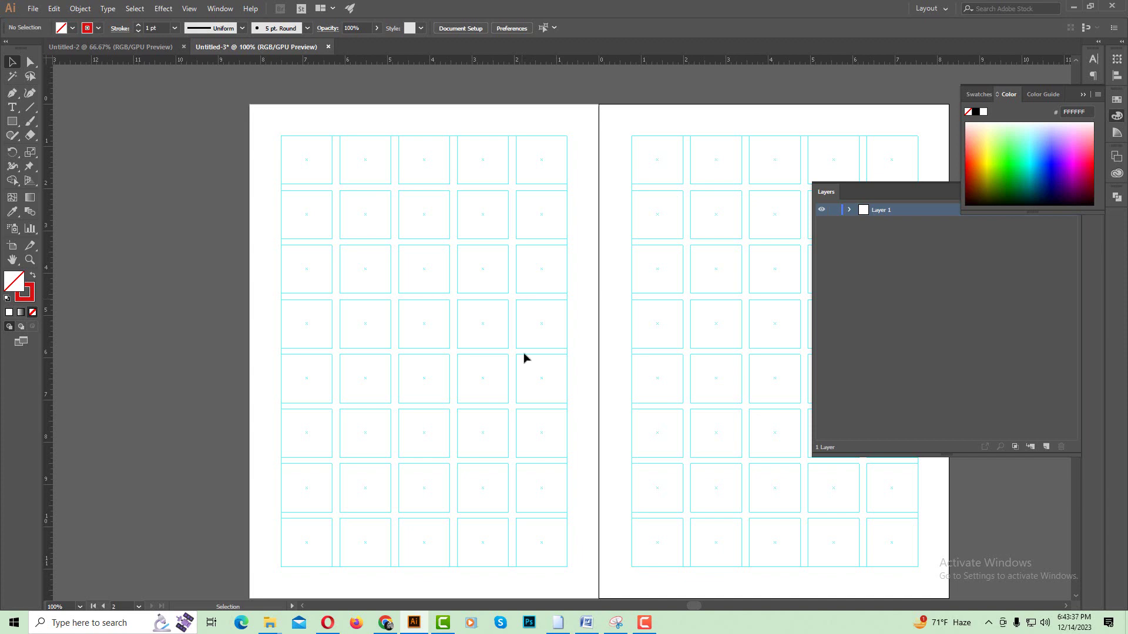
left_click(385, 622)
Step: Google 'image free download' in a new tab
left_click(311, 12)
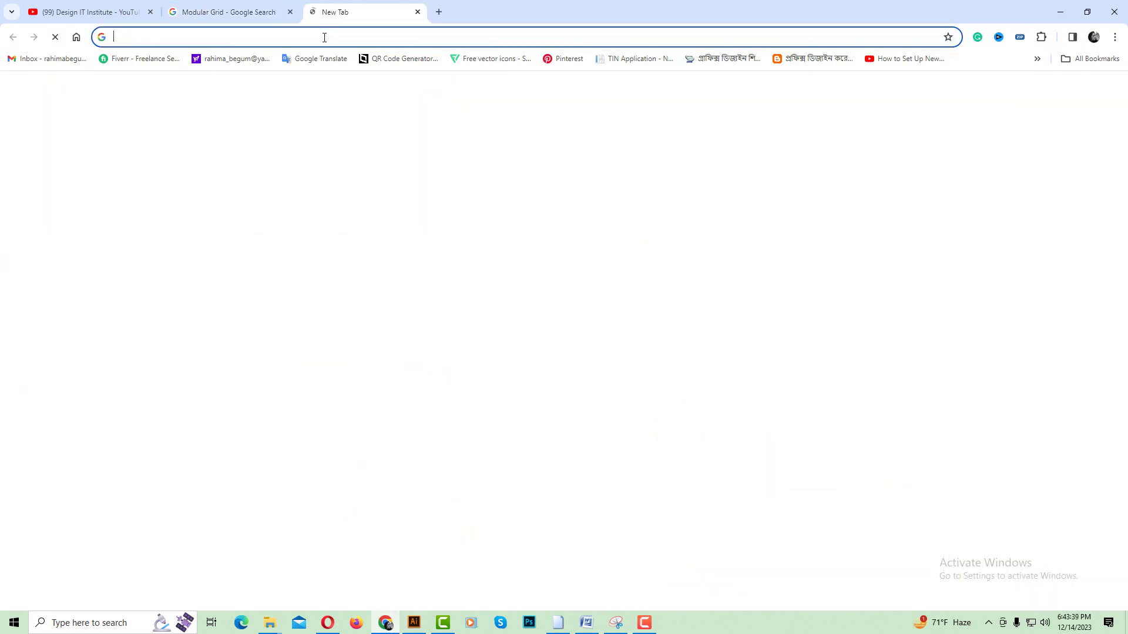
left_click(323, 37)
type("image")
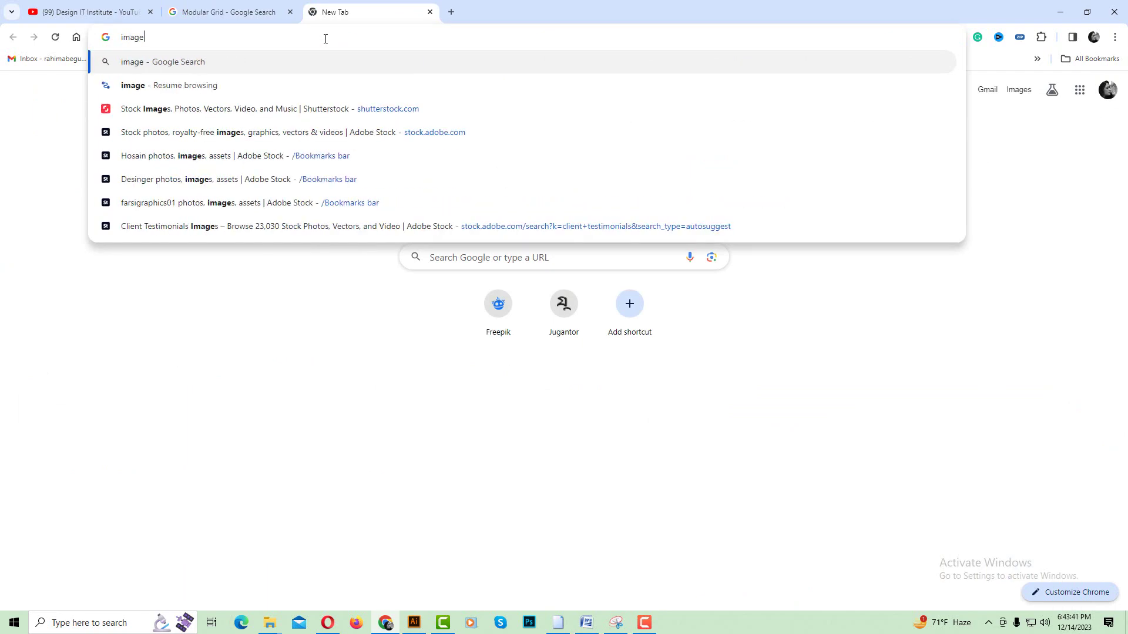
type("+fre")
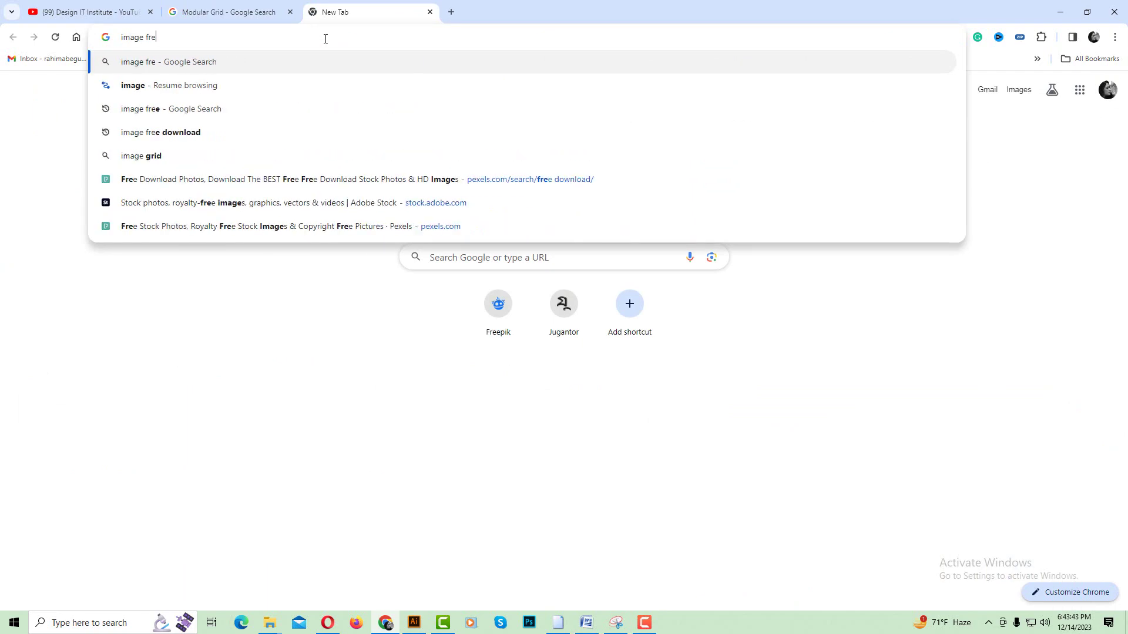
type("e")
left_click(279, 132)
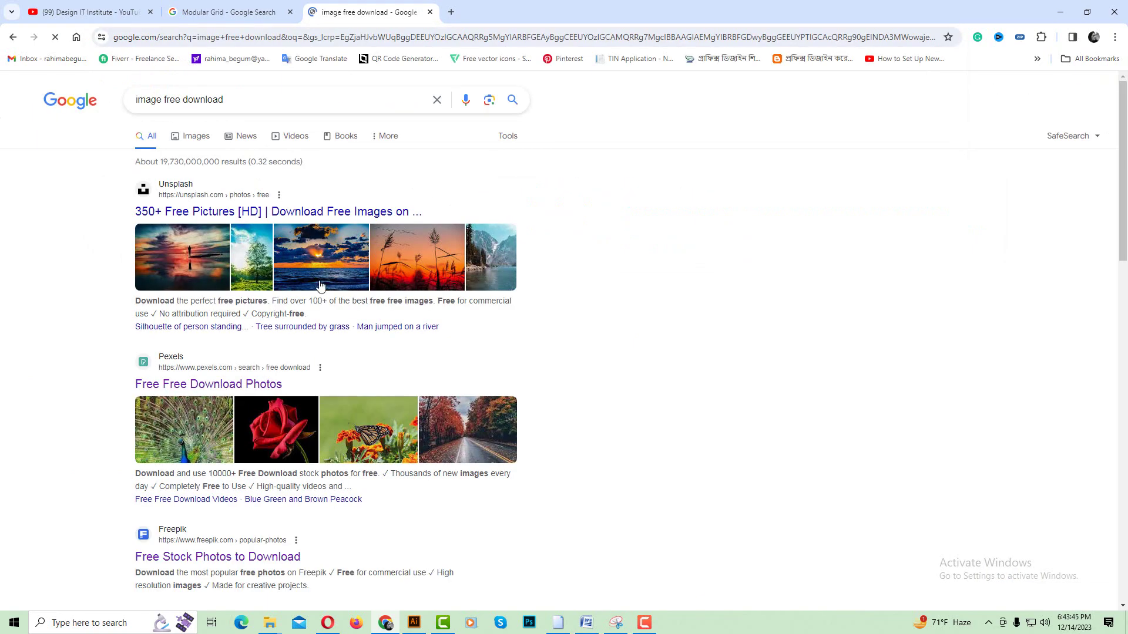
scroll(371, 258, "down", 4)
scroll(371, 258, "up", 3)
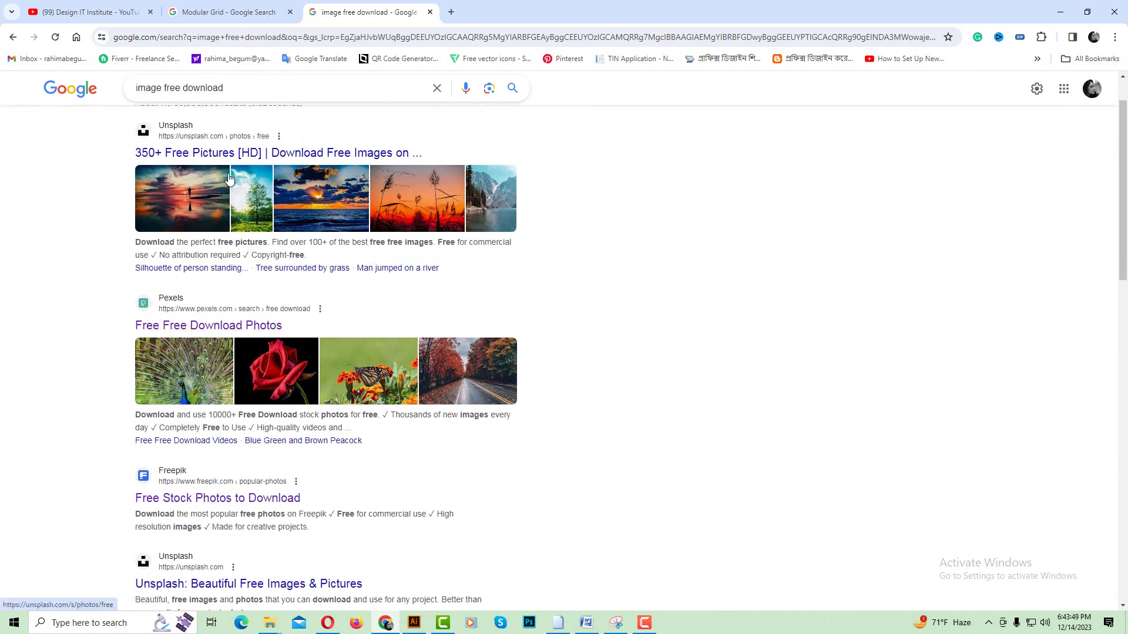
Step: Open the Pexels result in a new tab and browse Unsplash's free photos
right_click(242, 159)
right_click(256, 319)
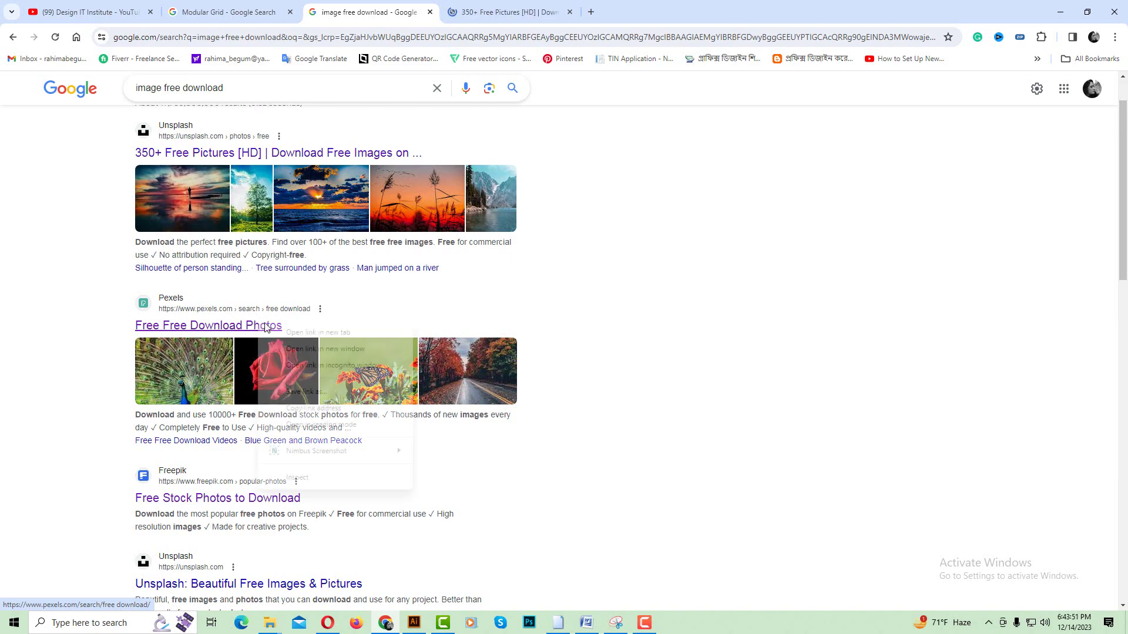
left_click(294, 330)
left_click(505, 12)
scroll(609, 302, "down", 4)
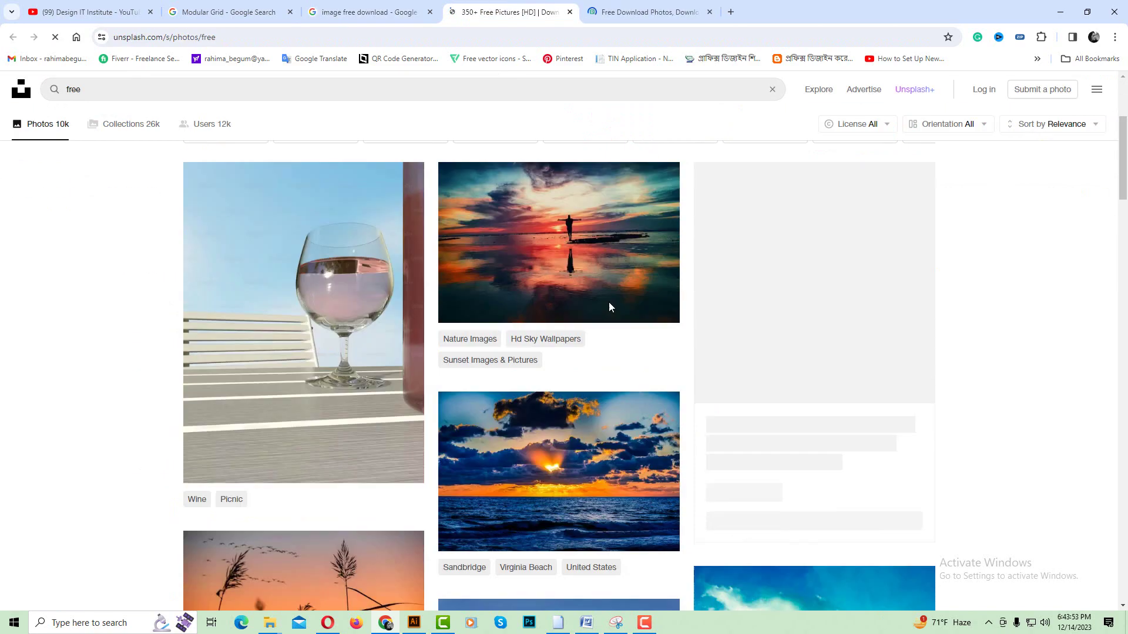
scroll(609, 302, "up", 5)
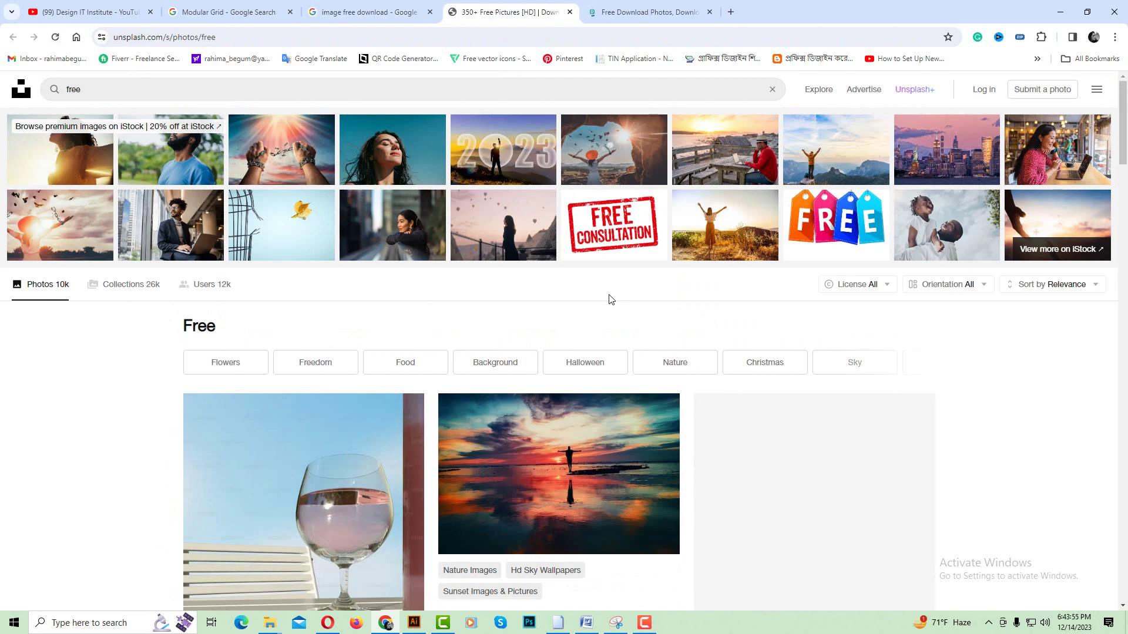
scroll(495, 287, "down", 5)
scroll(495, 289, "down", 4)
scroll(496, 286, "down", 3)
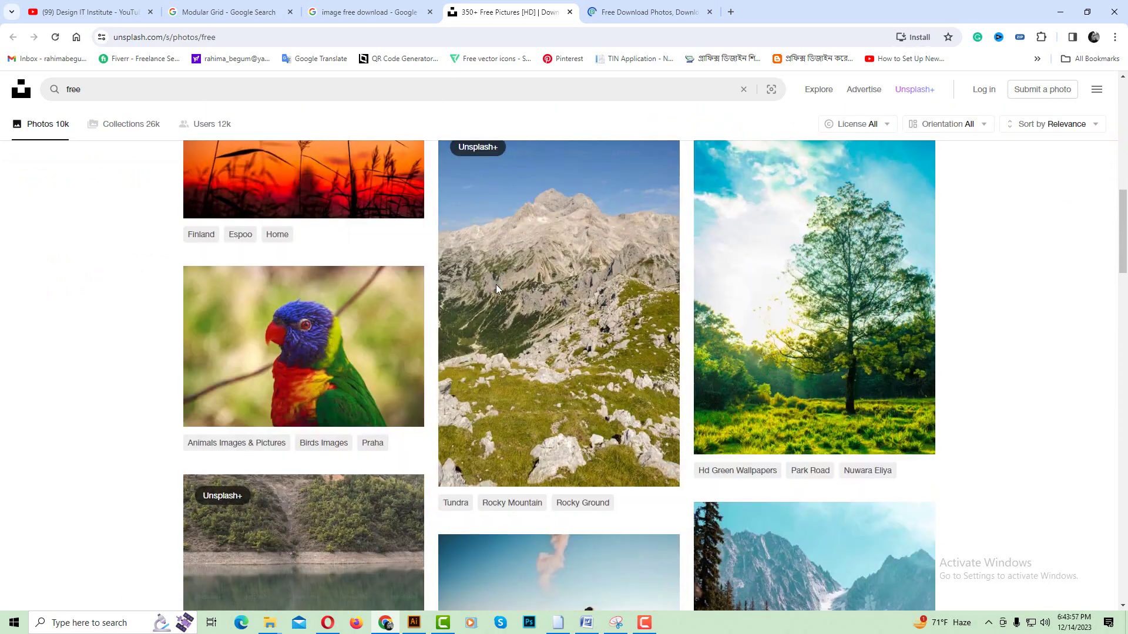
scroll(495, 284, "down", 5)
scroll(497, 283, "down", 4)
scroll(498, 283, "up", 4)
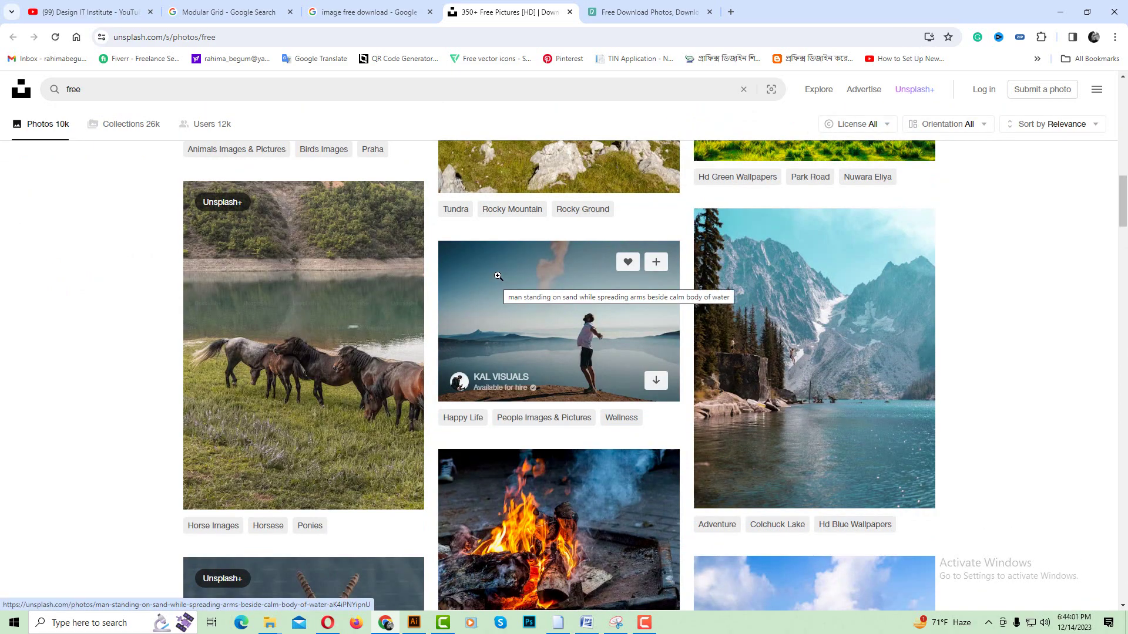
Step: Download the mountain lake photo for free and show it in its folder
left_click(855, 328)
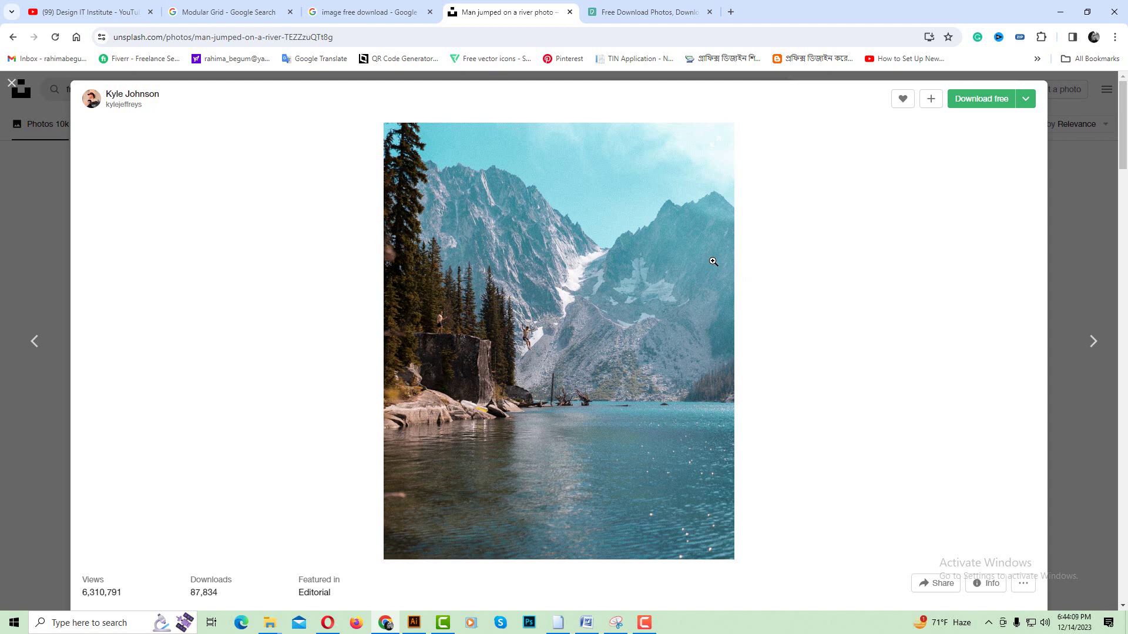
left_click(969, 105)
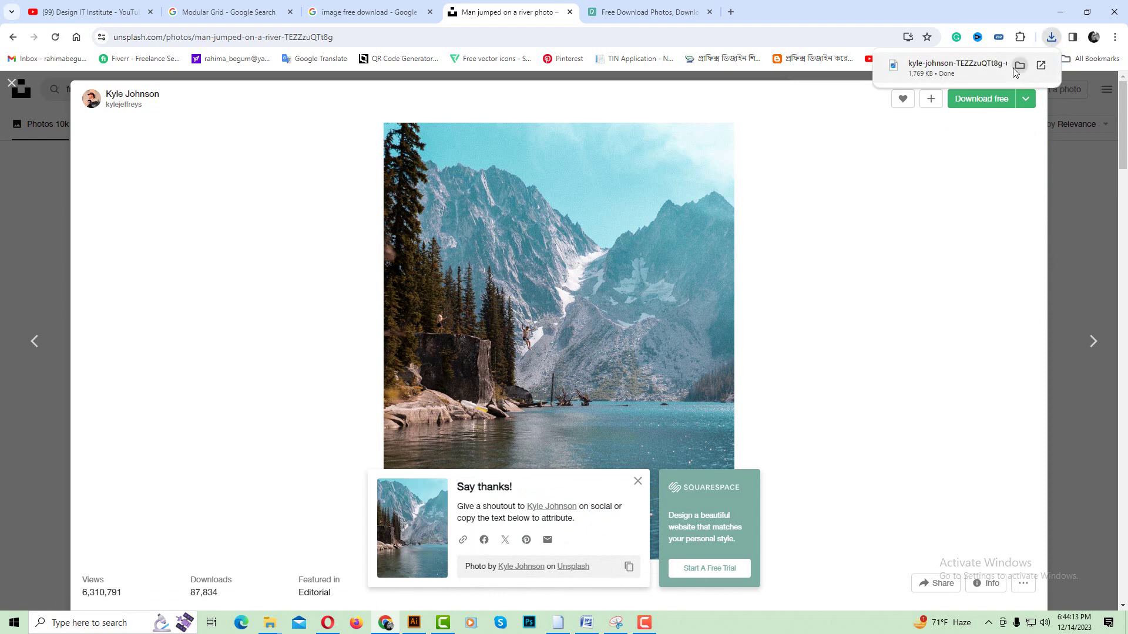
left_click(1013, 68)
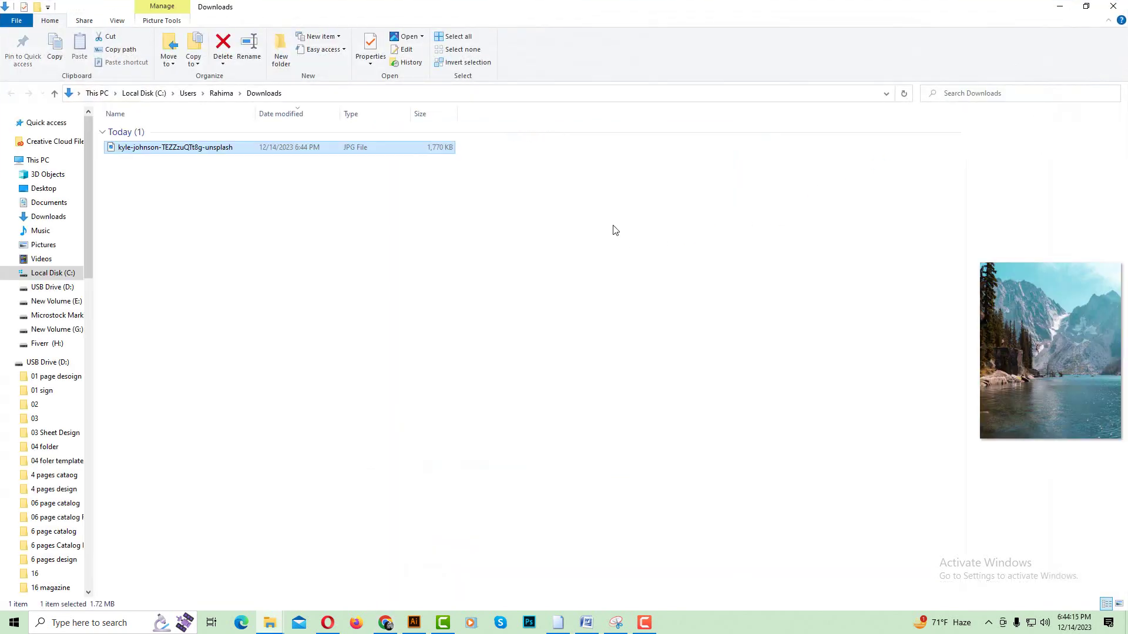
Step: Open the downloaded lake JPG in the image viewer, zoom to check it, then close it
double_click(368, 154)
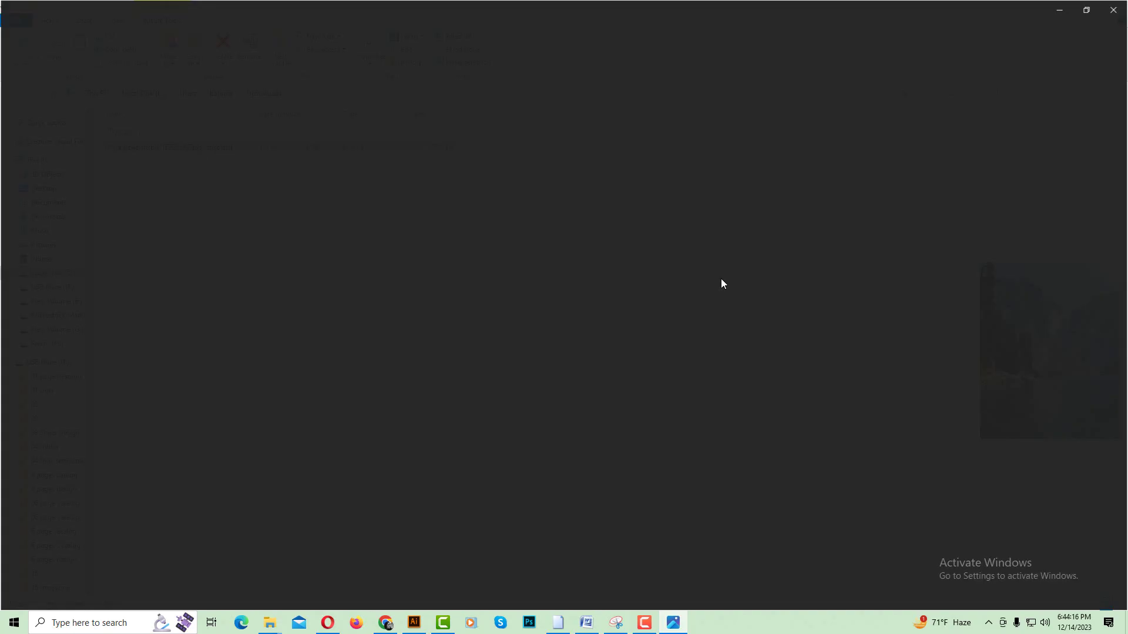
scroll(724, 284, "up", 3)
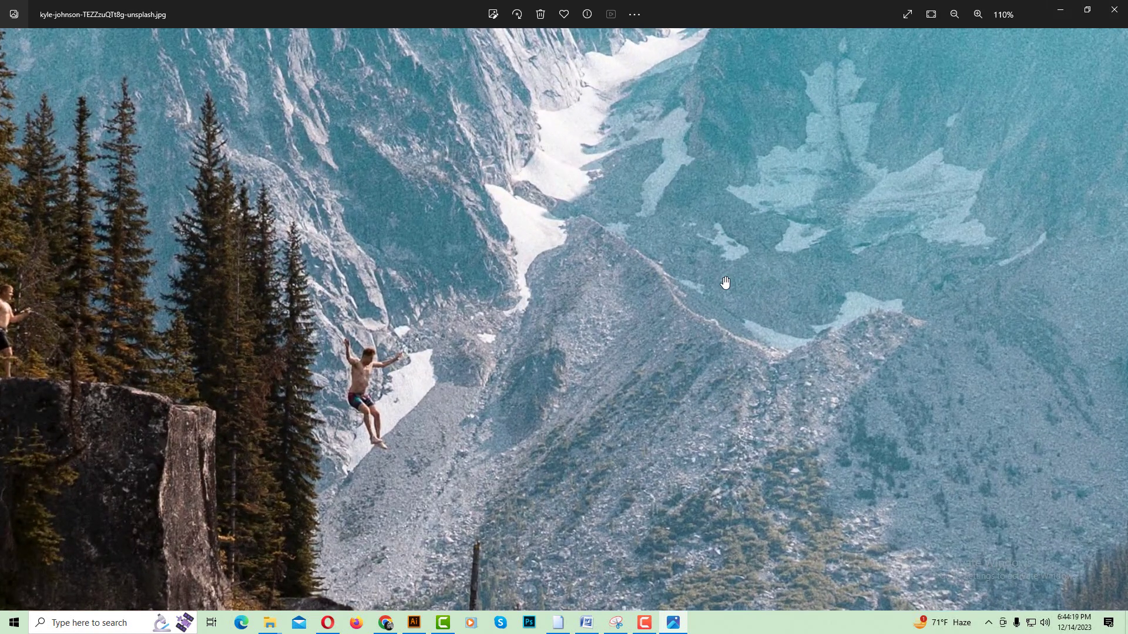
scroll(724, 283, "down", 5)
left_click(1114, 9)
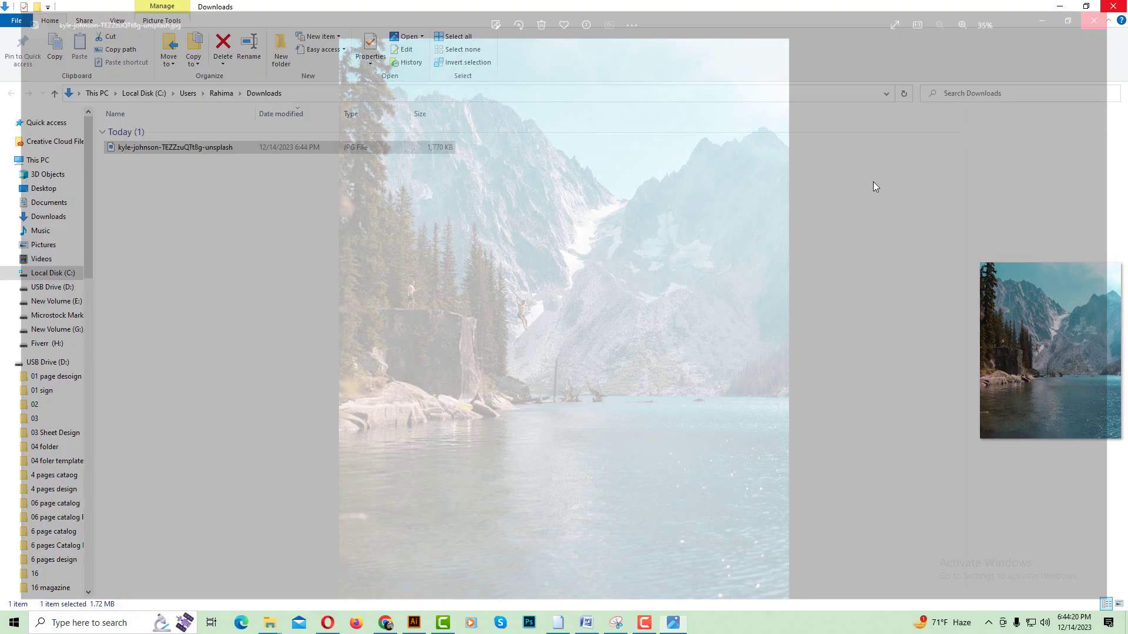
Step: Search Unsplash for 'travel' photos and browse the results
left_click(385, 623)
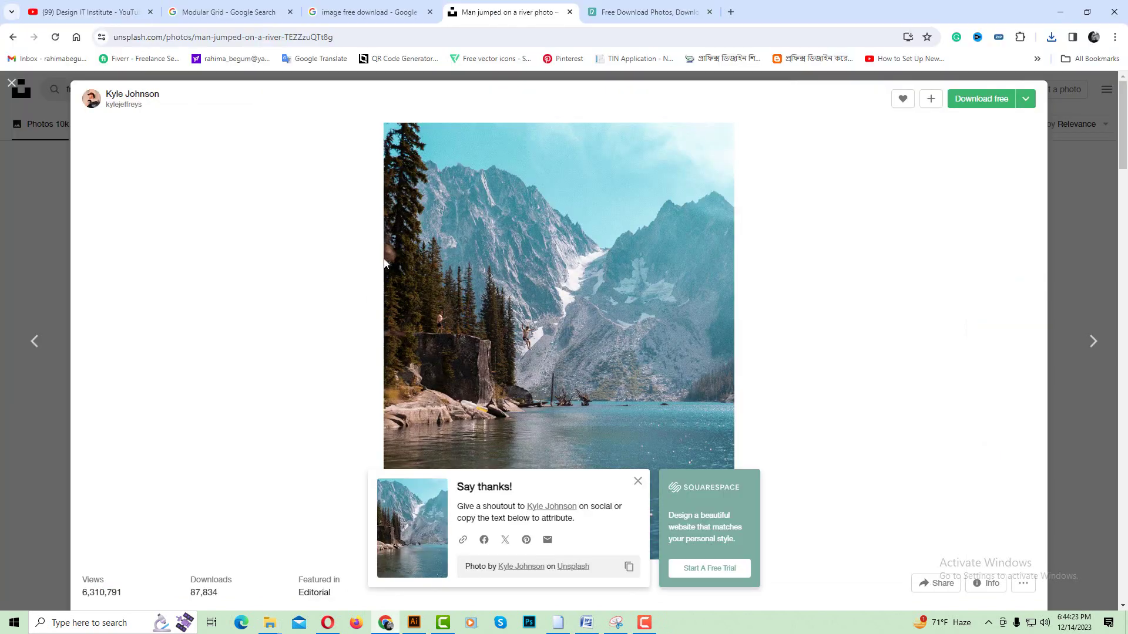
left_click(11, 83)
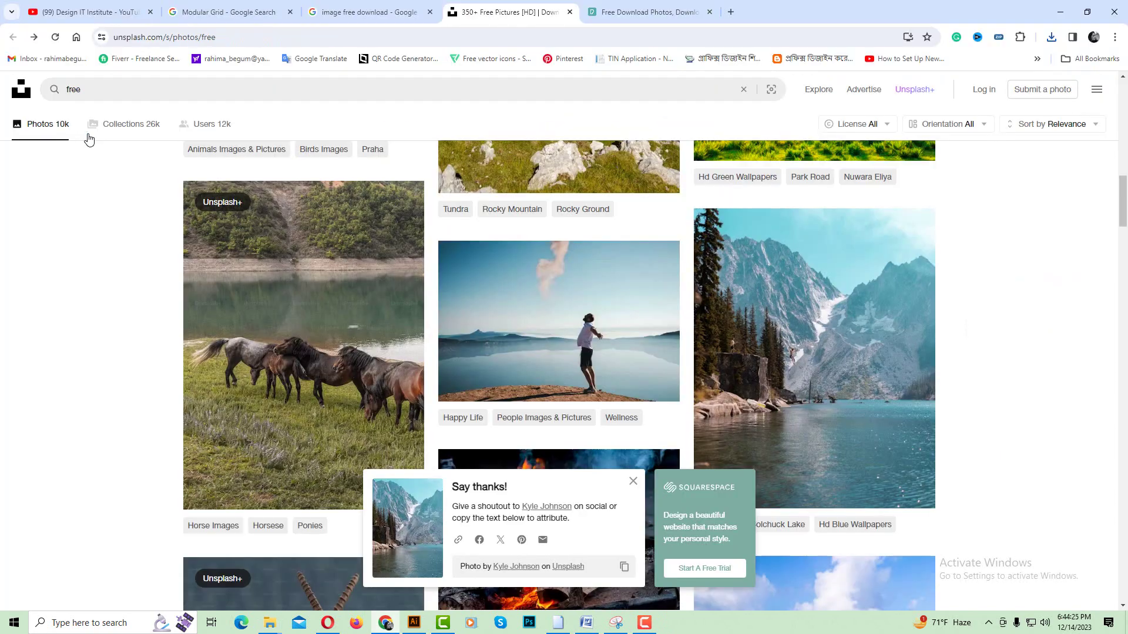
left_click(142, 87)
type("tr")
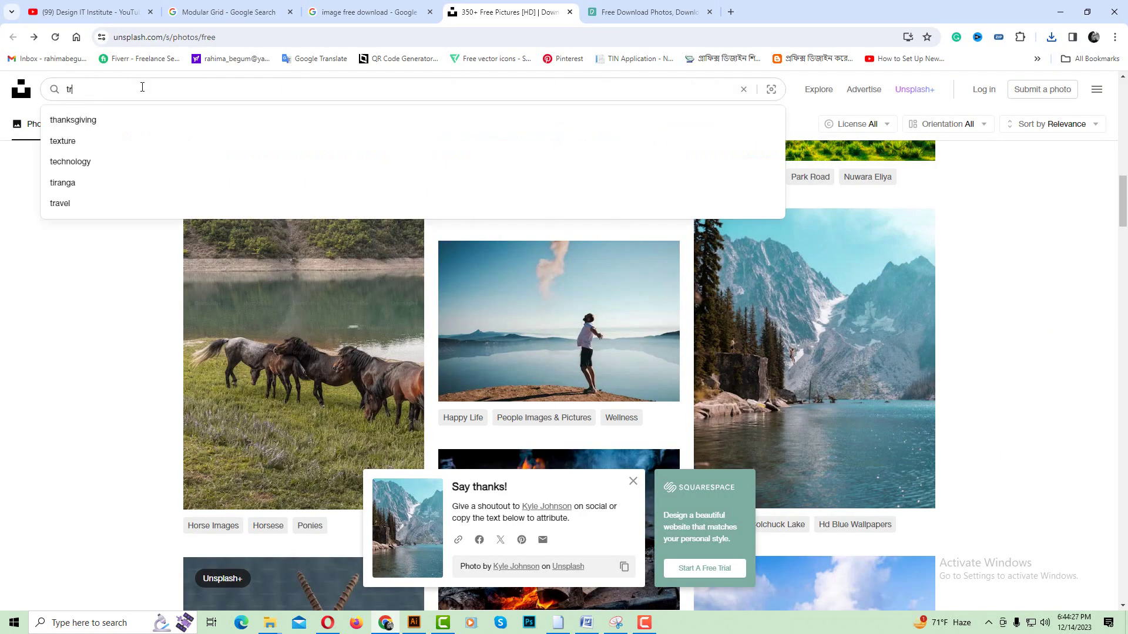
type("avel")
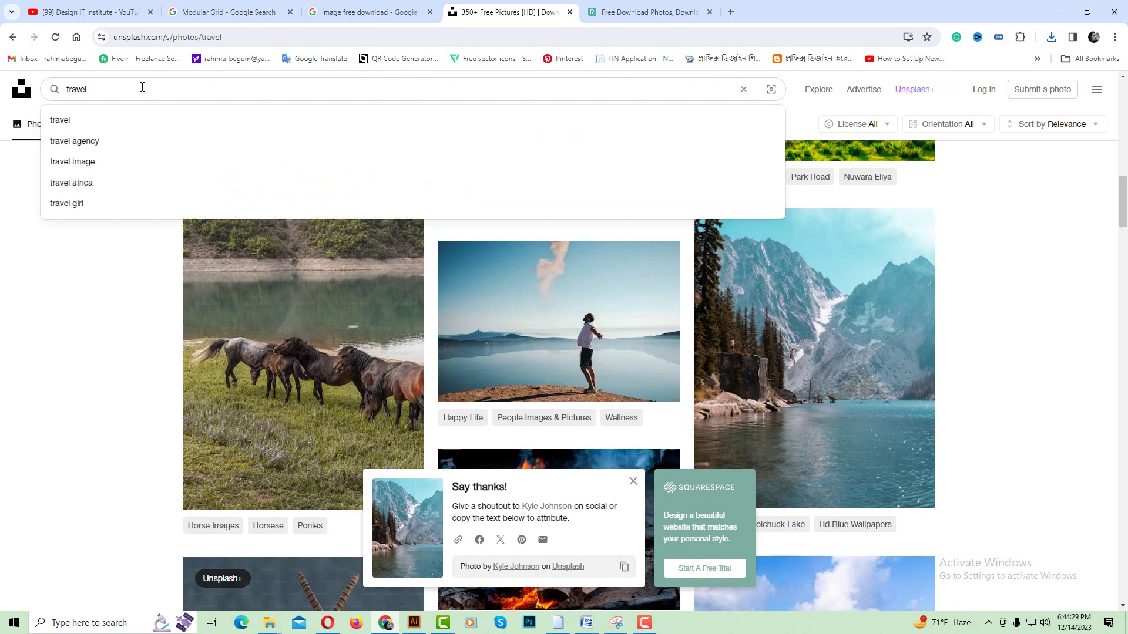
key("Return")
scroll(146, 318, "down", 3)
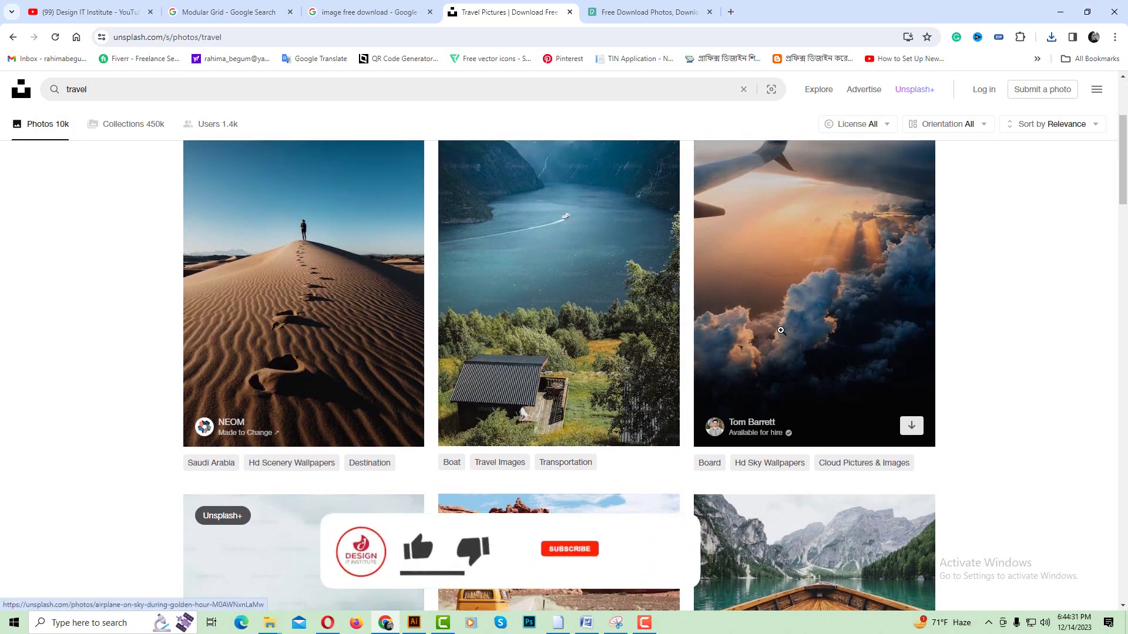
scroll(457, 380, "up", 2)
scroll(457, 380, "down", 3)
scroll(517, 367, "down", 4)
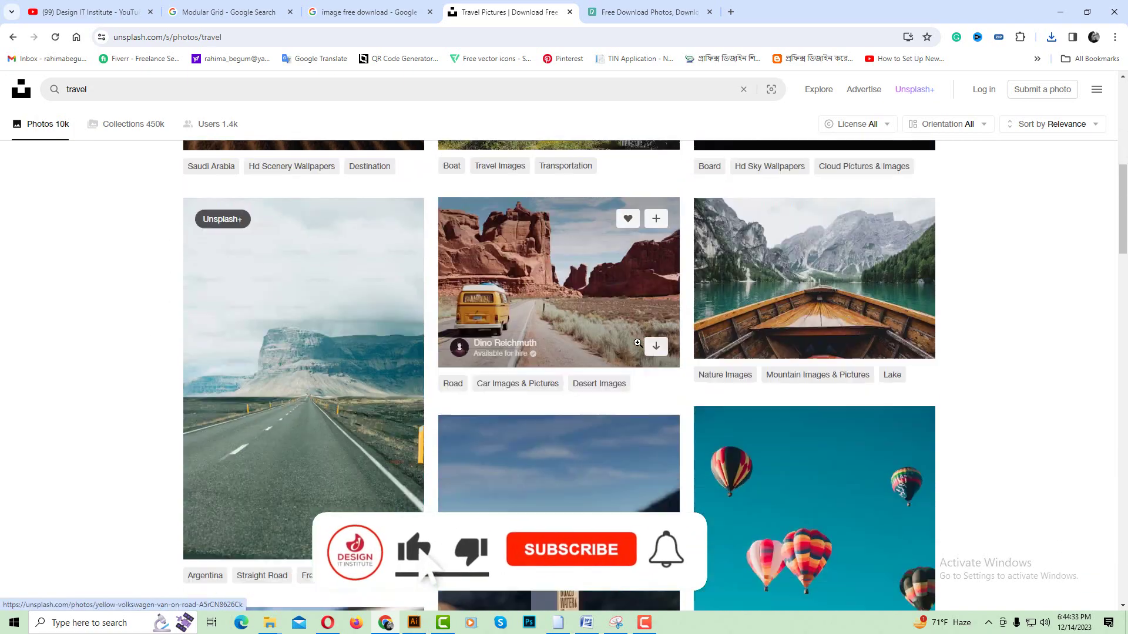
scroll(575, 356, "down", 3)
scroll(638, 343, "up", 3)
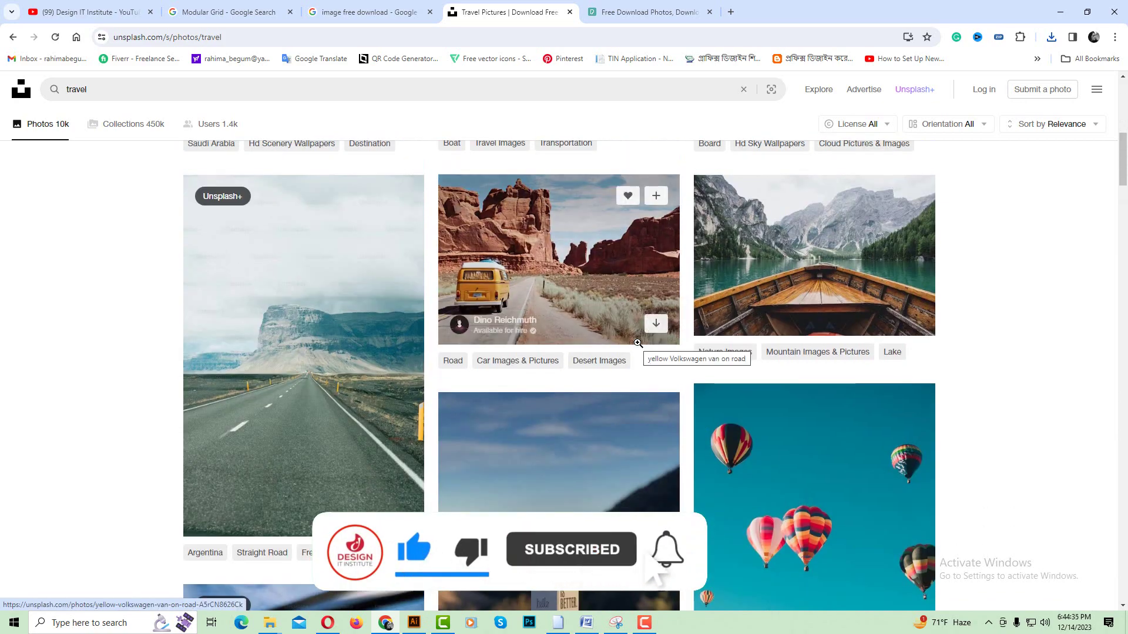
scroll(638, 343, "down", 5)
scroll(638, 343, "down", 4)
scroll(638, 343, "down", 4)
scroll(638, 343, "down", 3)
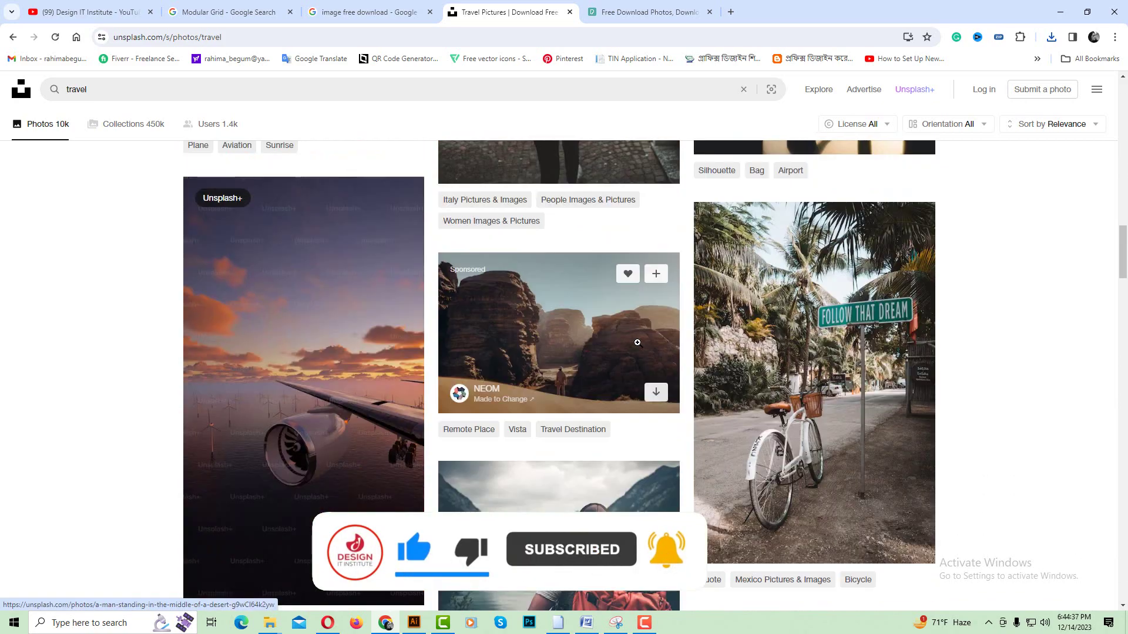
scroll(638, 343, "down", 2)
scroll(637, 342, "down", 4)
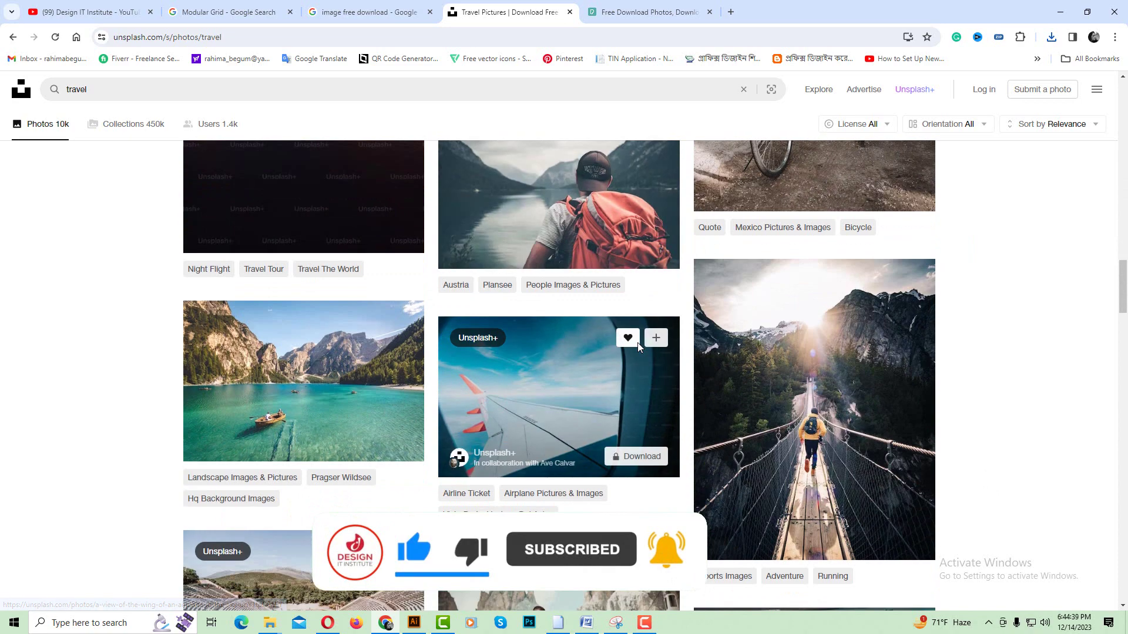
scroll(637, 343, "down", 2)
scroll(637, 343, "down", 2)
scroll(637, 343, "down", 2)
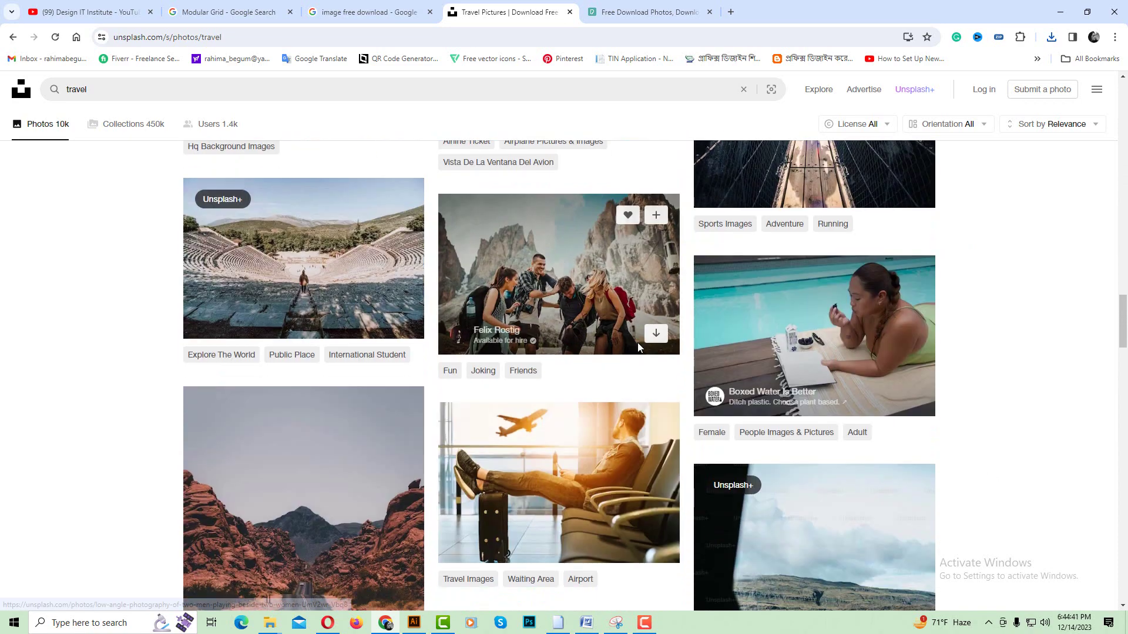
scroll(636, 343, "down", 4)
scroll(636, 343, "down", 3)
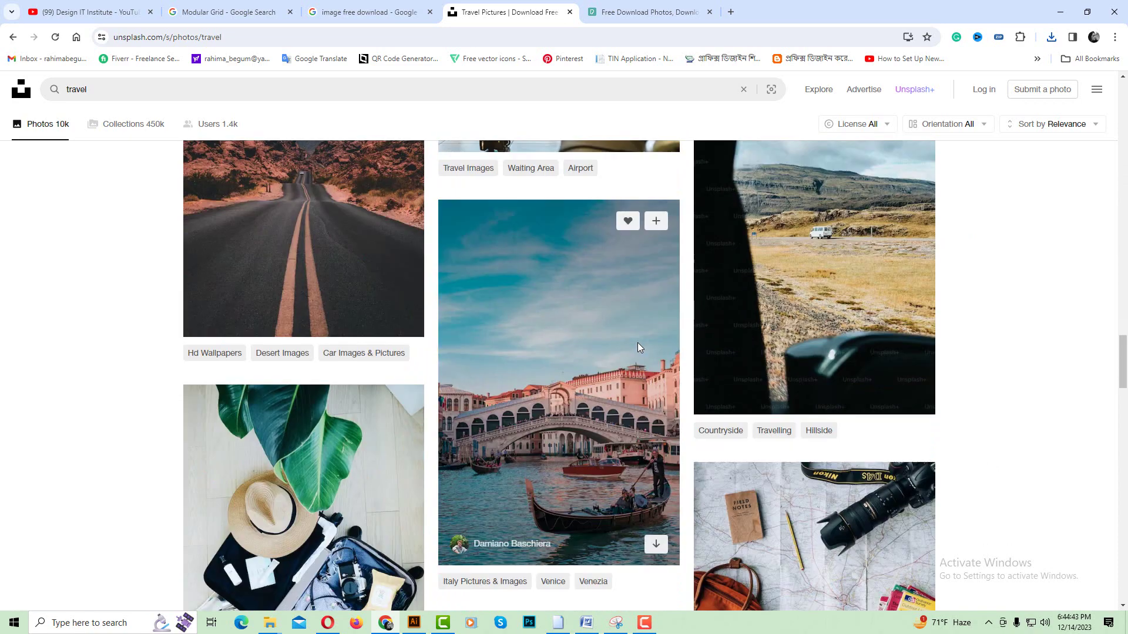
scroll(637, 343, "down", 3)
scroll(636, 343, "down", 1)
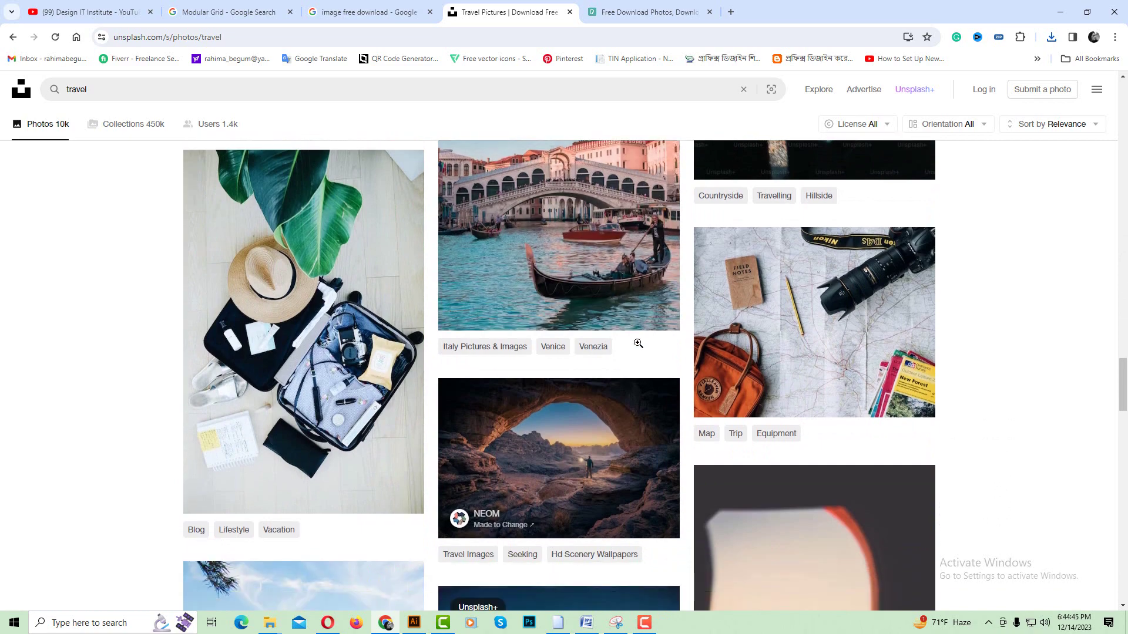
scroll(639, 346, "up", 1)
Step: Download the Venice Rialto Bridge photo and open its Downloads folder
left_click(628, 351)
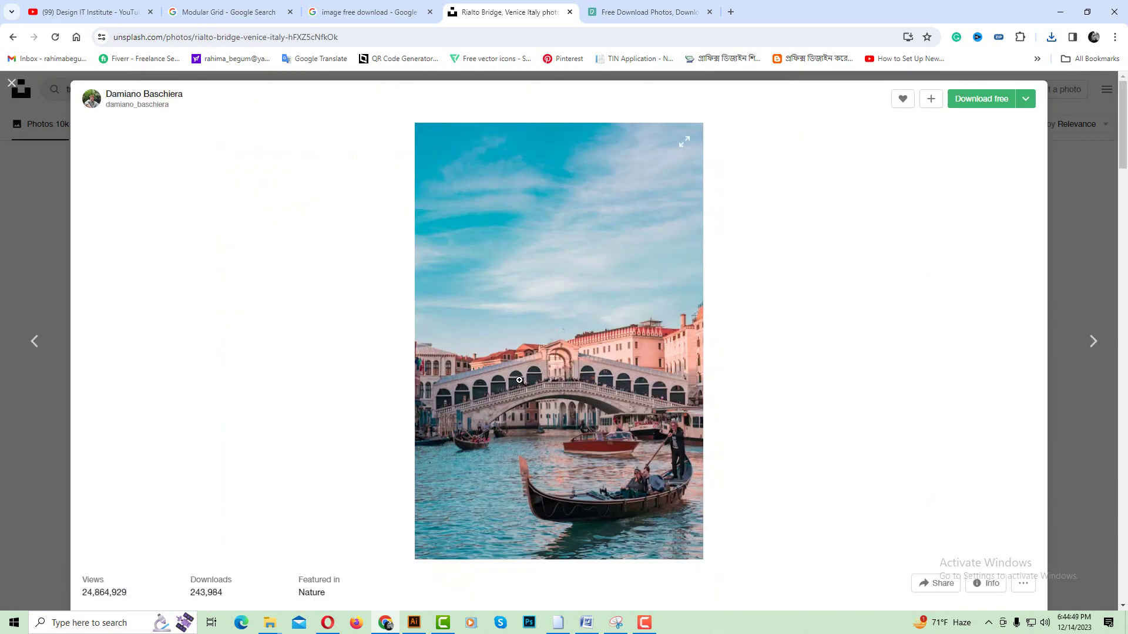
left_click(963, 101)
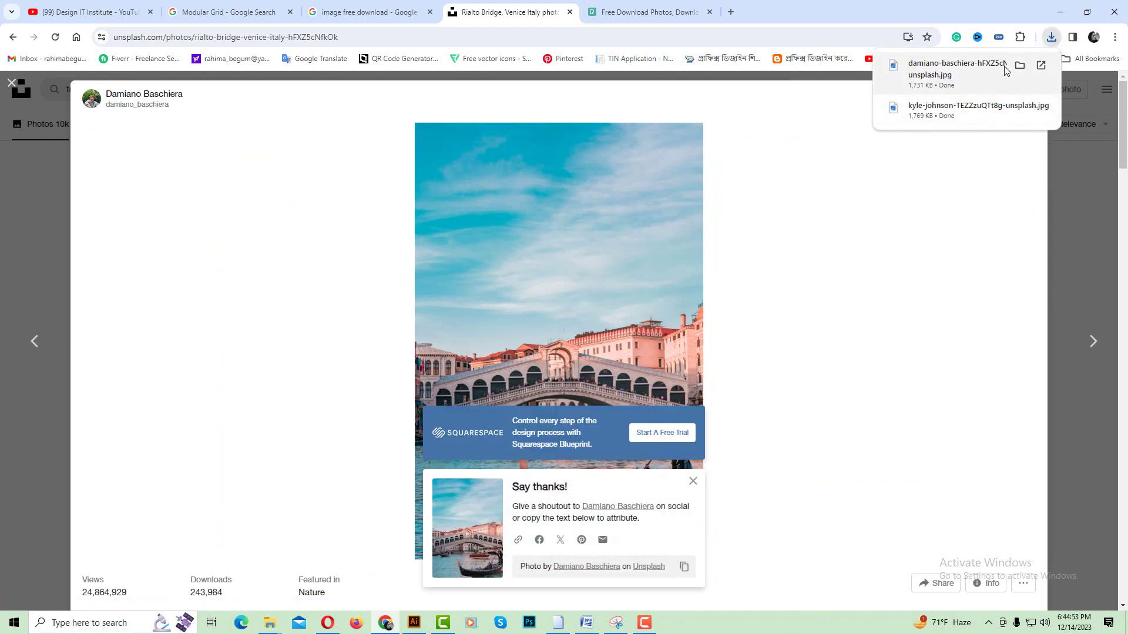
left_click(1020, 65)
left_click(473, 286)
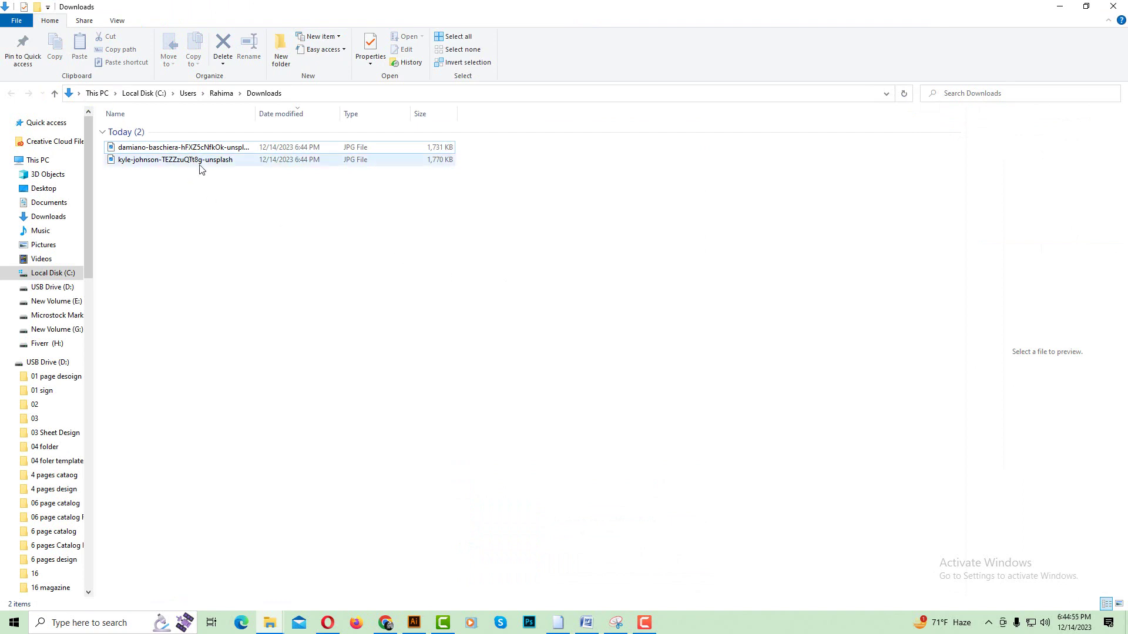
Step: Check the downloaded Venice photo's properties to confirm its size is 1.68 MB
left_click(366, 151)
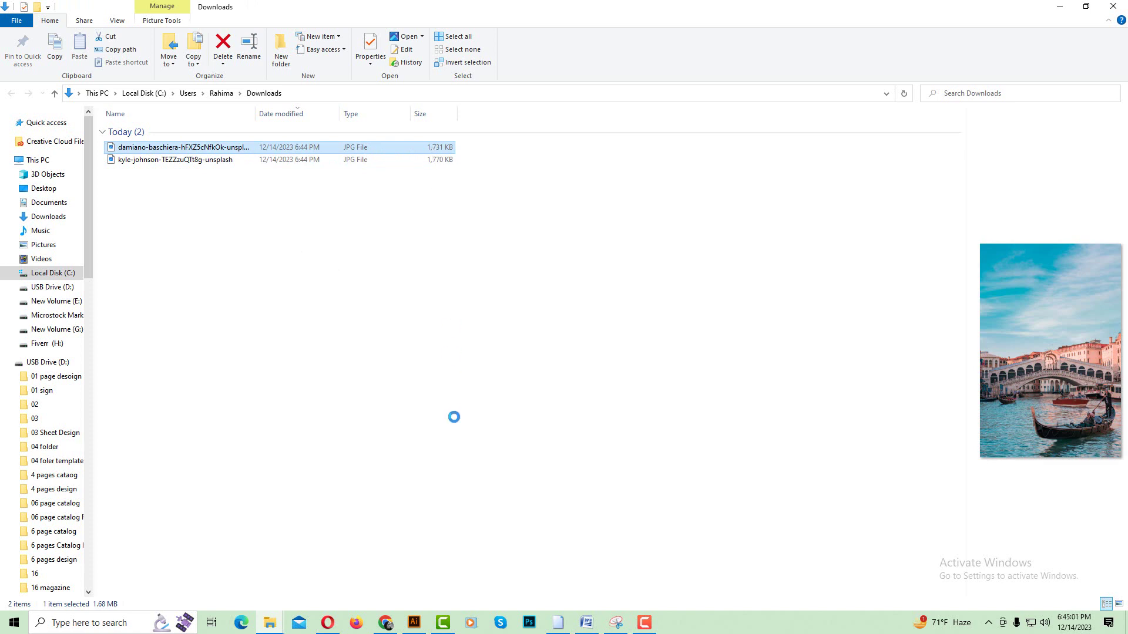
right_click(430, 147)
left_click(458, 511)
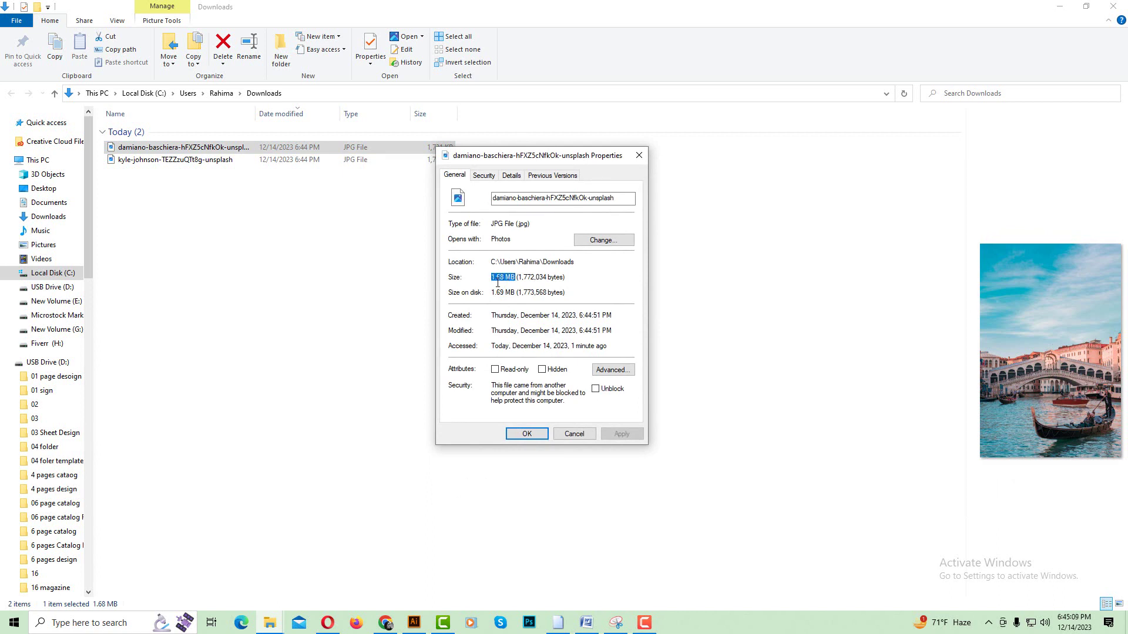
left_click(574, 433)
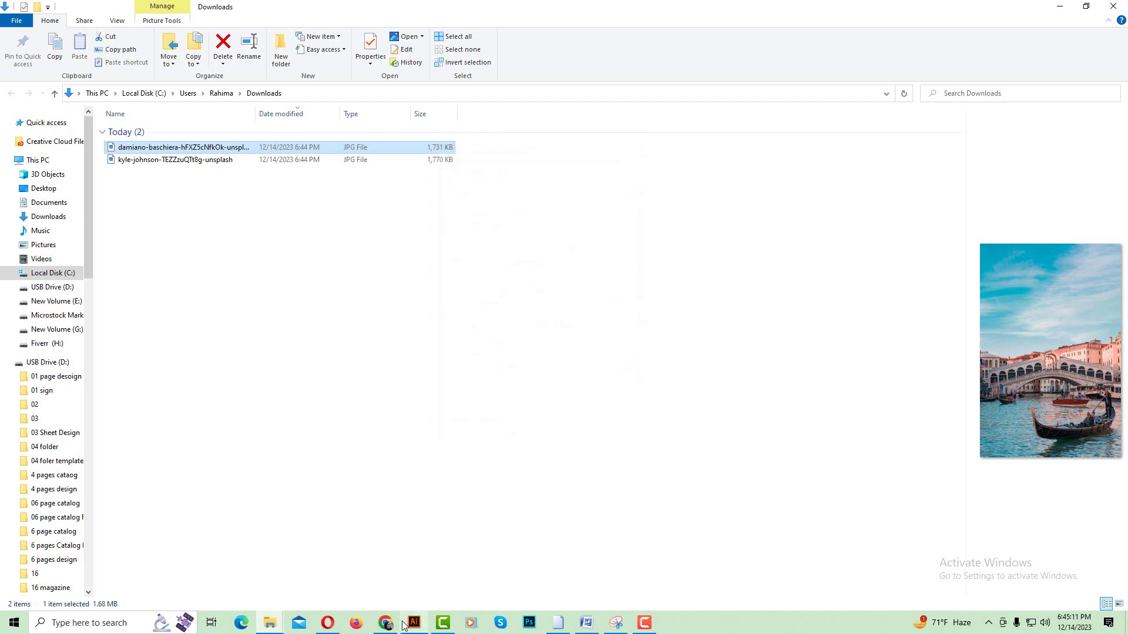
Step: Return to the Unsplash travel photo results in Chrome
left_click(414, 623)
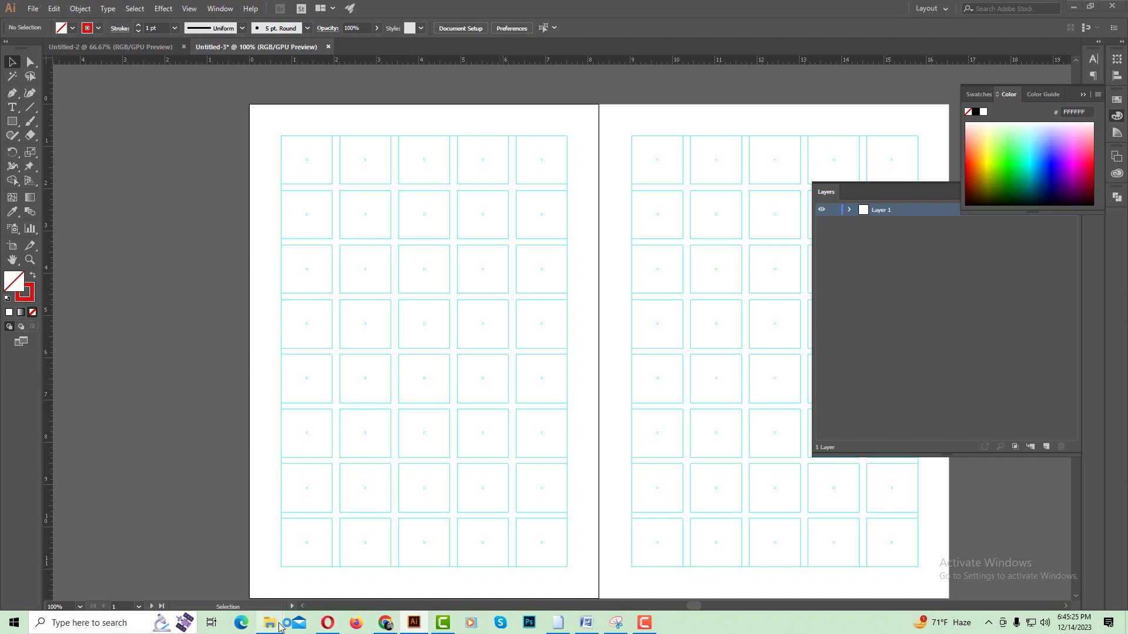
mouse_move(269, 622)
left_click(367, 579)
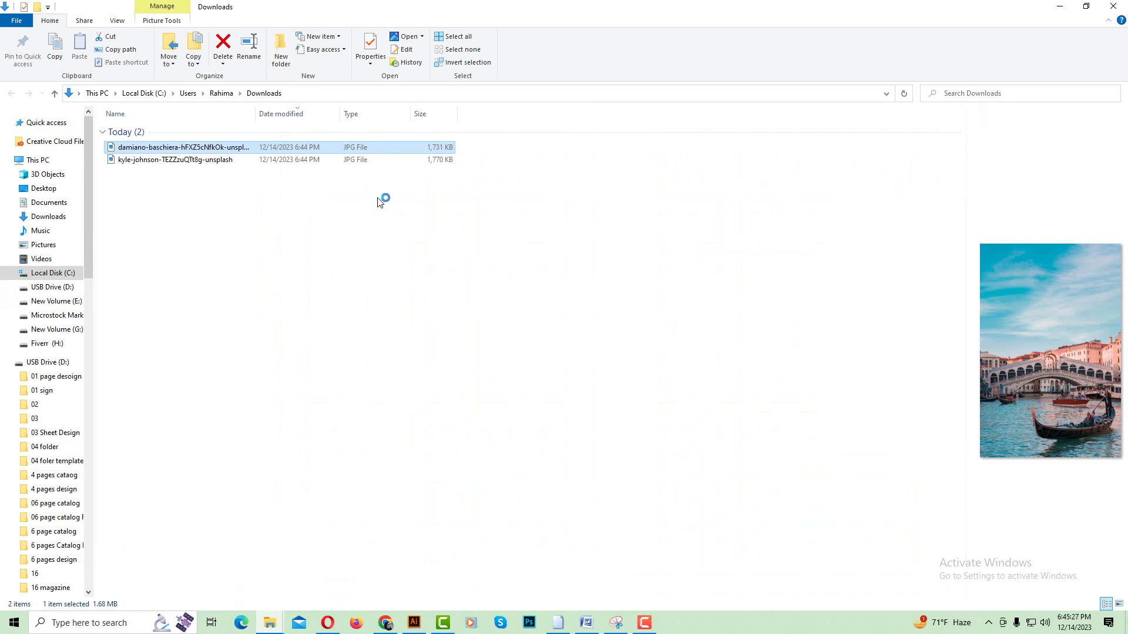
left_click(385, 623)
left_click(34, 101)
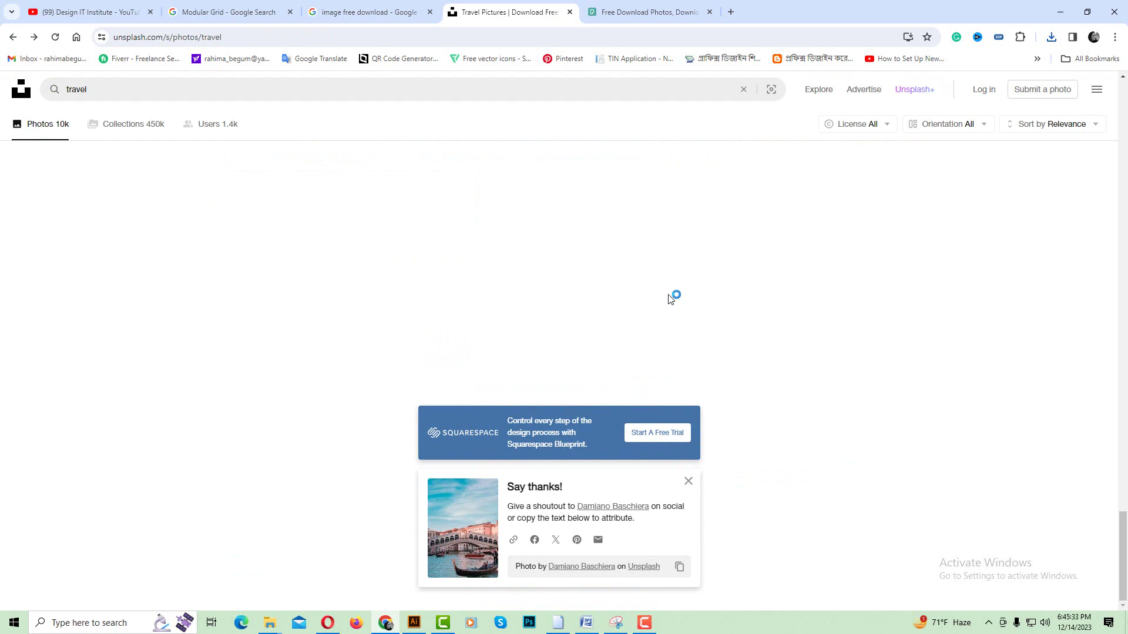
Step: Dismiss the attribution popup and browse the travel results, previewing the fjord lake photo
left_click(689, 483)
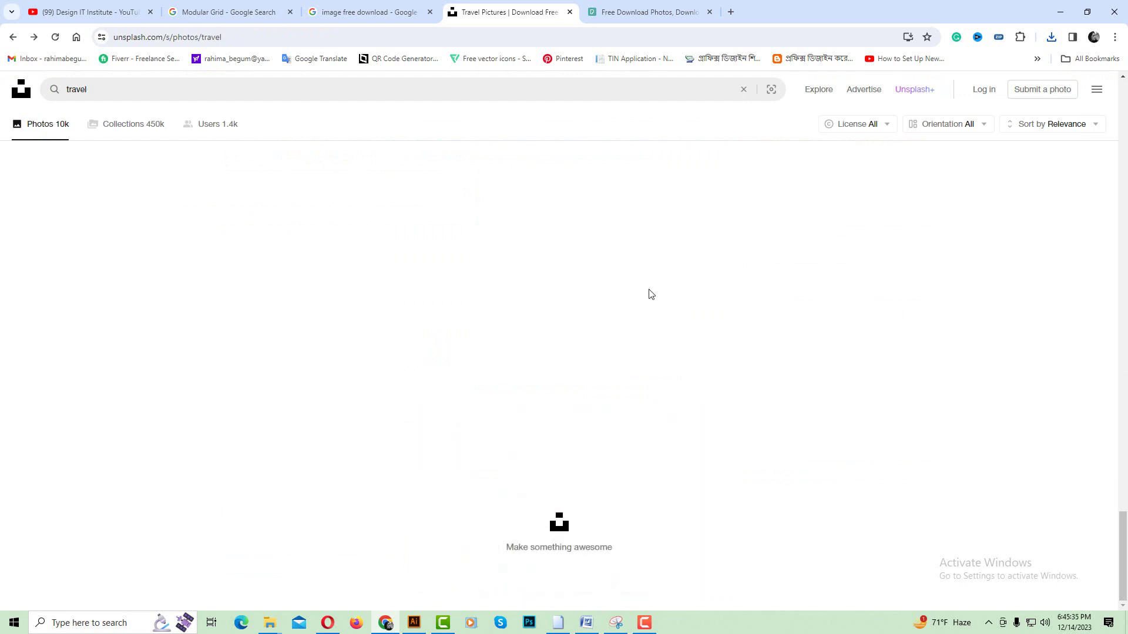
left_click(683, 92)
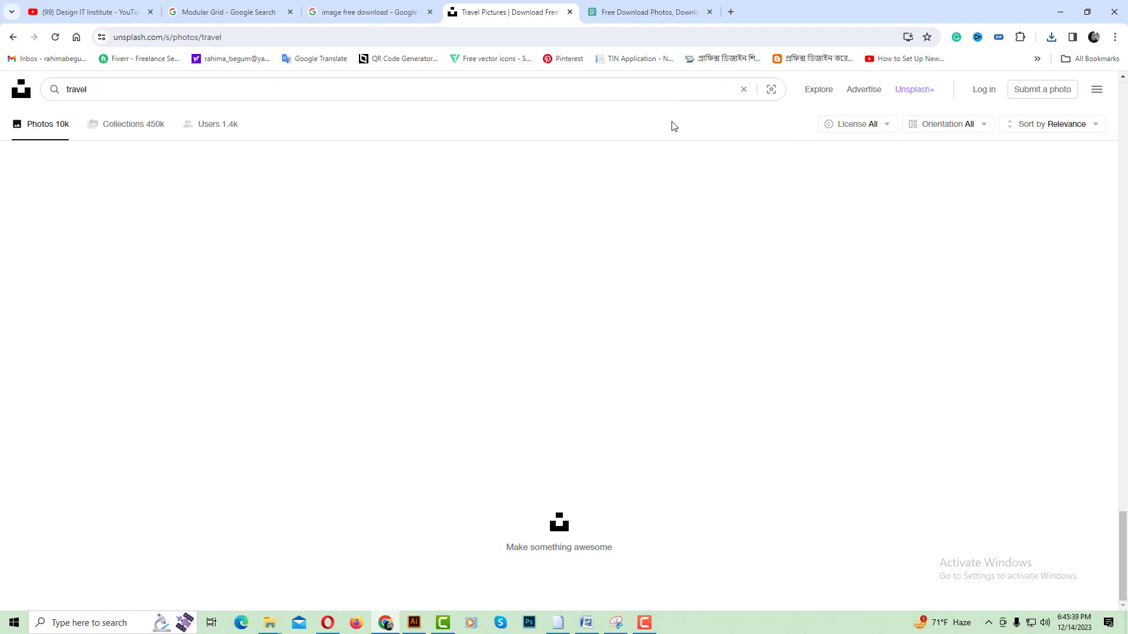
scroll(517, 351, "down", 3)
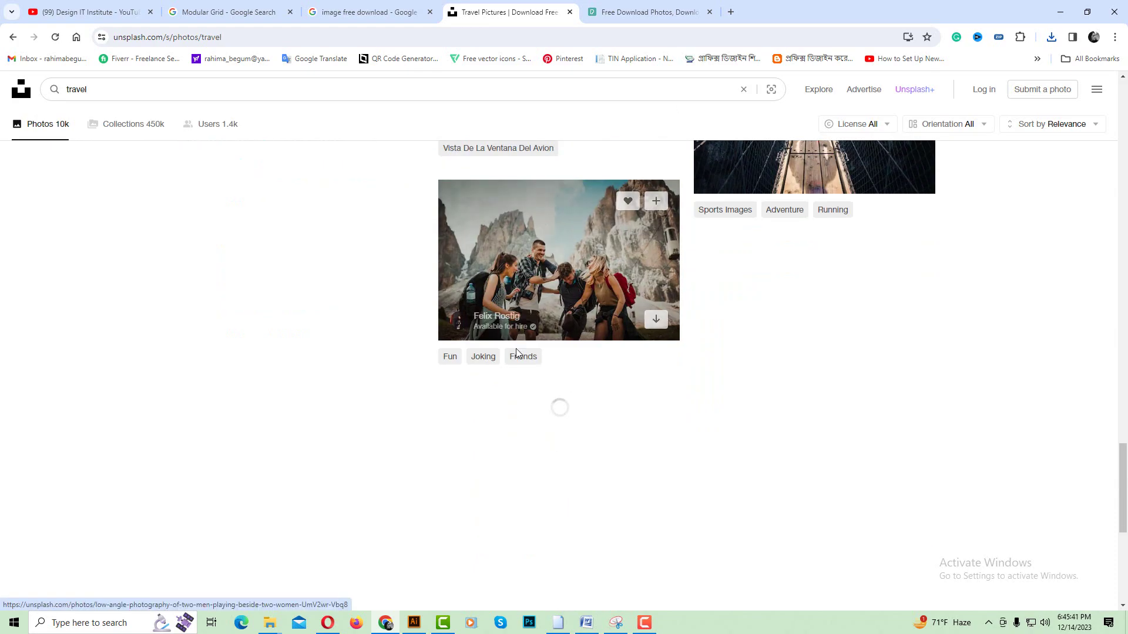
scroll(516, 352, "up", 5)
scroll(528, 354, "up", 5)
scroll(541, 355, "up", 5)
scroll(547, 357, "up", 5)
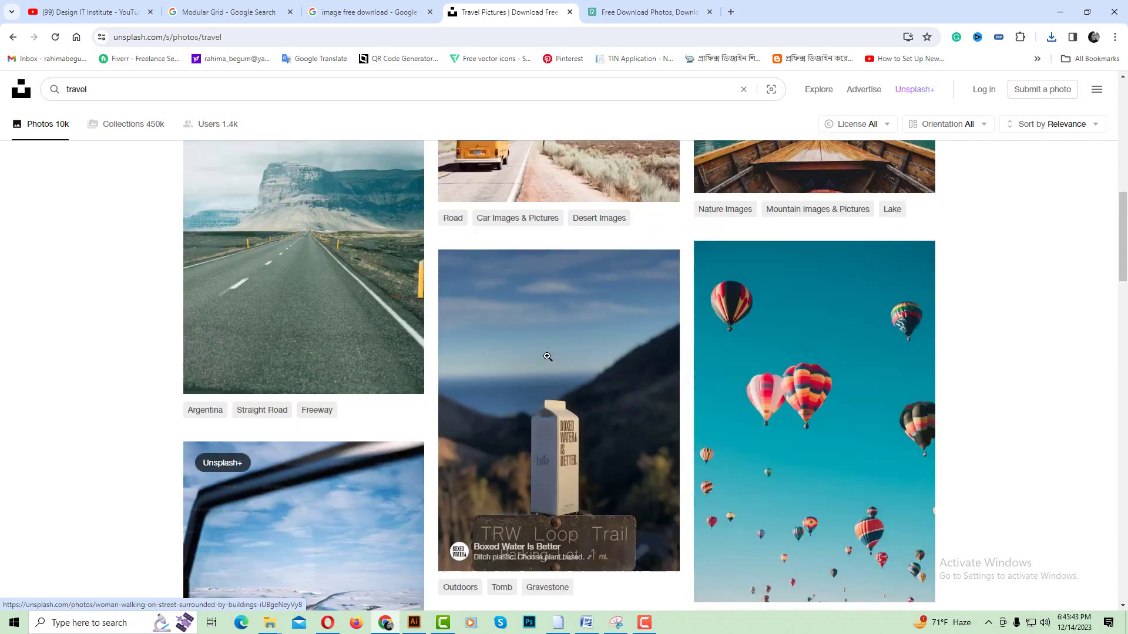
scroll(547, 357, "up", 6)
scroll(547, 360, "up", 2)
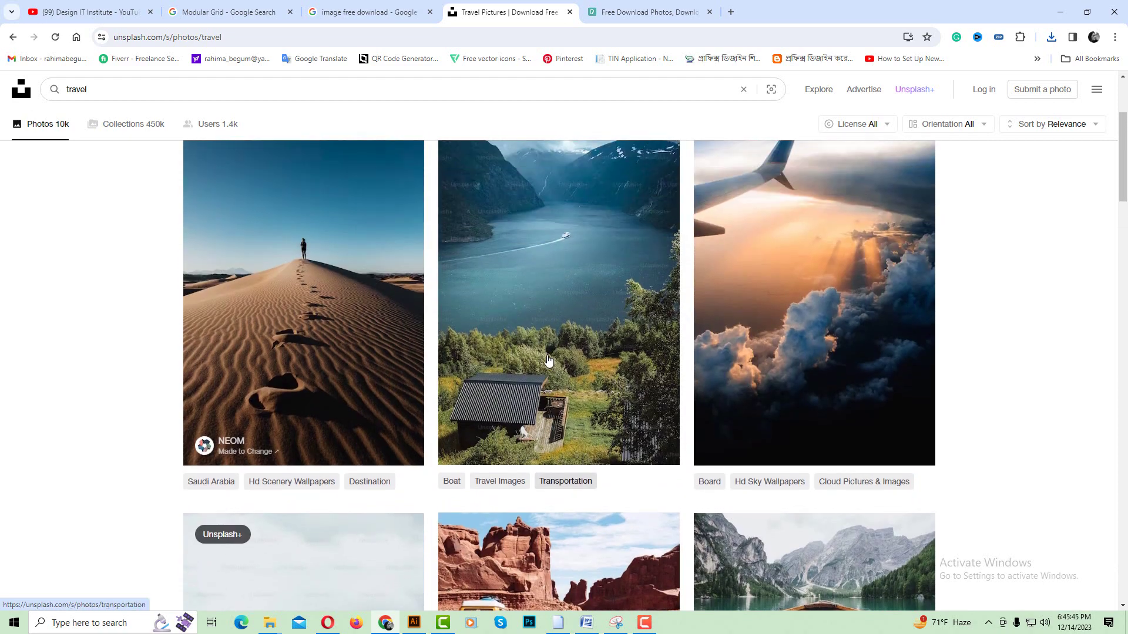
scroll(584, 328, "up", 2)
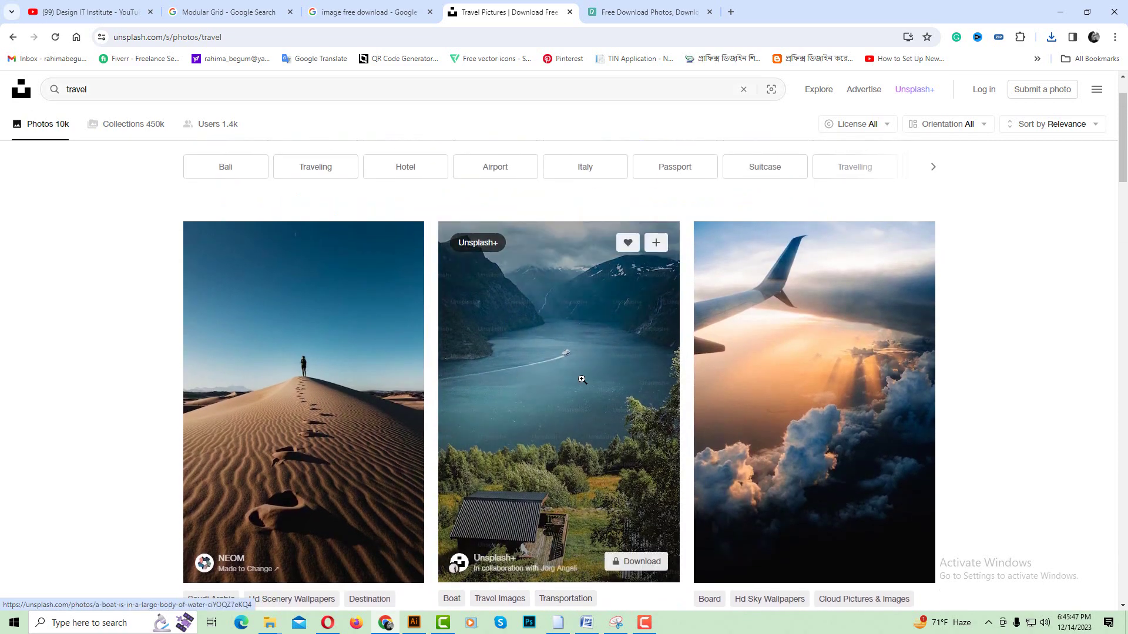
left_click(582, 380)
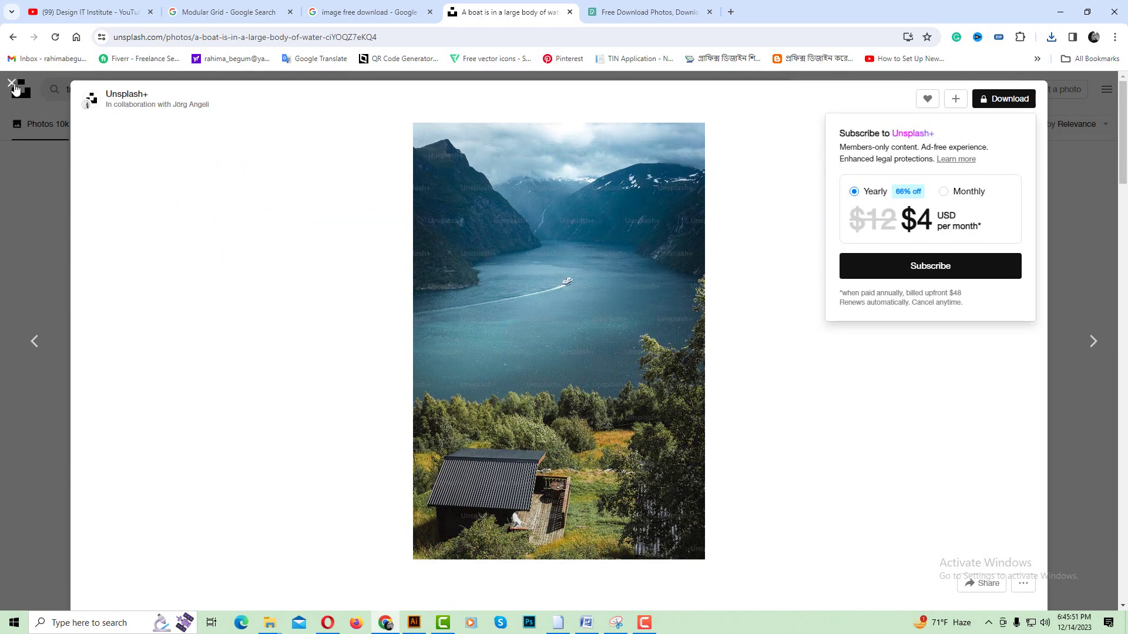
left_click(12, 83)
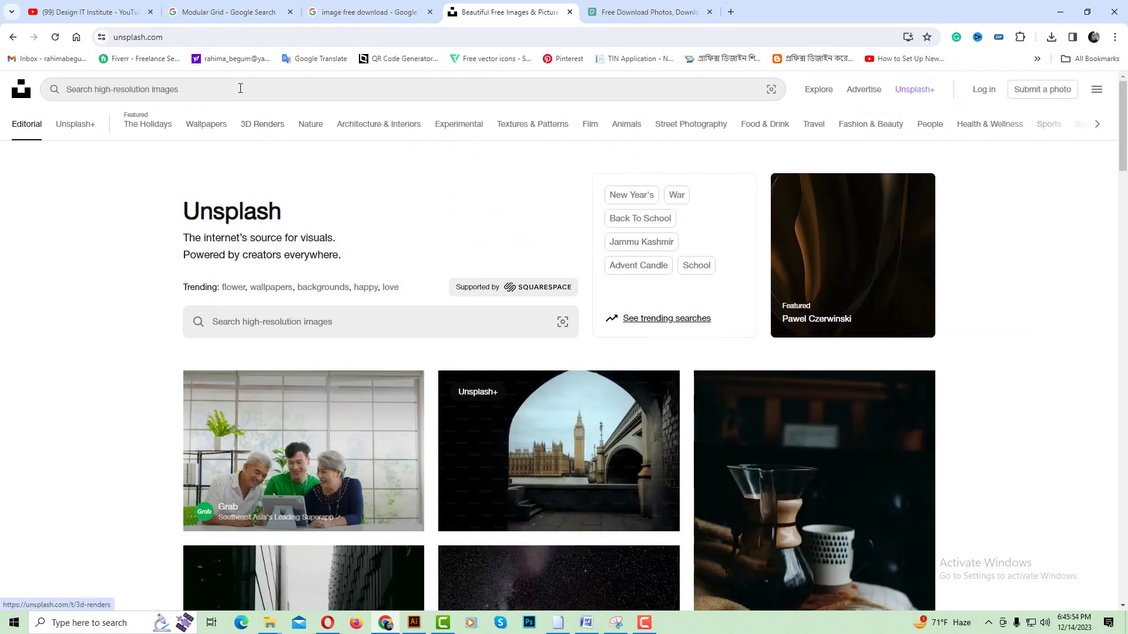
Step: Rerun the travel search and open the fjord boat and wooden boat photos in new tabs
left_click(241, 88)
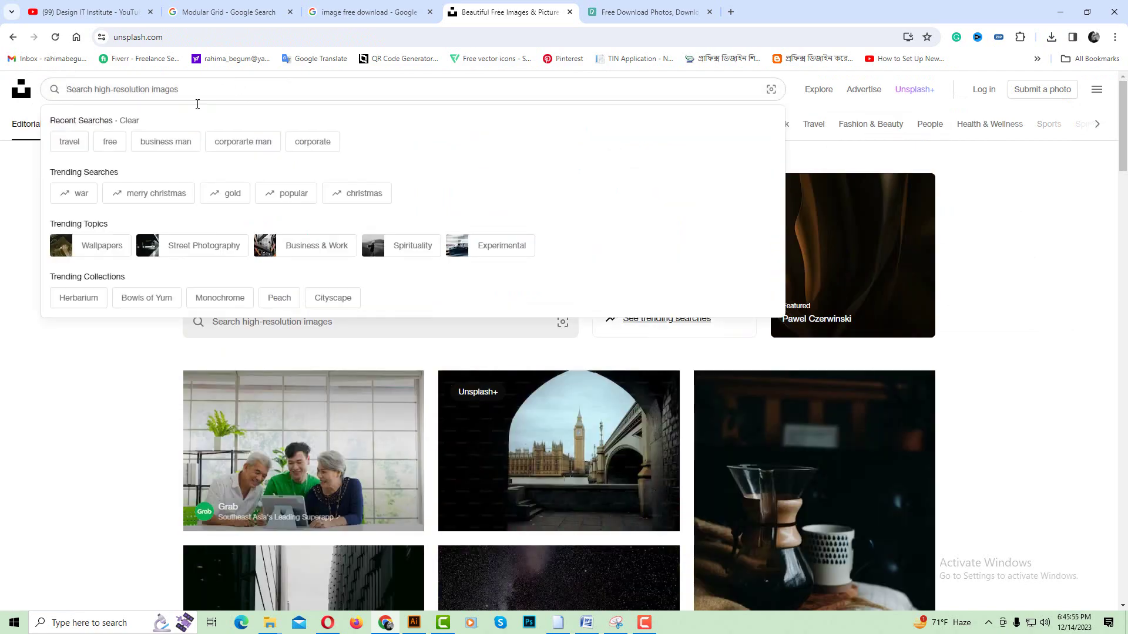
left_click(70, 146)
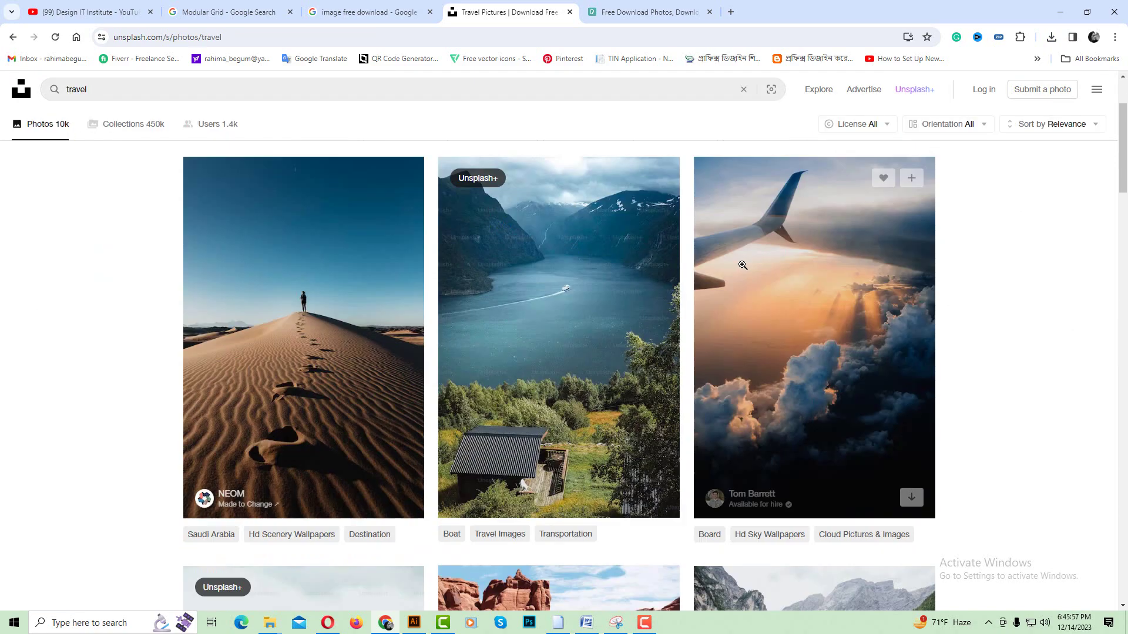
scroll(742, 265, "down", 2)
right_click(619, 270)
left_click(652, 274)
scroll(620, 275, "down", 5)
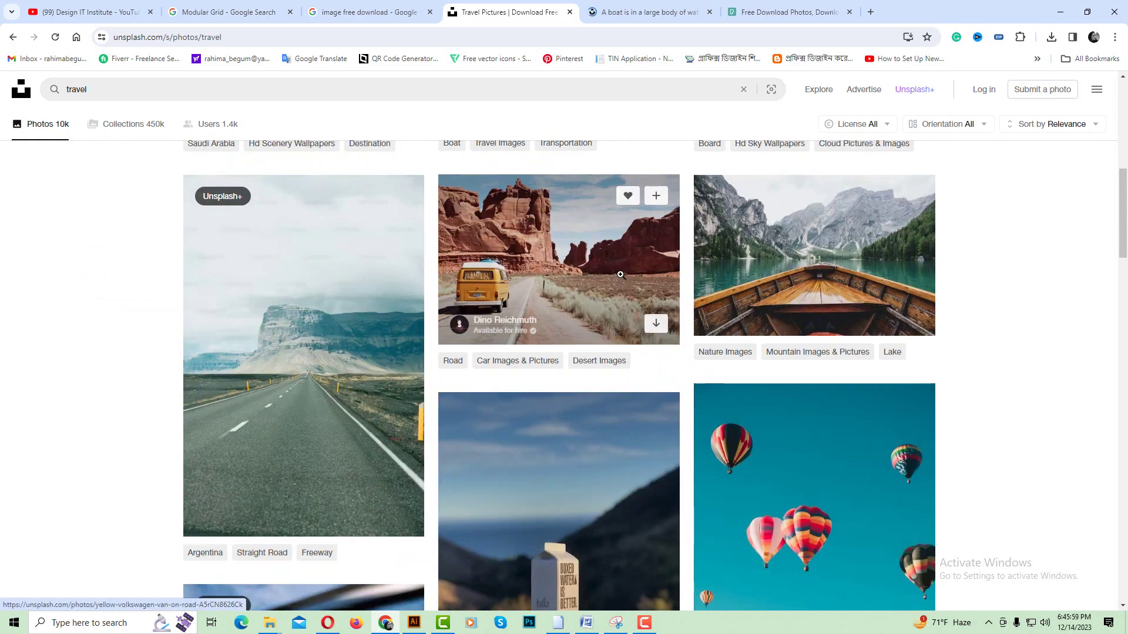
right_click(757, 271)
left_click(787, 280)
Step: Download the wooden boat photo for free and show it in the Downloads folder
left_click(654, 23)
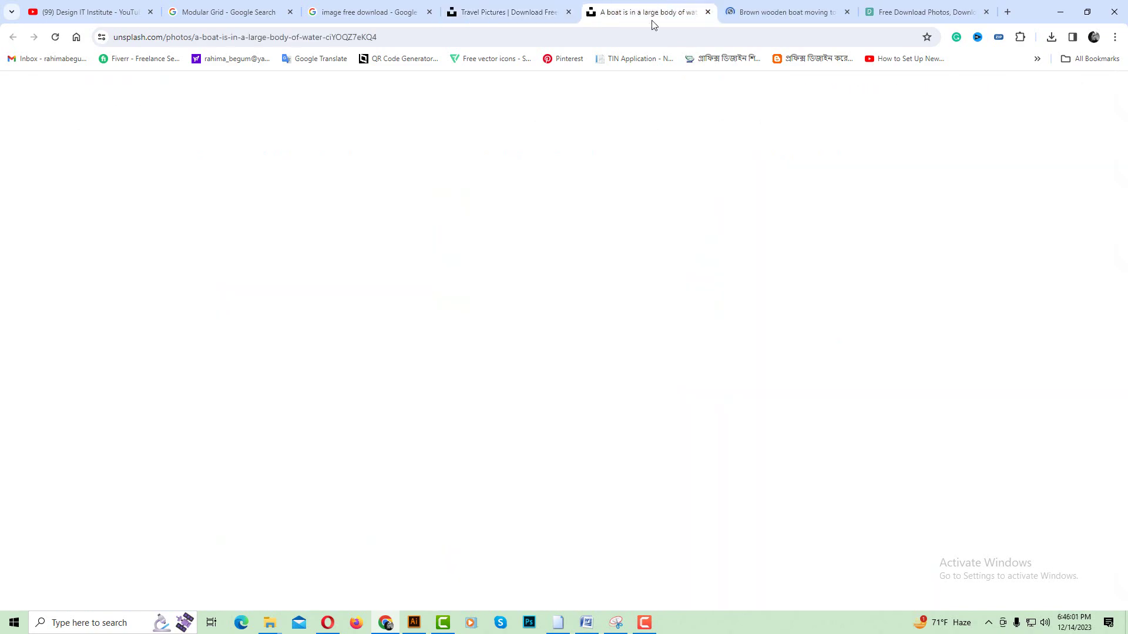
left_click(1060, 127)
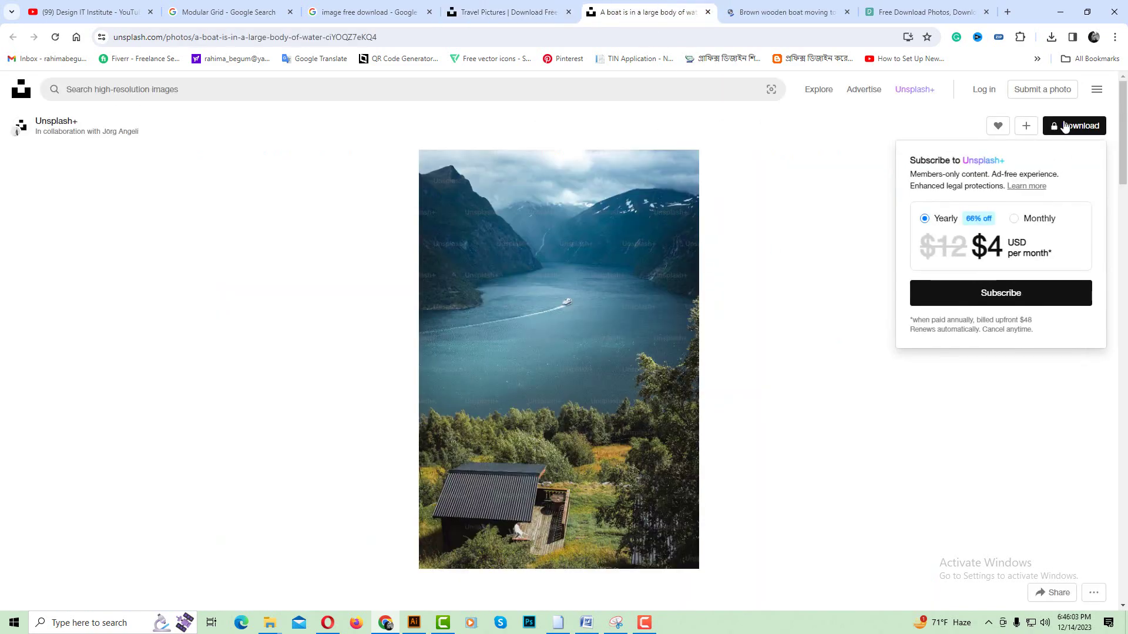
left_click(811, 12)
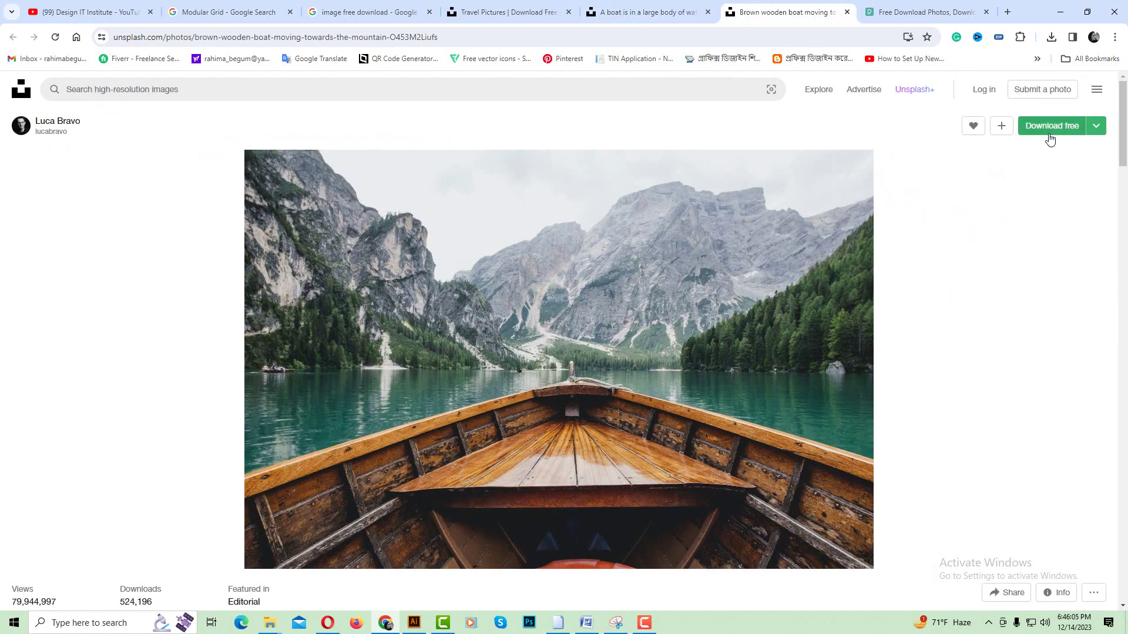
left_click(1050, 127)
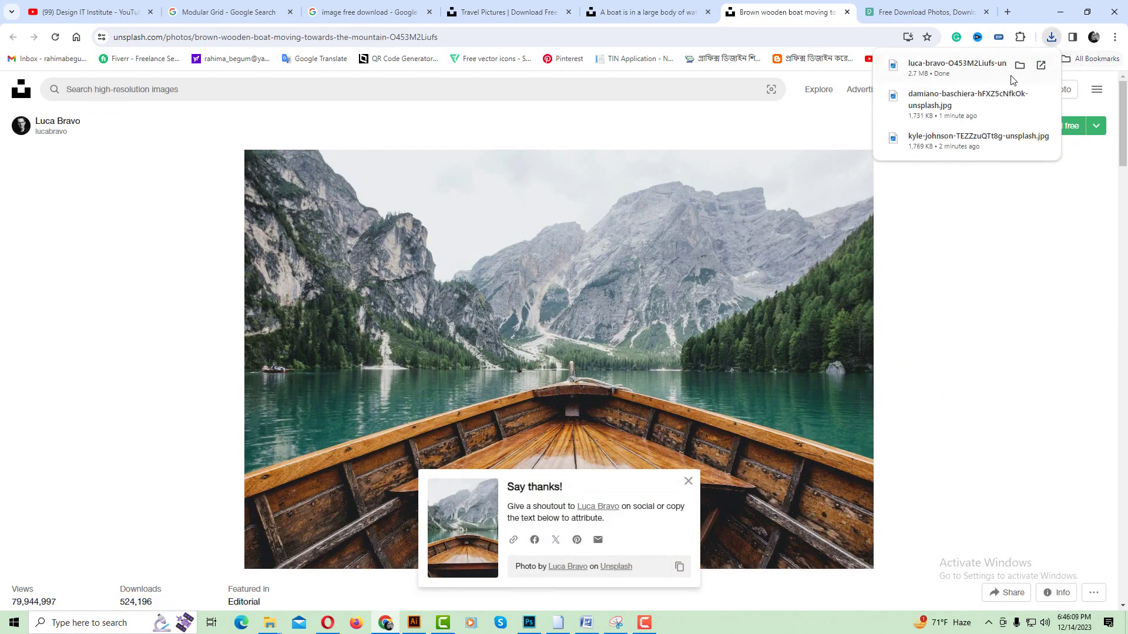
left_click(1019, 65)
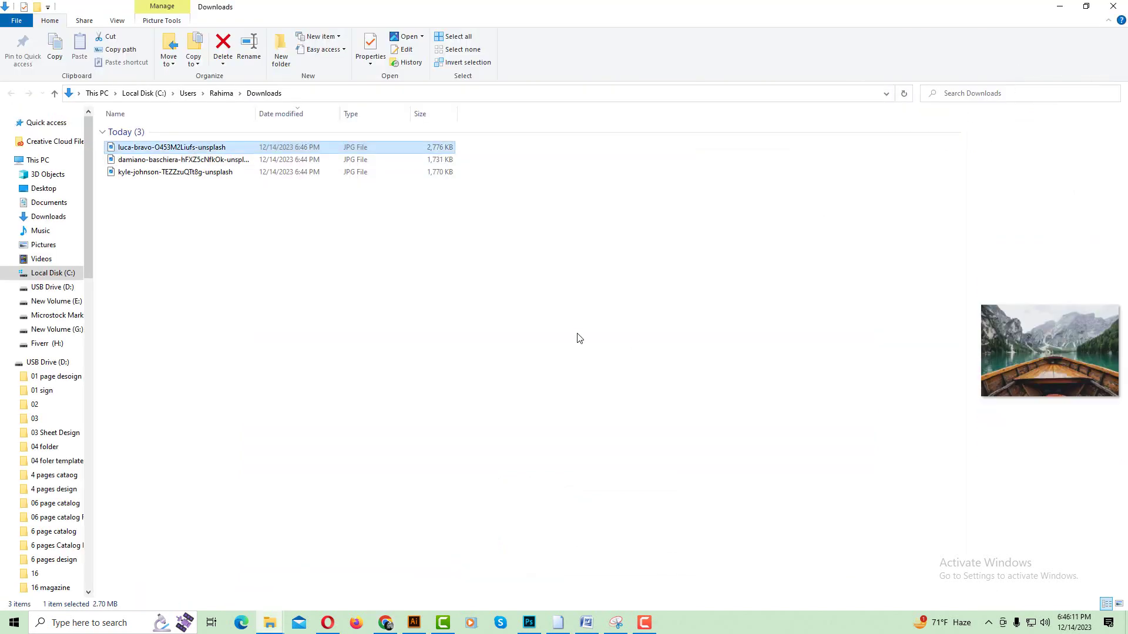
Step: Preview the photos in the Travel project folder
left_click(269, 622)
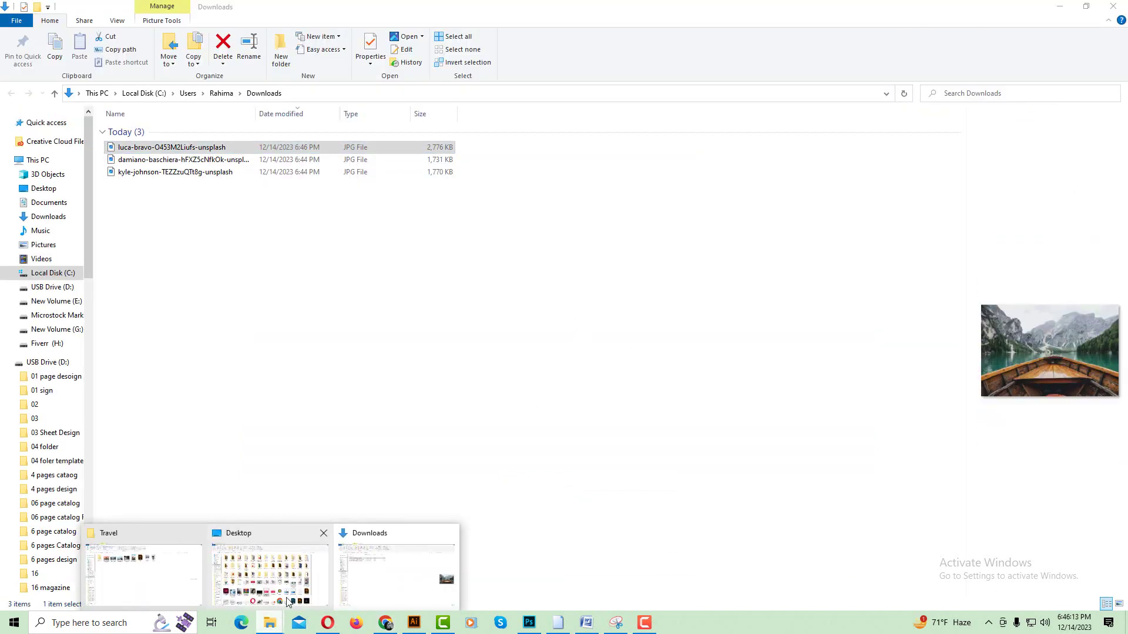
left_click(186, 583)
left_click(341, 147)
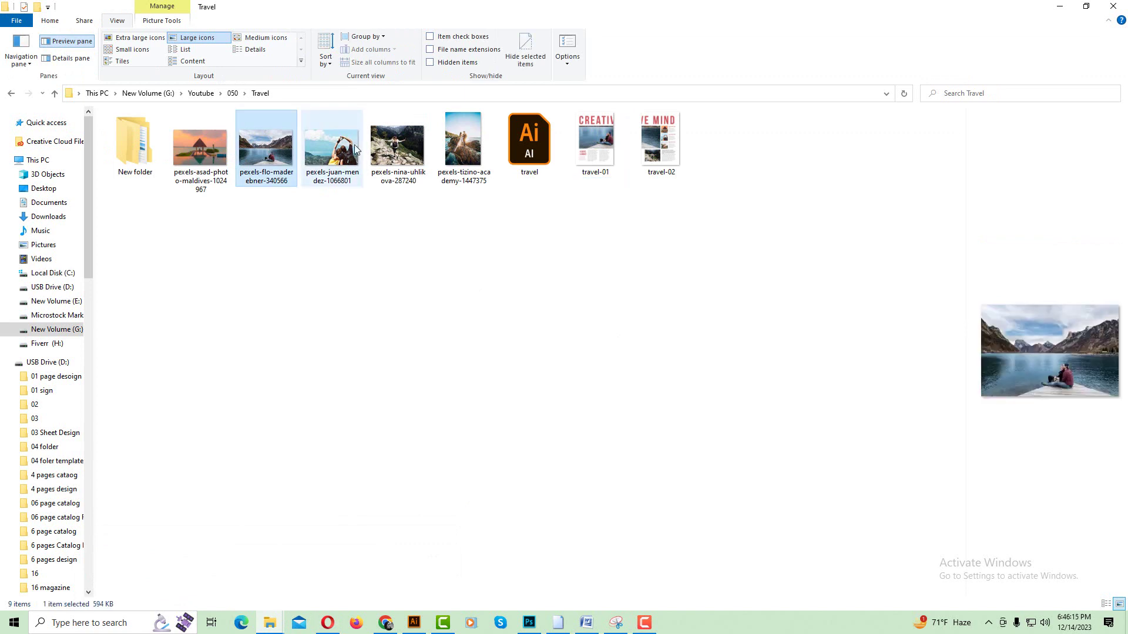
left_click(397, 150)
left_click(464, 146)
left_click(427, 293)
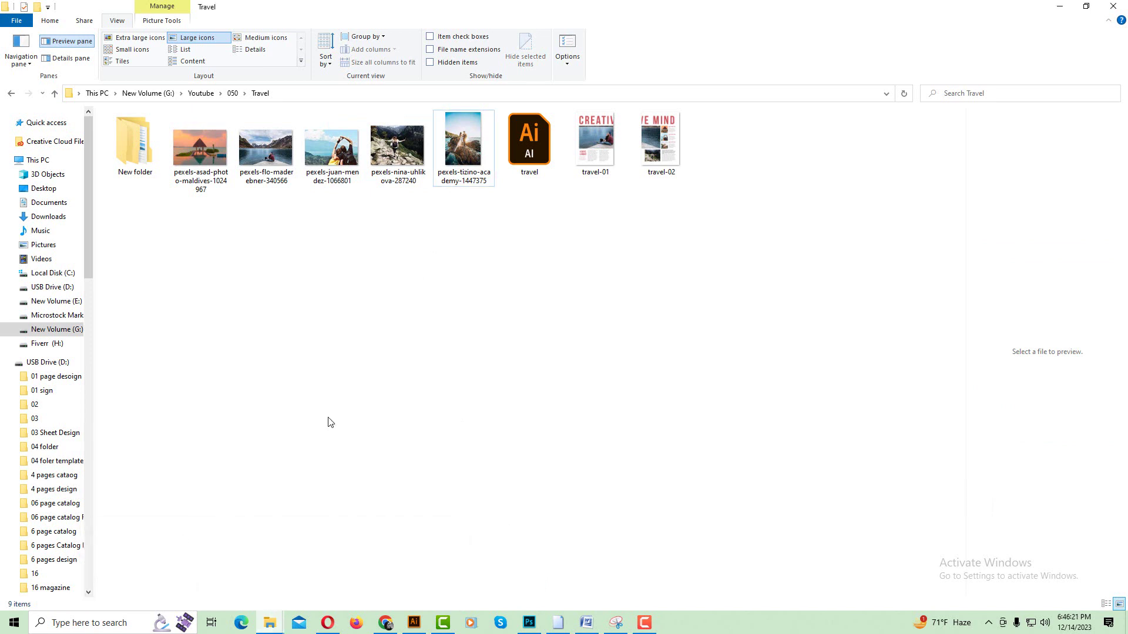
Step: View the wooden boat photo from Downloads full size, then bring Illustrator back
left_click(47, 216)
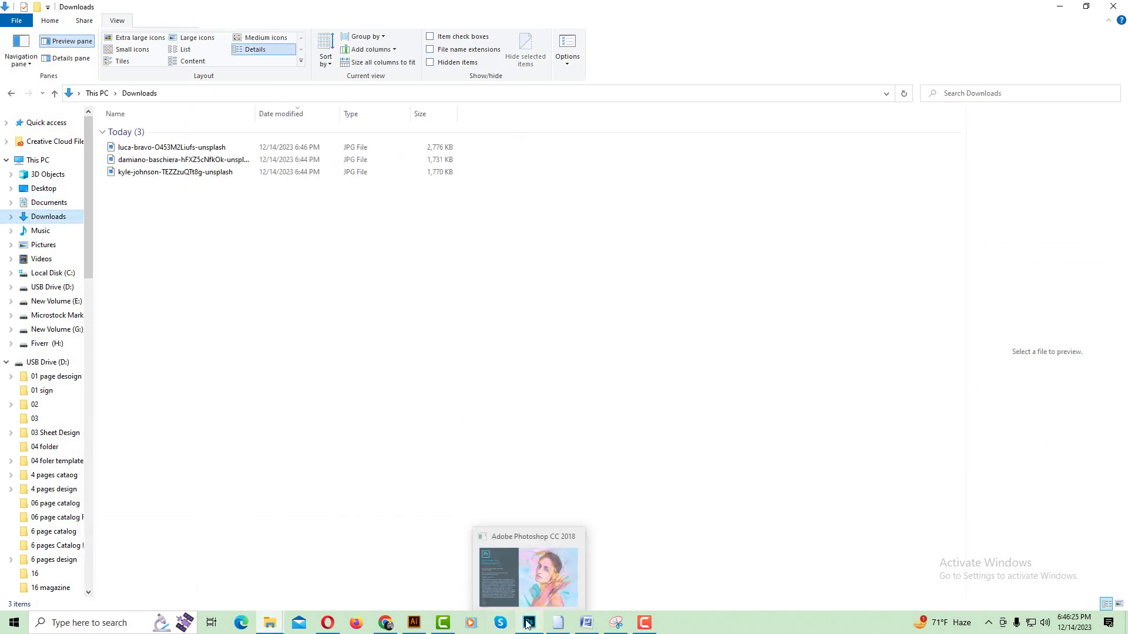
mouse_move(414, 623)
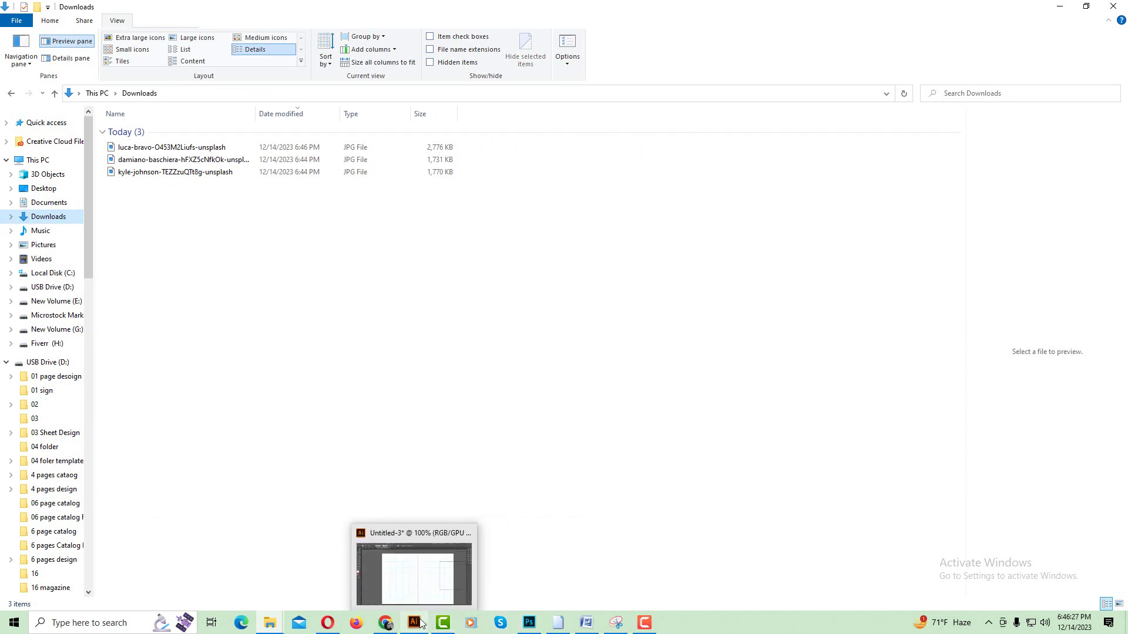
double_click(334, 151)
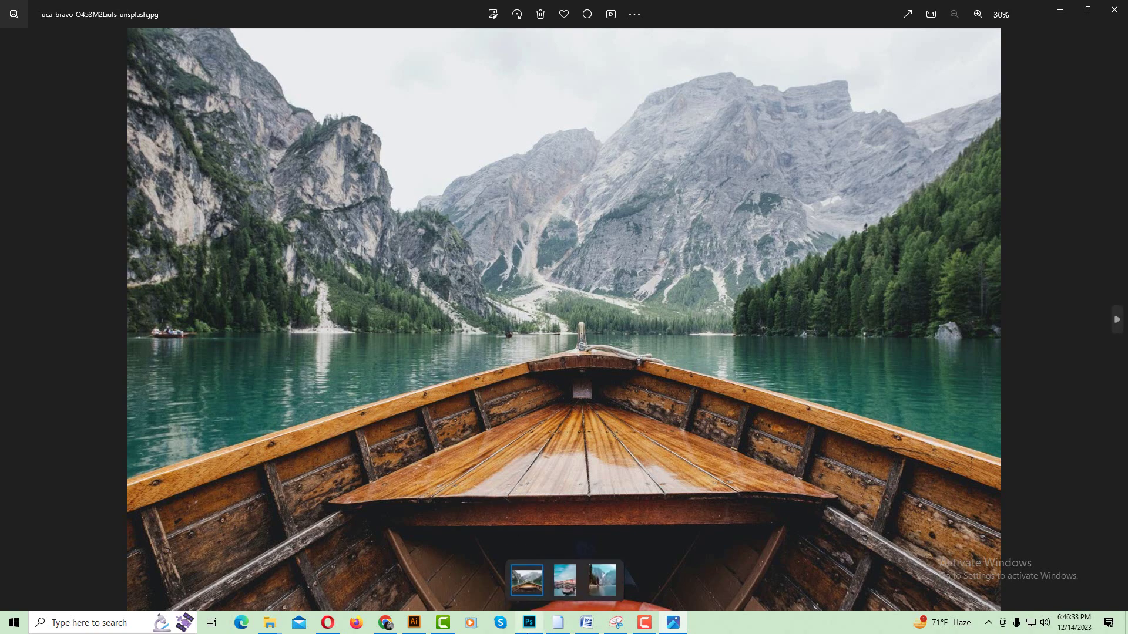
left_click(414, 622)
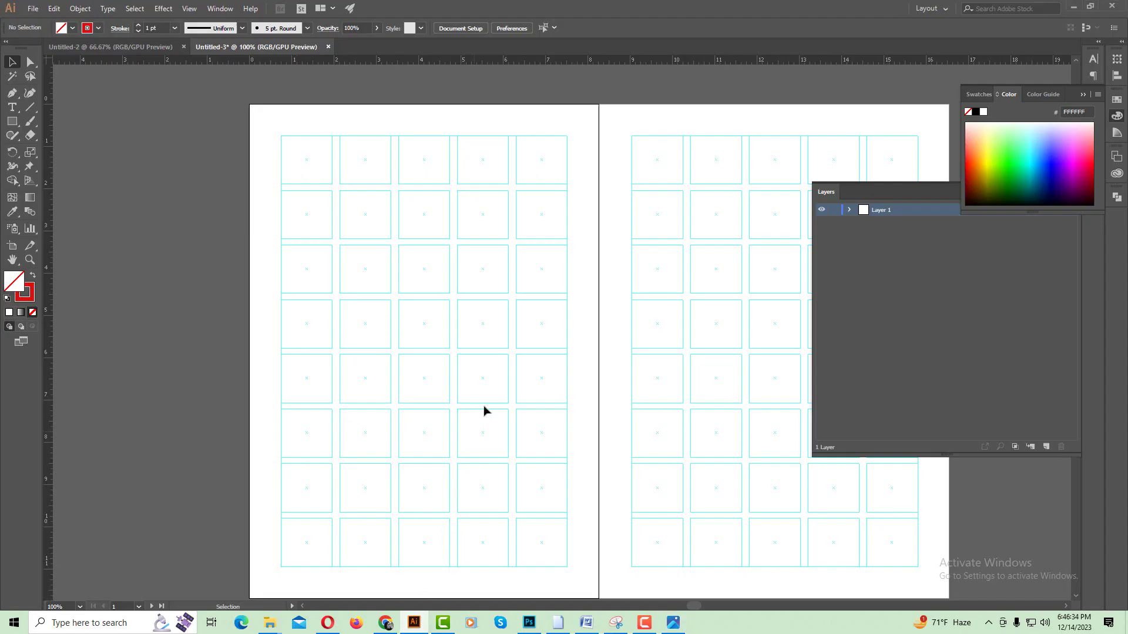
Step: Draw a rectangle over the left page's lower four grid rows and fill it light grey
left_click(542, 315, "ctrl")
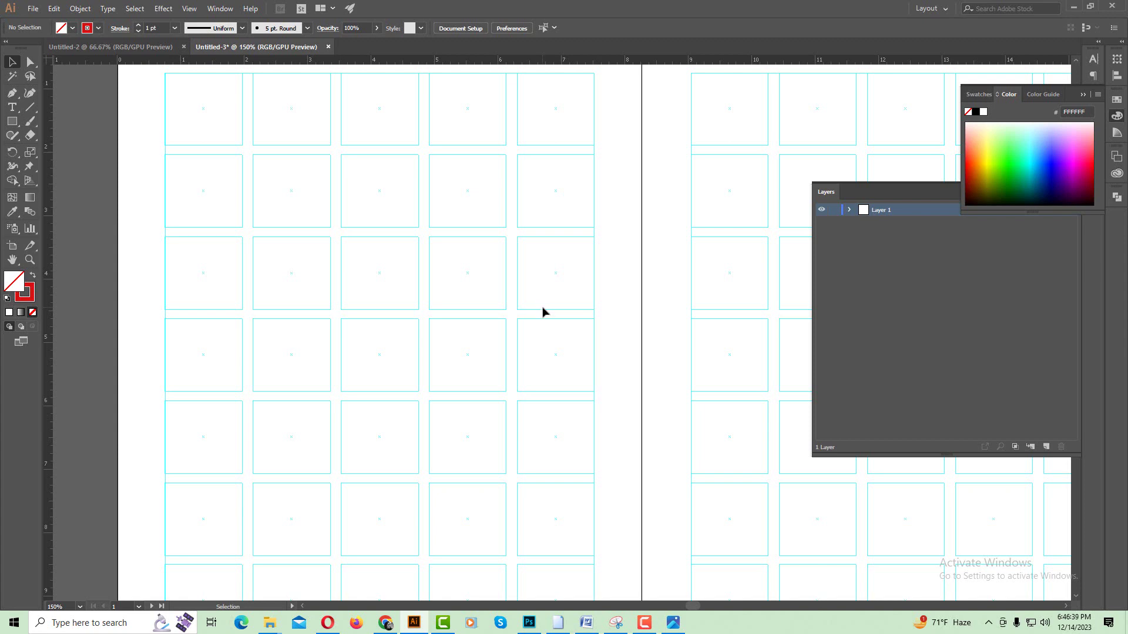
left_click(552, 332, "ctrl+alt")
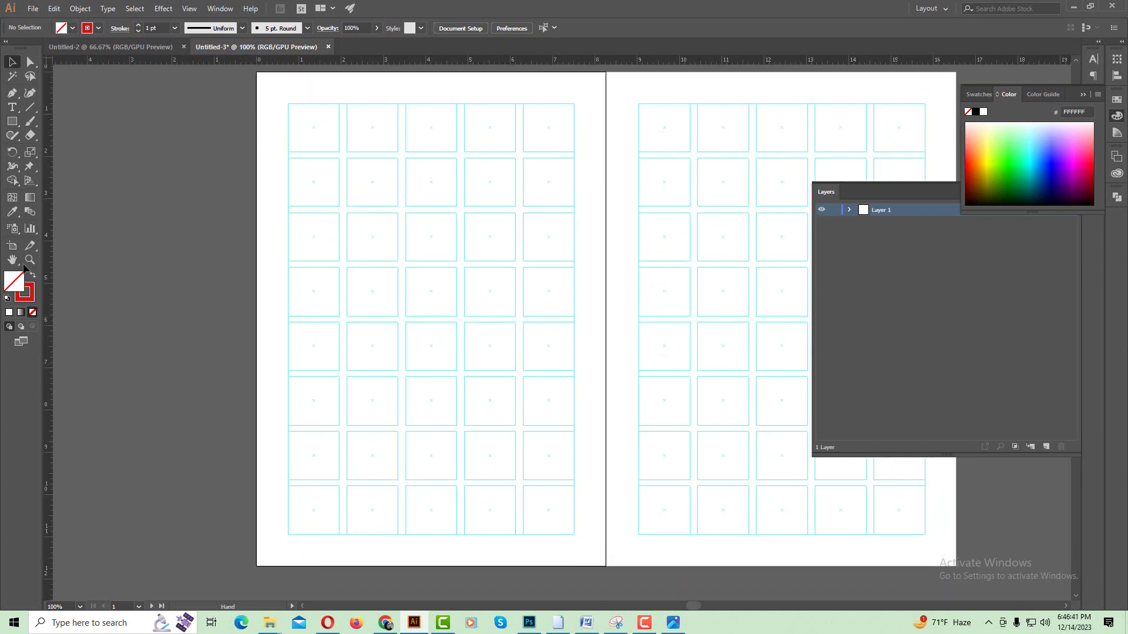
left_click(11, 121)
left_click_drag(286, 321, 574, 535)
left_click(1112, 107)
left_click(1043, 165)
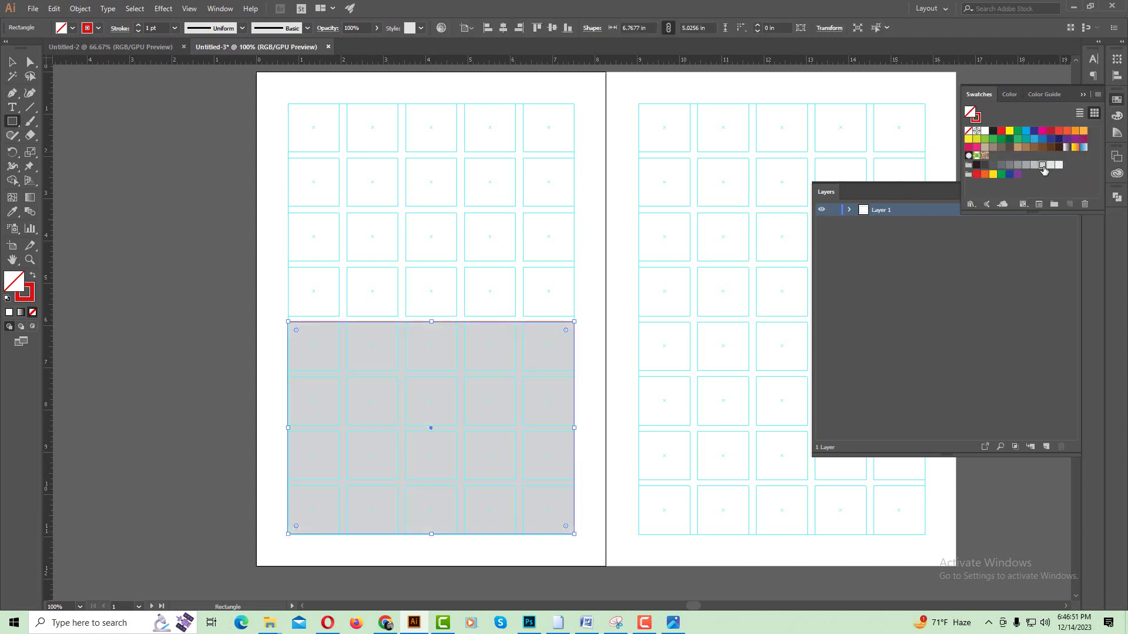
Step: Set the grey block's stroke to None and start a text line near the page top
key("v")
left_click(147, 200)
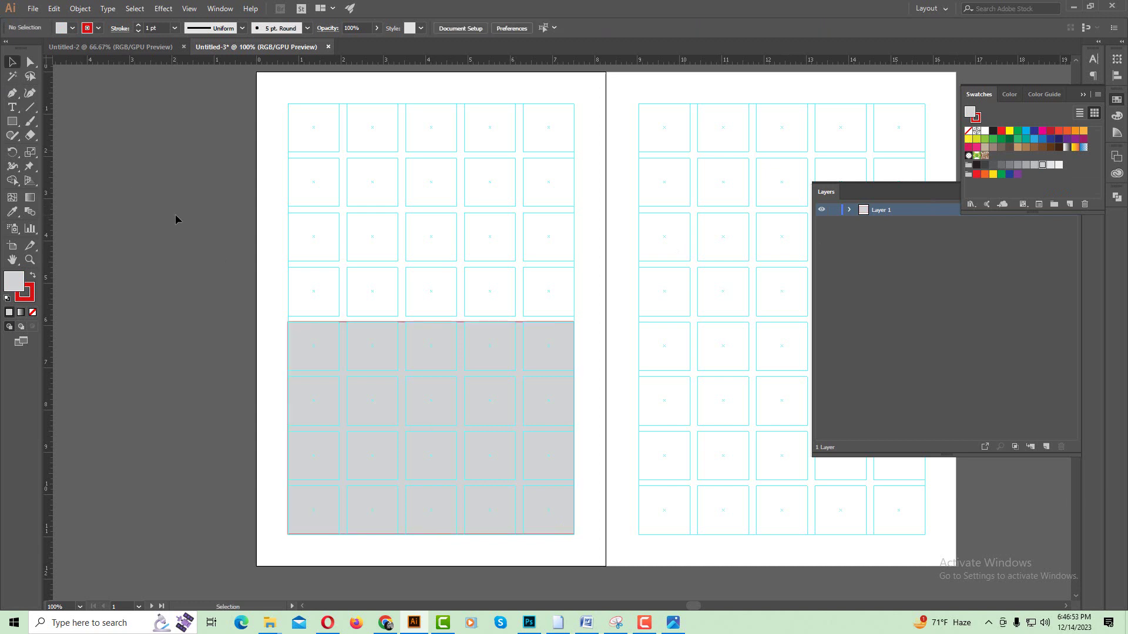
key("ctrl+semicolon")
key("ctrl+semicolon")
left_click(340, 345)
left_click(32, 312)
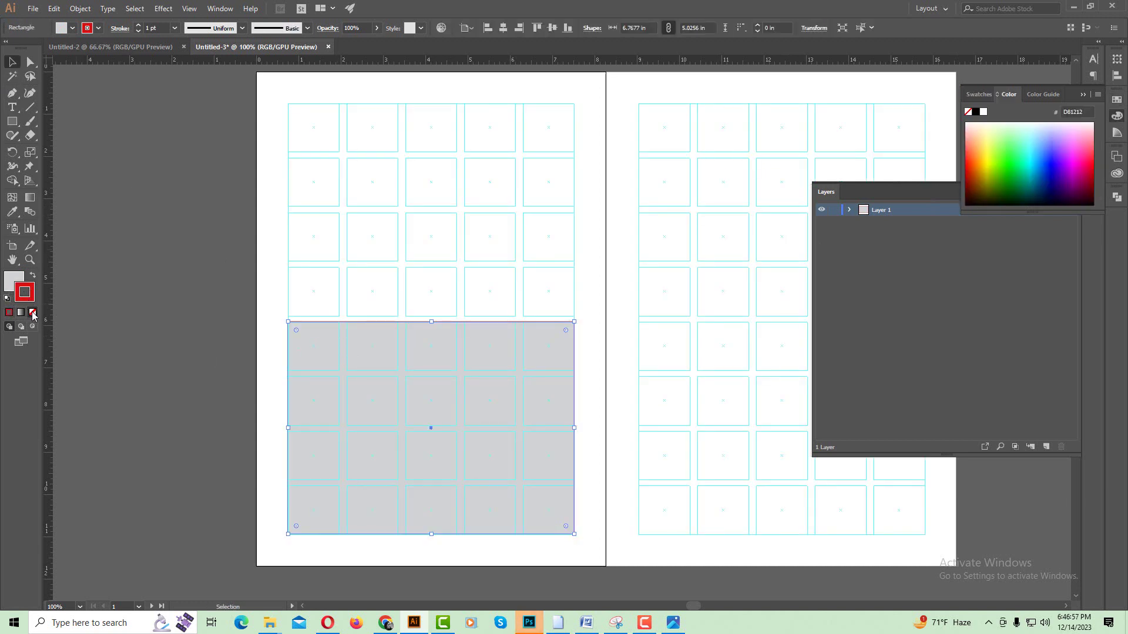
left_click(297, 318)
left_click_drag(297, 319, 317, 347)
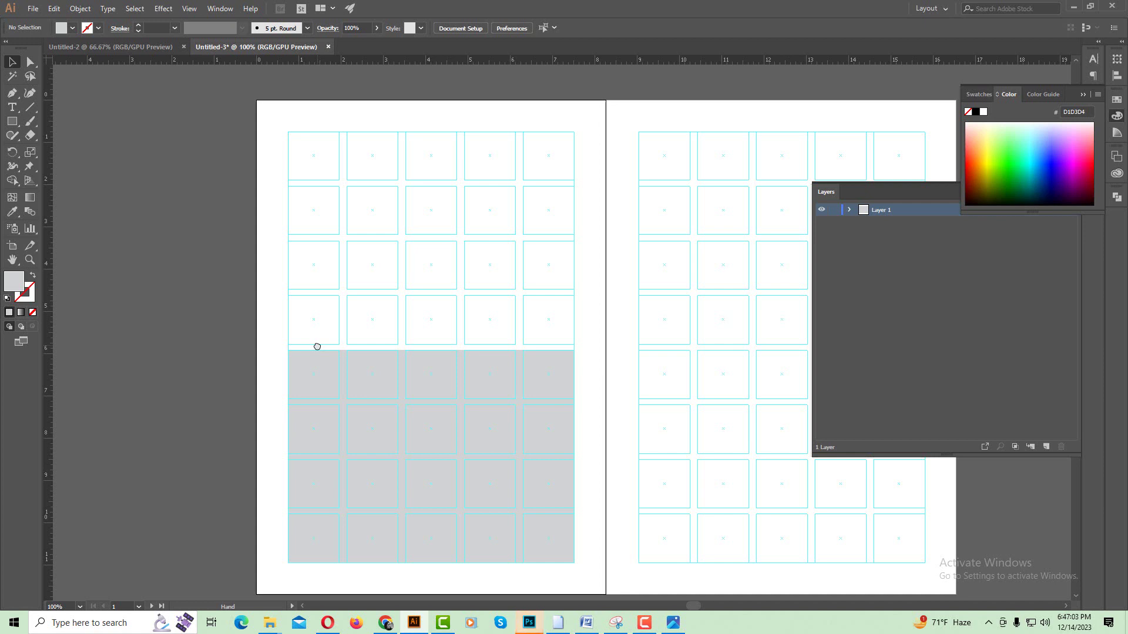
left_click_drag(317, 347, 318, 349)
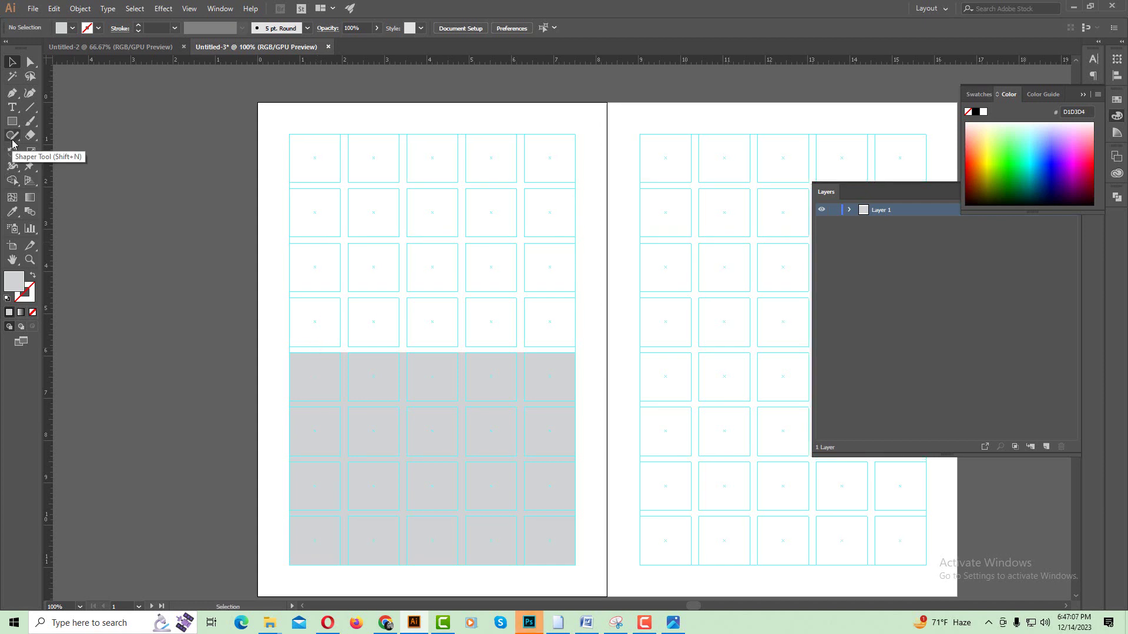
left_click(385, 183)
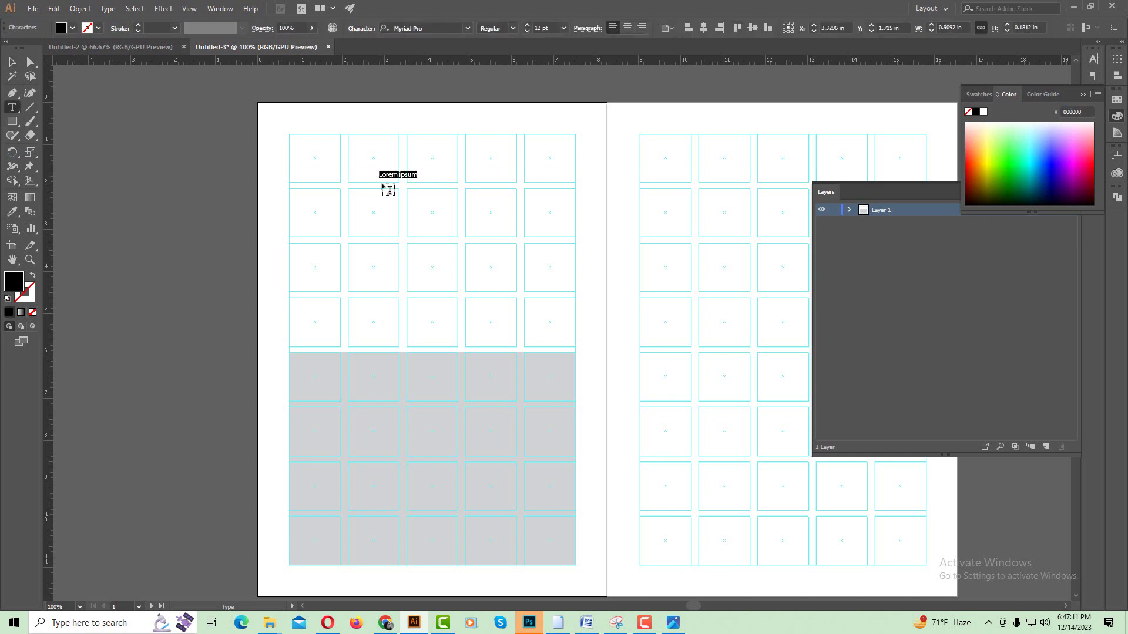
Step: Type 'new place new adventure', enlarge it, break it onto two lines, and move it top-left
type("new place new adventure")
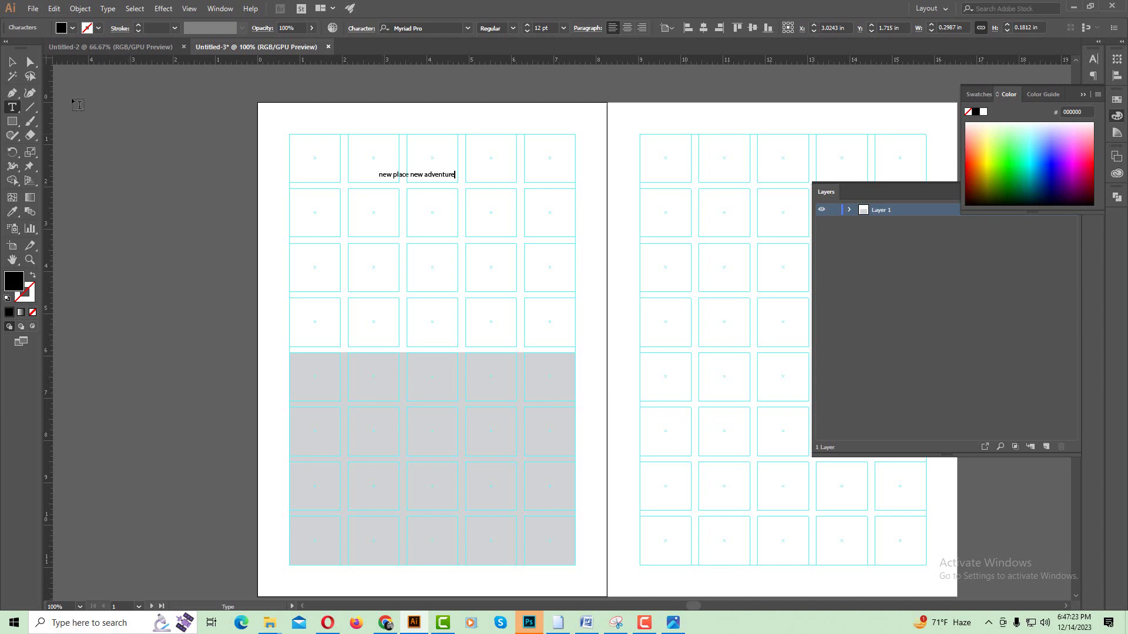
left_click(12, 61)
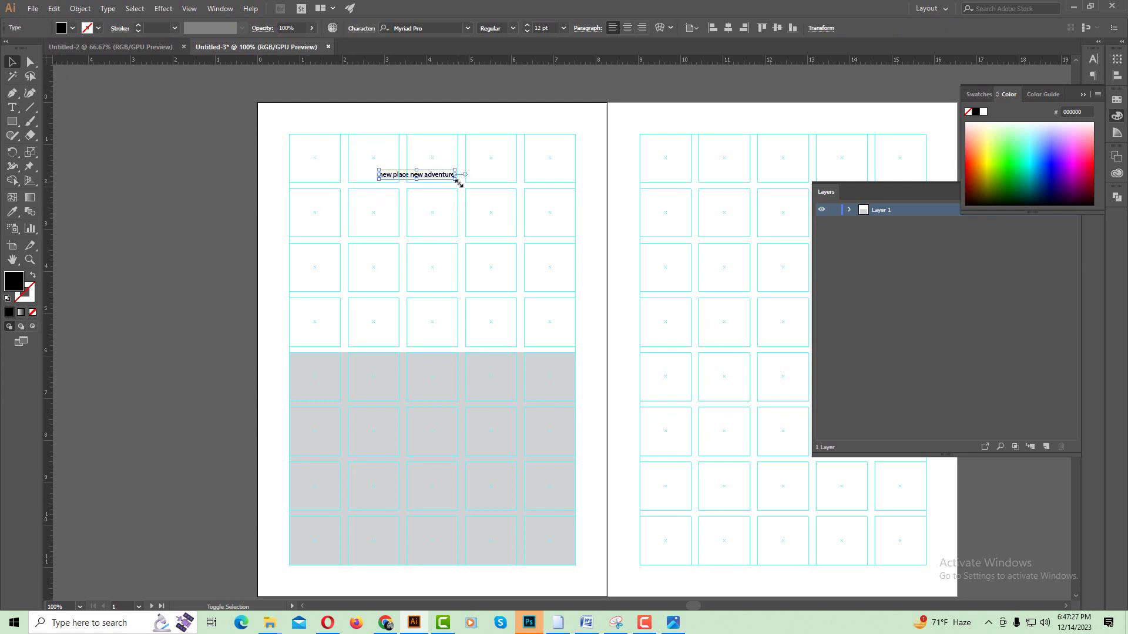
left_click_drag(459, 183, 607, 299)
left_click(12, 107)
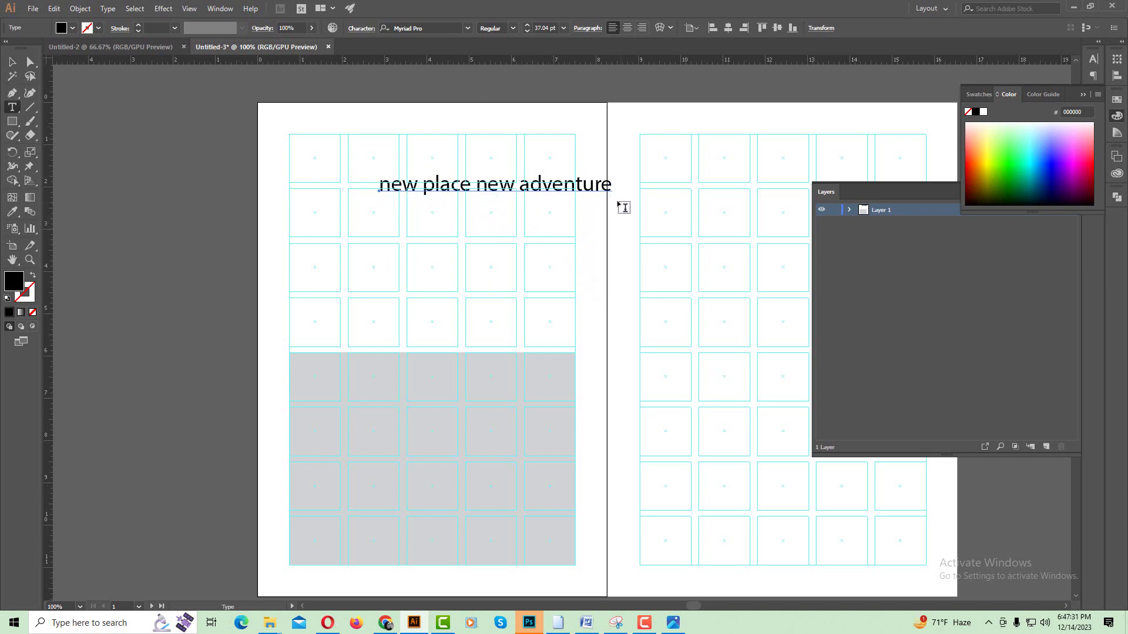
left_click(521, 183)
key("Return")
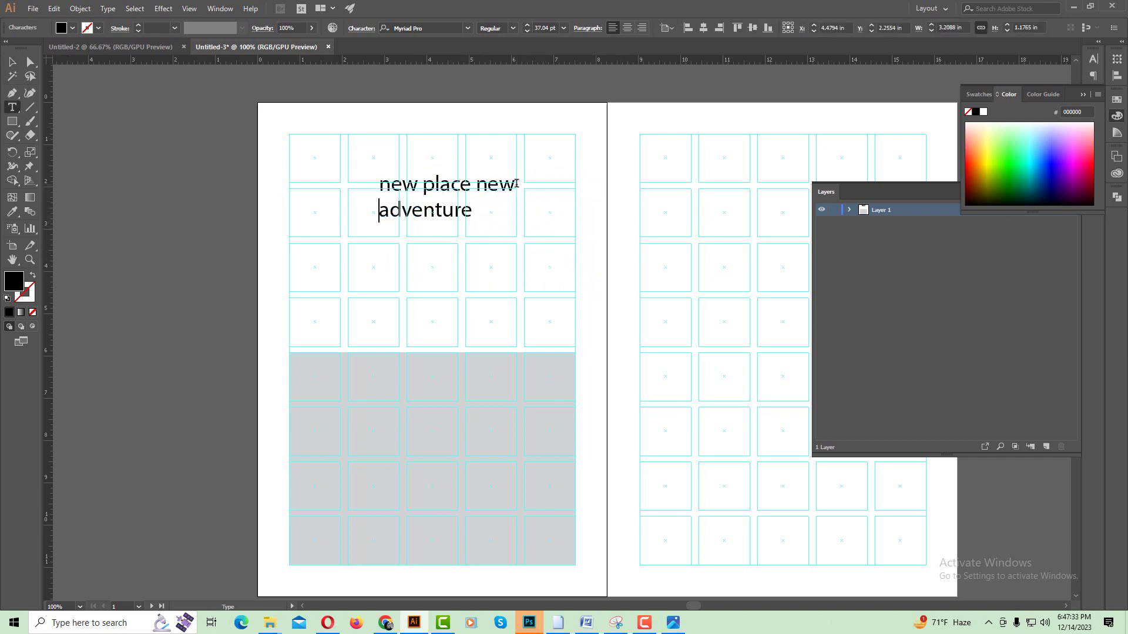
key("Escape")
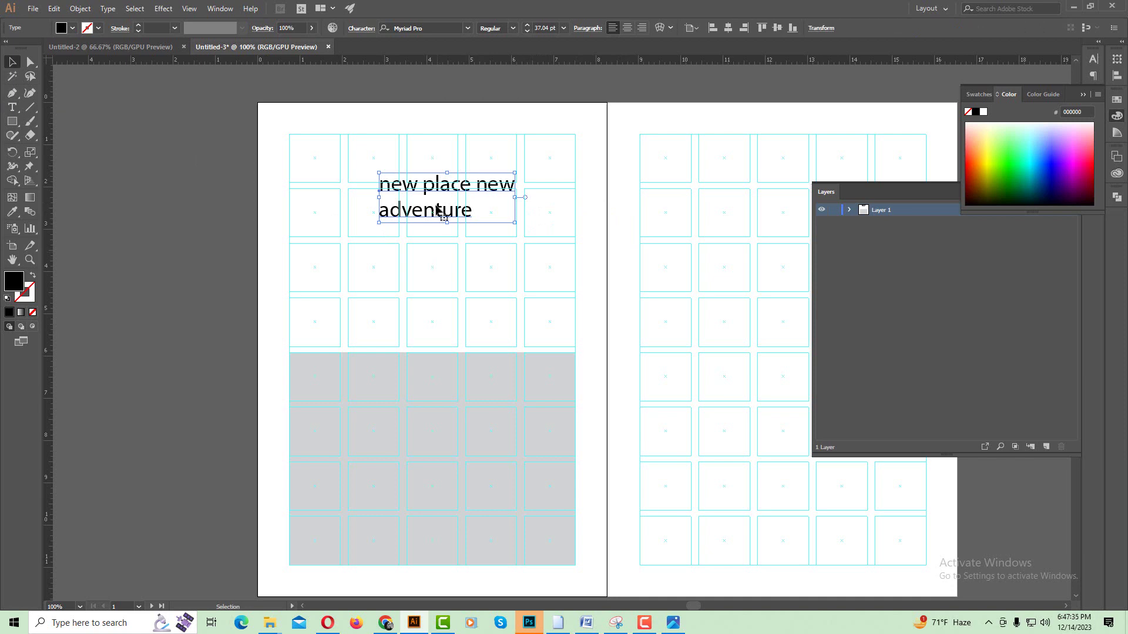
left_click_drag(422, 201, 347, 167)
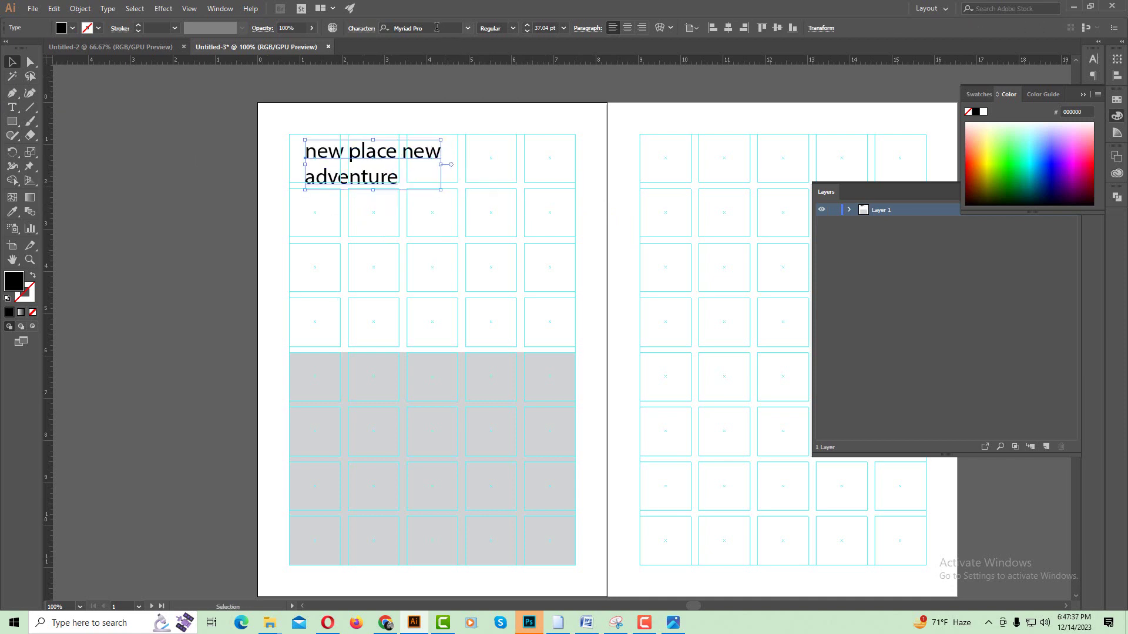
left_click(435, 28)
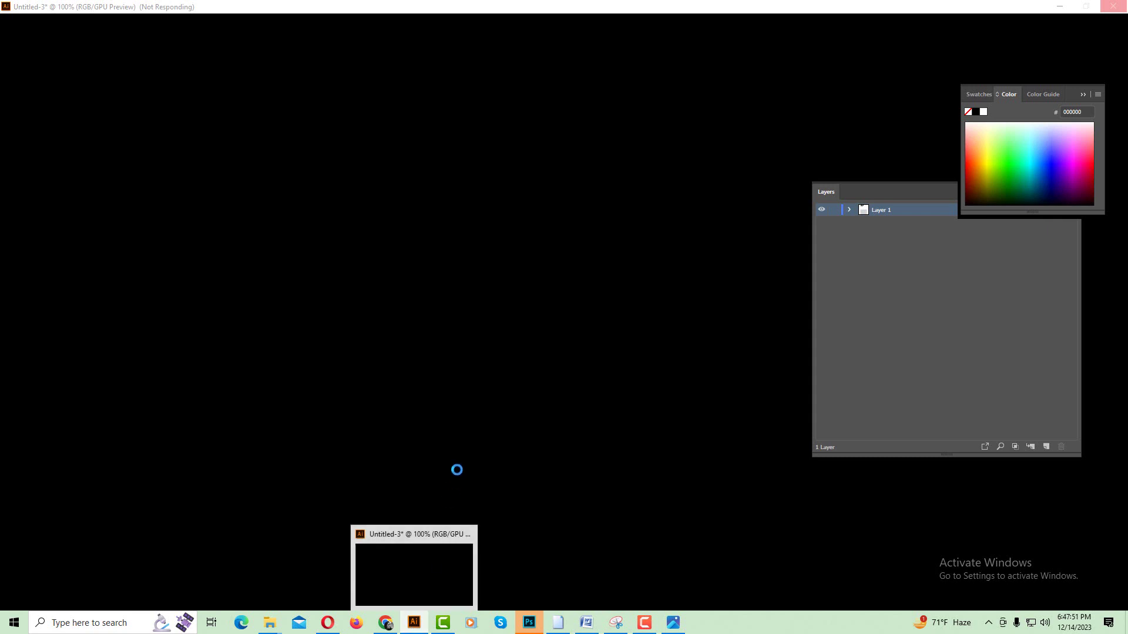
Step: Drag the three downloaded Unsplash JPGs from Downloads into Photoshop to open them
left_click(269, 622)
left_click_drag(262, 172, 528, 488)
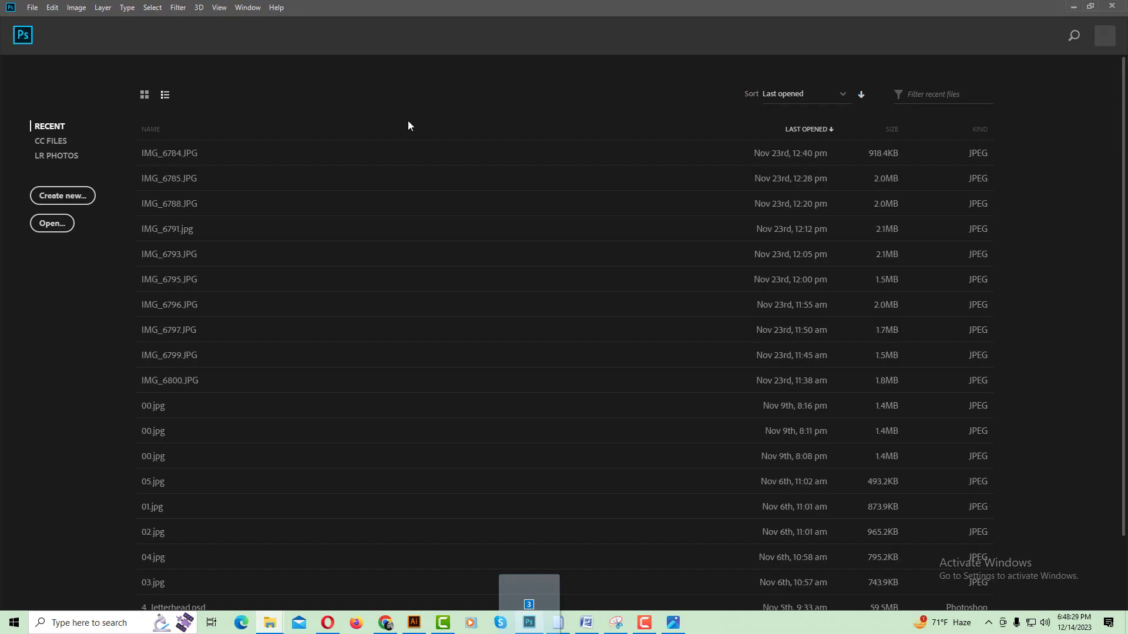
left_click_drag(409, 125, 297, 70)
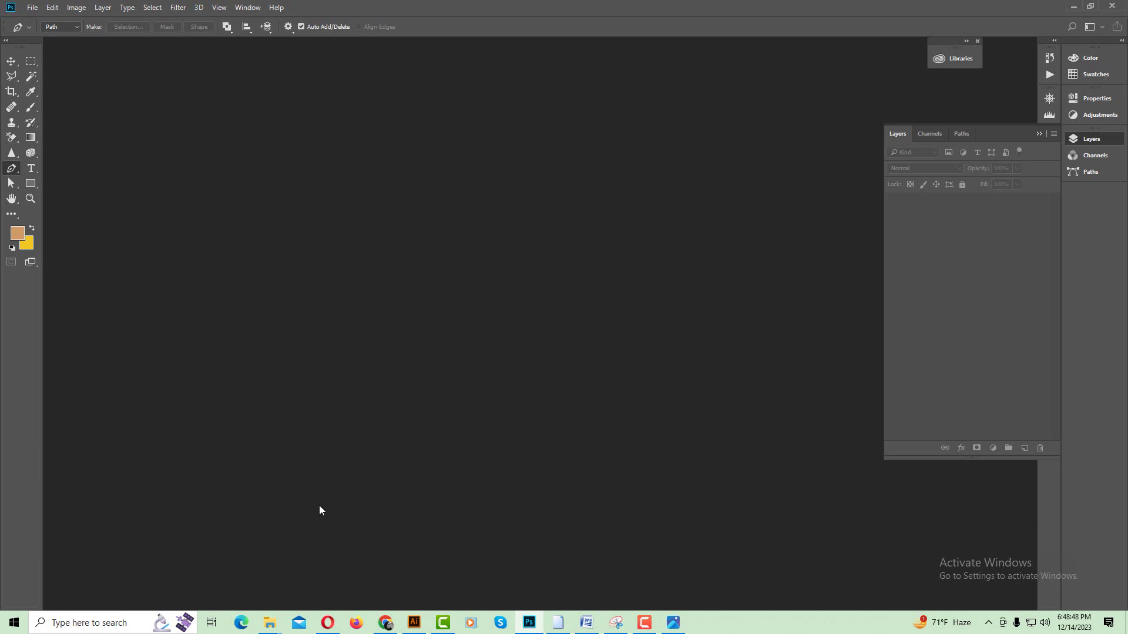
mouse_move(270, 622)
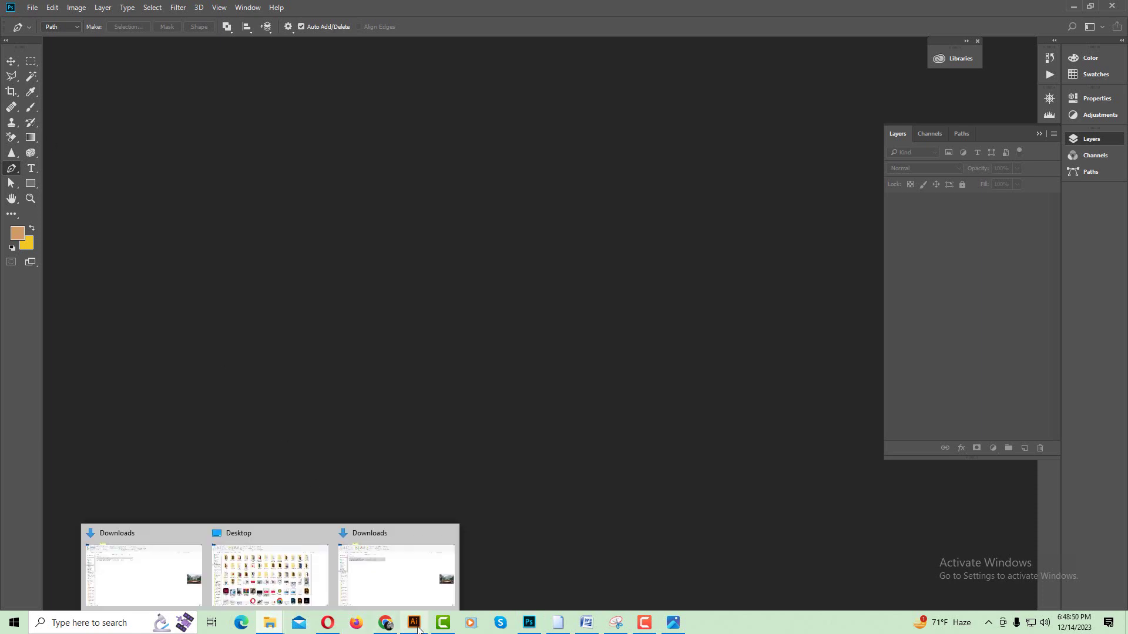
left_click(414, 623)
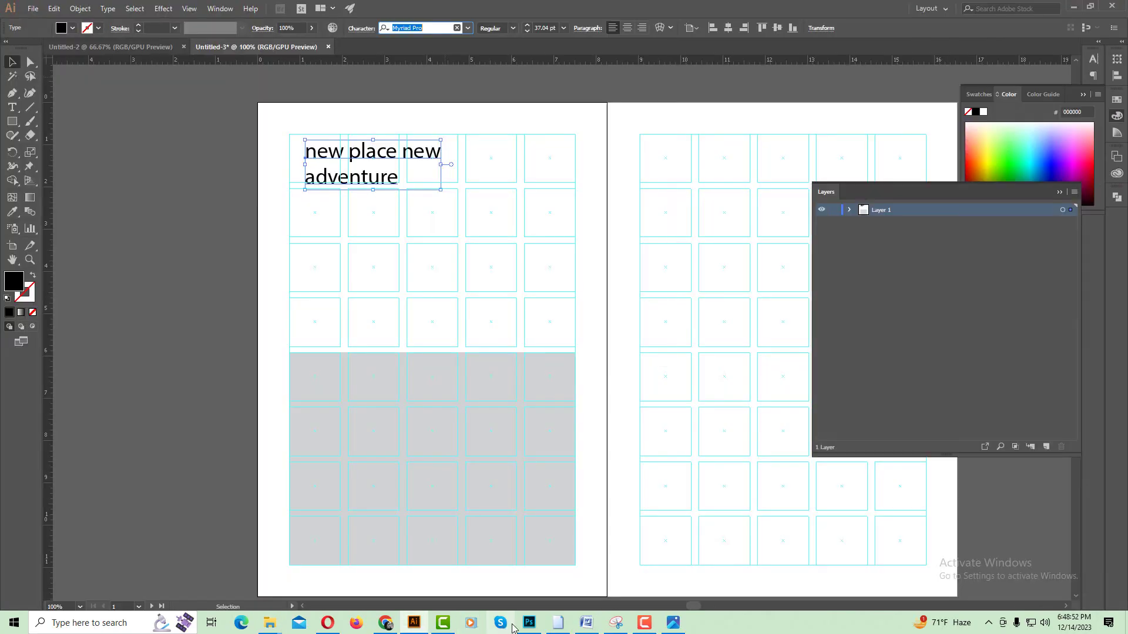
left_click(528, 625)
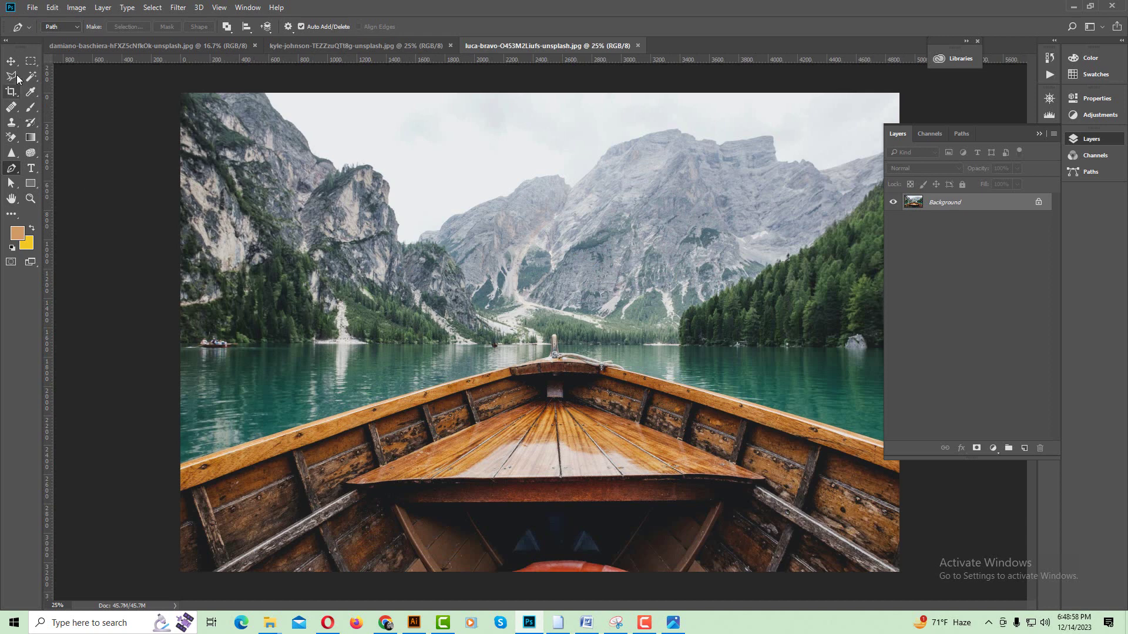
Step: Resize the boat photo to 1500 × 1000 px and save it as JPEG at quality 7
left_click(11, 62)
left_click(77, 8)
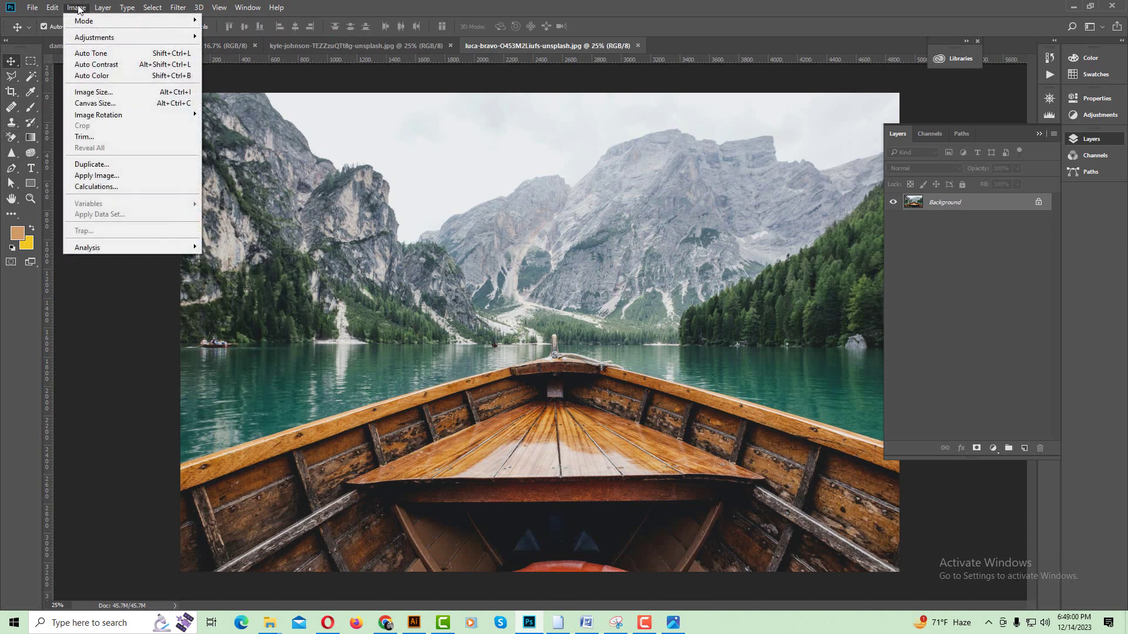
left_click(93, 91)
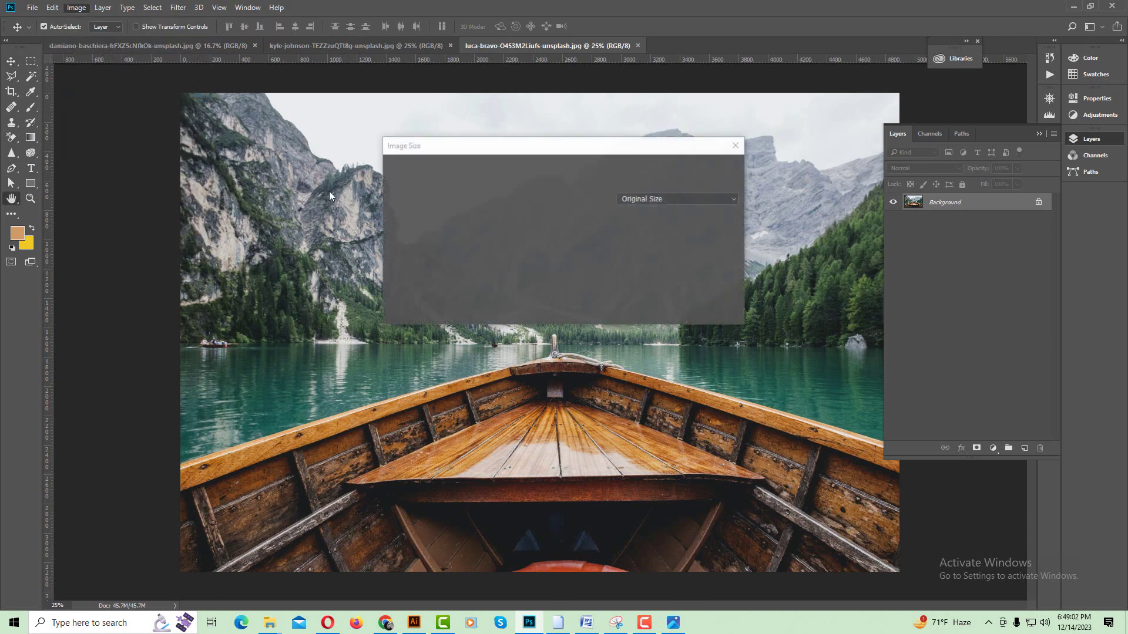
left_click(649, 217)
left_click_drag(637, 218, 616, 222)
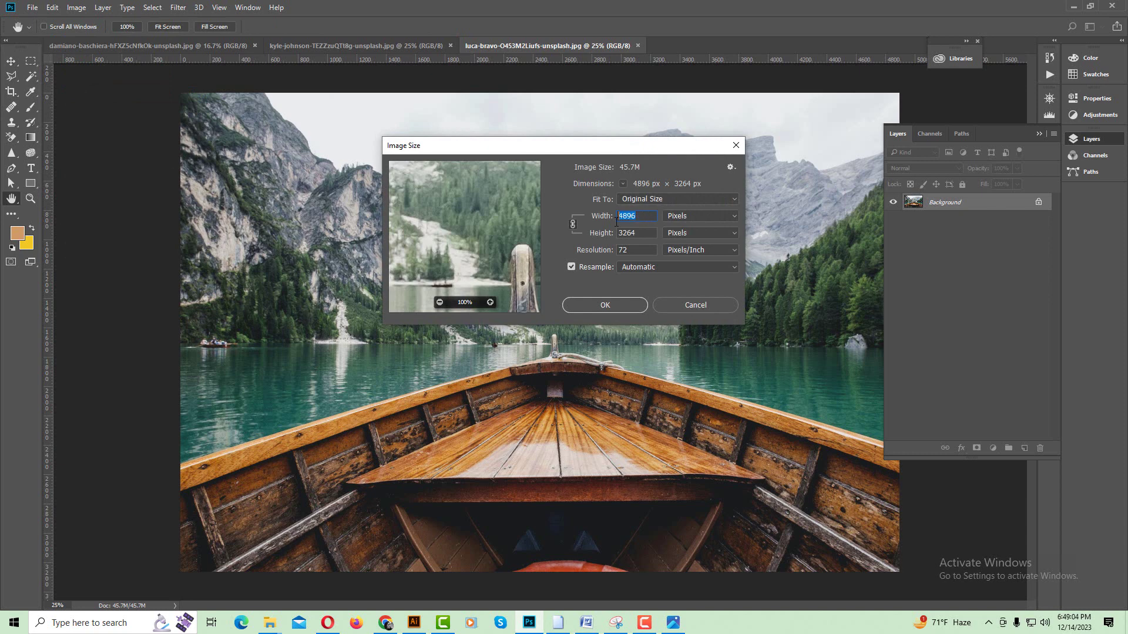
type("1500")
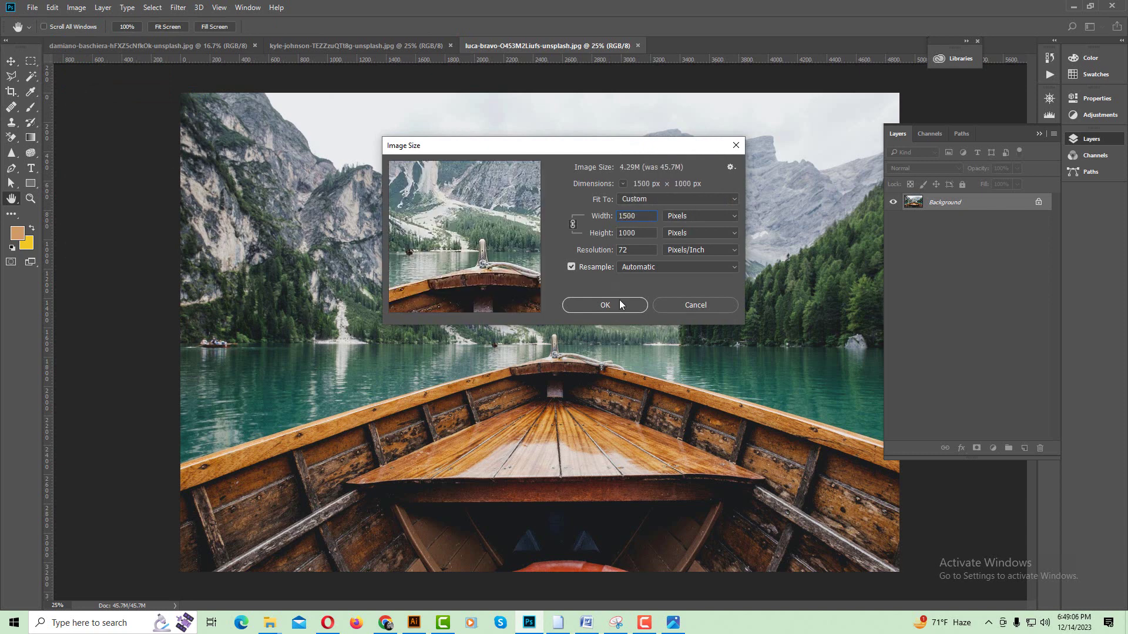
left_click(619, 304)
key("ctrl+s")
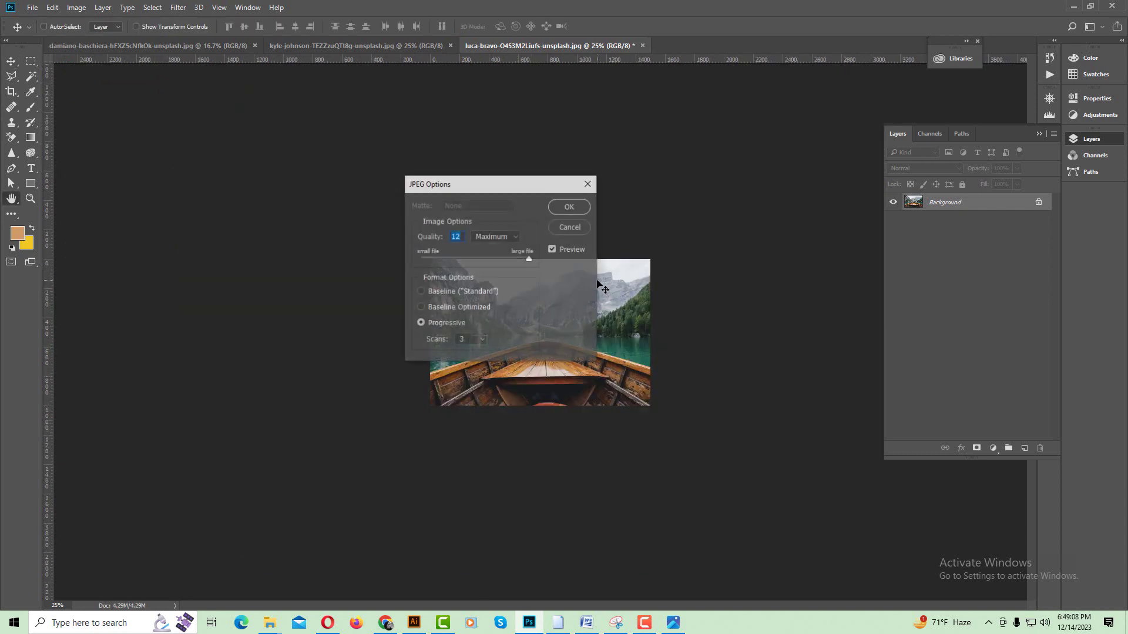
left_click_drag(507, 258, 486, 258)
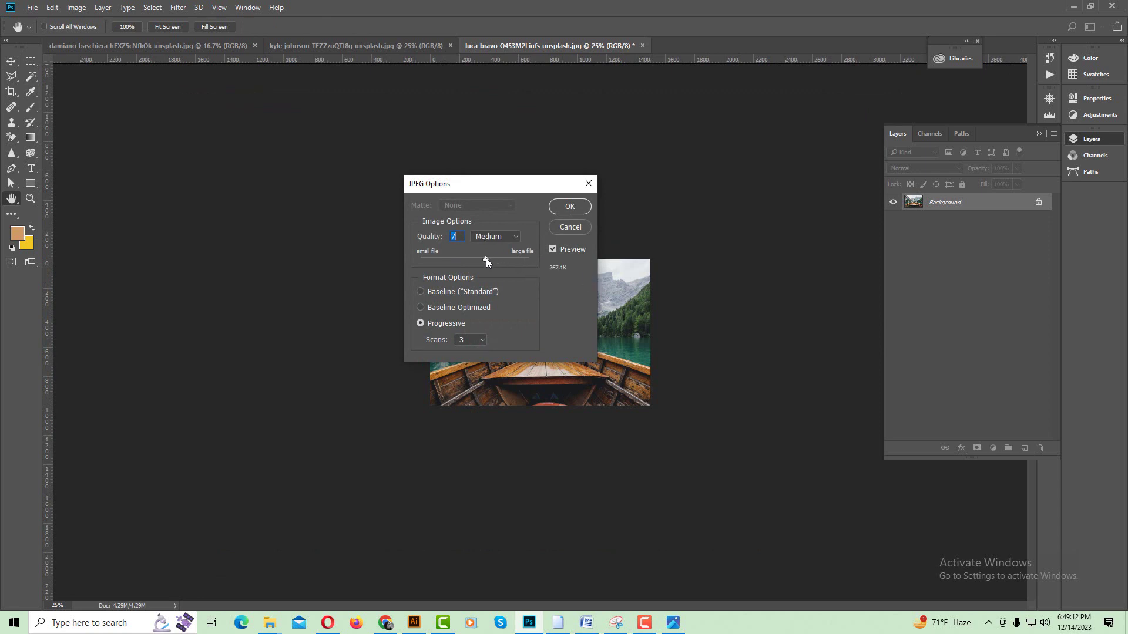
left_click(567, 206)
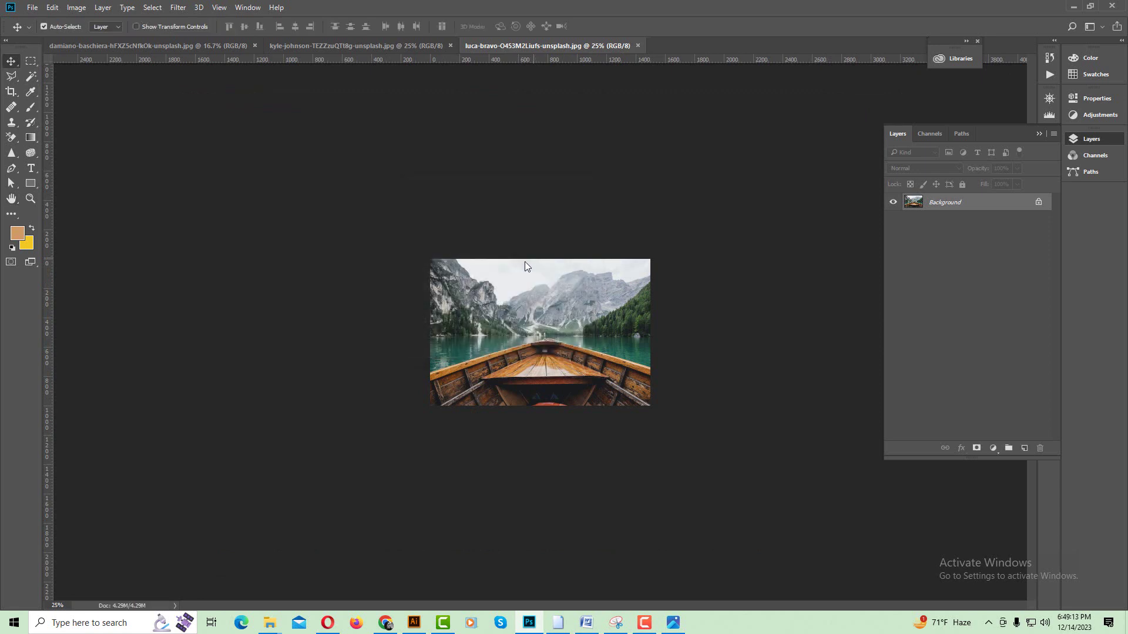
left_click(638, 45)
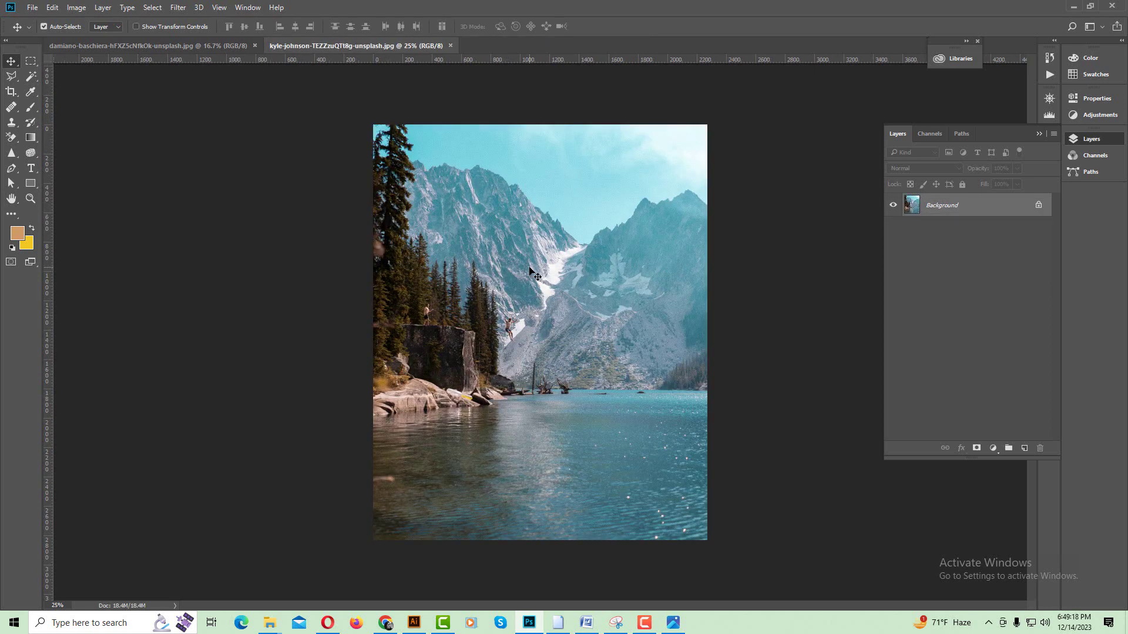
Step: Resize the lake photo to 1200 px wide and save it as JPEG at quality 6
left_click(76, 8)
left_click(94, 93)
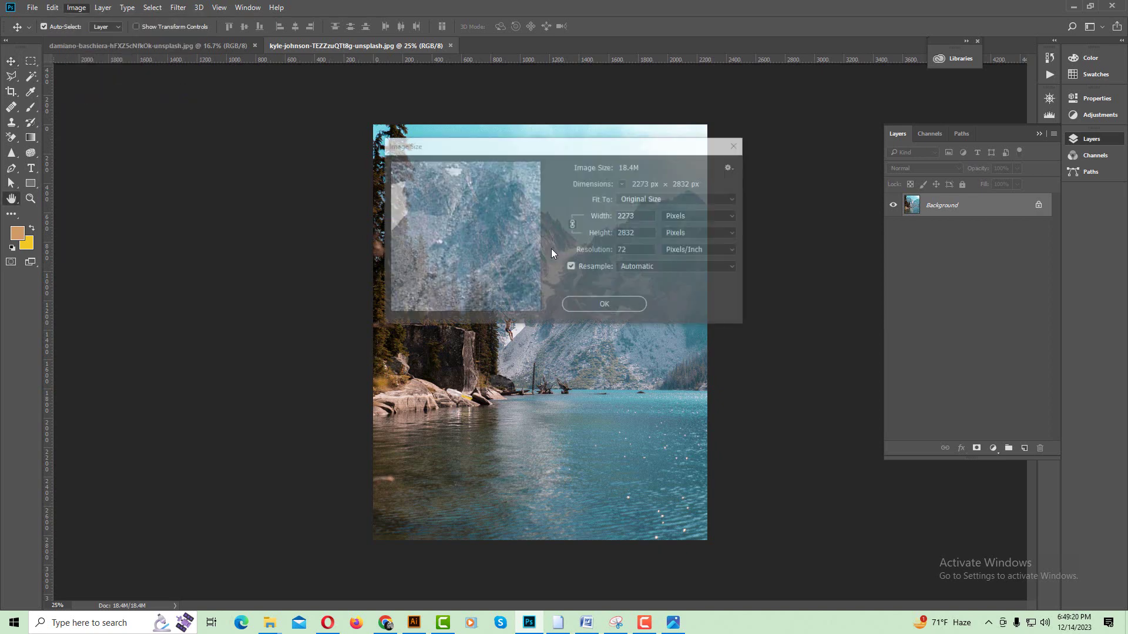
type("1200")
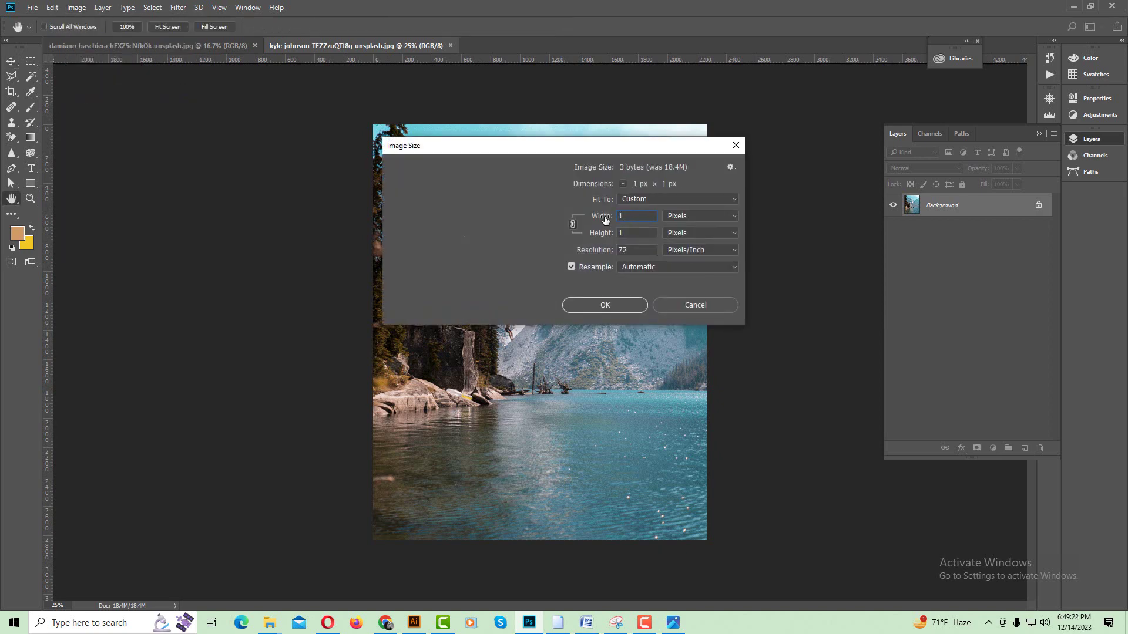
key("Return")
key("ctrl+s")
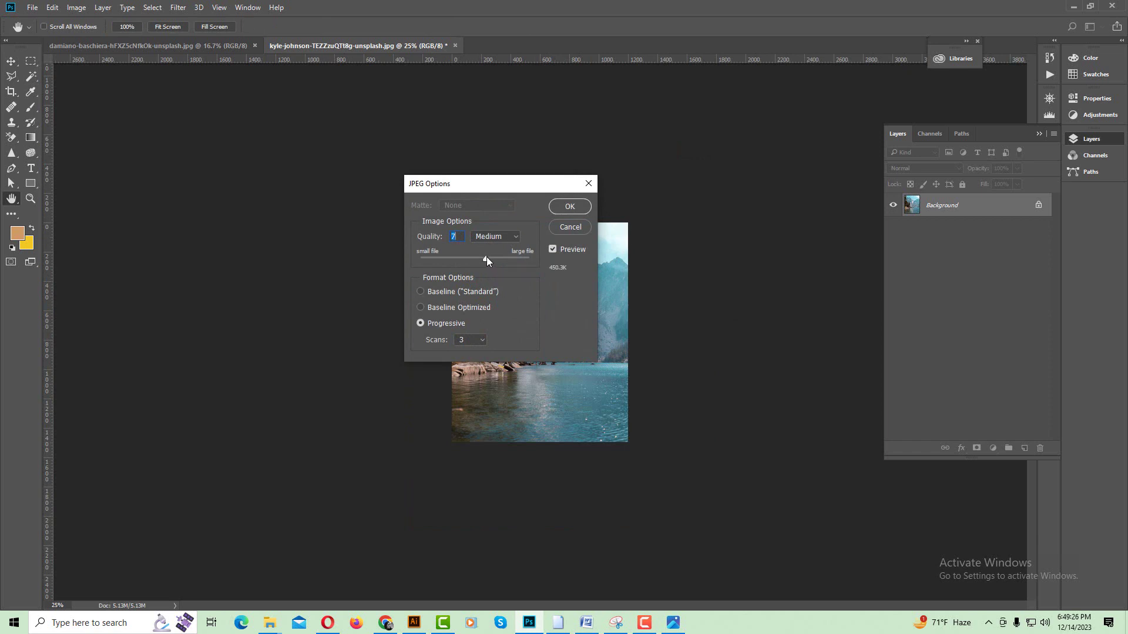
left_click_drag(487, 257, 475, 259)
left_click(569, 206)
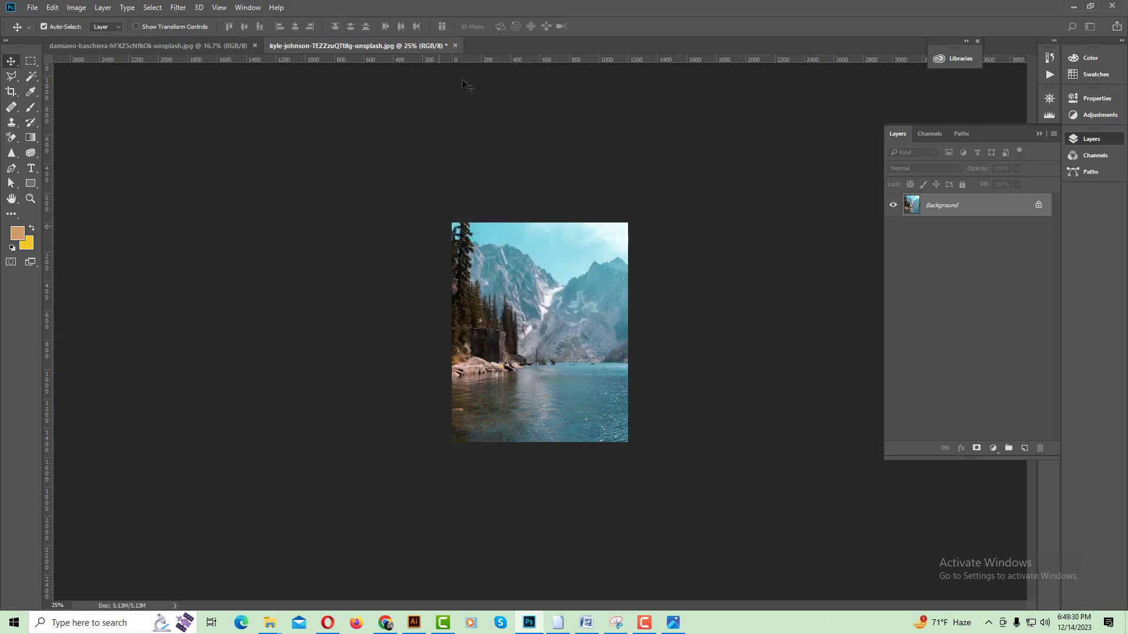
left_click(454, 46)
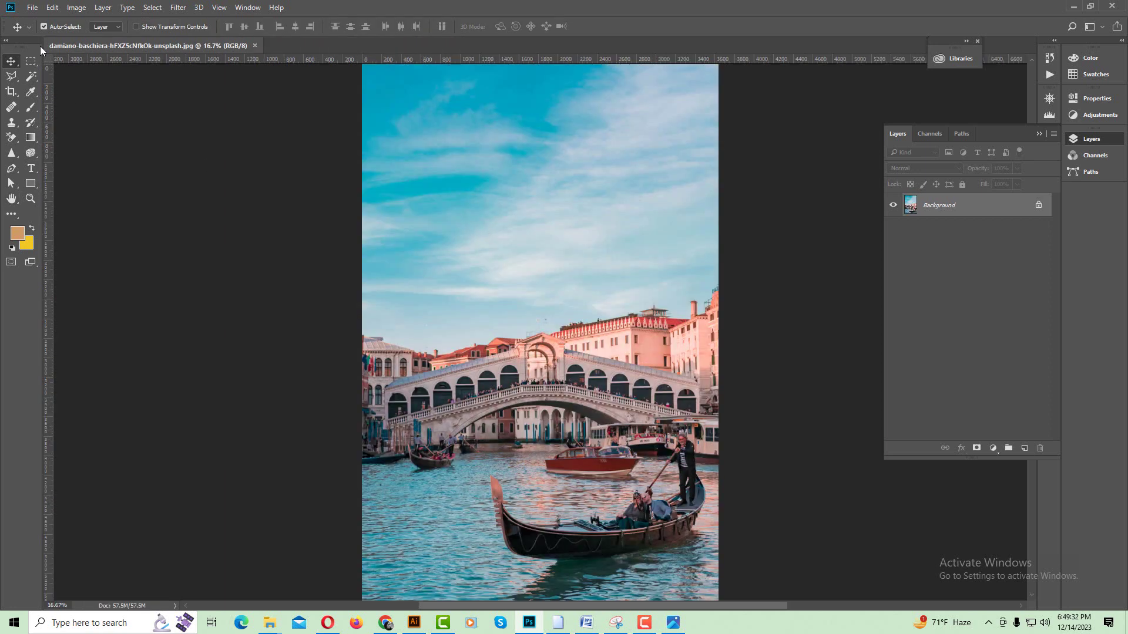
Step: Resize the Venice photo to 1500 px tall and save it as JPEG at quality 8
left_click(76, 7)
left_click(98, 88)
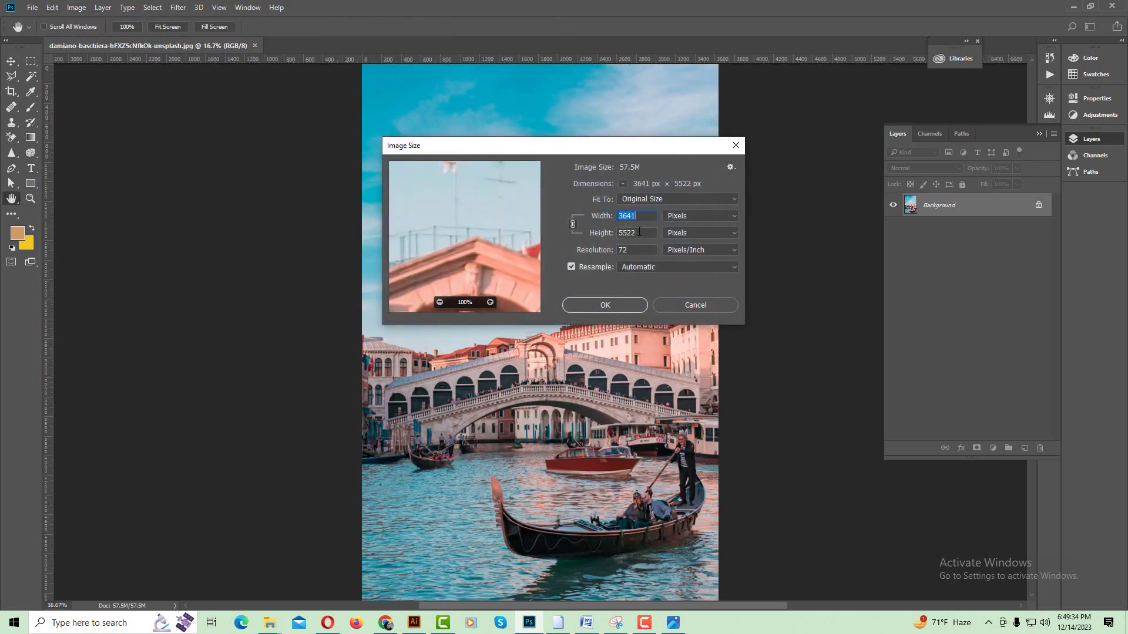
key("Tab")
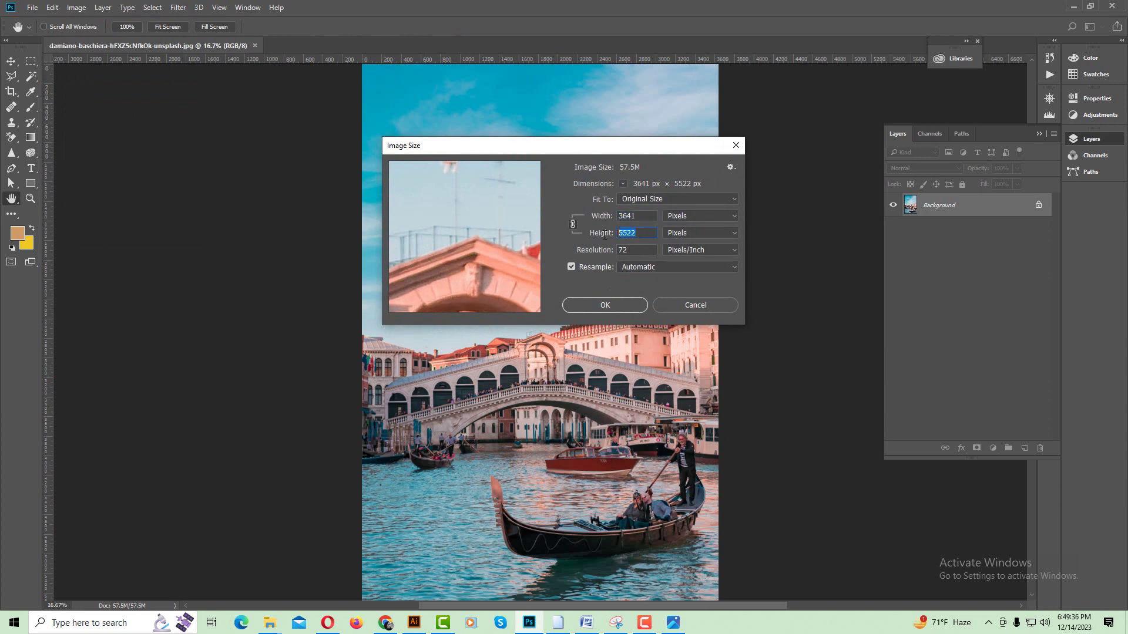
type("1500")
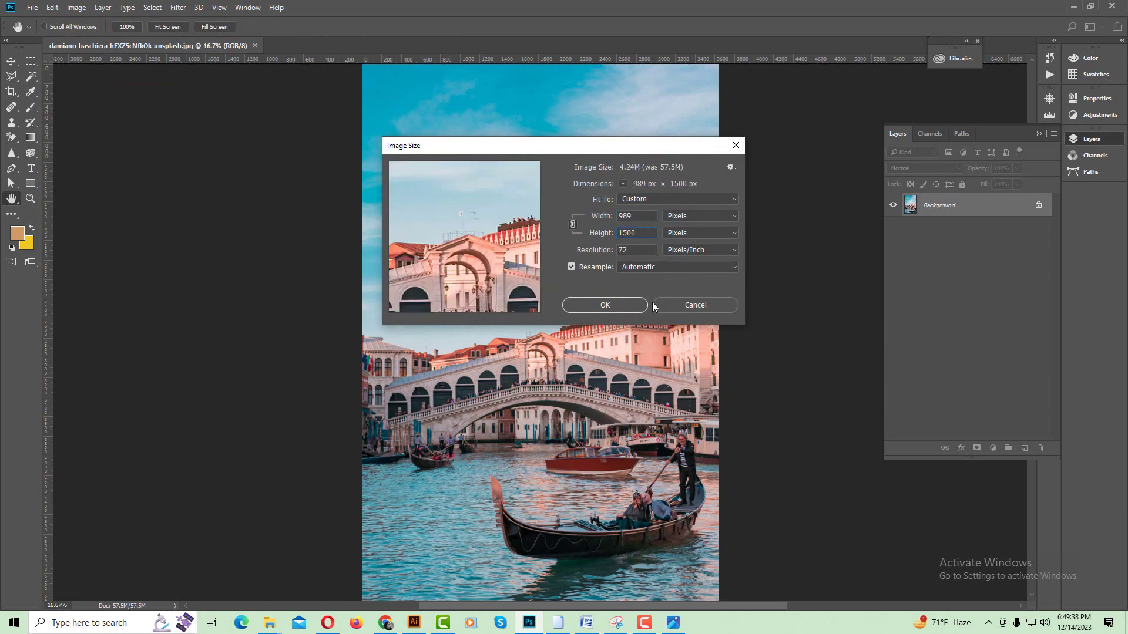
left_click(619, 305)
key("ctrl+s")
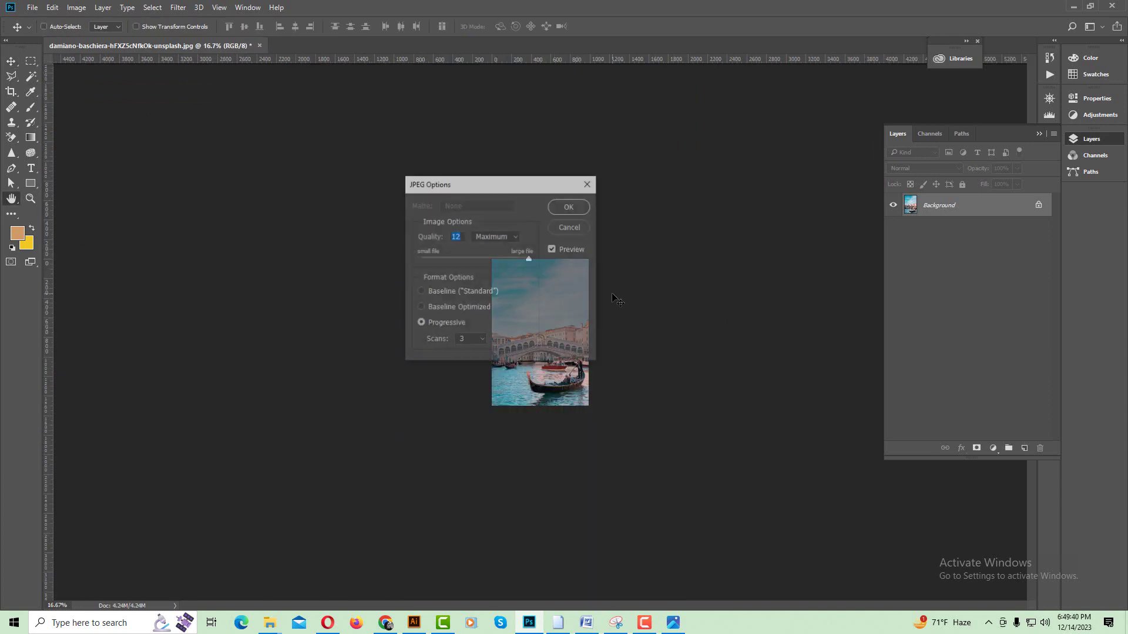
left_click_drag(528, 258, 488, 259)
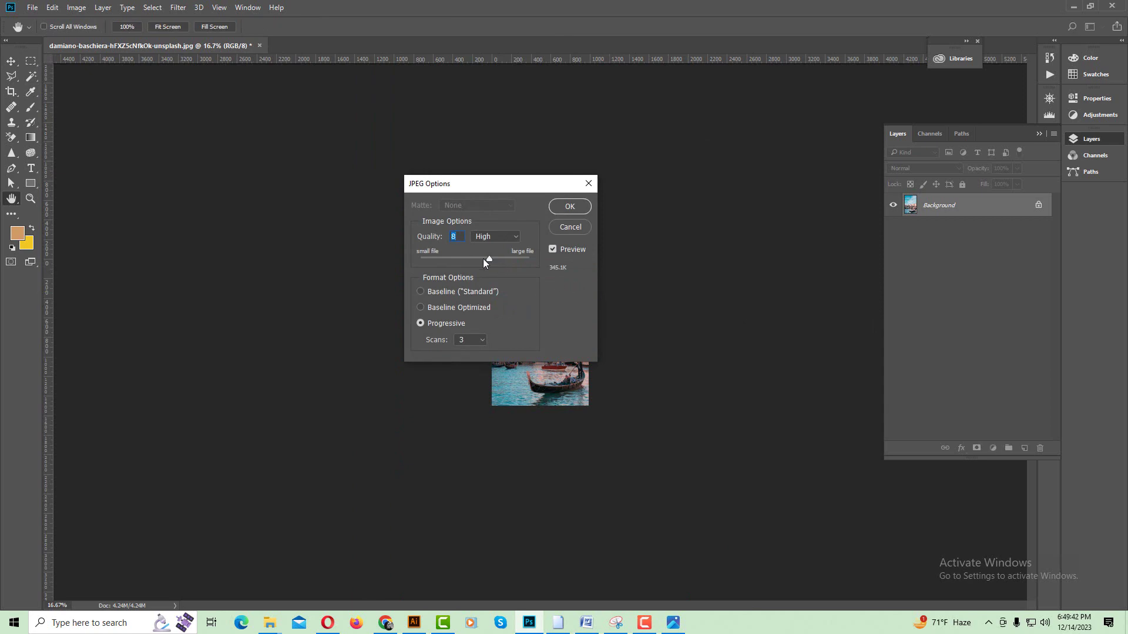
left_click(562, 207)
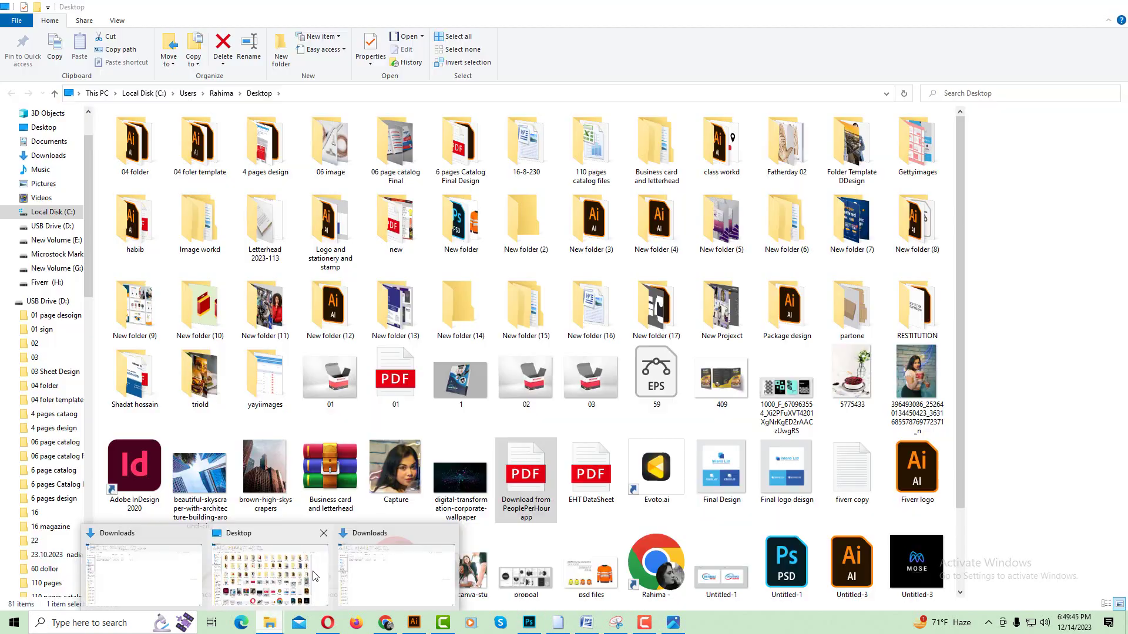
Step: Check the saved photos in Downloads: 287, 220 and 261 KB
mouse_move(270, 623)
left_click(364, 567)
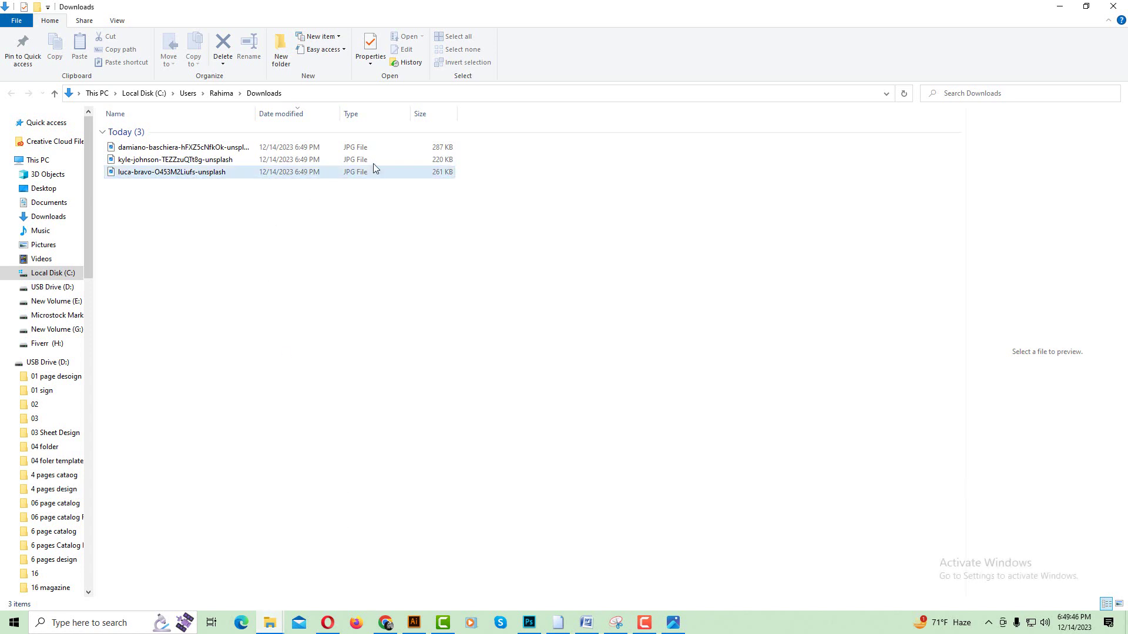
left_click(389, 159)
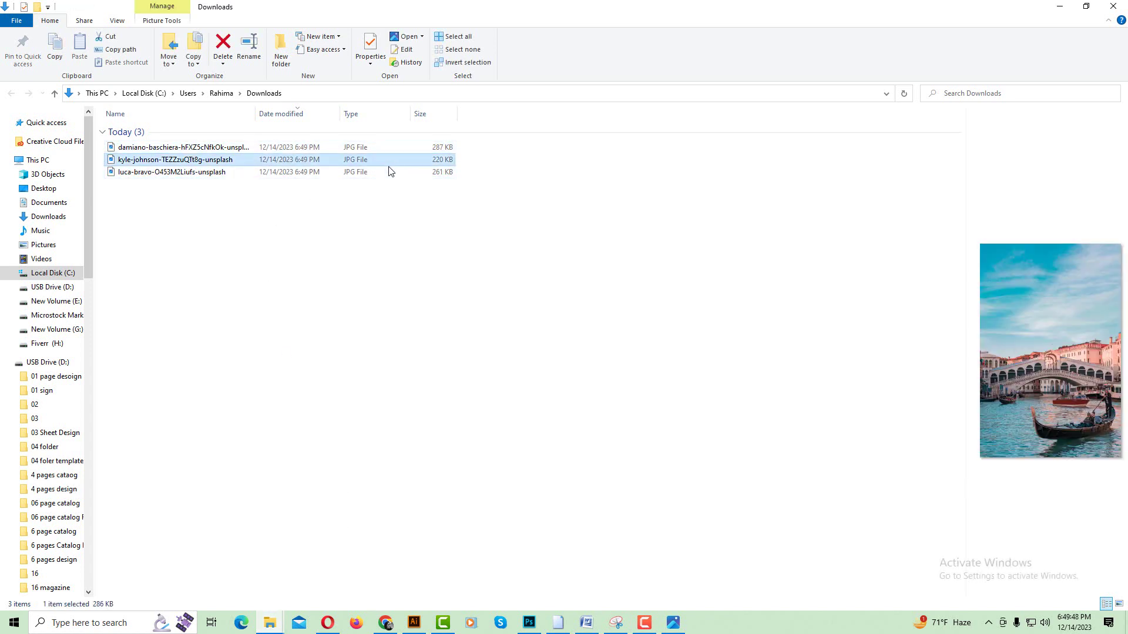
left_click(389, 171)
left_click(391, 158)
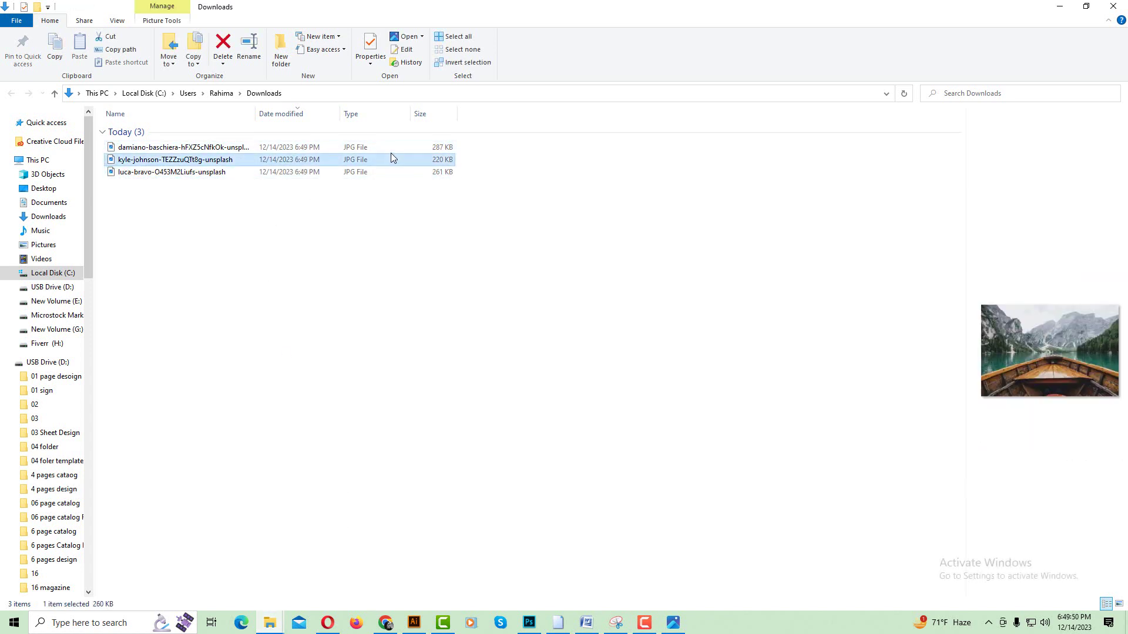
left_click(394, 221)
Step: Back in Illustrator, apply the Bebas Neue font to the headline
left_click(414, 623)
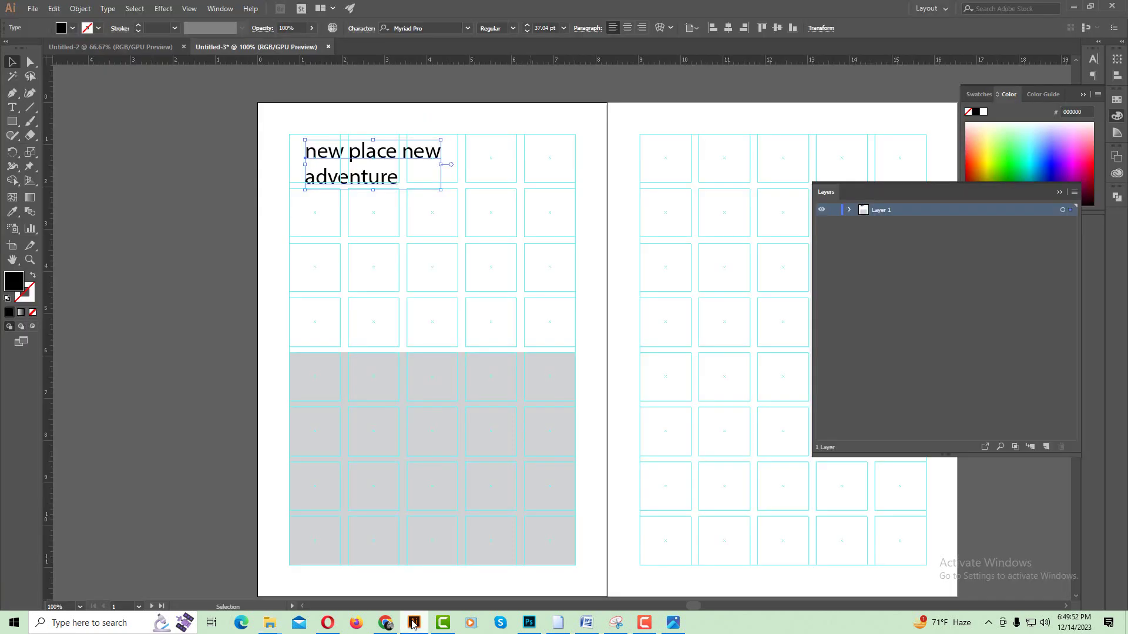
left_click(464, 303)
left_click_drag(445, 293, 428, 320)
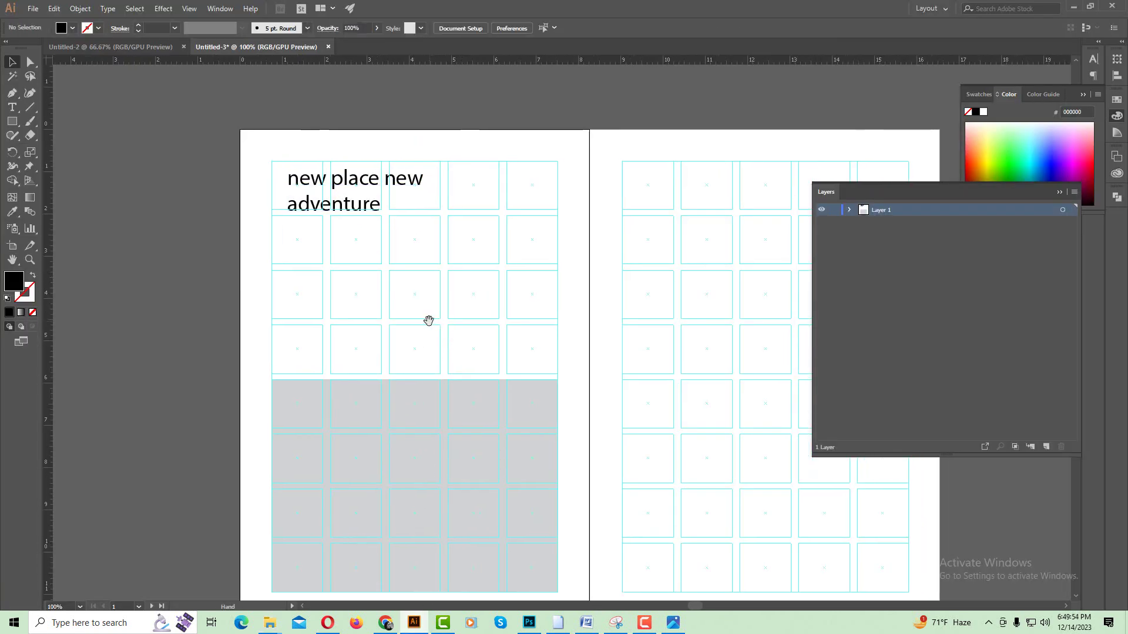
left_click(365, 182)
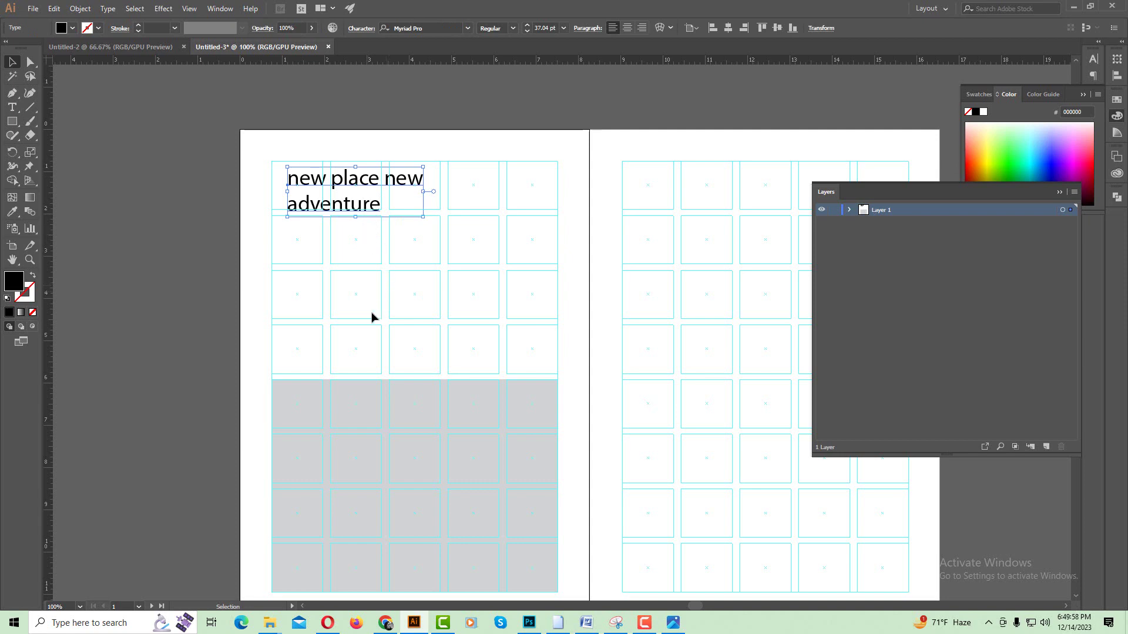
left_click(468, 31)
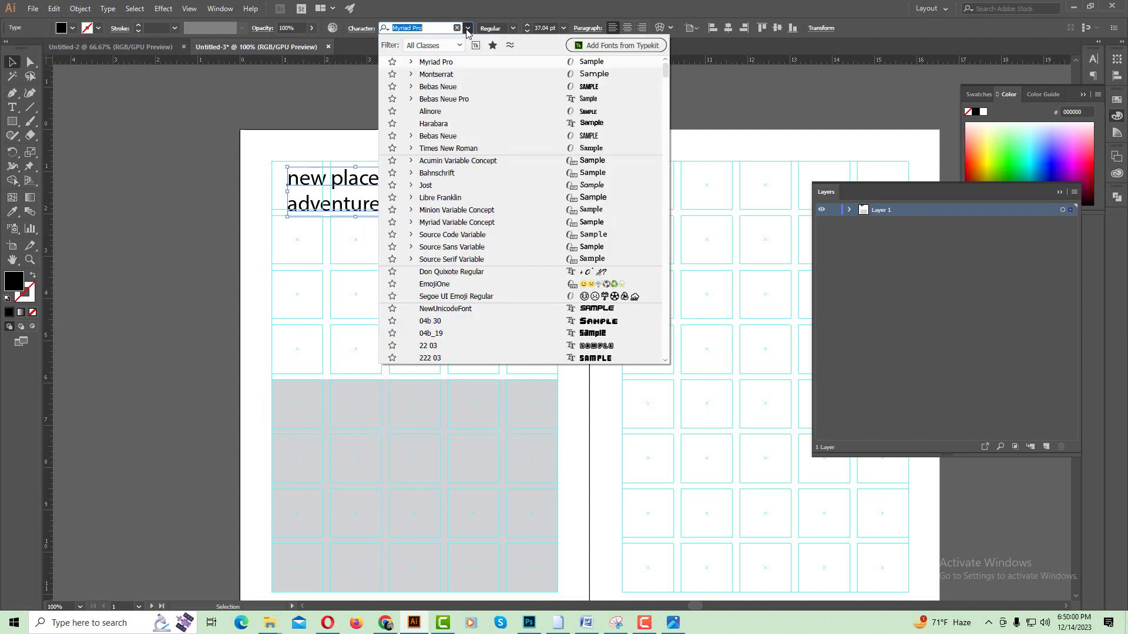
left_click(445, 88)
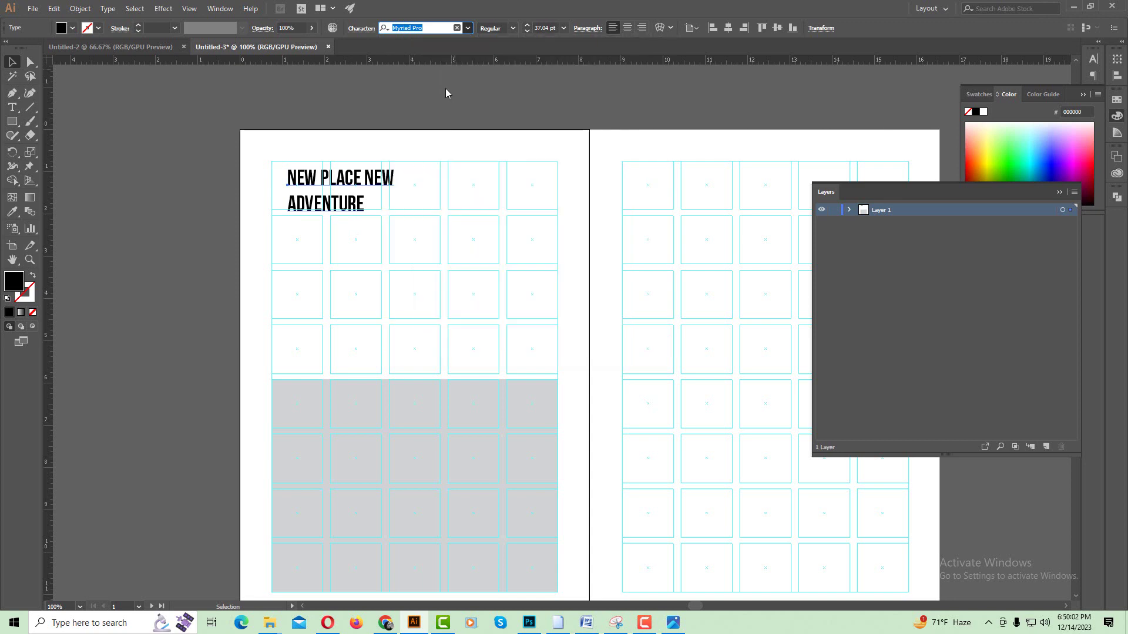
Step: Scale the headline up to about 80 pt at the top-left of the left page
left_click(405, 150)
left_click(366, 189)
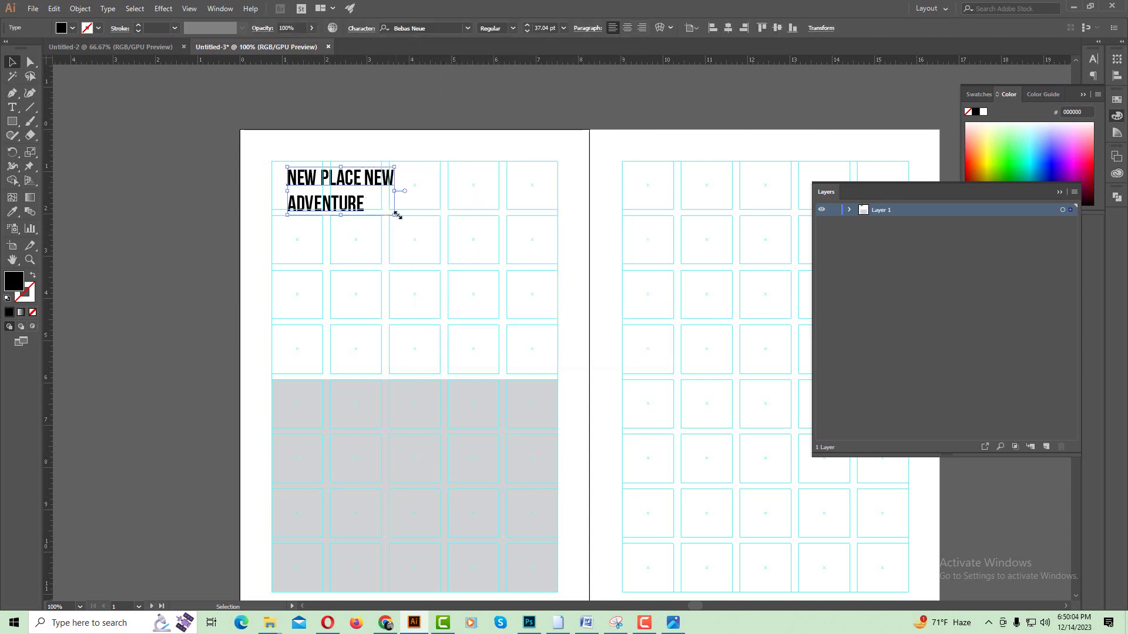
mouse_move(362, 187)
left_mouse_down()
mouse_move(344, 181)
mouse_move(498, 295)
left_mouse_up()
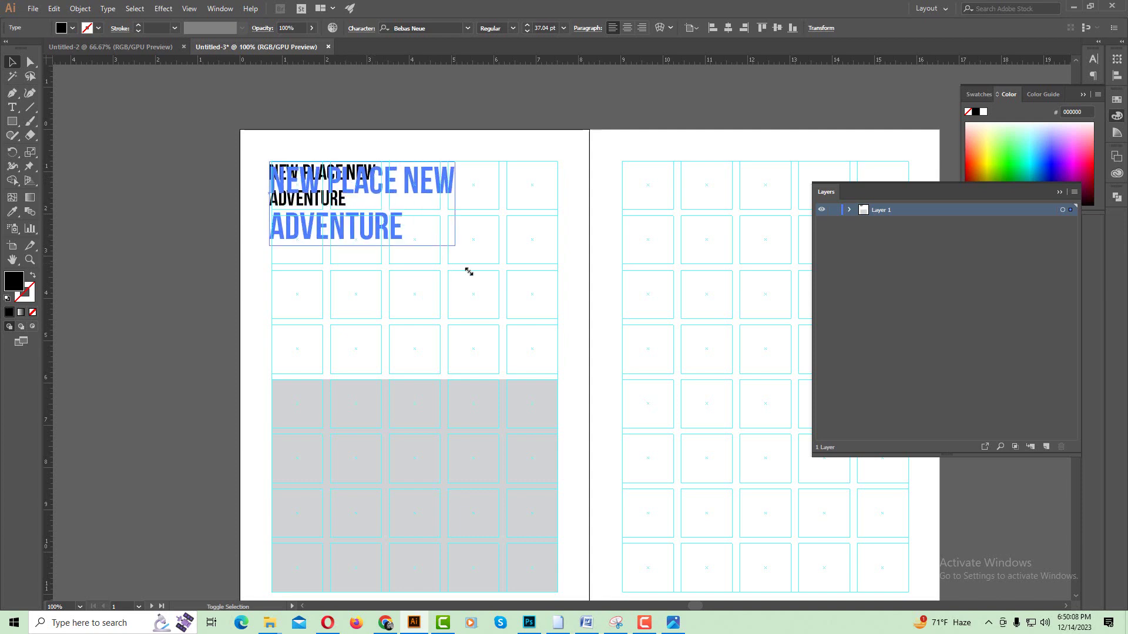
left_click(463, 347)
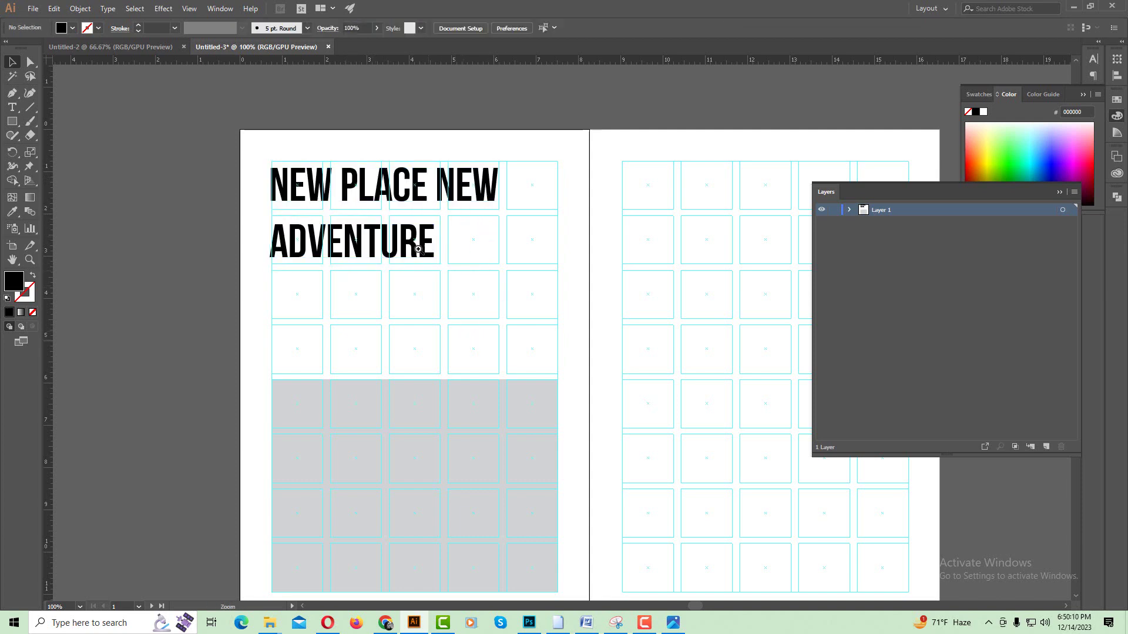
scroll(470, 320, "up", 4)
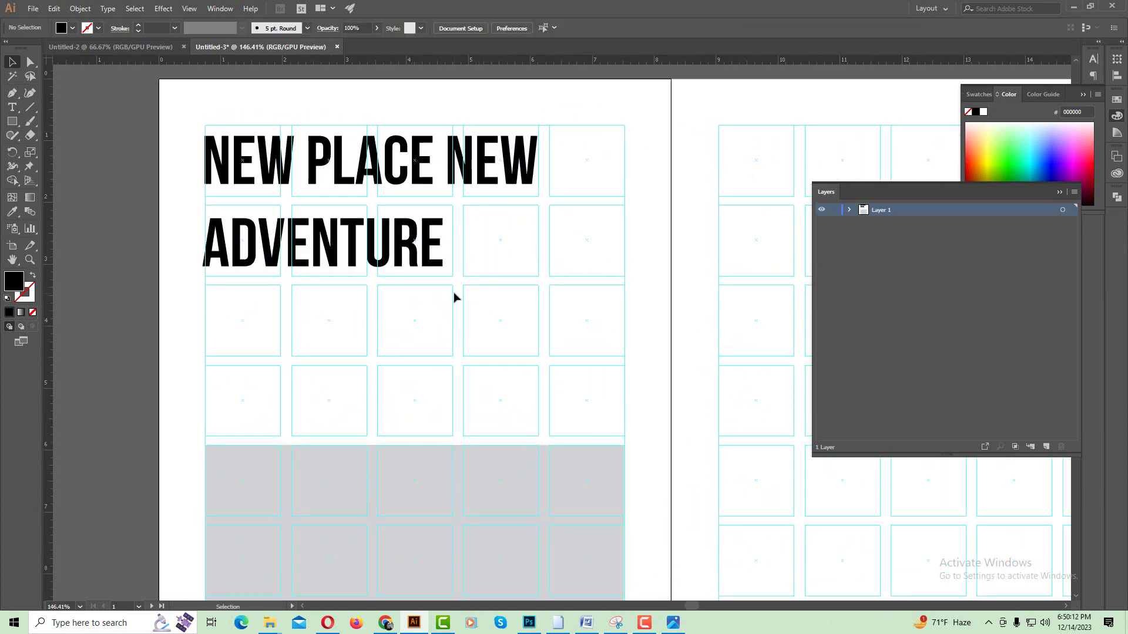
scroll(447, 282, "up", 1)
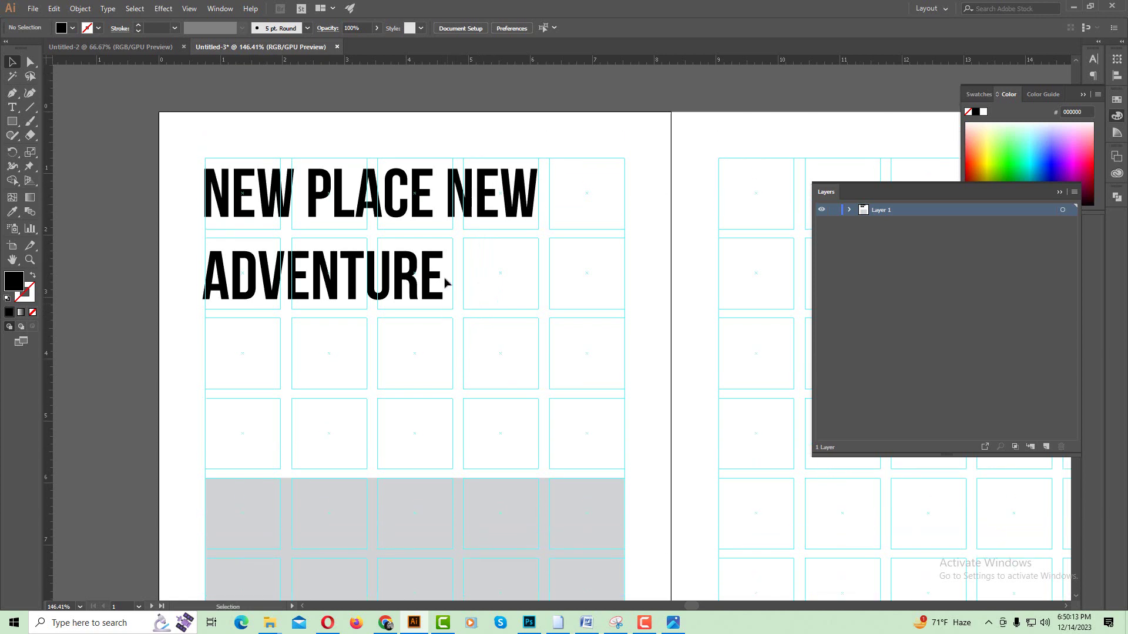
Step: Set the headline's line spacing to 86 pt in Character settings
left_click(426, 207)
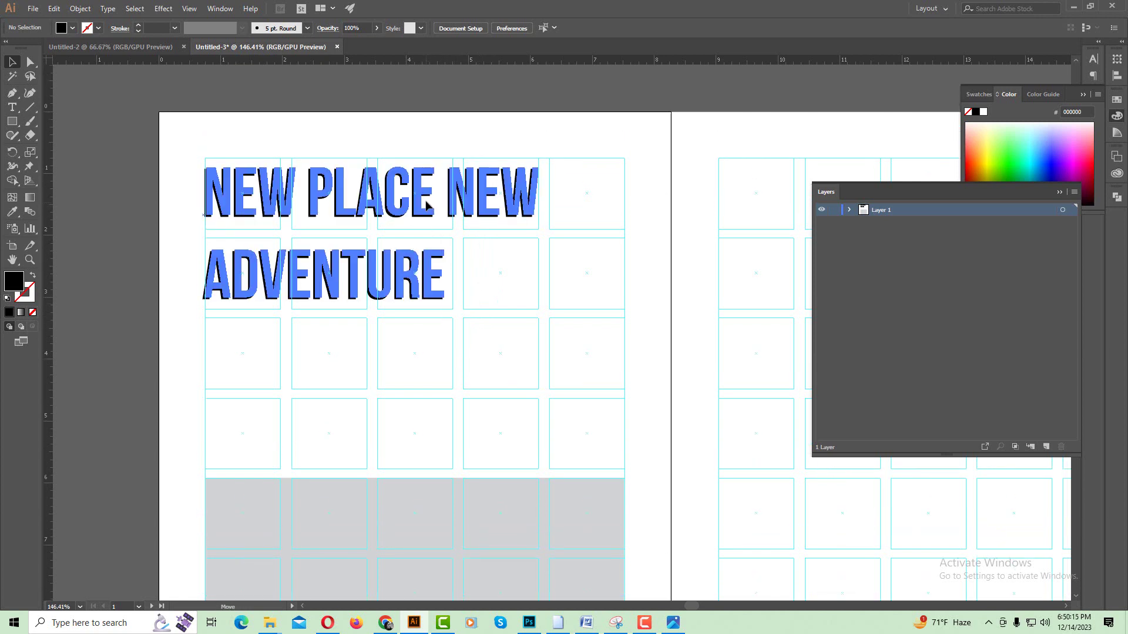
left_click(464, 349)
left_click(408, 287)
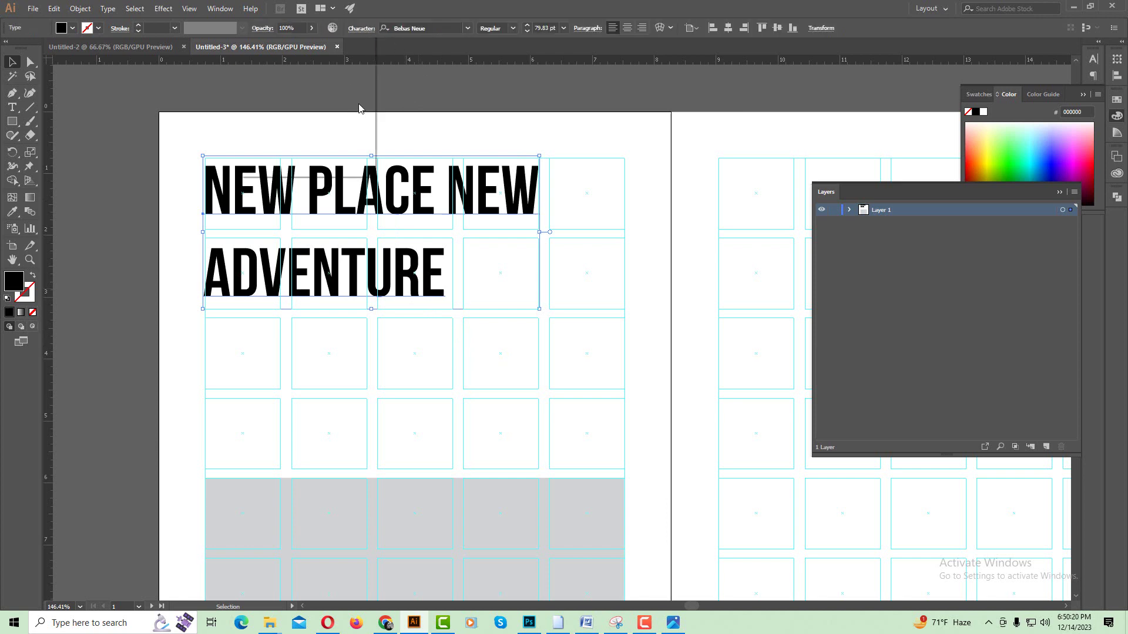
left_click(361, 27)
scroll(354, 81, "down", 5)
scroll(354, 81, "down", 4)
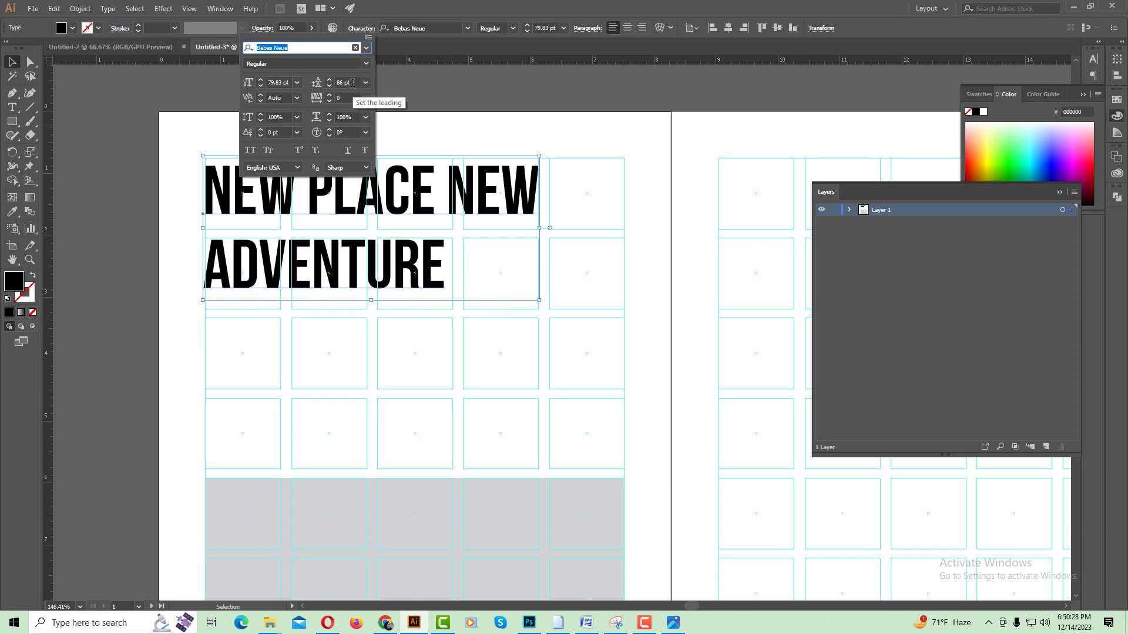
Step: Preview the whole spread without guides, then zoom in on the NEW PLACE NEW ADVENTURE headline
scroll(352, 83, "down", 2)
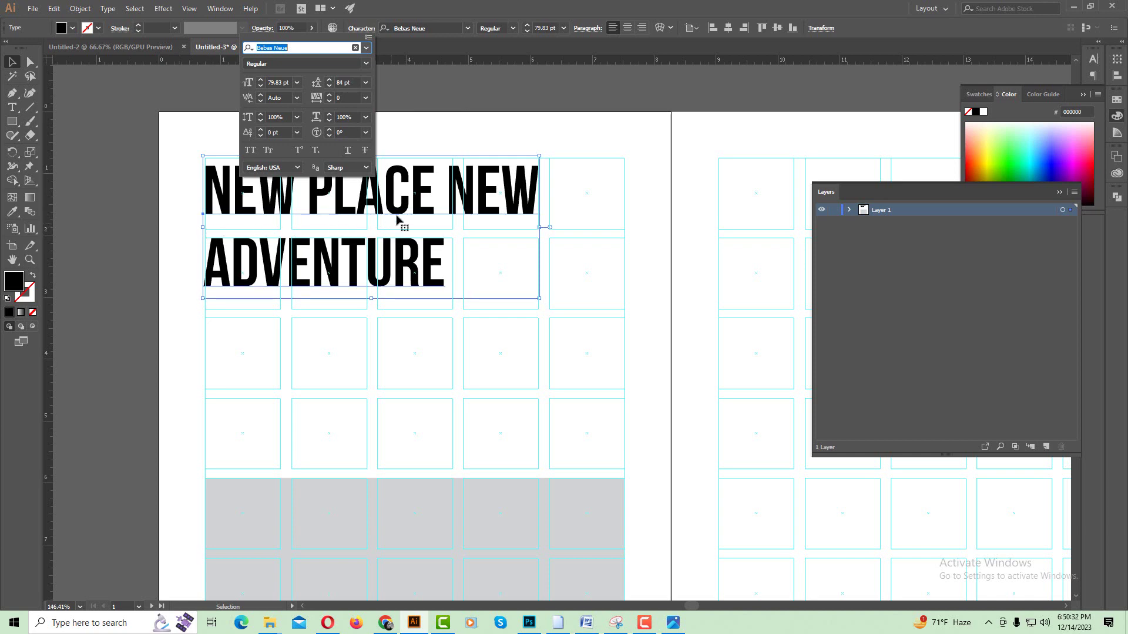
left_click(450, 114)
left_click(487, 317, "ctrl+alt")
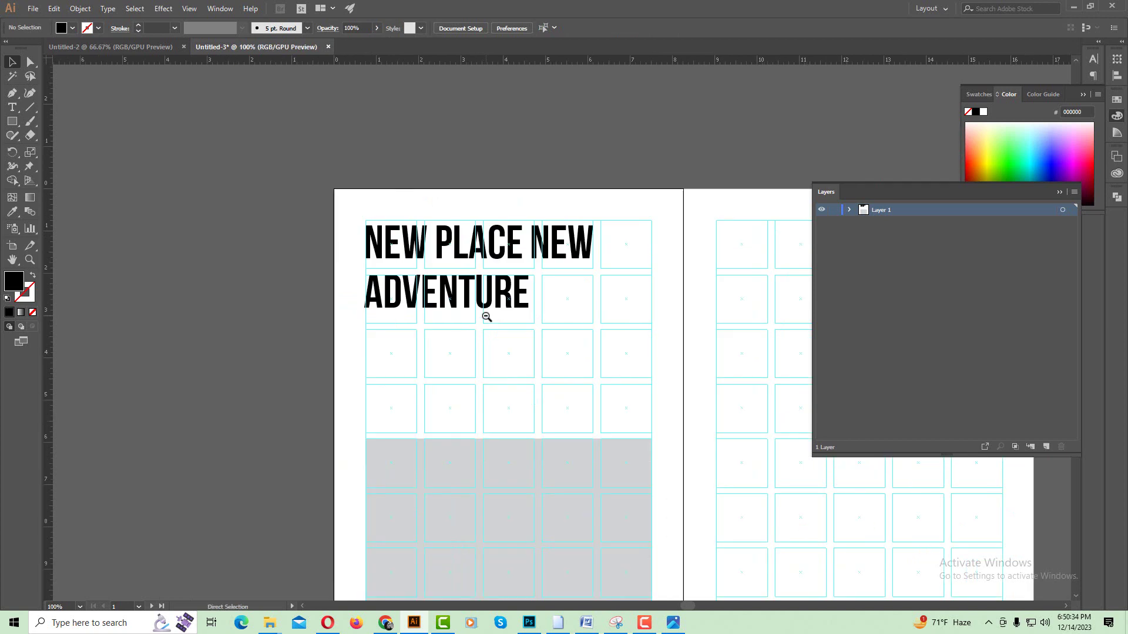
key("ctrl+semicolon")
left_click_drag(486, 317, 422, 279)
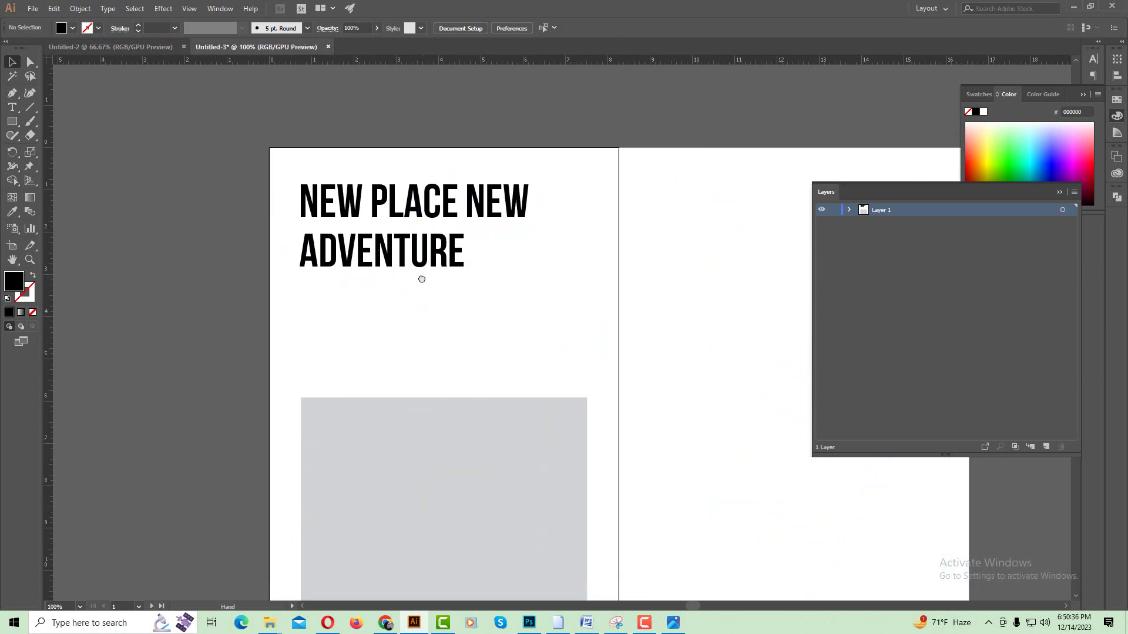
key("ctrl+semicolon")
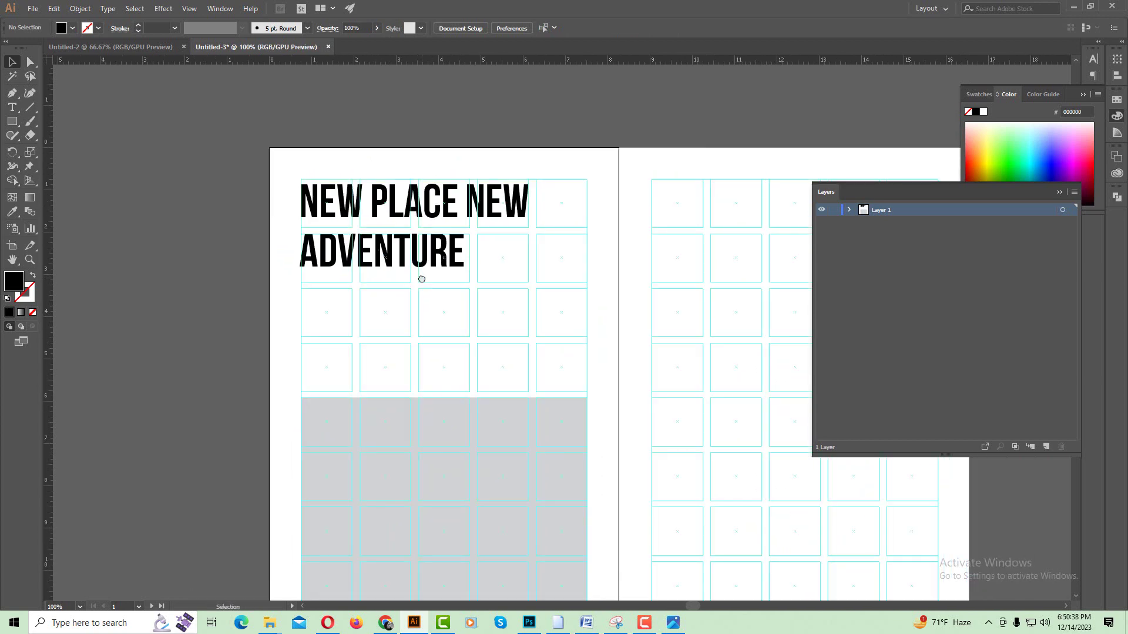
left_click(443, 253)
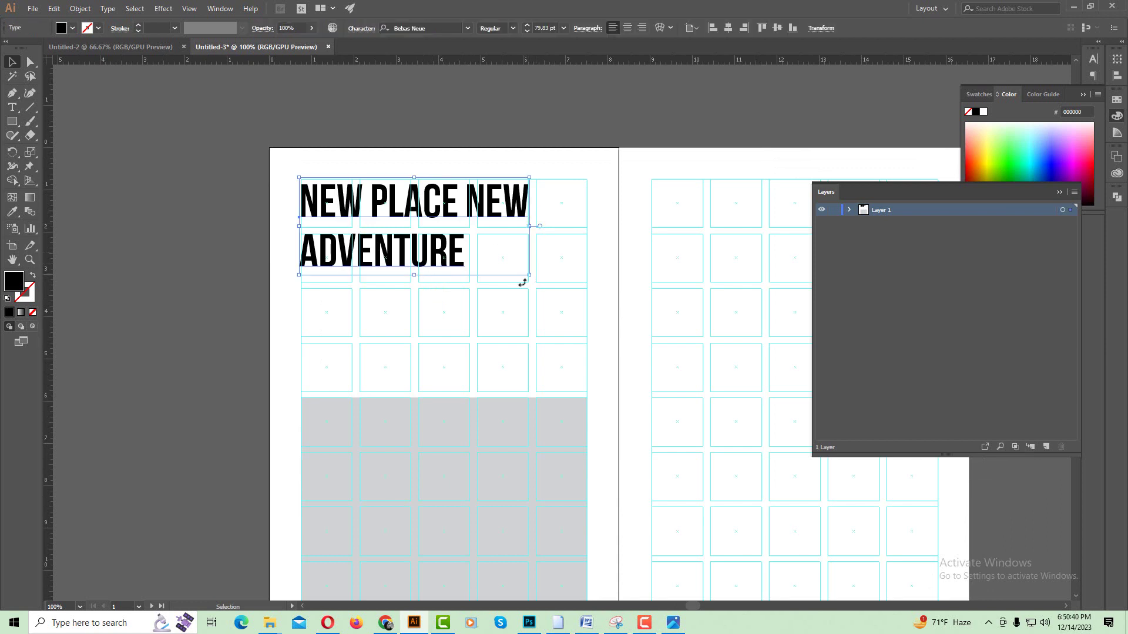
left_click(522, 318)
left_click_drag(502, 338, 498, 282)
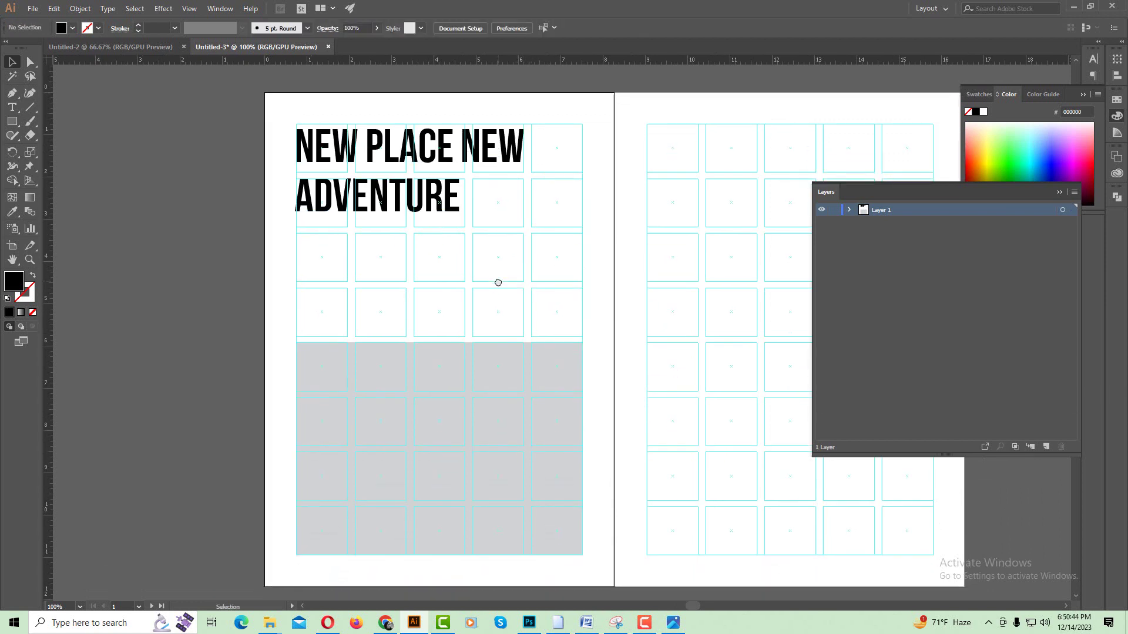
key("ctrl+equal")
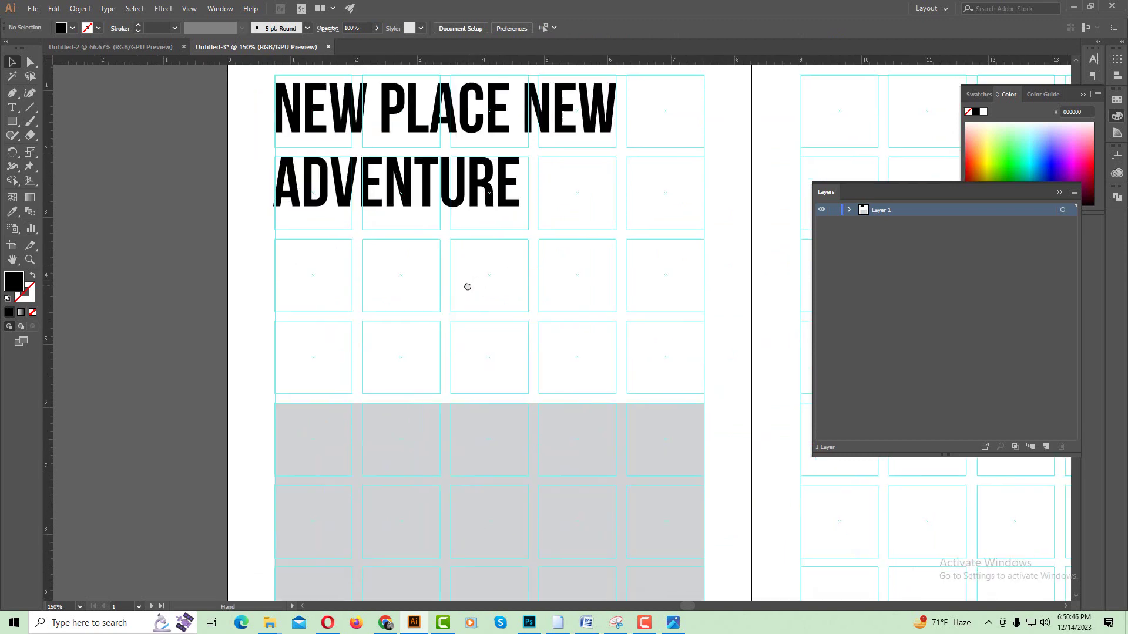
left_click(12, 108)
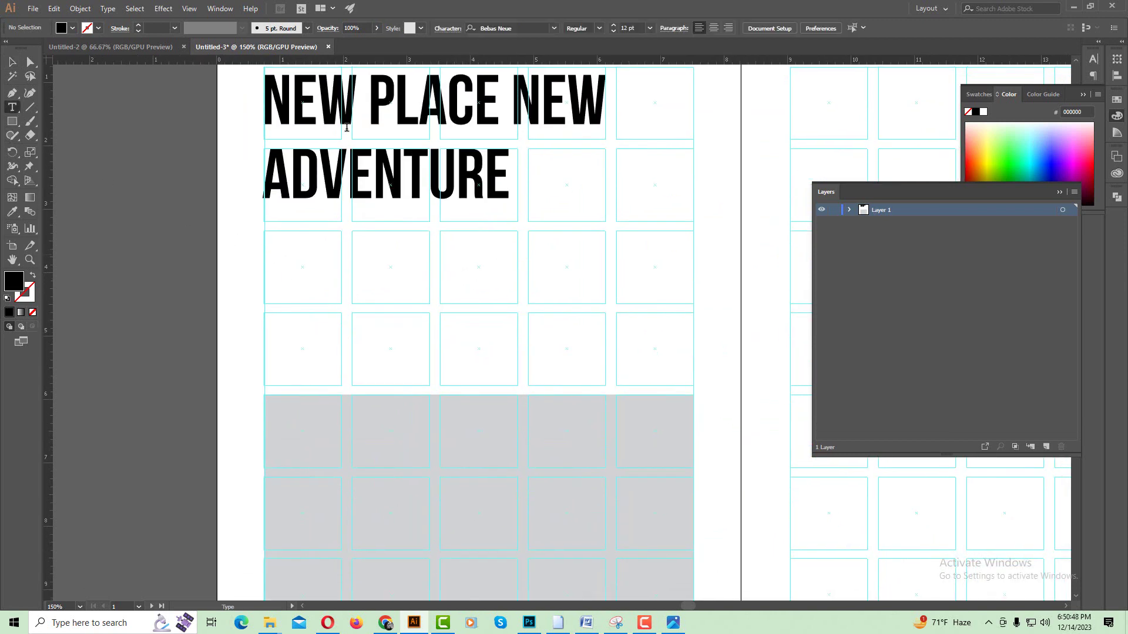
left_click(553, 28)
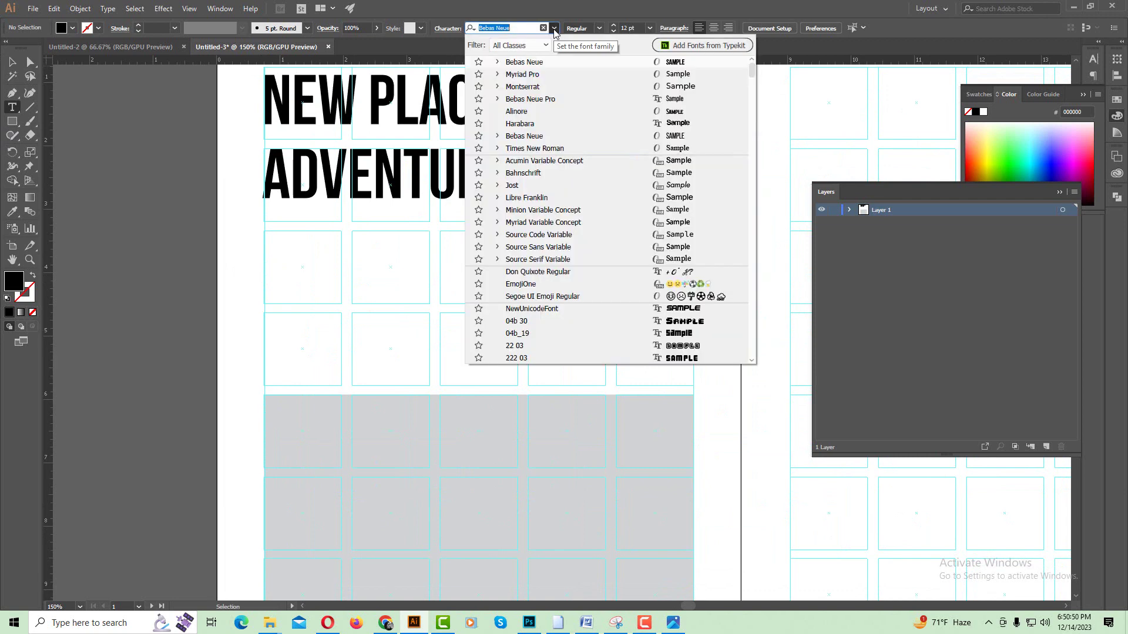
left_click(522, 87)
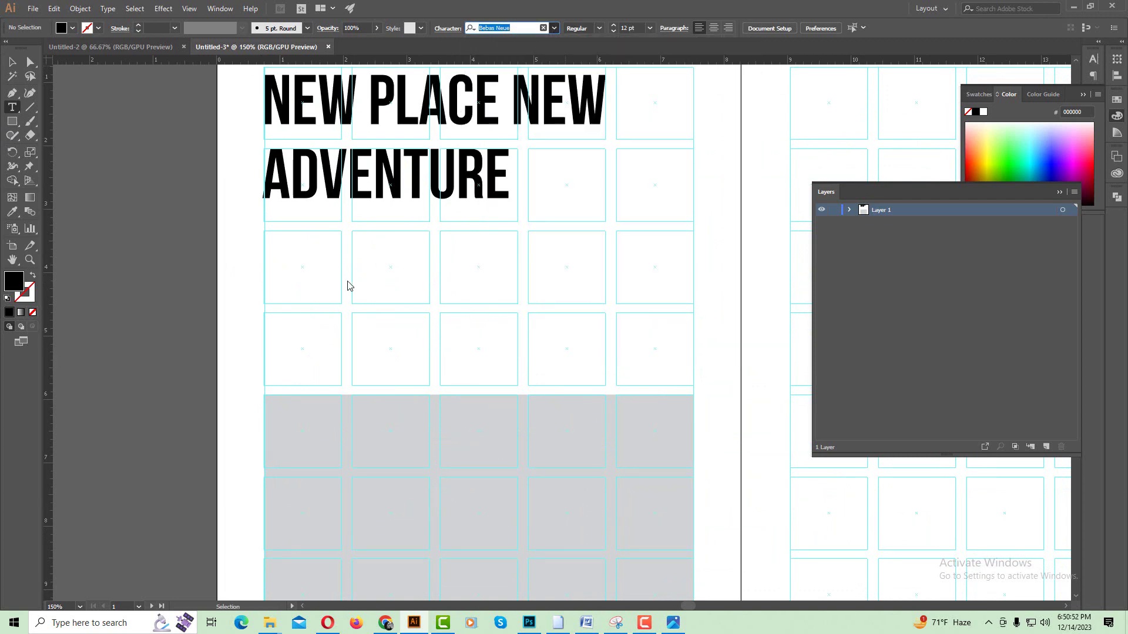
left_click_drag(265, 231, 561, 380)
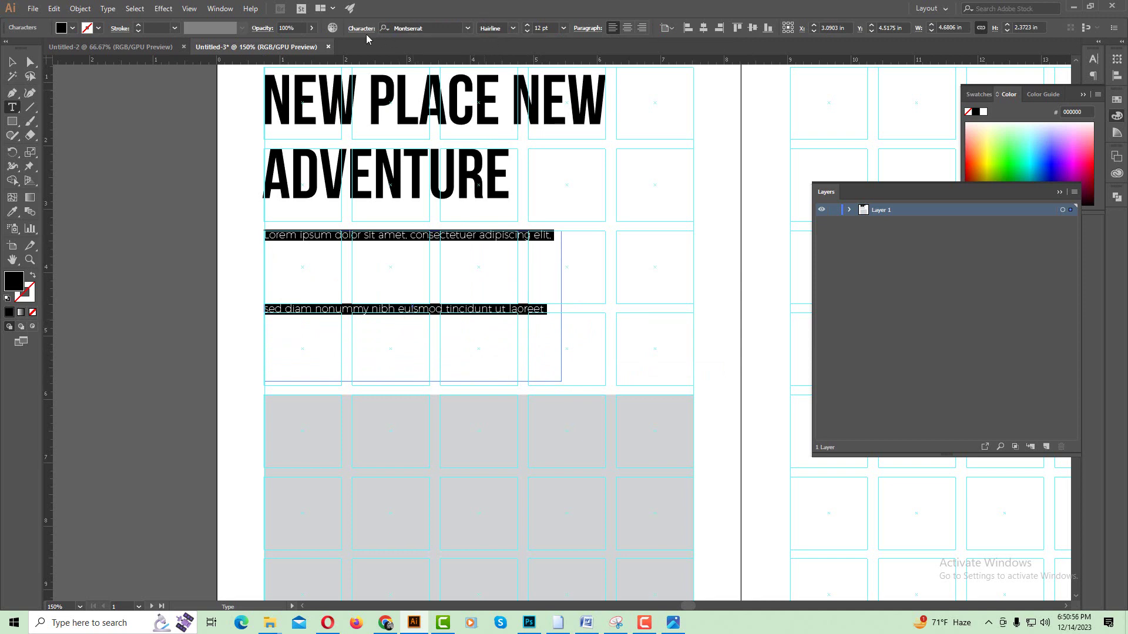
key("ctrl+t")
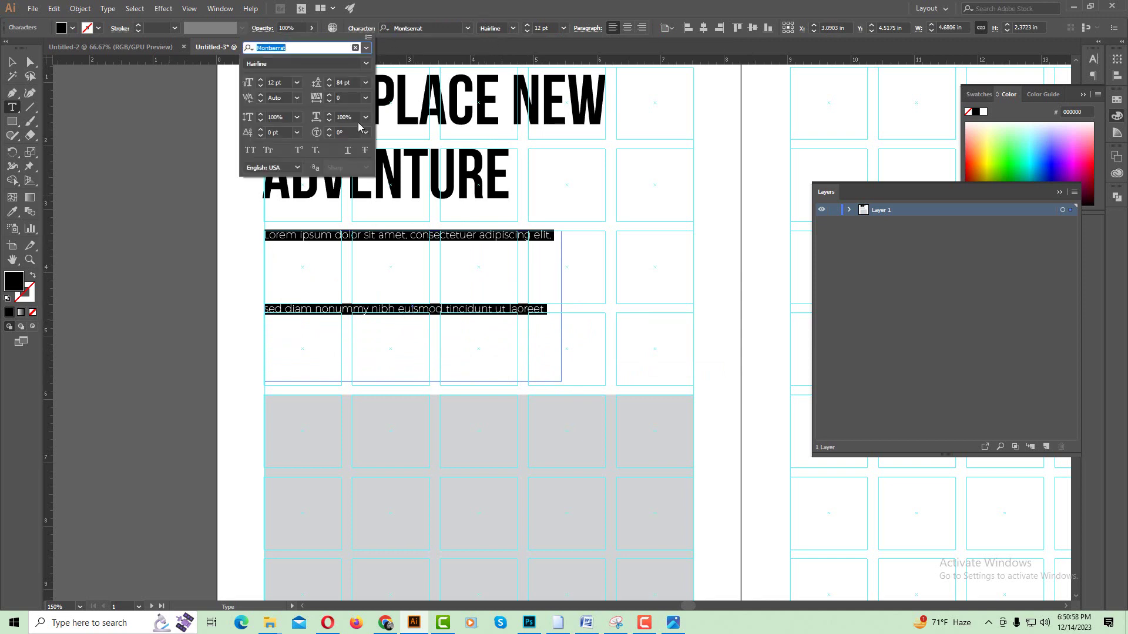
left_click(371, 83)
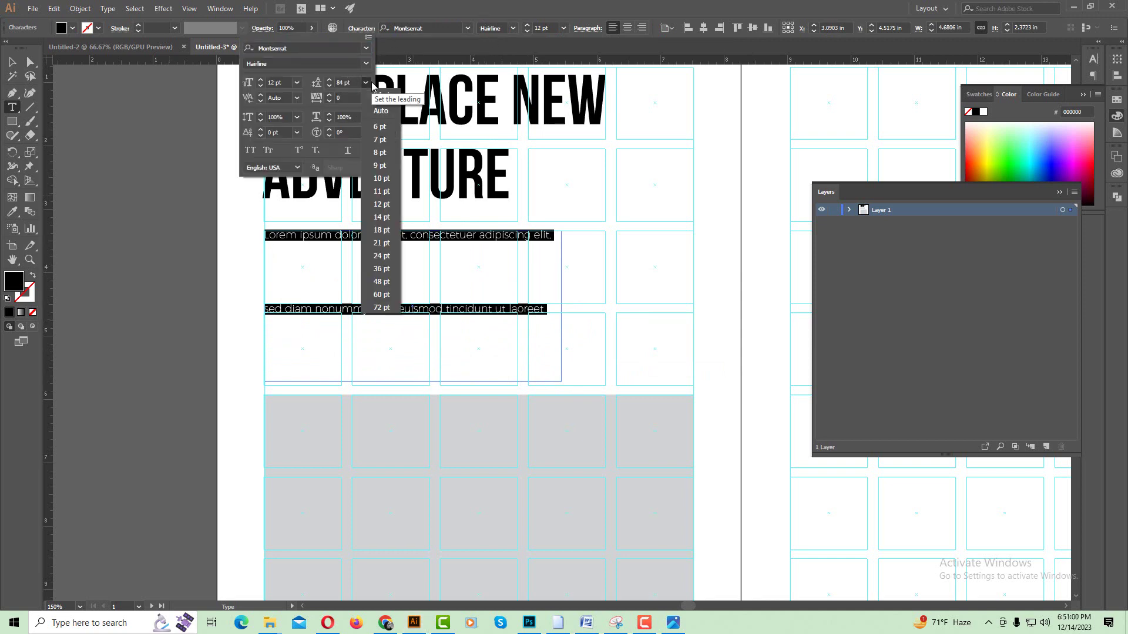
left_click(387, 232)
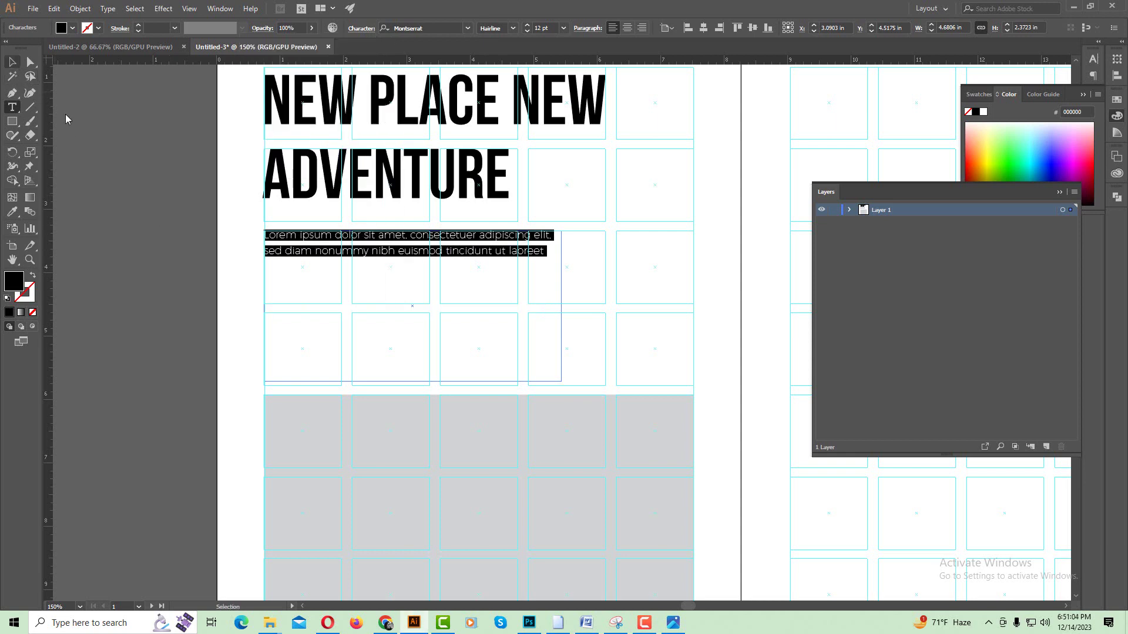
left_click_drag(116, 157, 265, 255)
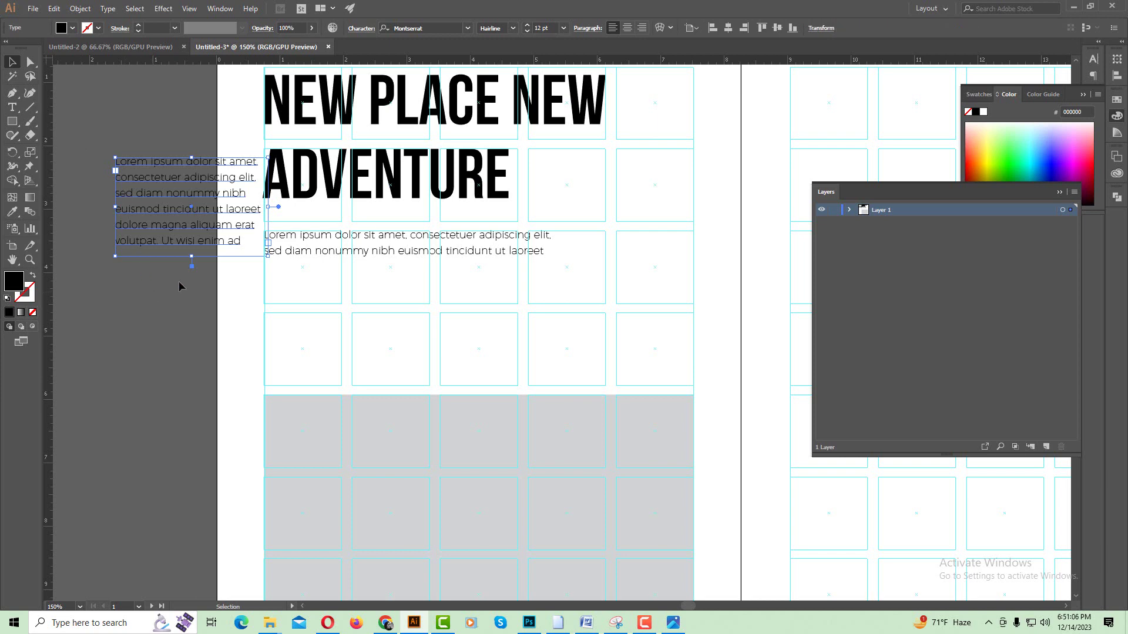
left_click(375, 246, "shift")
key("Delete")
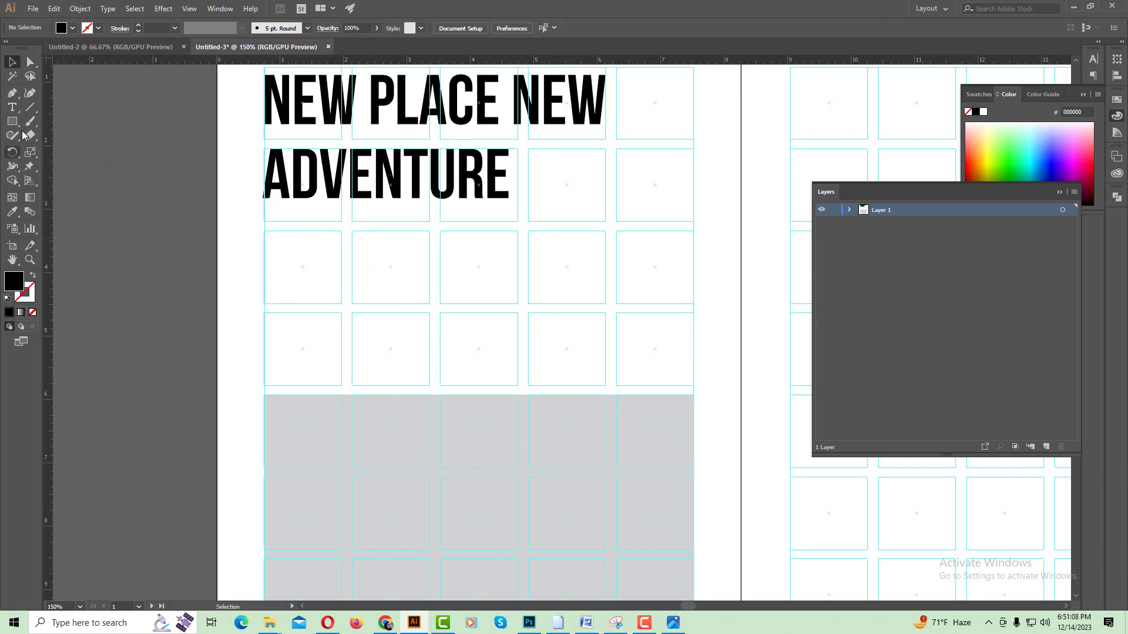
key("t")
Step: Draw an area-type Lorem ipsum box under the headline and resize it into a narrow column
left_click_drag(265, 233, 517, 362)
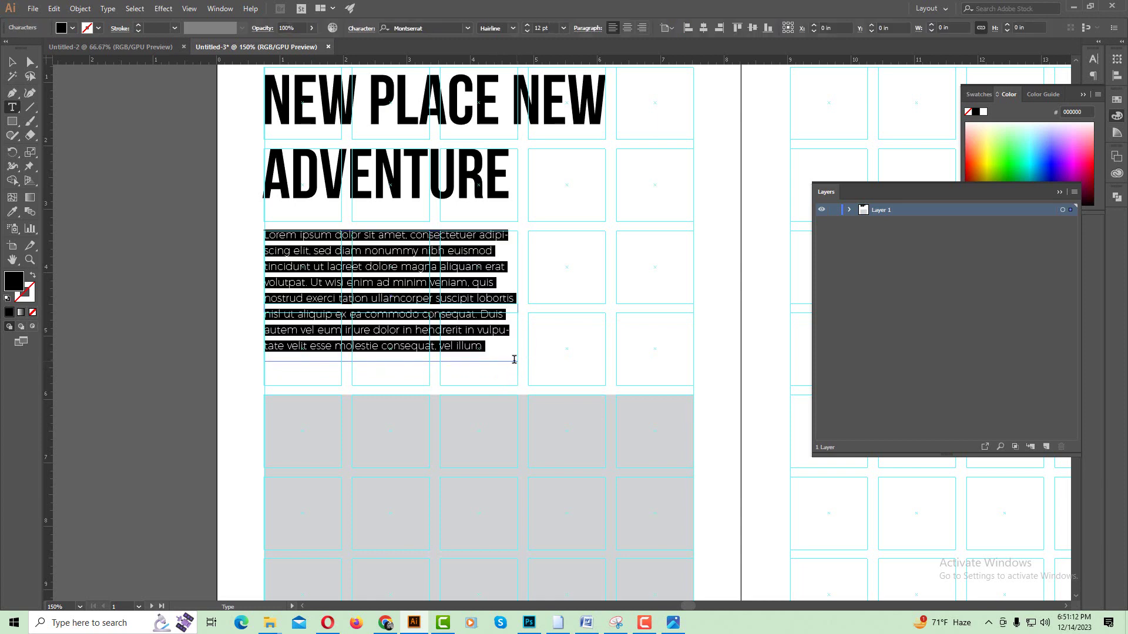
left_click(12, 62)
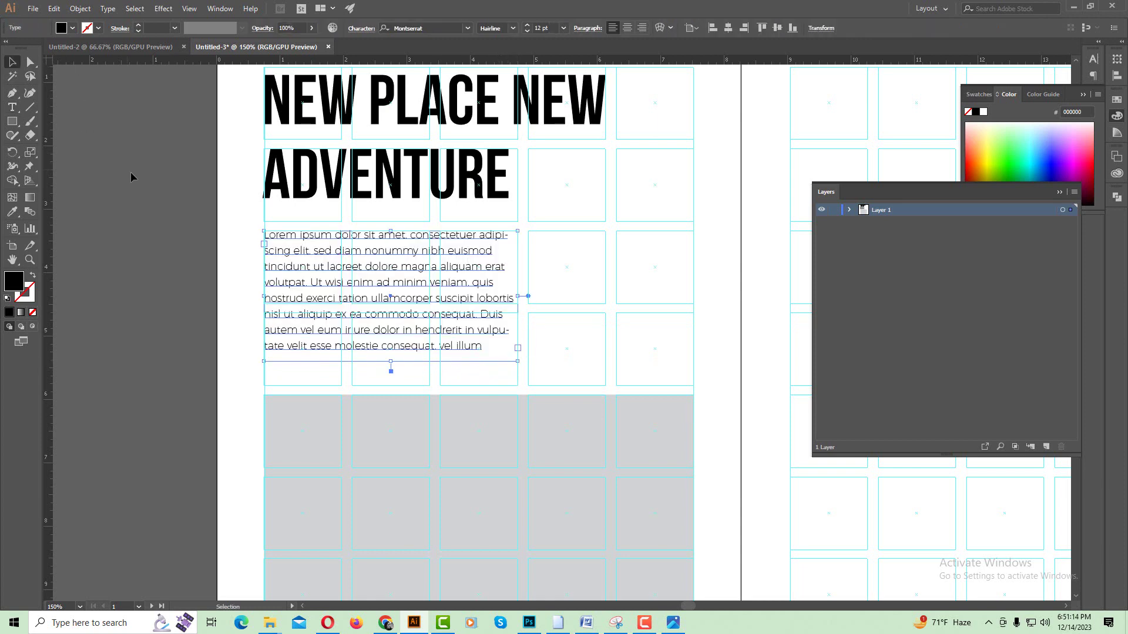
key("ctrl+equal")
left_click_drag(623, 336, 505, 377)
left_click_drag(528, 323, 522, 251)
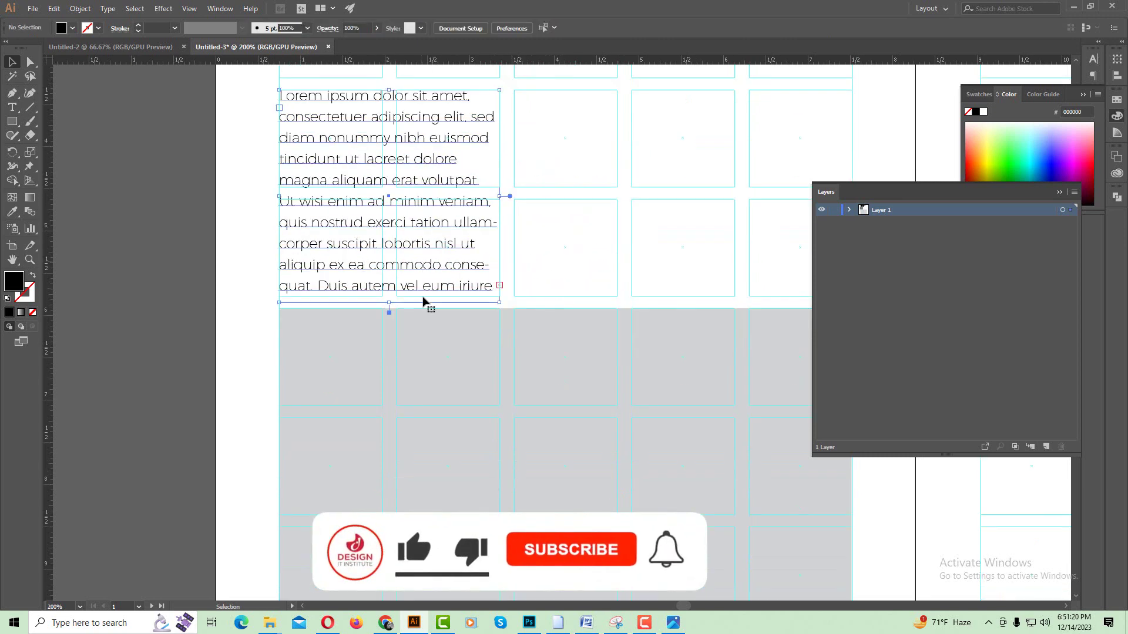
left_click_drag(389, 303, 389, 385)
Step: Delete the trailing text from 'conse-' to 'vel illum' and set the column to Montserrat Regular
left_click(11, 107)
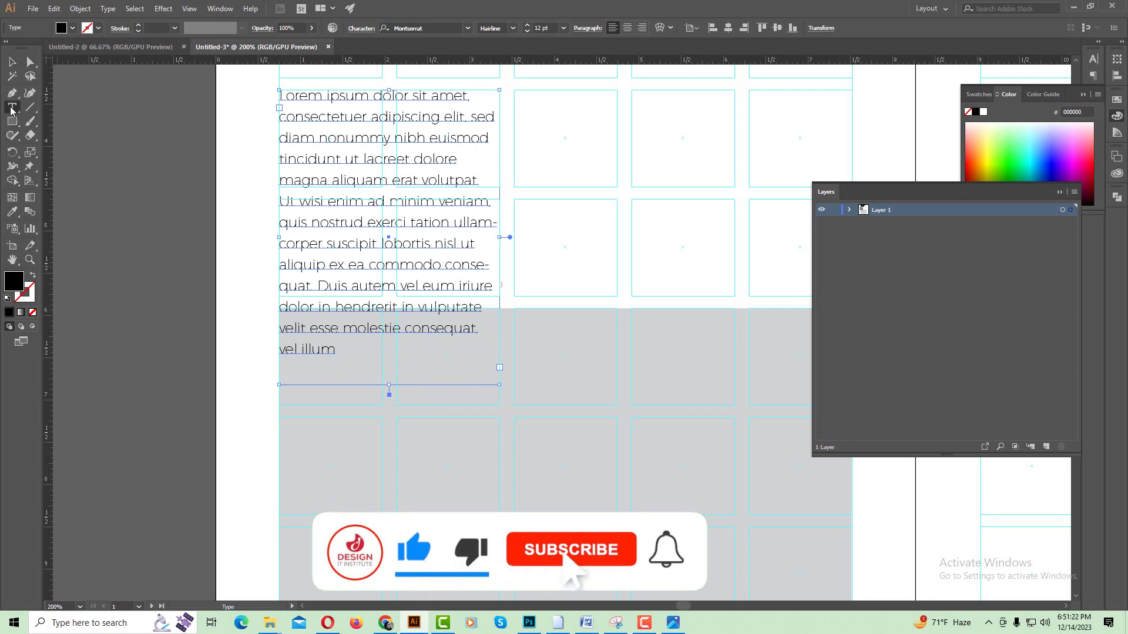
left_click_drag(440, 266, 529, 370)
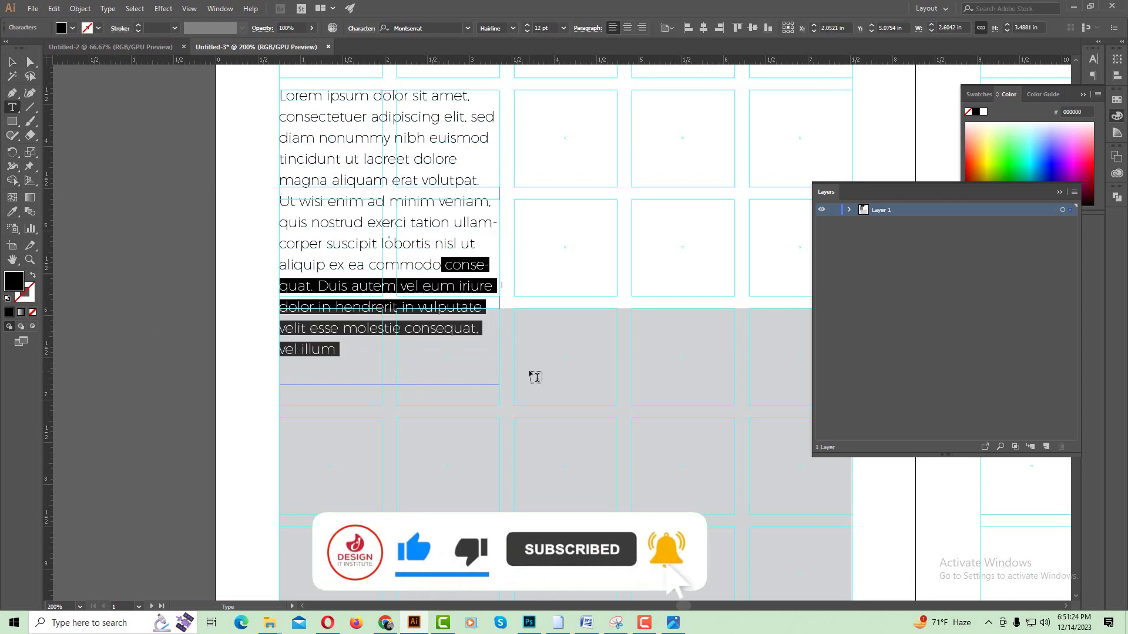
key("BackSpace")
left_click(12, 61)
scroll(583, 70, "up", 3)
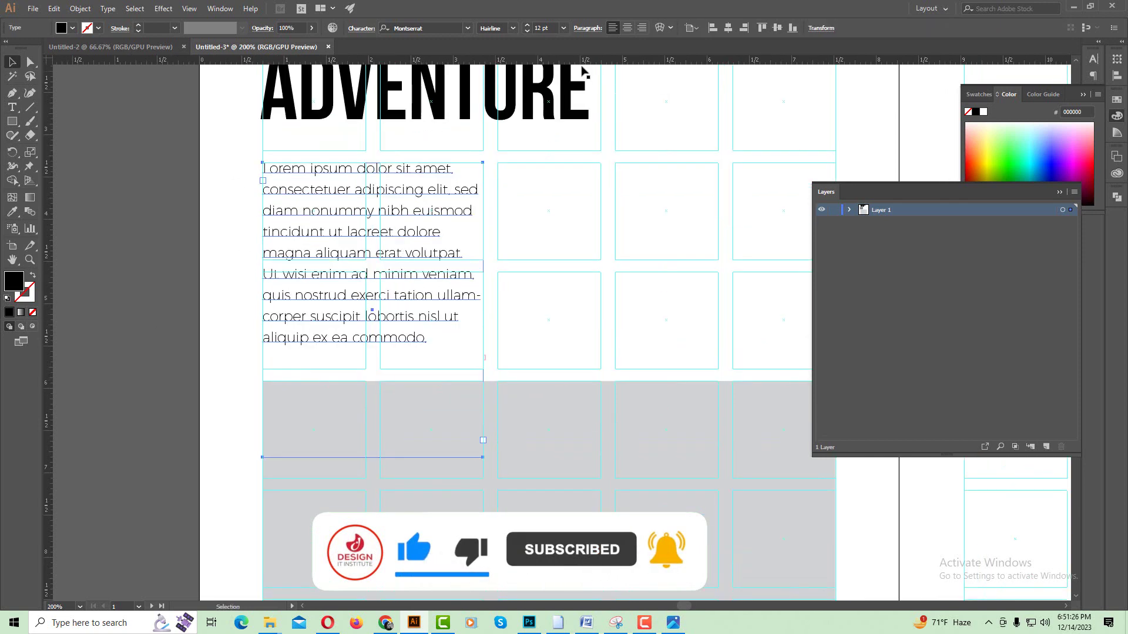
left_click(508, 30)
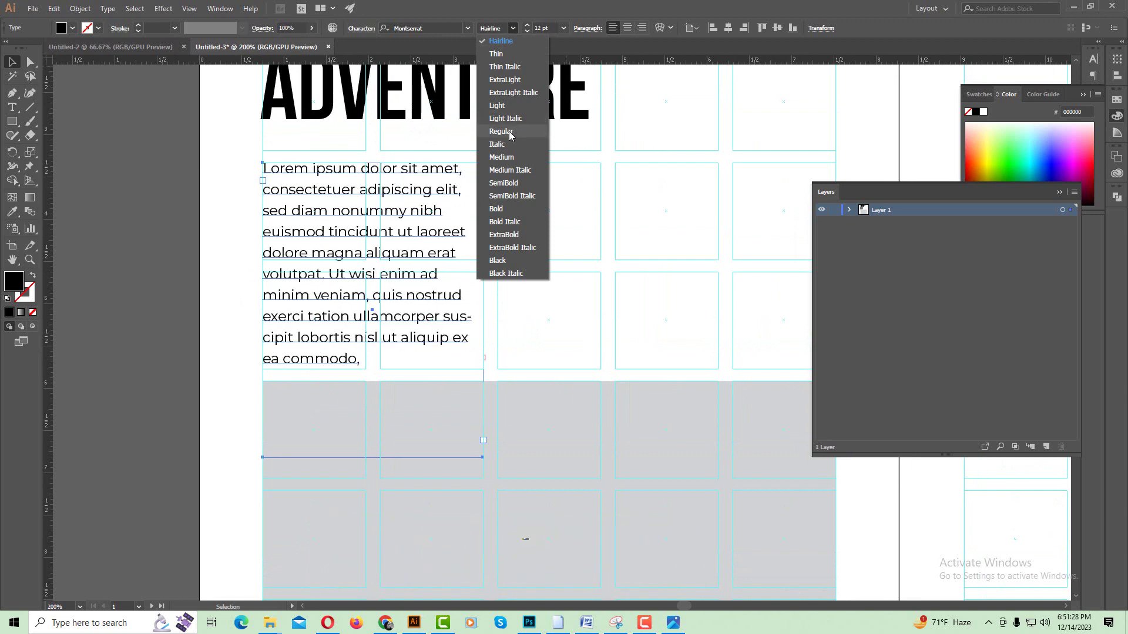
left_click(510, 188)
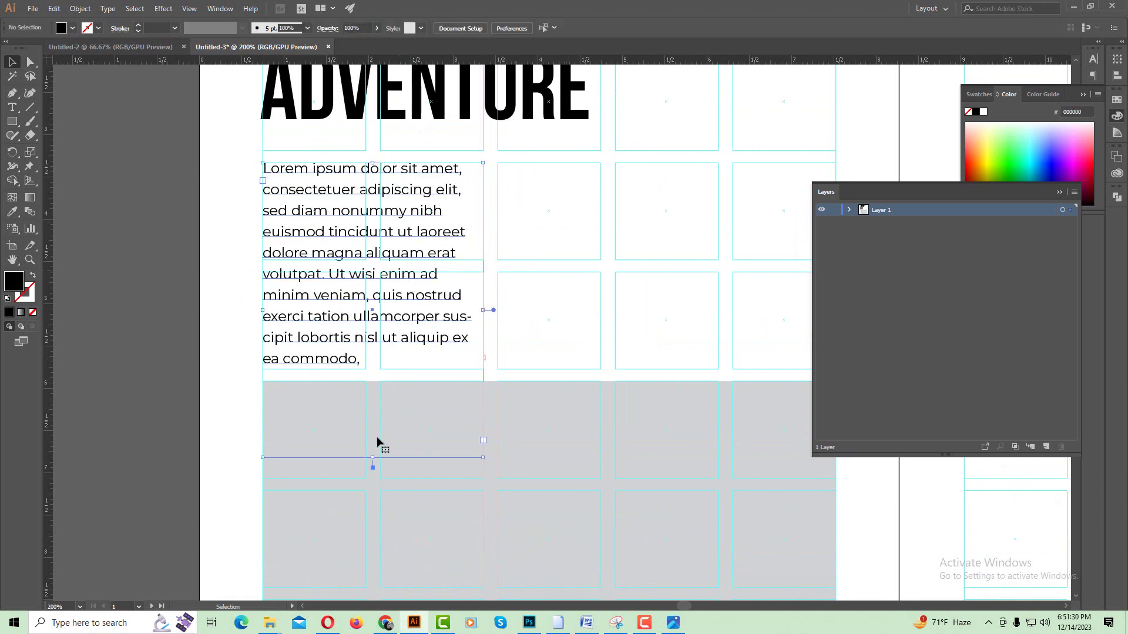
Step: Remove 'ut aliquip ex ea commodo,' and raise the frame's bottom edge to fit the text
left_click(12, 107)
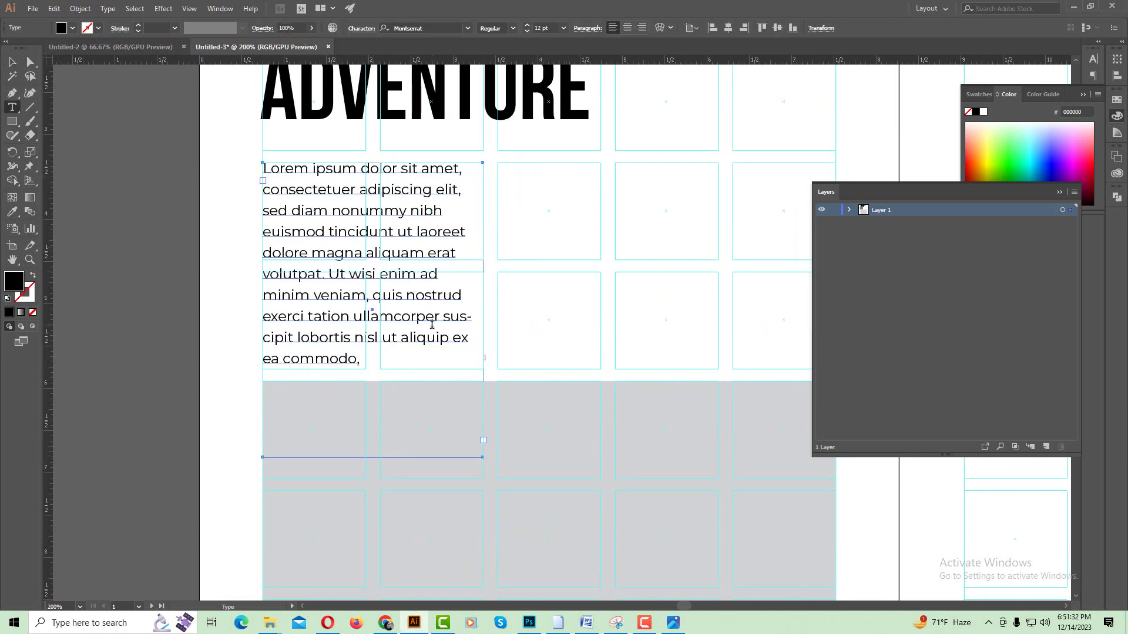
left_click_drag(383, 338, 398, 366)
key("BackSpace")
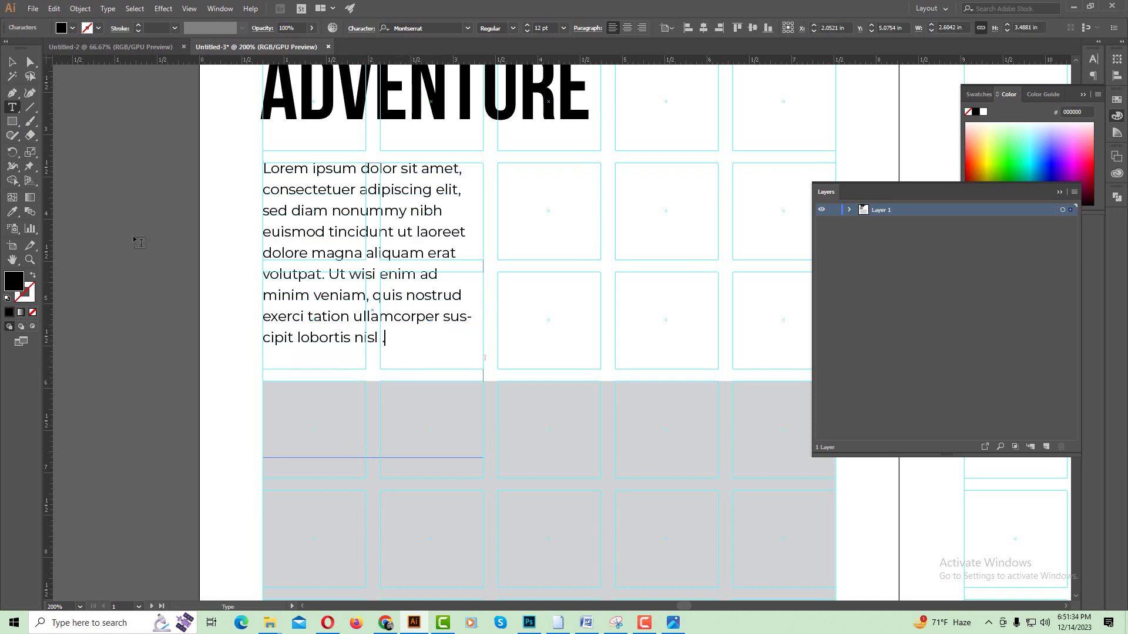
left_click(12, 61)
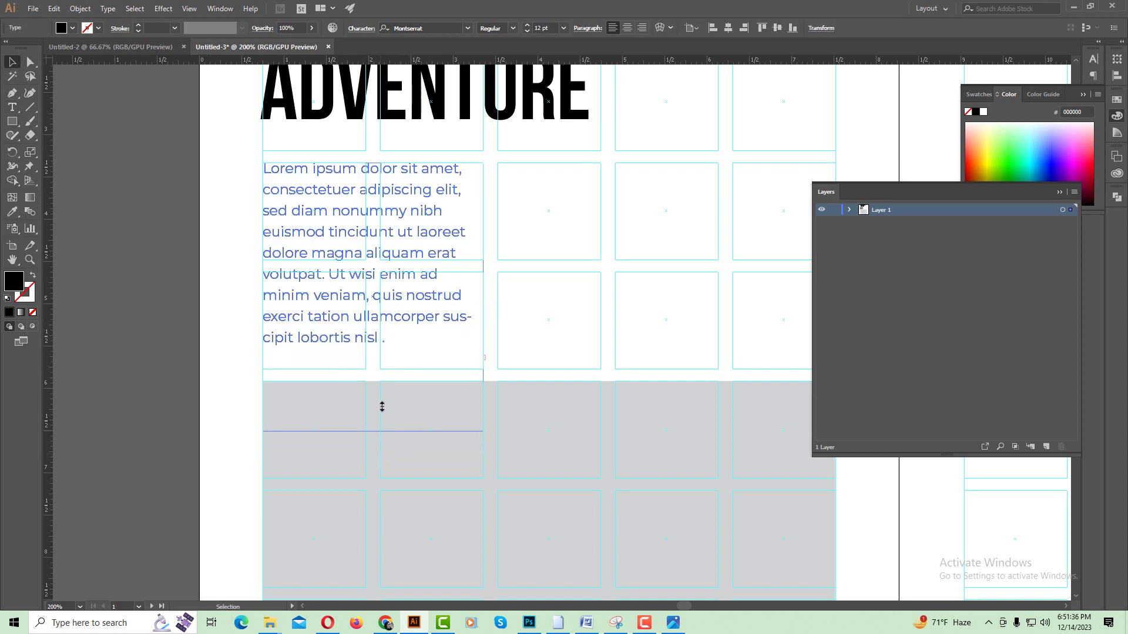
left_click_drag(373, 458, 380, 360)
Step: Alt-drag a copy of the text column to the right as a second column
left_click(536, 317)
left_click_drag(481, 296, 350, 307)
left_click(205, 264)
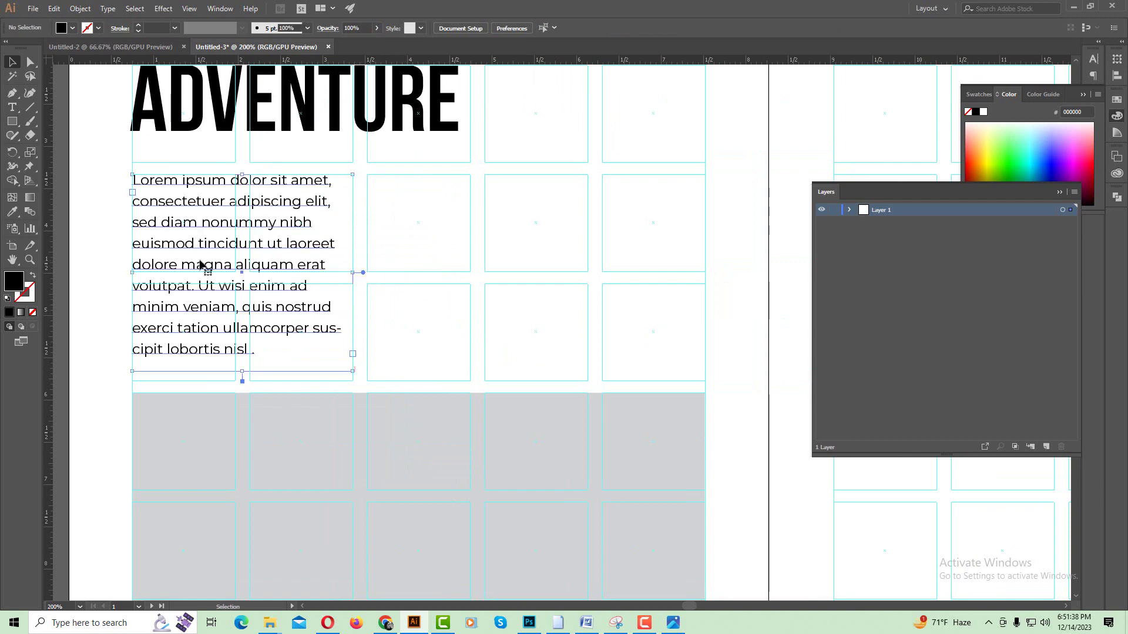
left_click_drag(202, 247, 439, 246)
Step: Zoom out to review the full spread with the guide grid briefly hidden
left_click(662, 284)
scroll(587, 294, "up", 1)
left_click(541, 305, "alt")
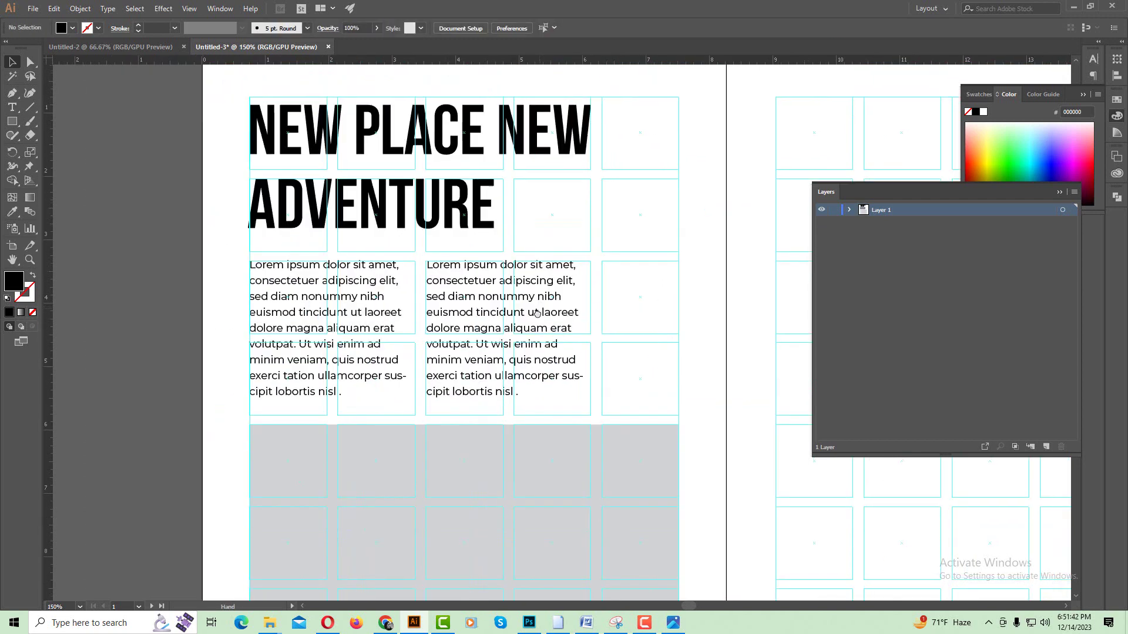
key("ctrl+semicolon")
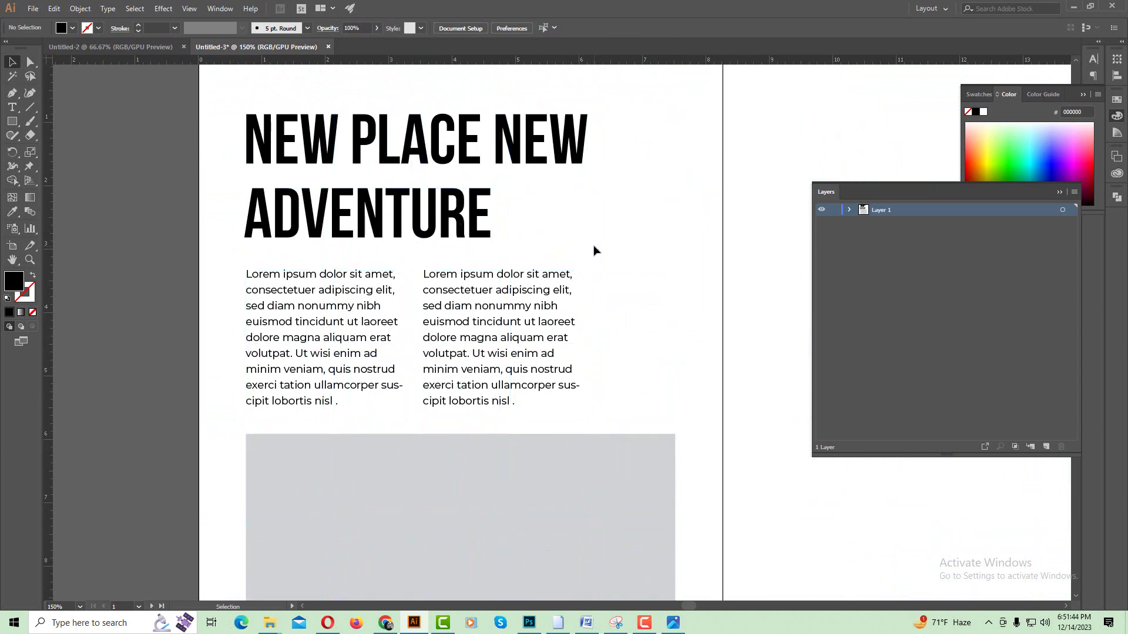
key("ctrl+minus")
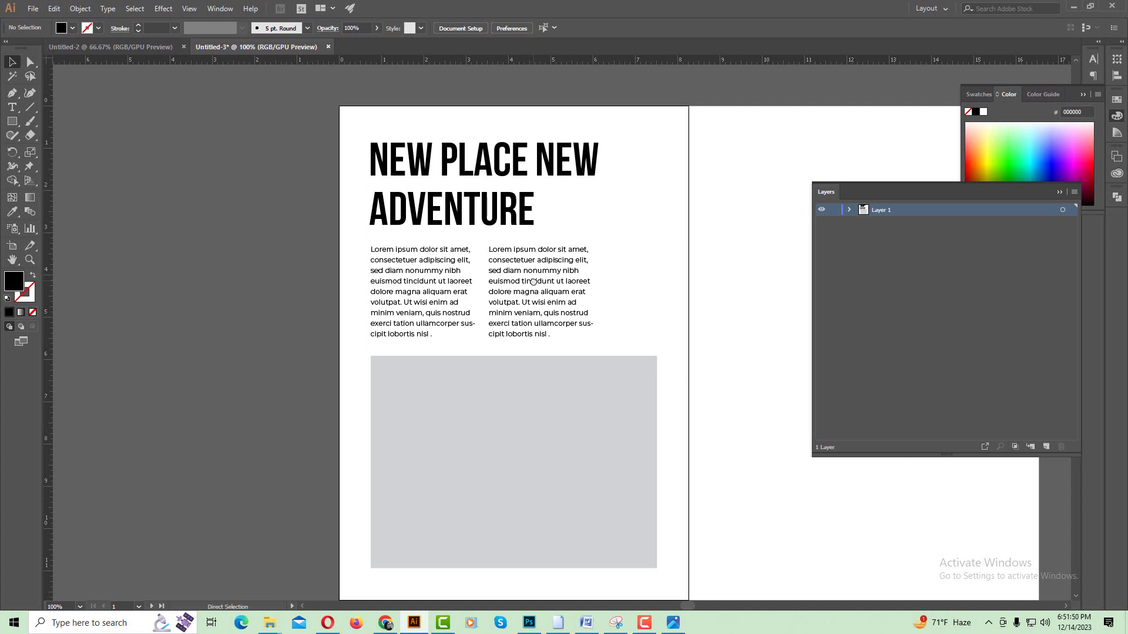
key("ctrl+semicolon")
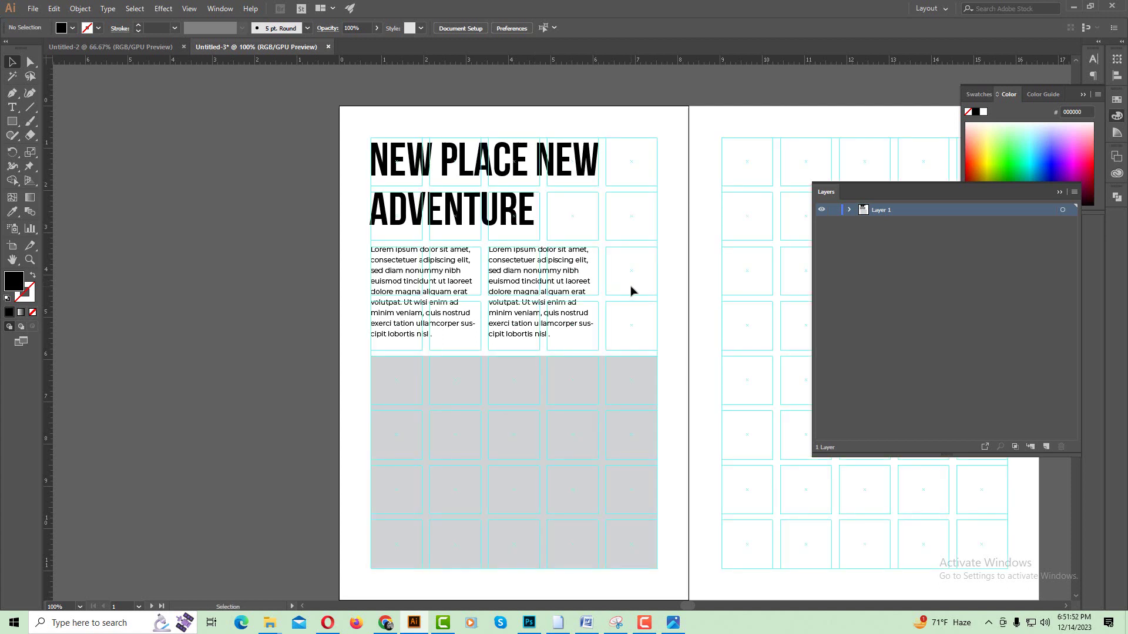
Step: Widen the second body-text column toward the page edge
left_click(576, 288)
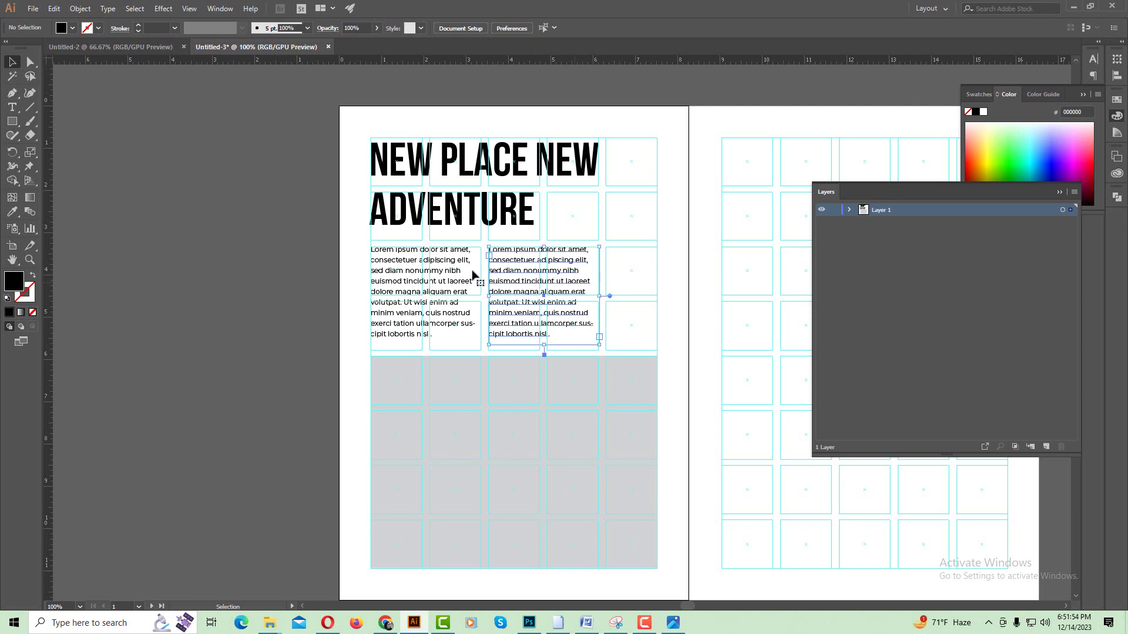
left_click_drag(601, 298, 656, 302)
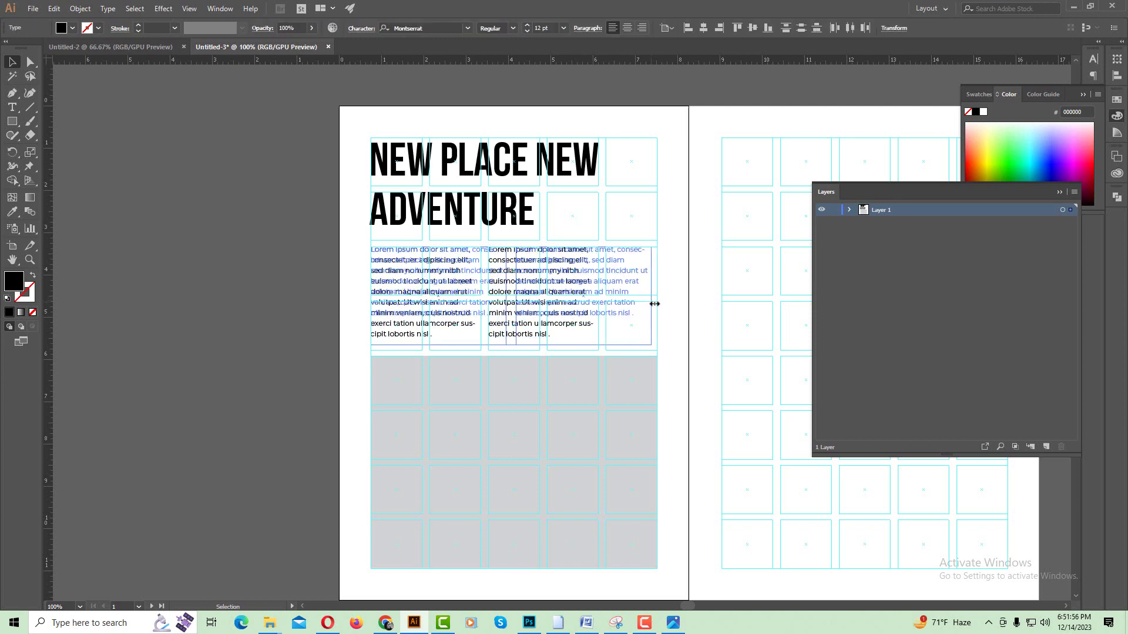
left_click(665, 328)
key("ctrl+equal")
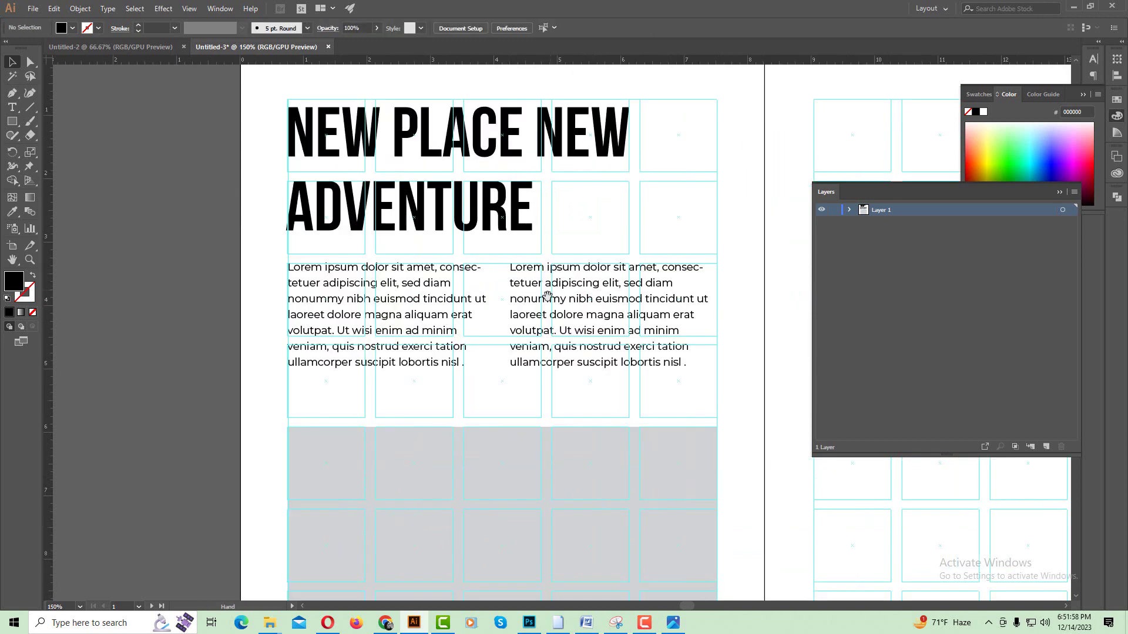
left_click_drag(543, 304, 549, 292)
Step: Undo the widening and delete the second body-text column
key("ctrl+z")
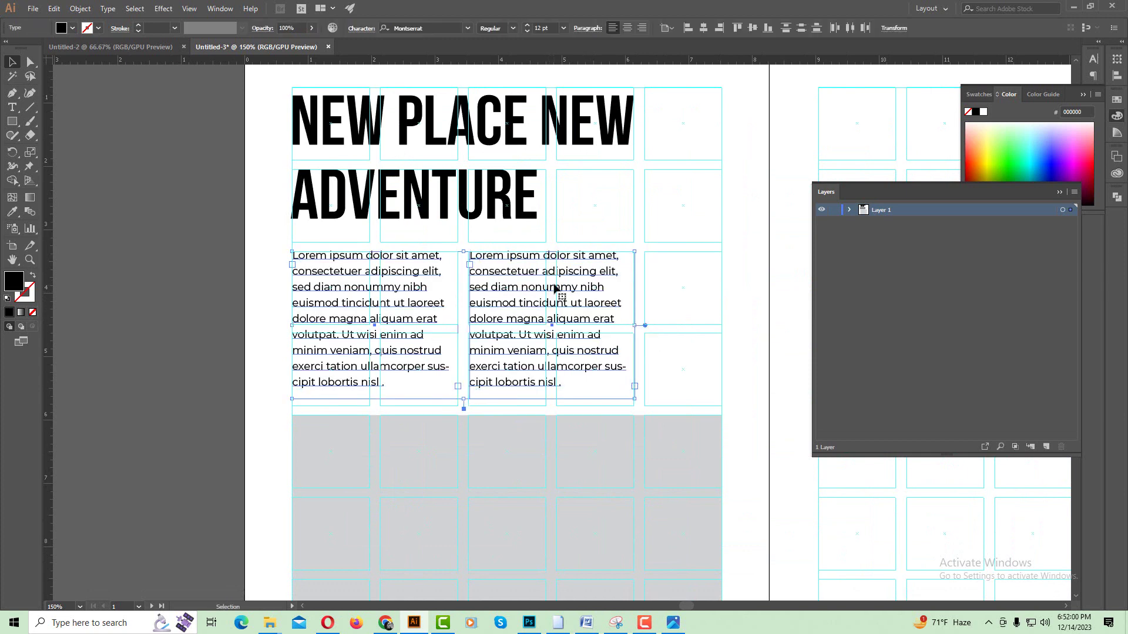
left_click(601, 233)
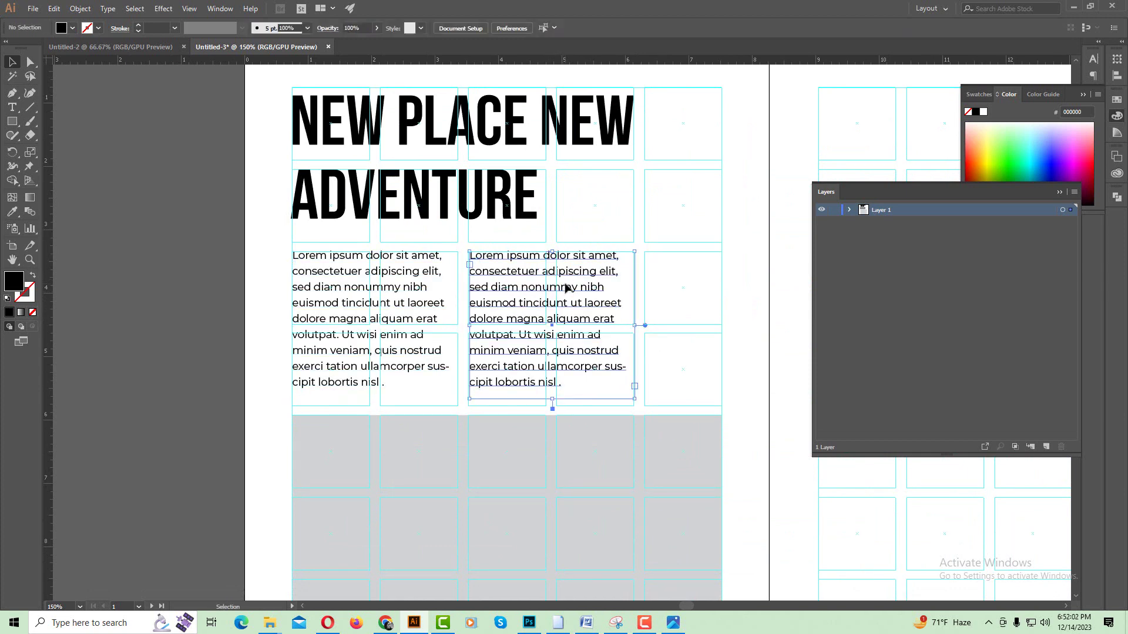
key("Delete")
Step: Stretch the remaining text frame across the page width and shorten it to four lines
left_click(429, 301)
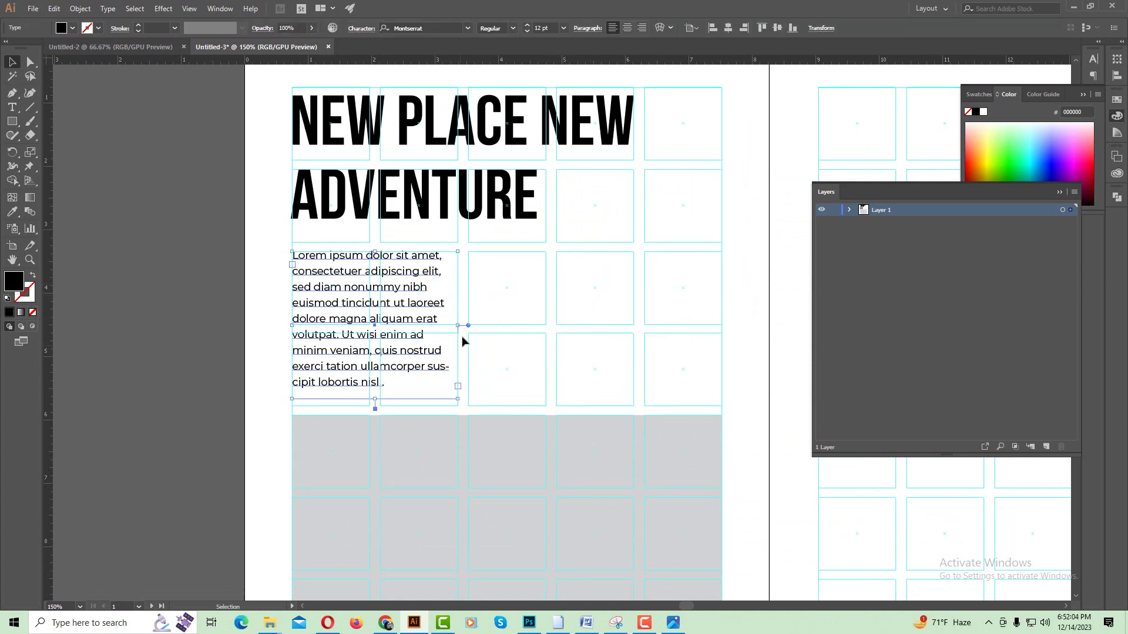
left_click_drag(459, 325, 722, 325)
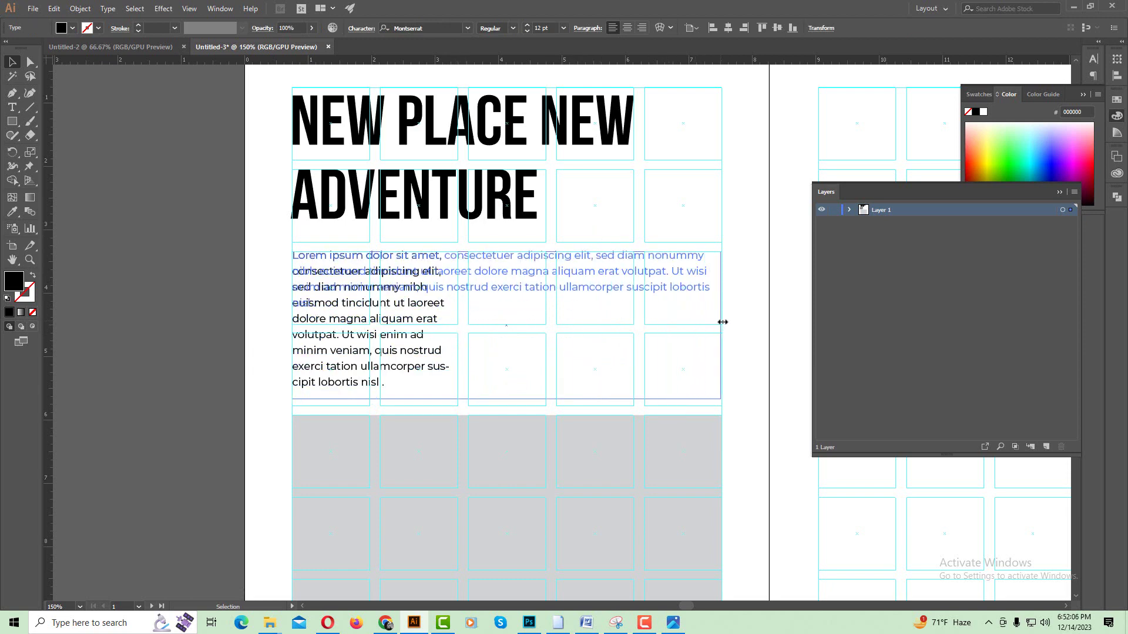
left_click_drag(504, 402, 519, 330)
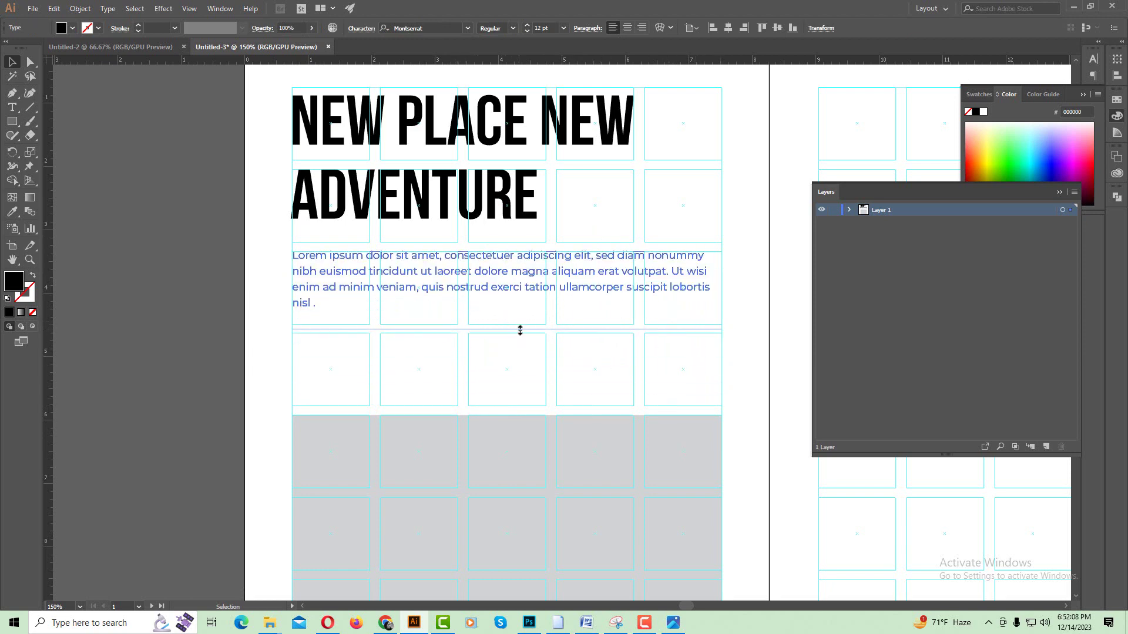
Step: Delete the closing words 'ullamcorper suscipit lobortis nisl' and make the paragraph SemiBold Italic
scroll(473, 340, "up", 1)
key("t")
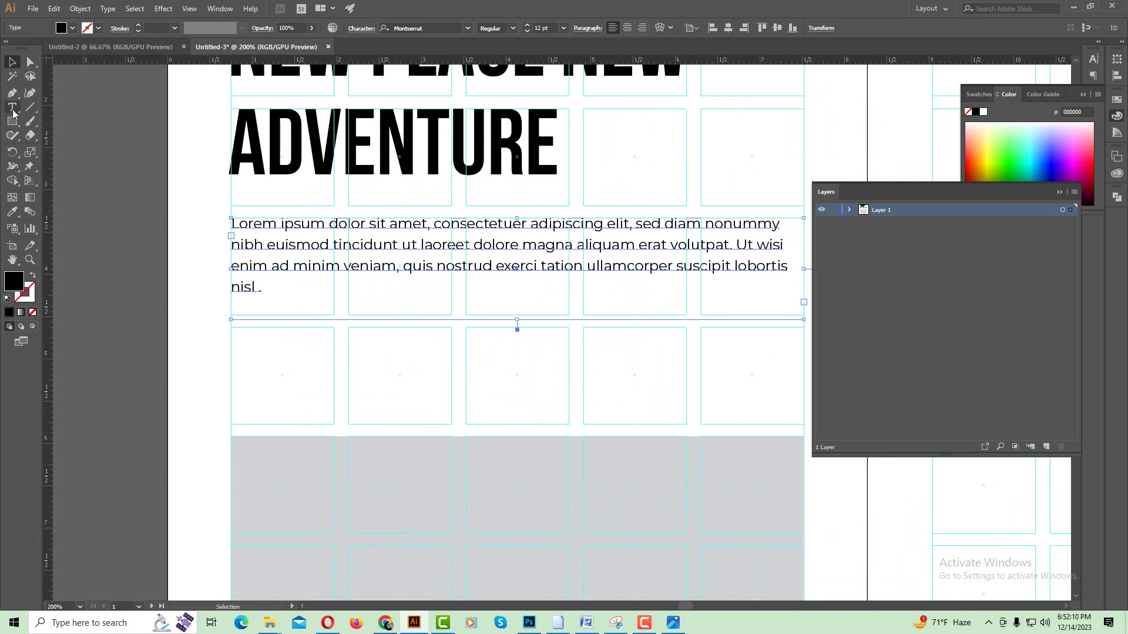
mouse_move(590, 267)
left_mouse_down()
mouse_move(588, 287)
mouse_move(337, 224)
mouse_move(225, 210)
left_mouse_up()
key("BackSpace")
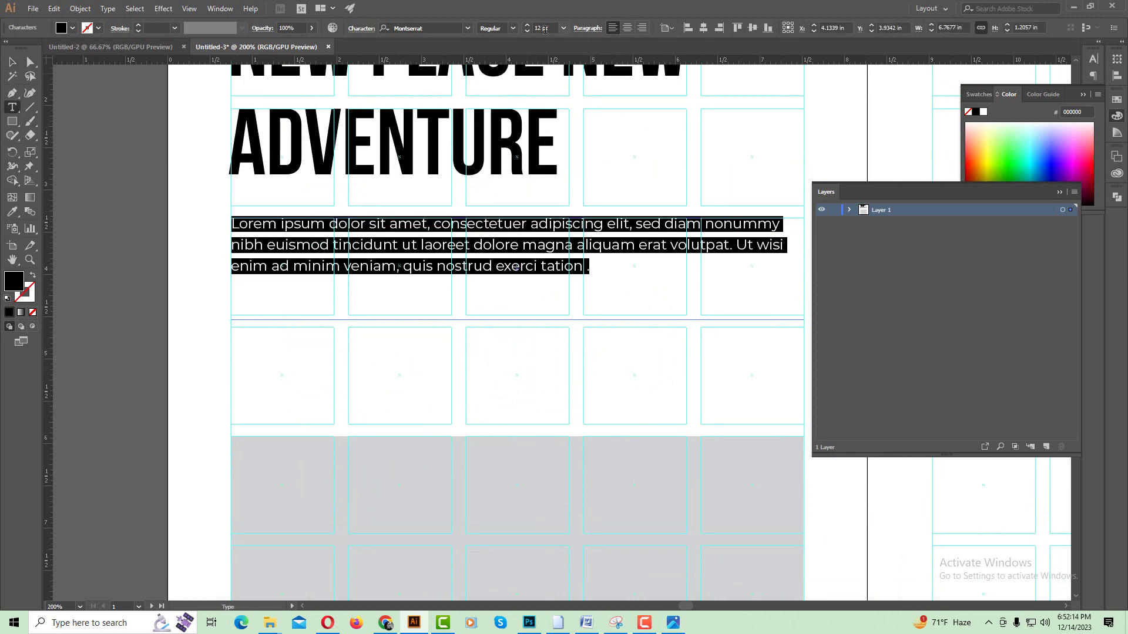
left_click(513, 28)
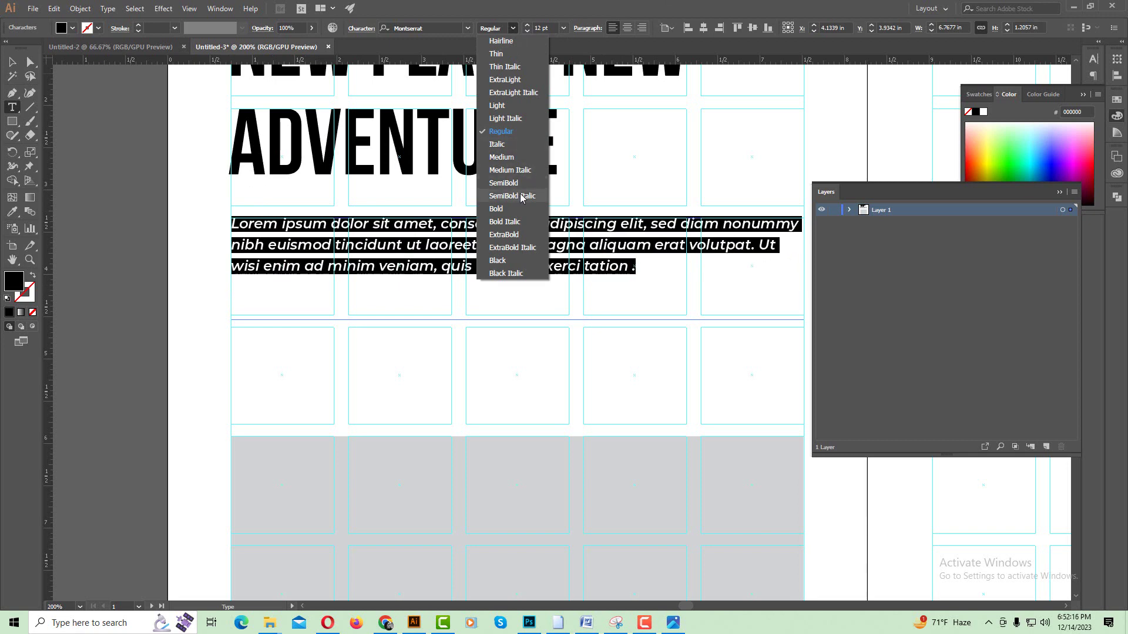
left_click(517, 196)
left_click(8, 63)
Step: Zoom back out to 150% and bring the space below the intro into view
key("ctrl+minus")
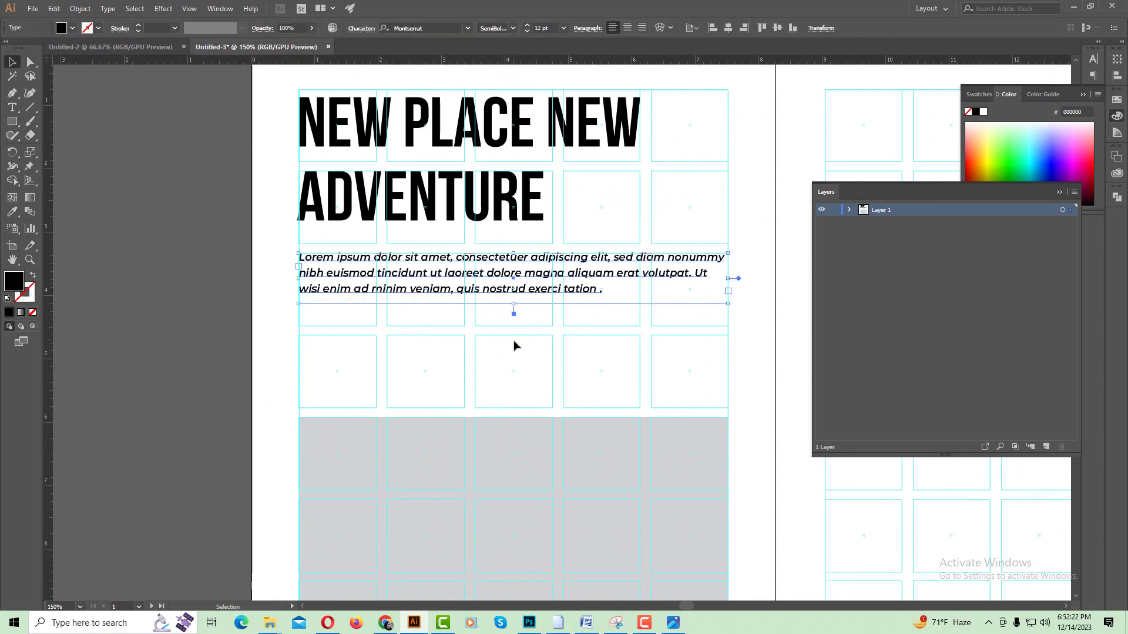
left_click(511, 348)
key("ctrl+semicolon")
key("ctrl+semicolon")
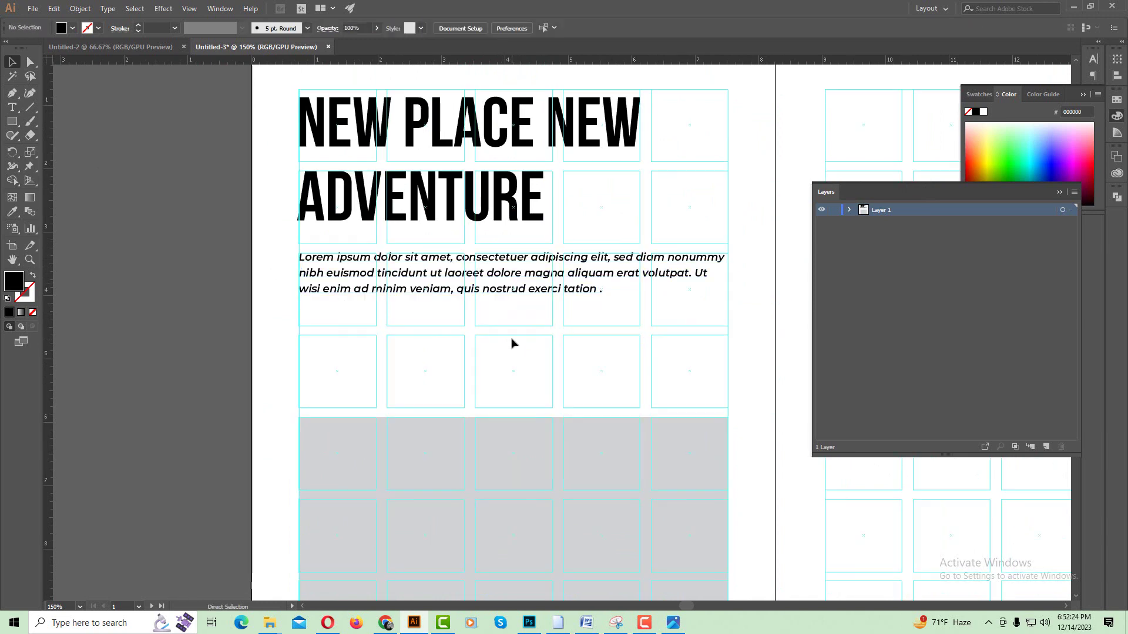
key("ctrl+semicolon")
key("ctrl+semicolon")
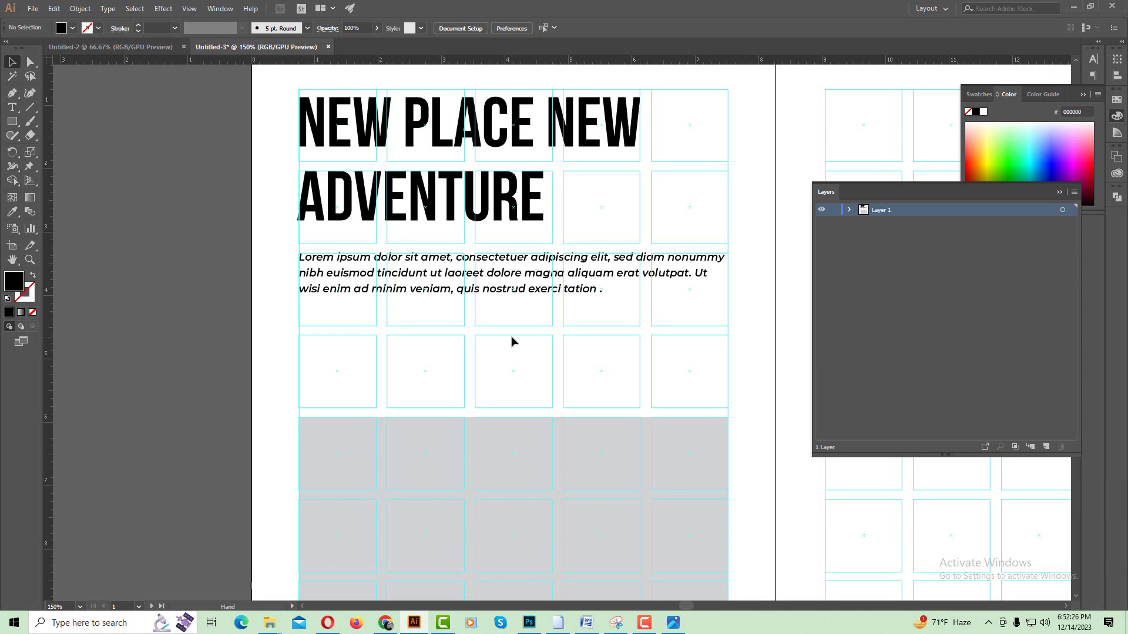
left_click_drag(511, 342, 493, 235)
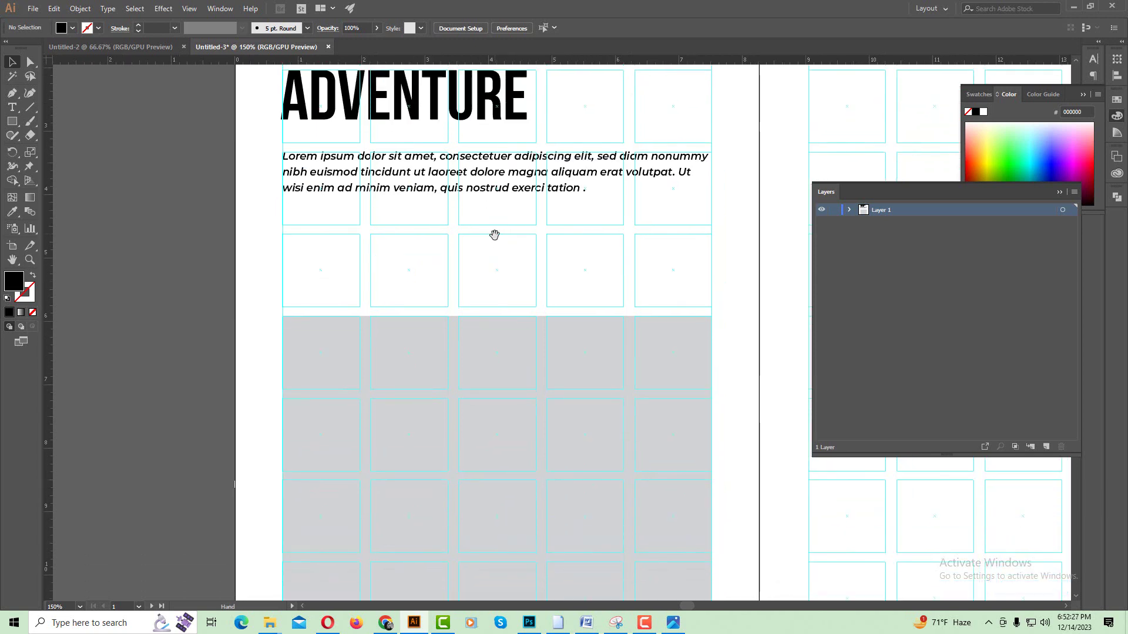
left_click(12, 107)
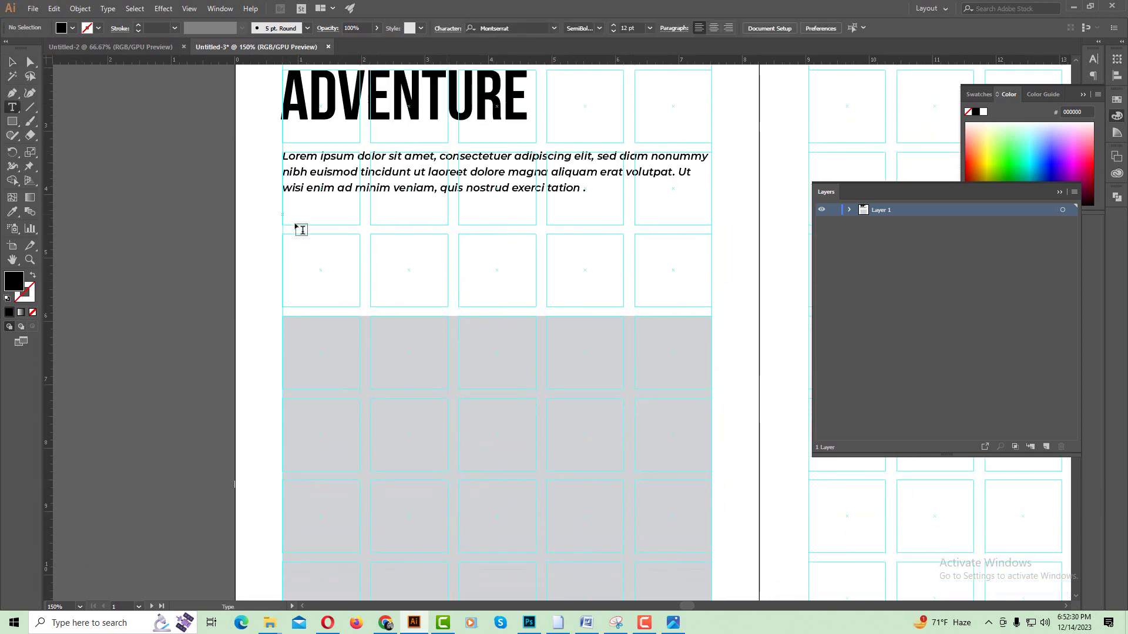
Step: Create a placeholder text column below the intro in Montserrat Light
left_click_drag(295, 226, 450, 311)
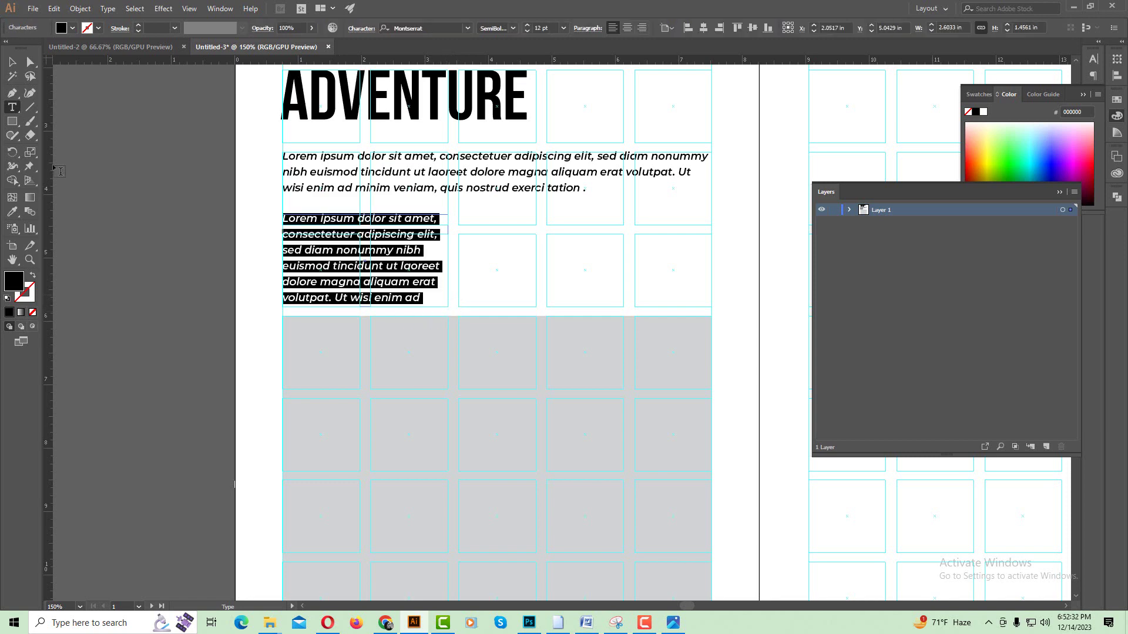
left_click(12, 61)
left_click(512, 27)
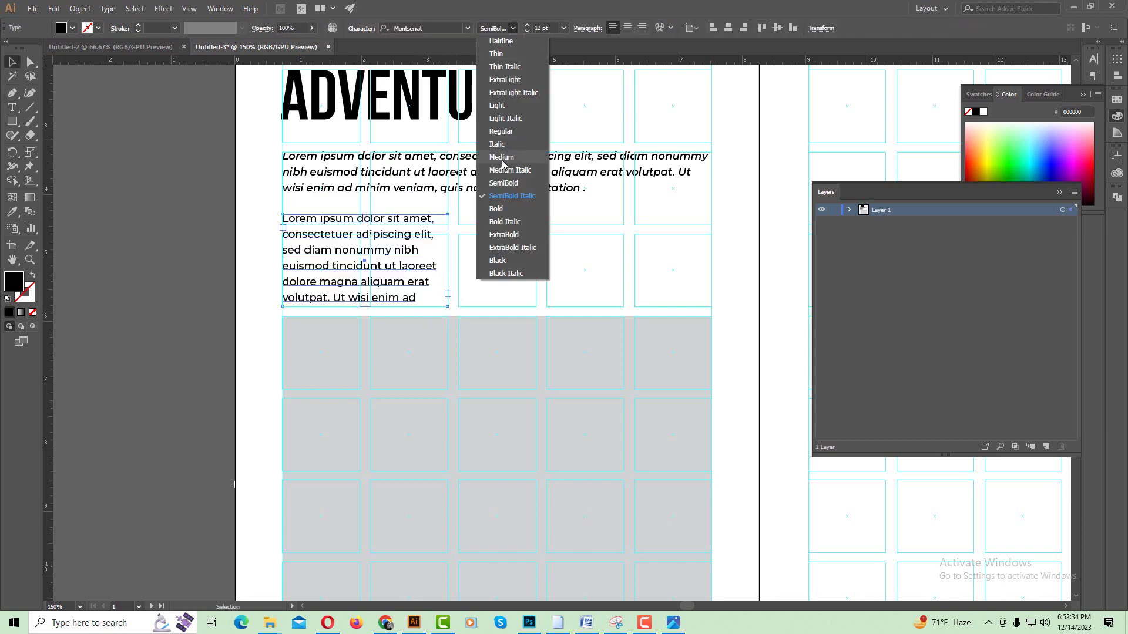
left_click(509, 108)
left_click(478, 247)
Step: Copy the Light text column to the right as a second column
key("ctrl+equal")
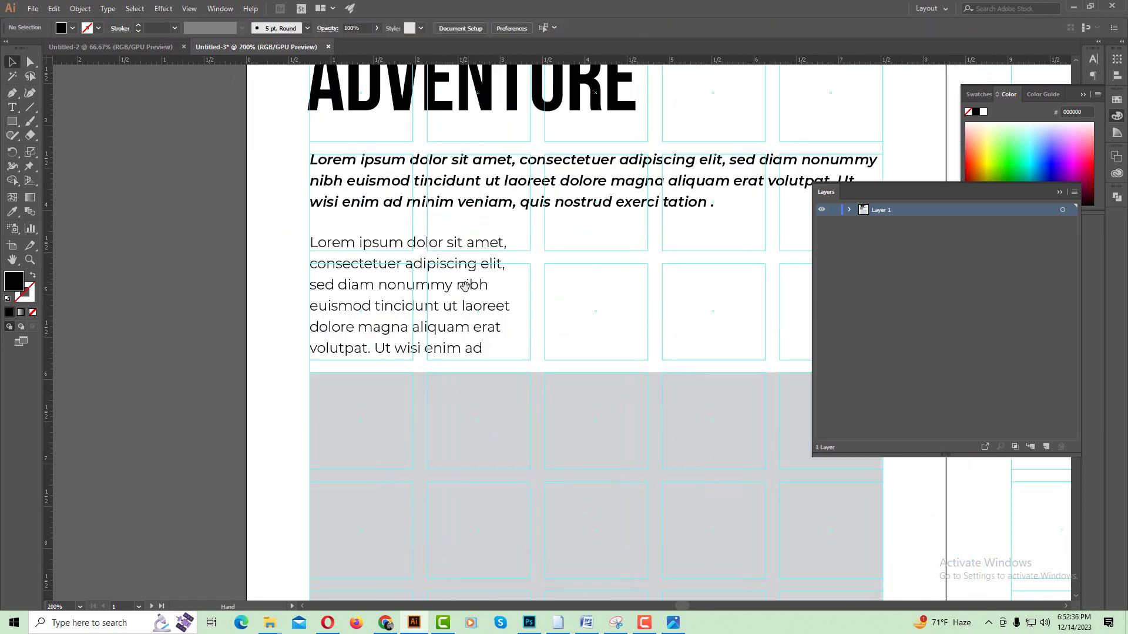
left_click_drag(464, 286, 452, 218)
left_click(423, 291)
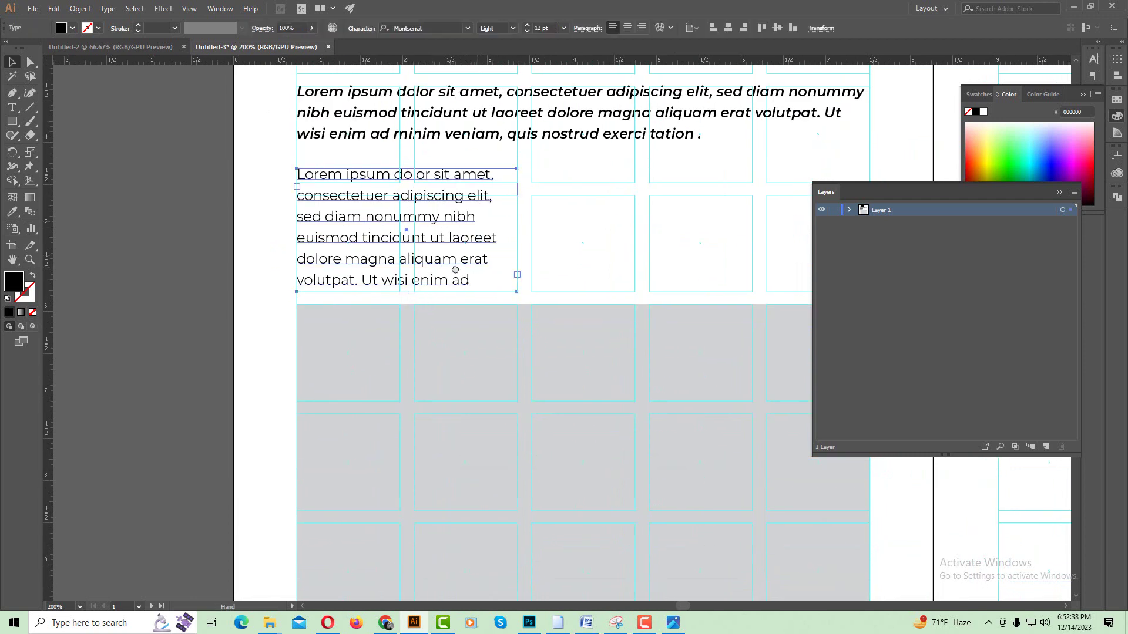
mouse_move(455, 269)
left_mouse_down()
mouse_move(359, 275)
mouse_move(557, 252)
mouse_move(542, 253)
left_mouse_up()
left_click(678, 260)
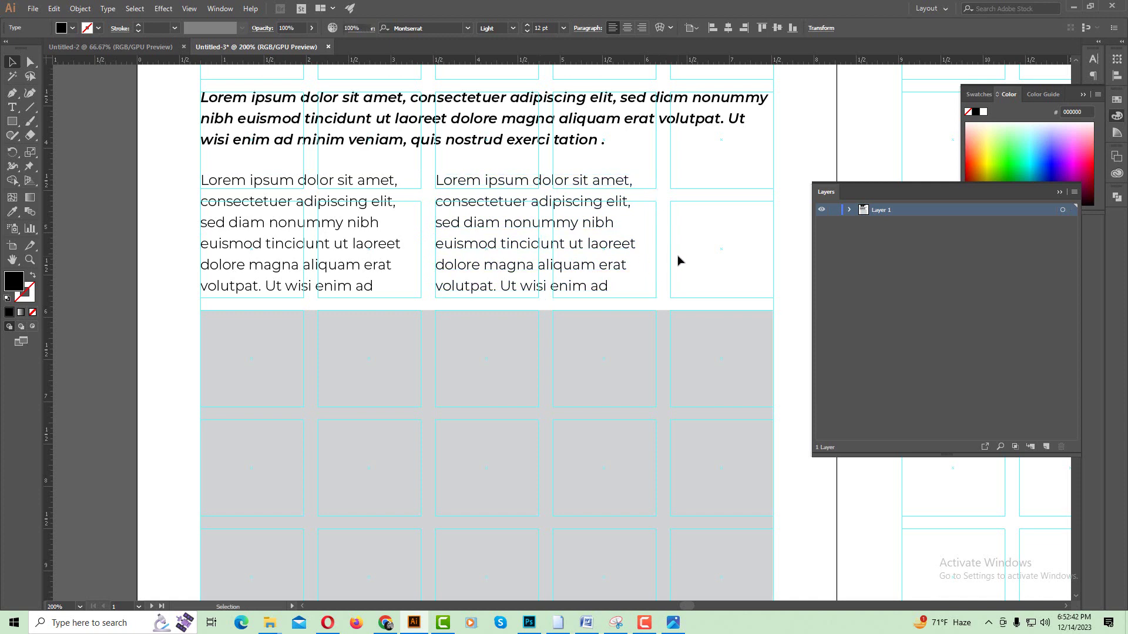
mouse_move(679, 260)
left_mouse_down()
mouse_move(582, 262)
mouse_move(690, 251)
left_mouse_up()
left_click(446, 247)
left_click(287, 234, "shift")
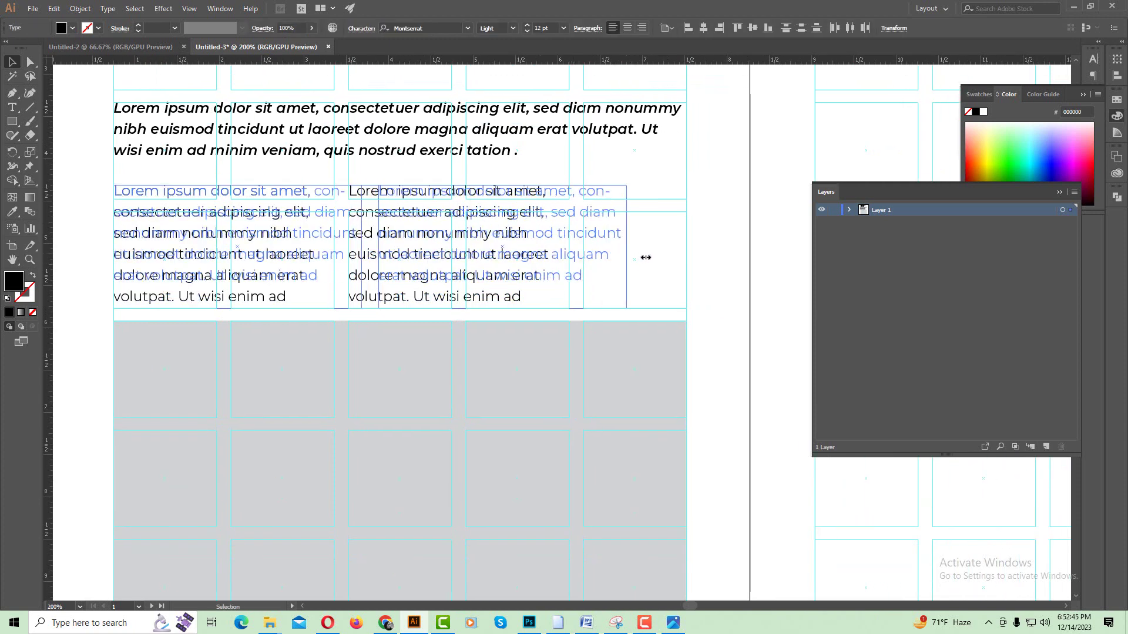
left_click(731, 298)
Step: Hide the layout grid guides and review the intro, columns and grey placeholder at 100%
key("ctrl+minus")
key("ctrl+semicolon")
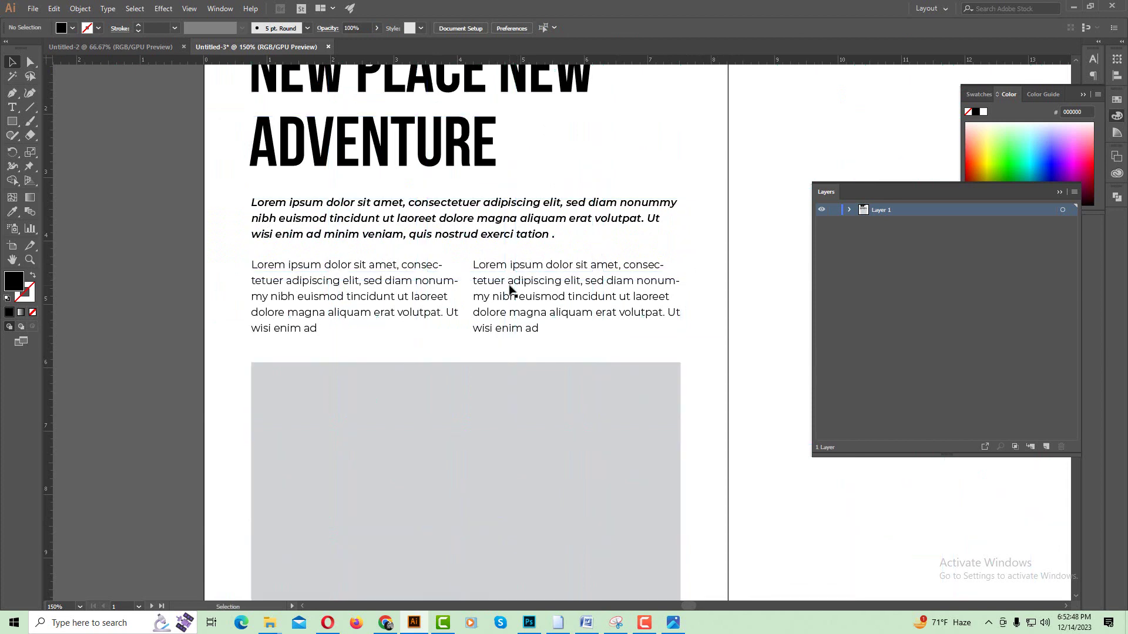
key("ctrl+minus")
key("ctrl+minus")
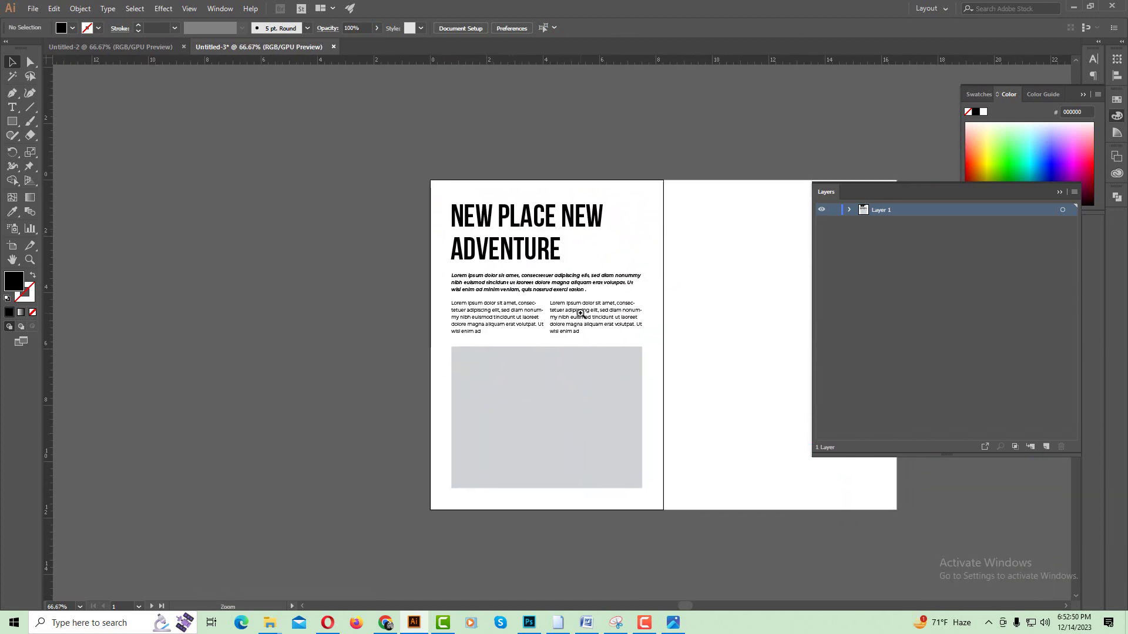
key("ctrl+plus")
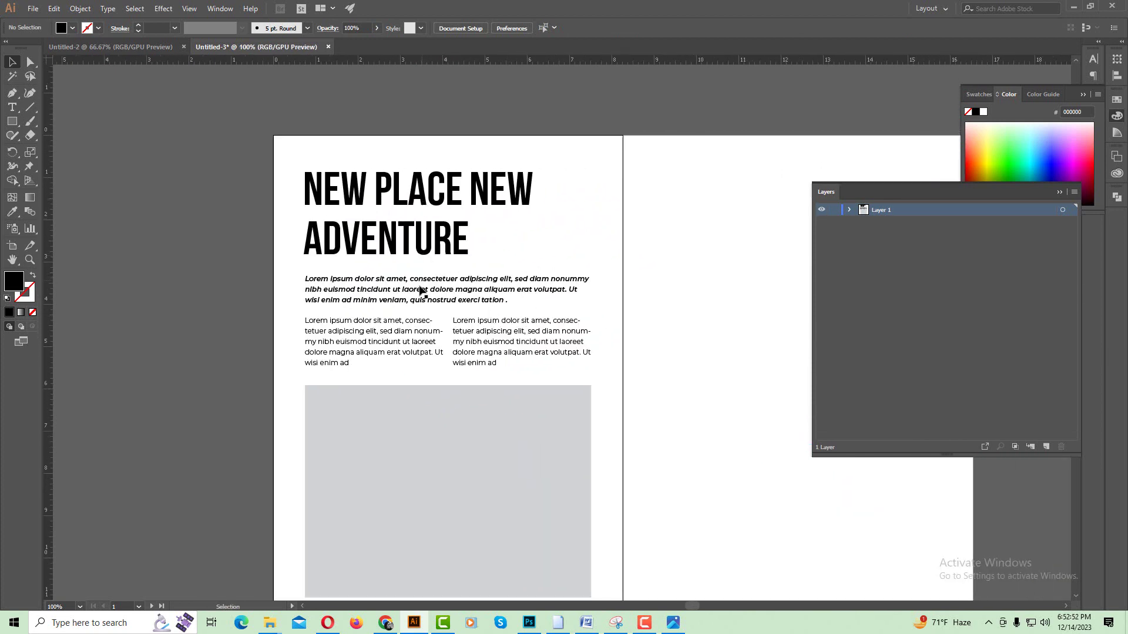
left_click(421, 290)
scroll(421, 294, "down", 3)
left_click(505, 245)
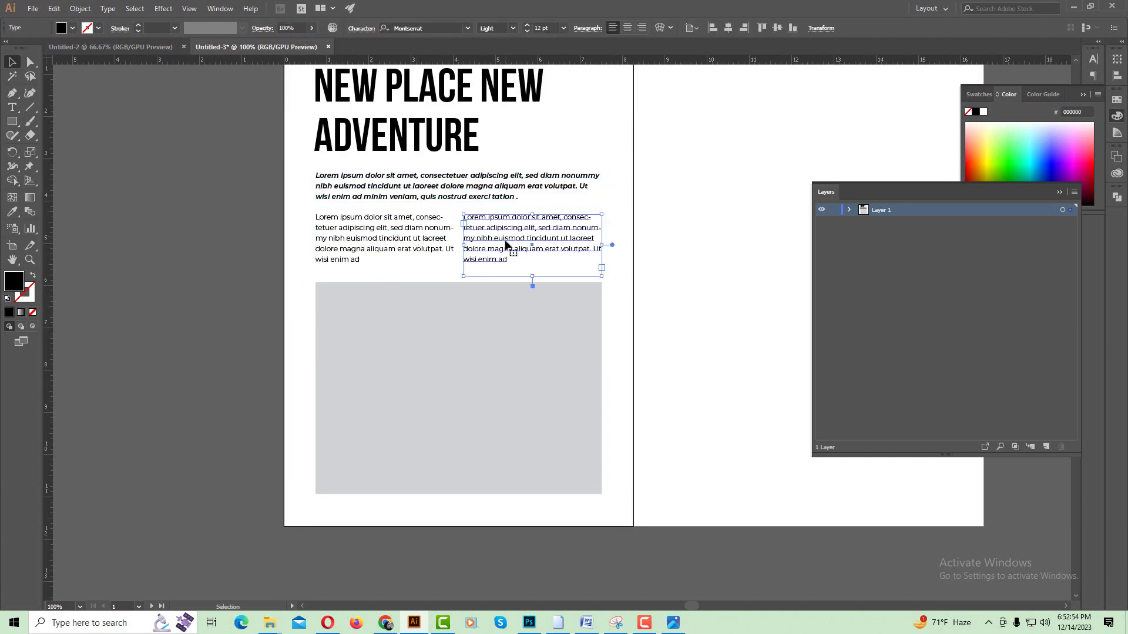
left_click(503, 321)
left_click(666, 314)
Step: Drag the Venice bridge photo from Downloads into the Illustrator document
key("ctrl+minus")
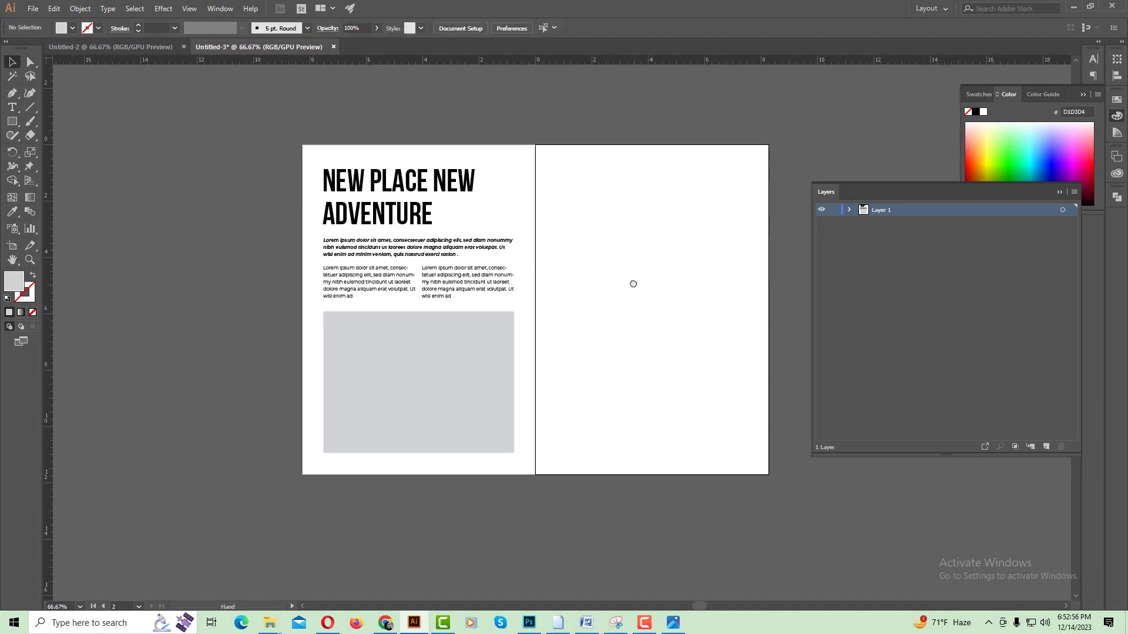
left_click_drag(633, 284, 632, 282)
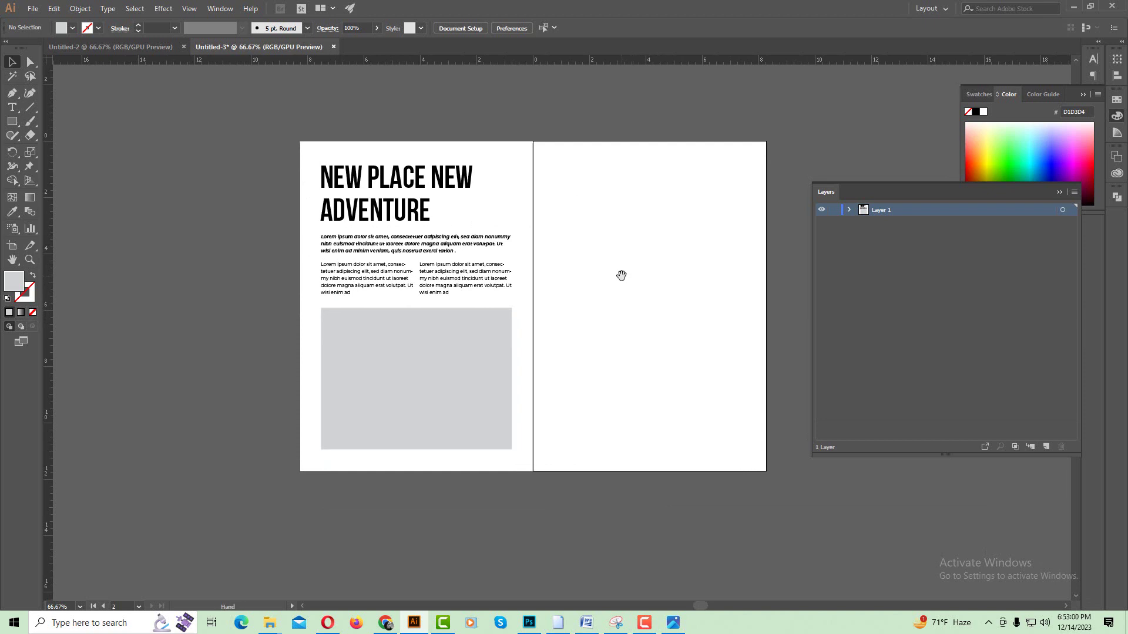
left_click_drag(621, 275, 619, 255)
mouse_move(270, 623)
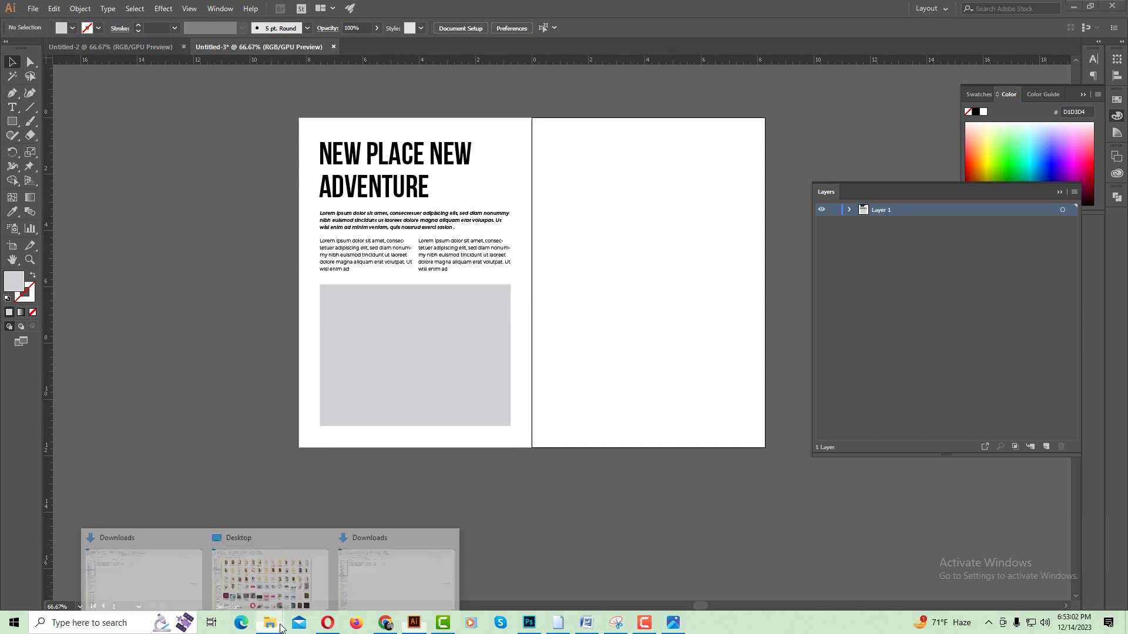
left_click(347, 576)
left_click(170, 153)
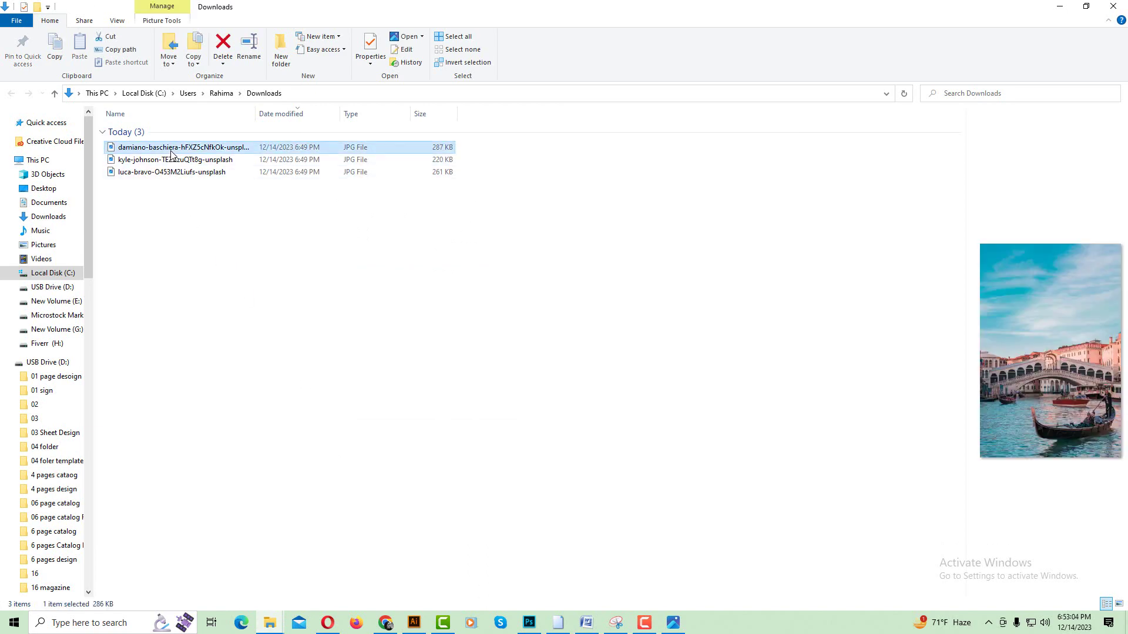
left_click_drag(171, 153, 469, 509)
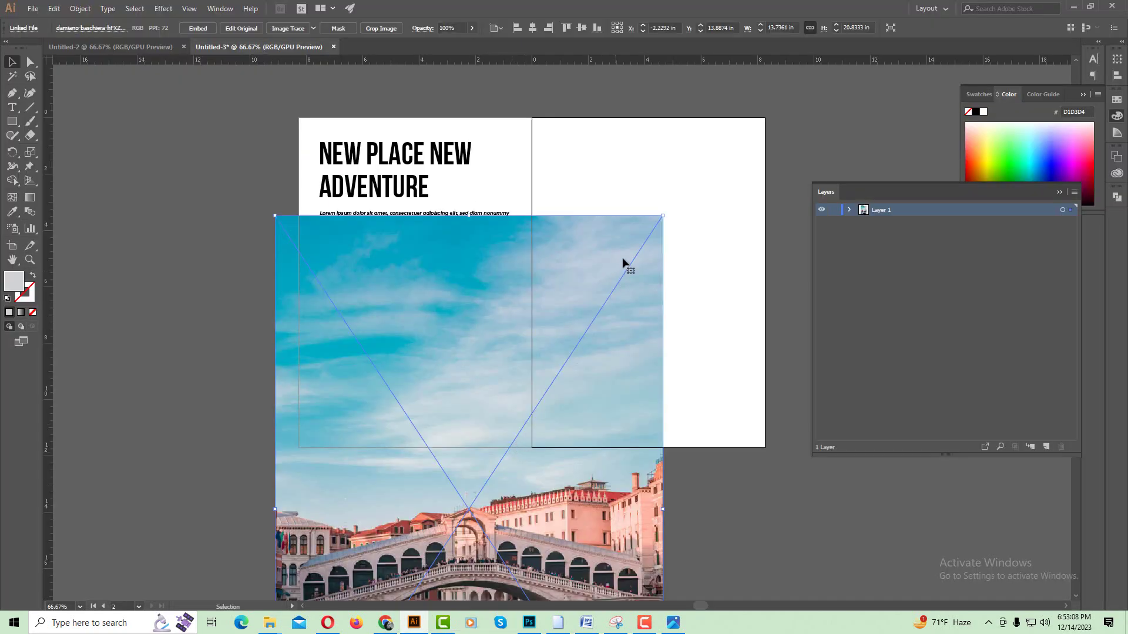
Step: Scale and position the photo on the page, embed it and send it to the back
left_click_drag(660, 215, 576, 347)
mouse_move(516, 464)
left_mouse_down()
mouse_move(449, 268)
mouse_move(461, 257)
left_mouse_up()
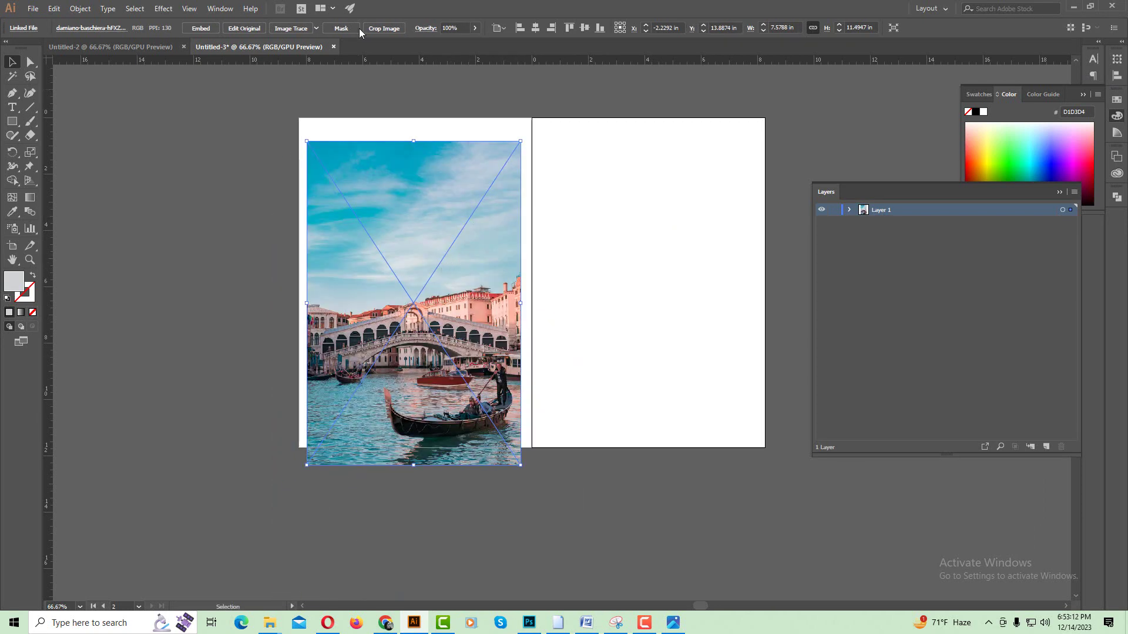
left_click(202, 29)
key("ctrl+shift+bracketleft")
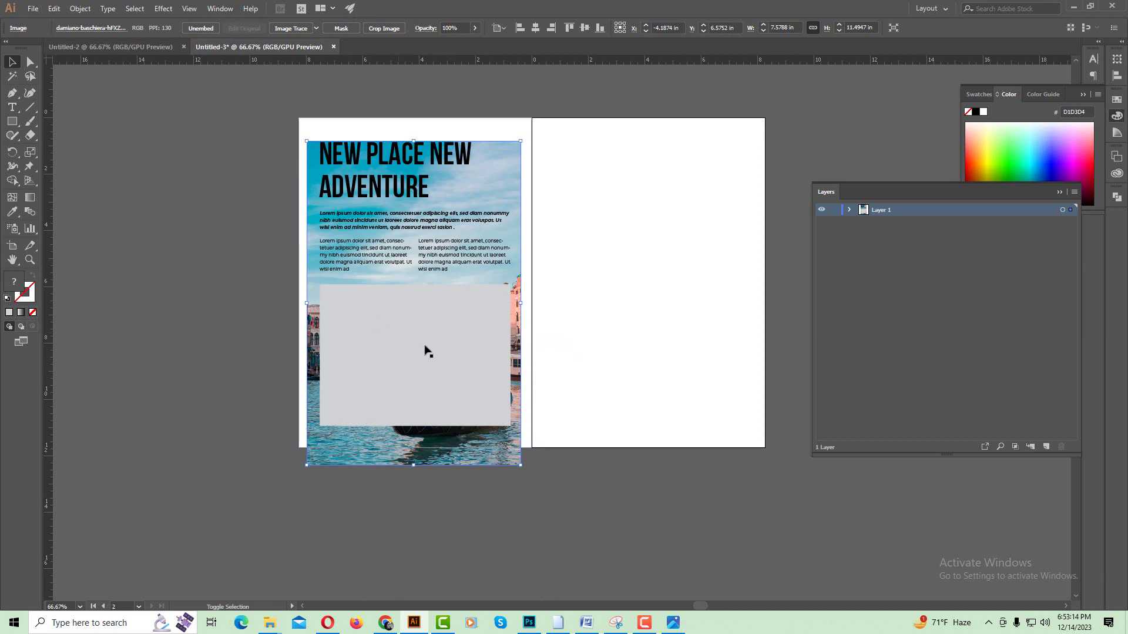
Step: Clip the photo to the grey box with Ctrl+7 and shift it upward inside the mask
left_click(432, 406, "shift")
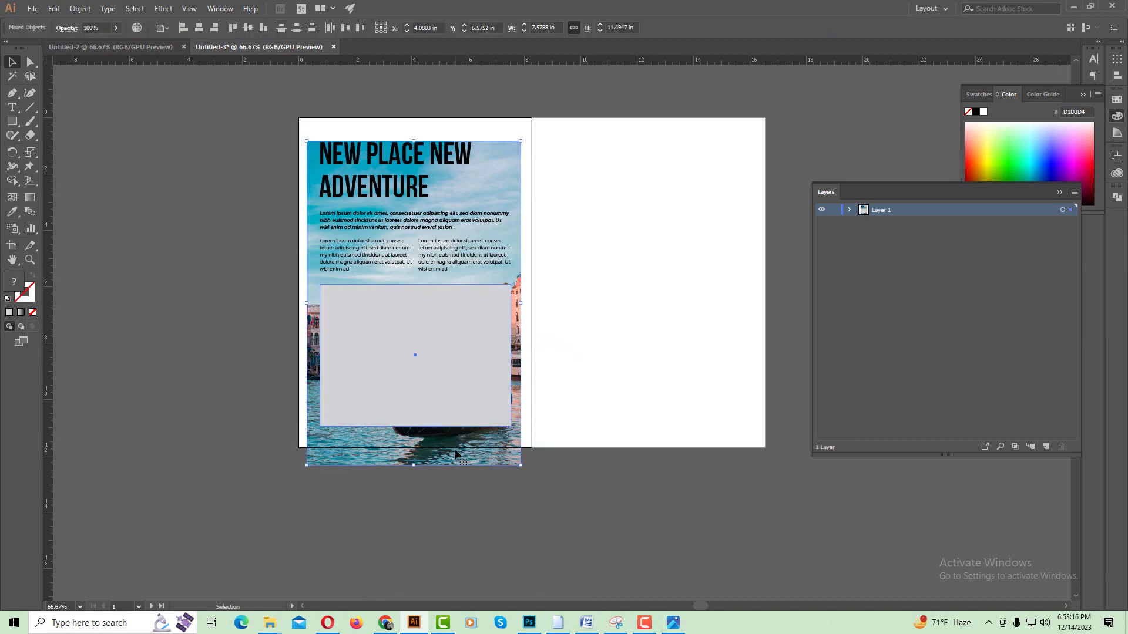
key("ctrl+7")
key("ctrl+1")
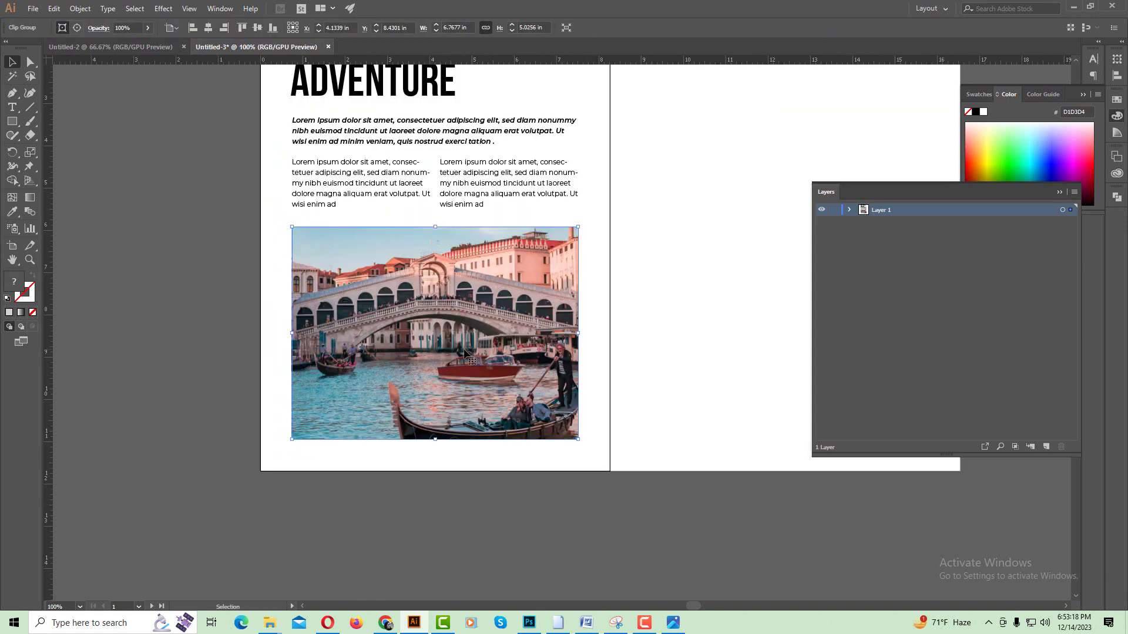
double_click(464, 353)
left_click_drag(483, 368, 483, 331)
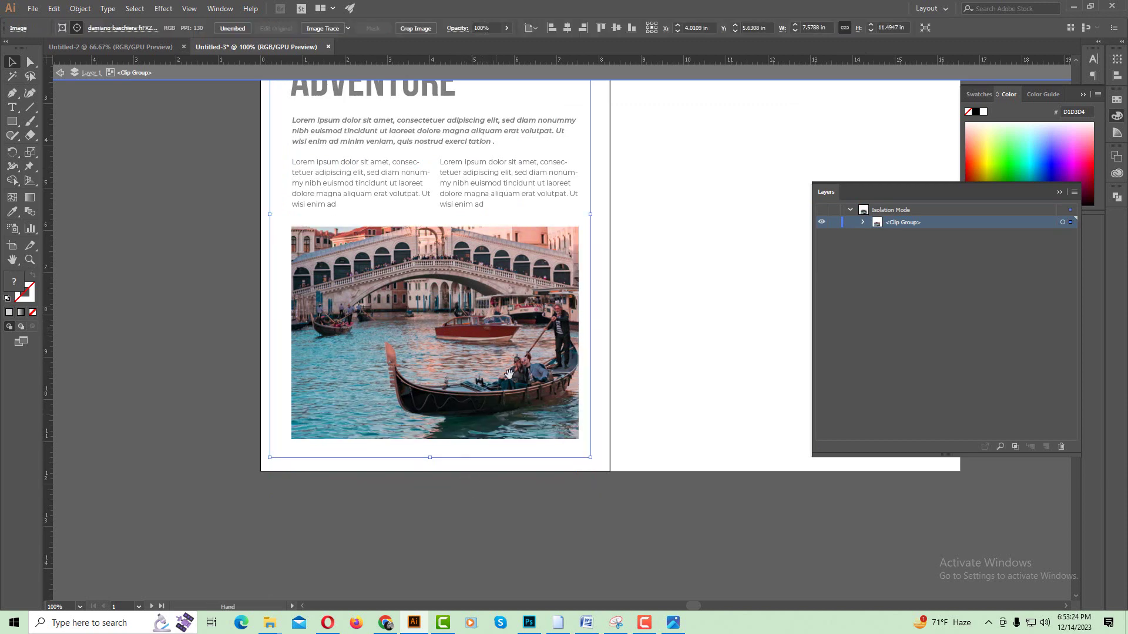
Step: Shrink the photo from its top edge inside the mask and exit the clip group
key("ctrl+minus")
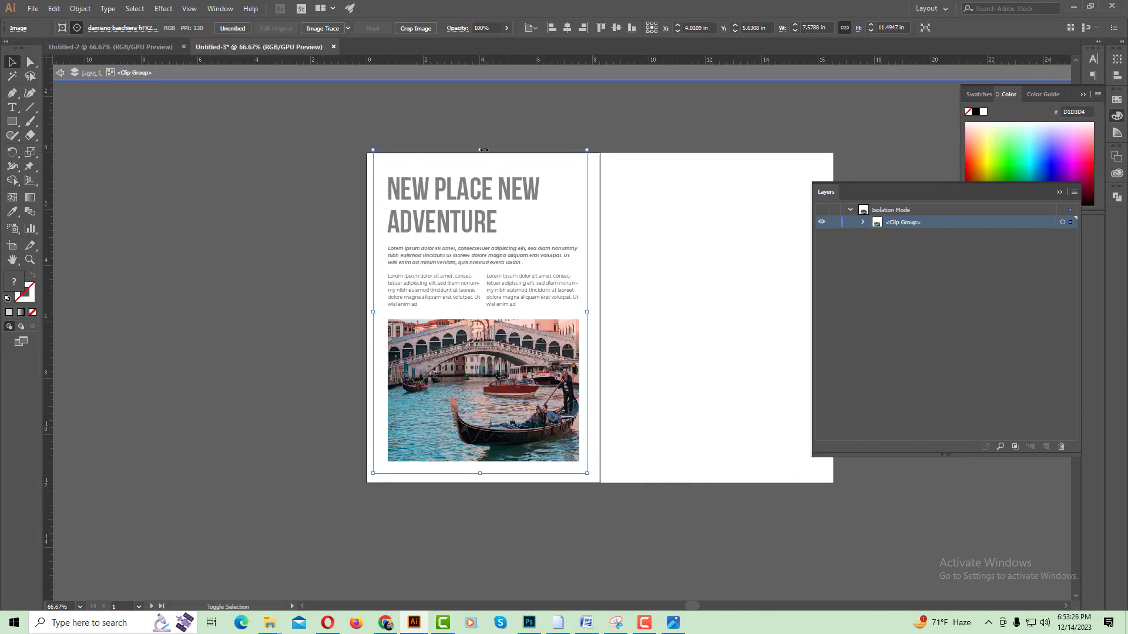
left_click_drag(481, 150, 482, 172)
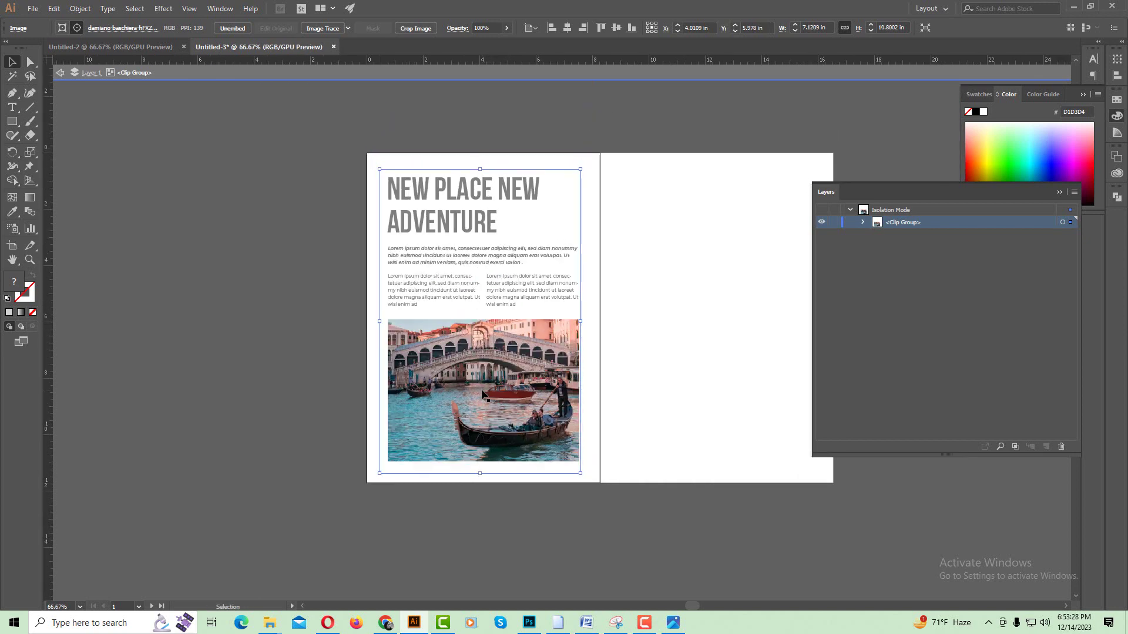
left_click(471, 397)
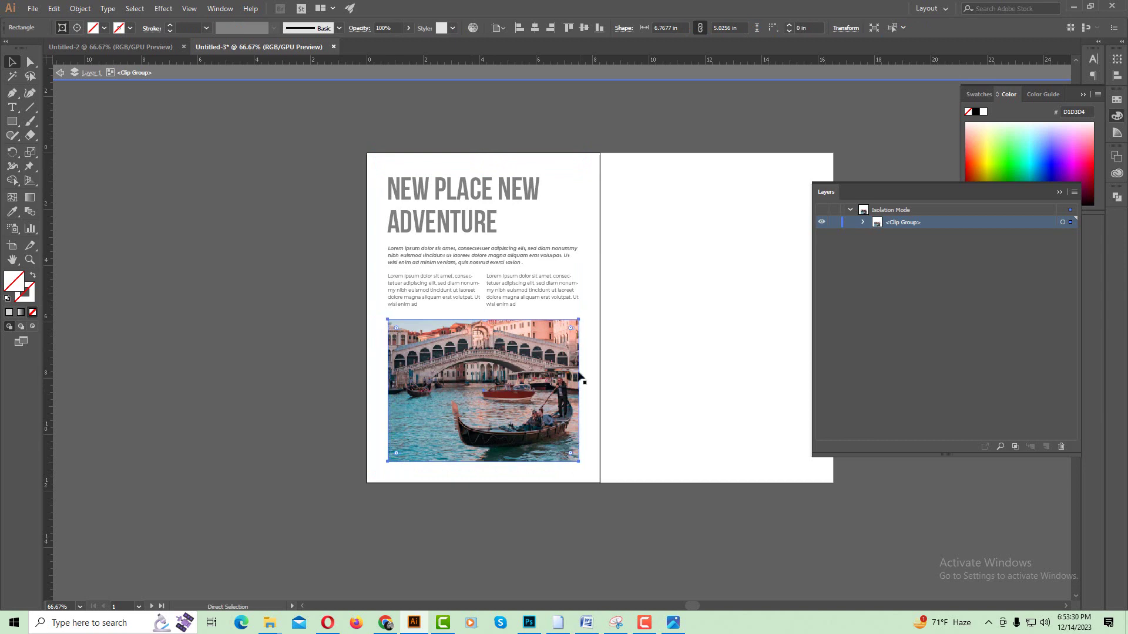
double_click(609, 360)
key("ctrl+plus")
left_click_drag(456, 325, 411, 359)
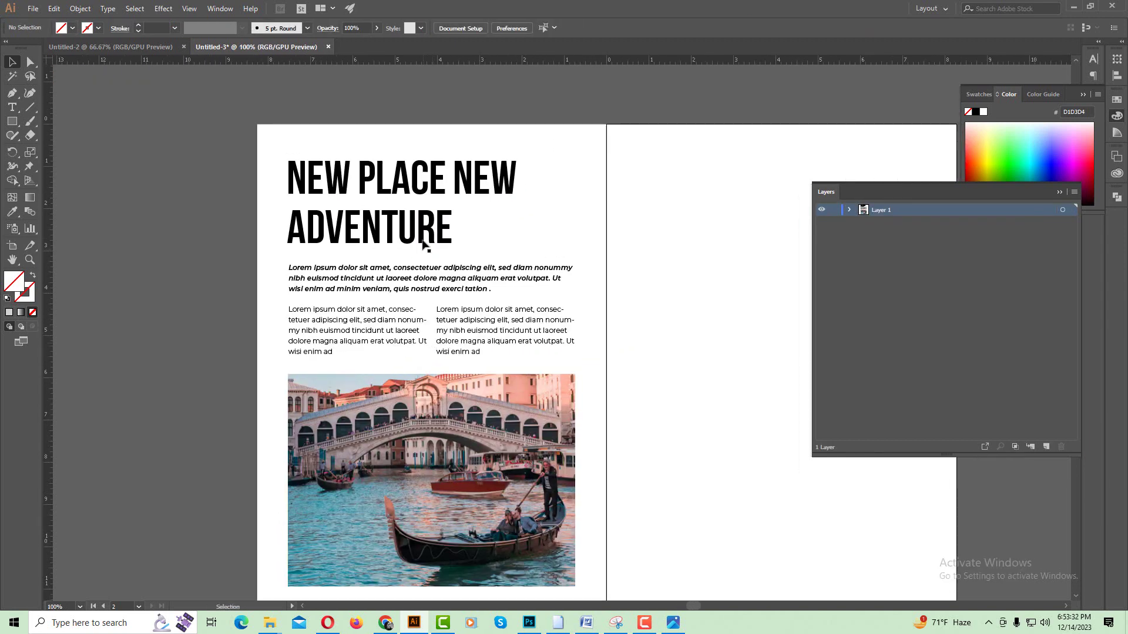
left_click(451, 223)
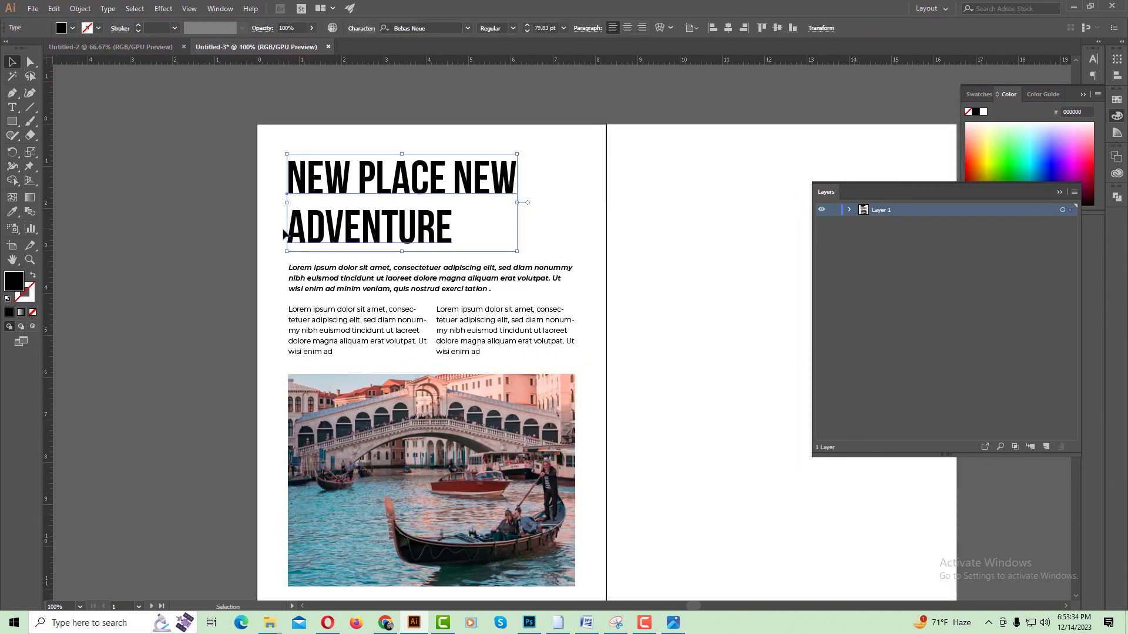
Step: Colour the italic subheading pink with the Eyedropper sampled from the photo
left_click(218, 237)
left_click_drag(247, 237, 258, 180)
left_click(356, 231)
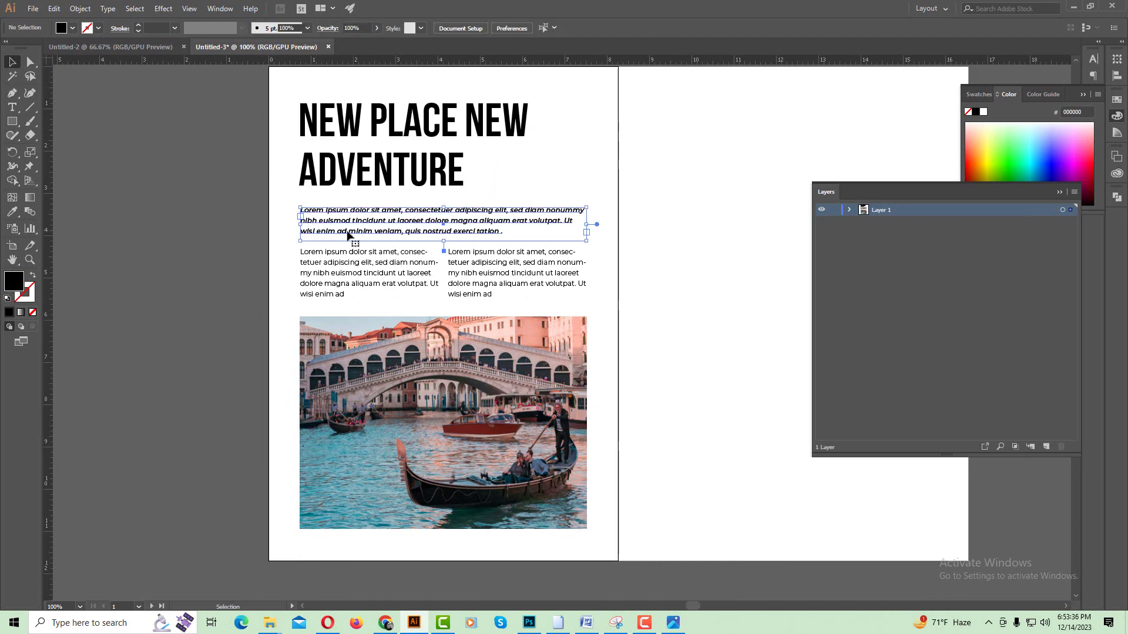
left_click(13, 213)
left_click(536, 327)
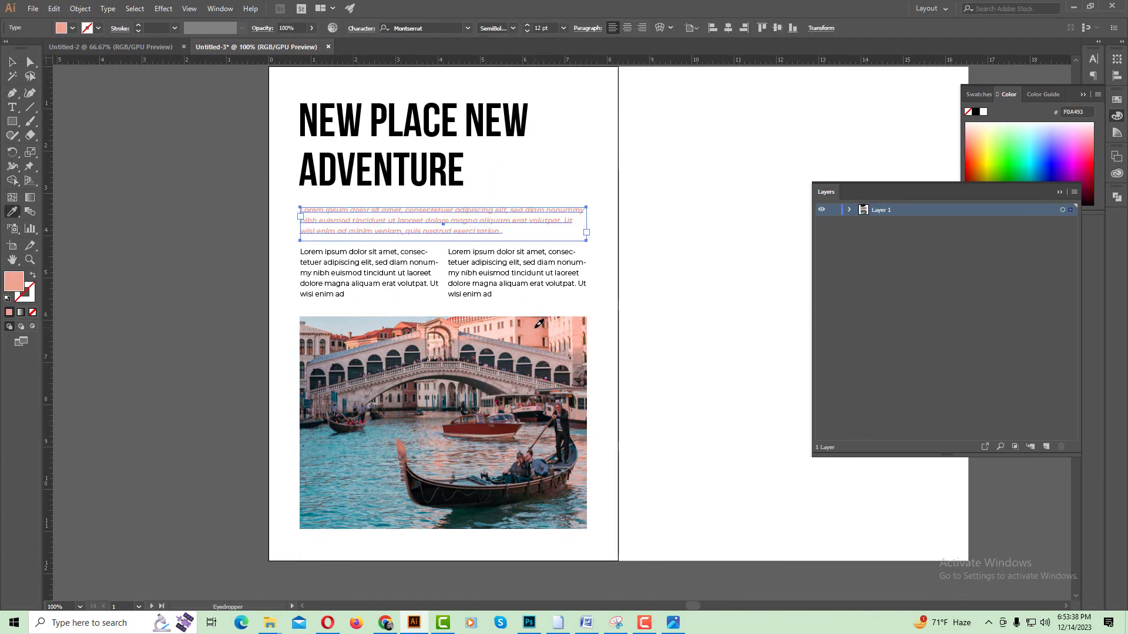
left_click(13, 61)
key("ctrl+shift+a")
Step: Resample the subheading colour, choosing a lighter pink from the building instead of the boat's dark red
key("ctrl+equal")
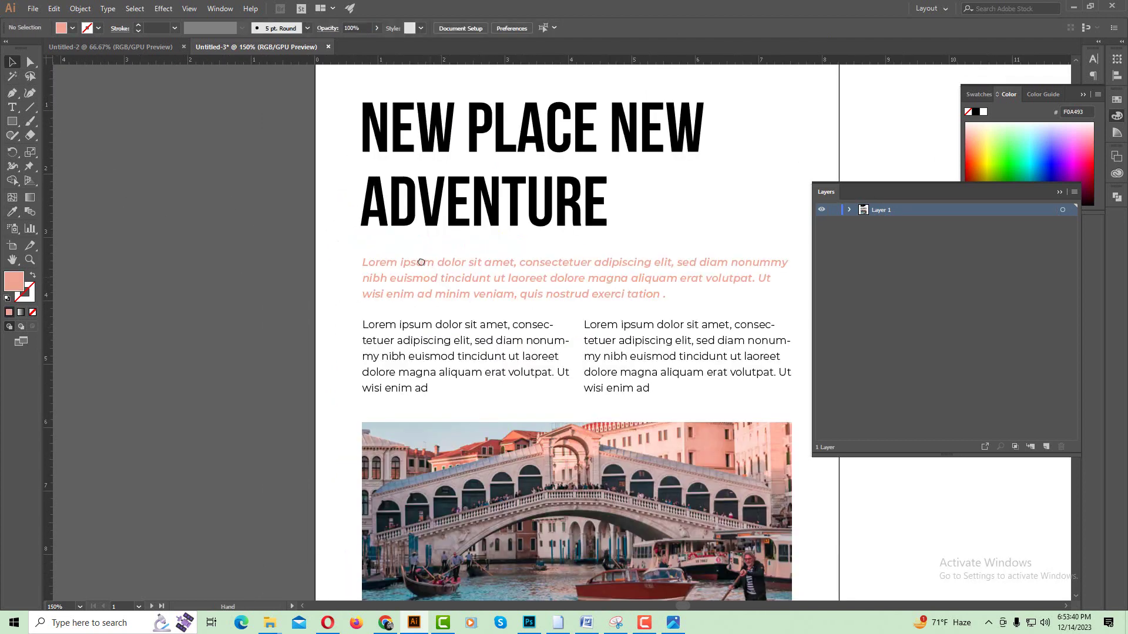
left_click(374, 216)
key("i")
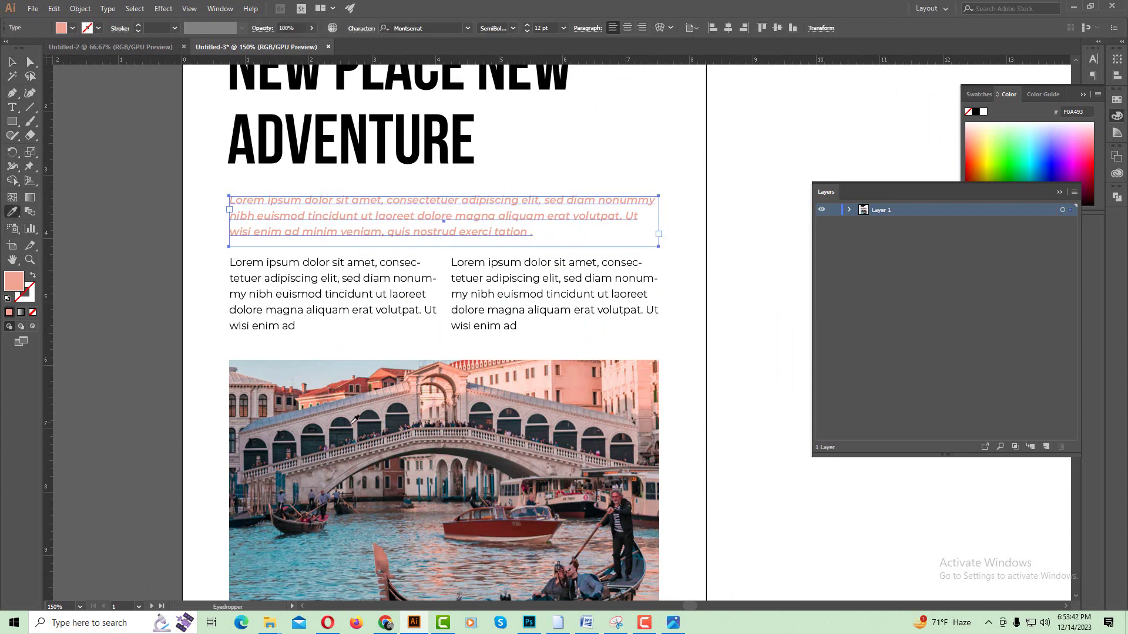
left_click(528, 526)
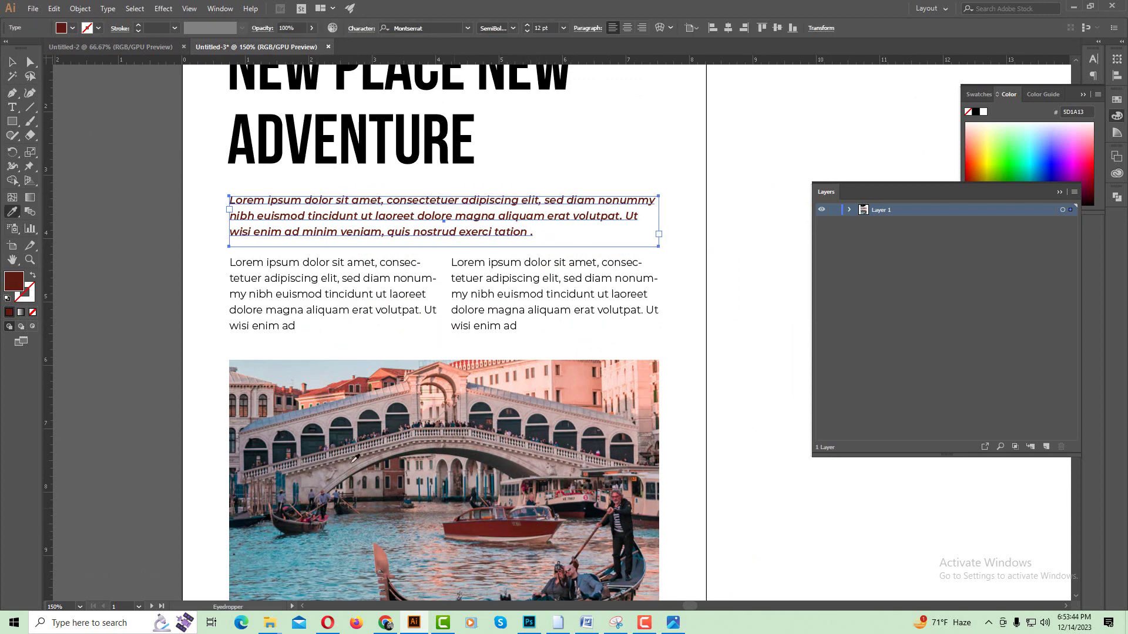
left_click(589, 385)
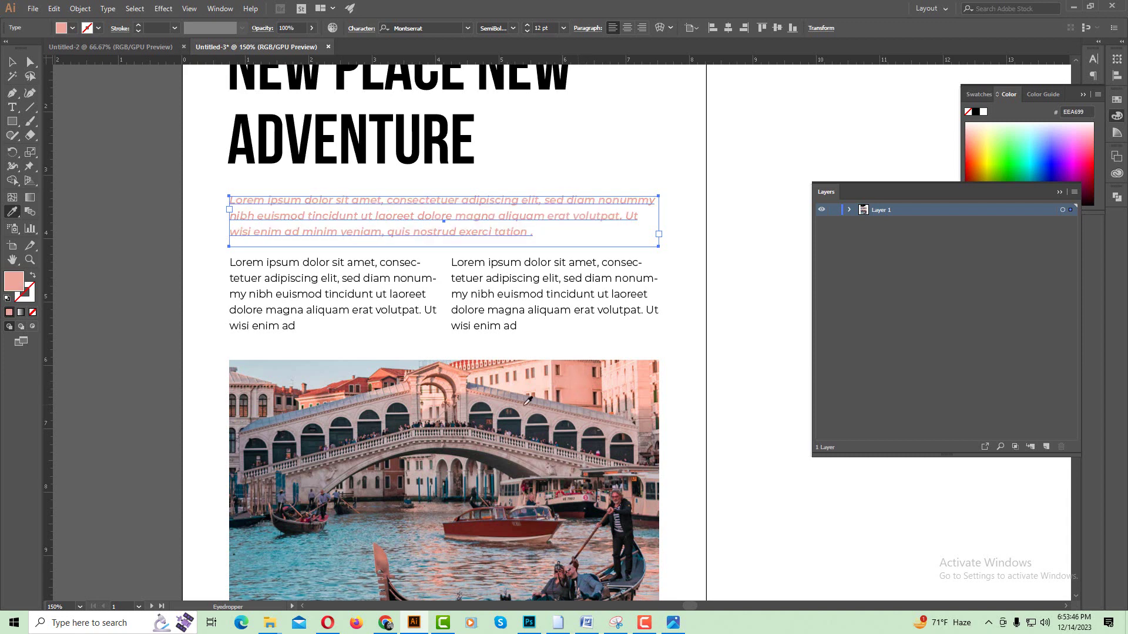
left_click(12, 61)
left_click(97, 207)
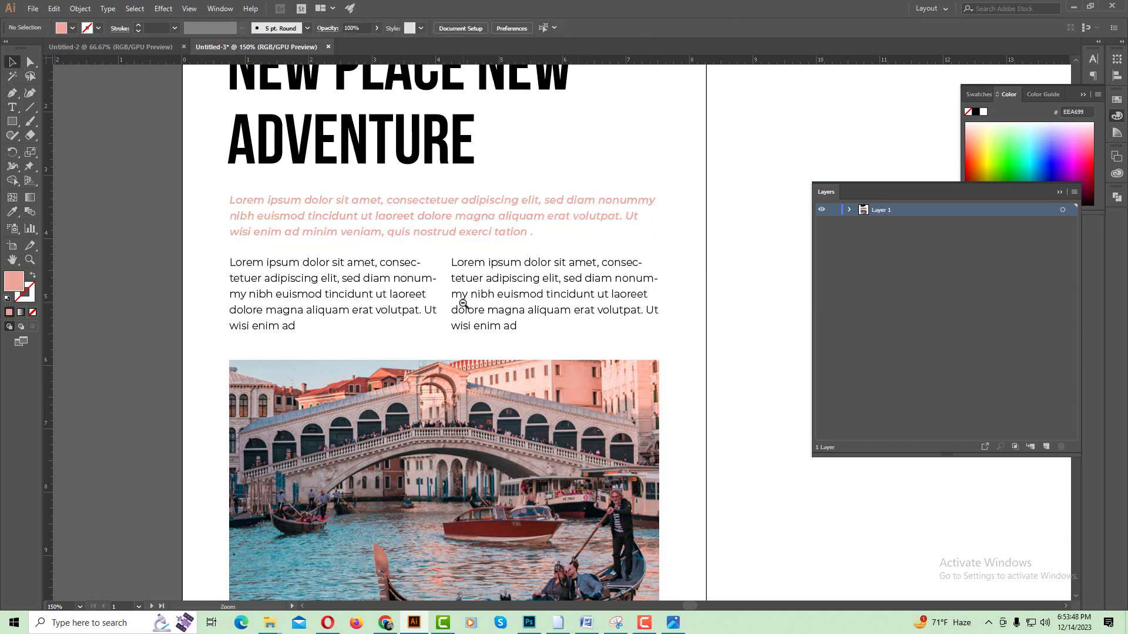
key("ctrl+1")
Step: Colour the word ADVENTURE teal sampled from the water in the photo
left_click(12, 107)
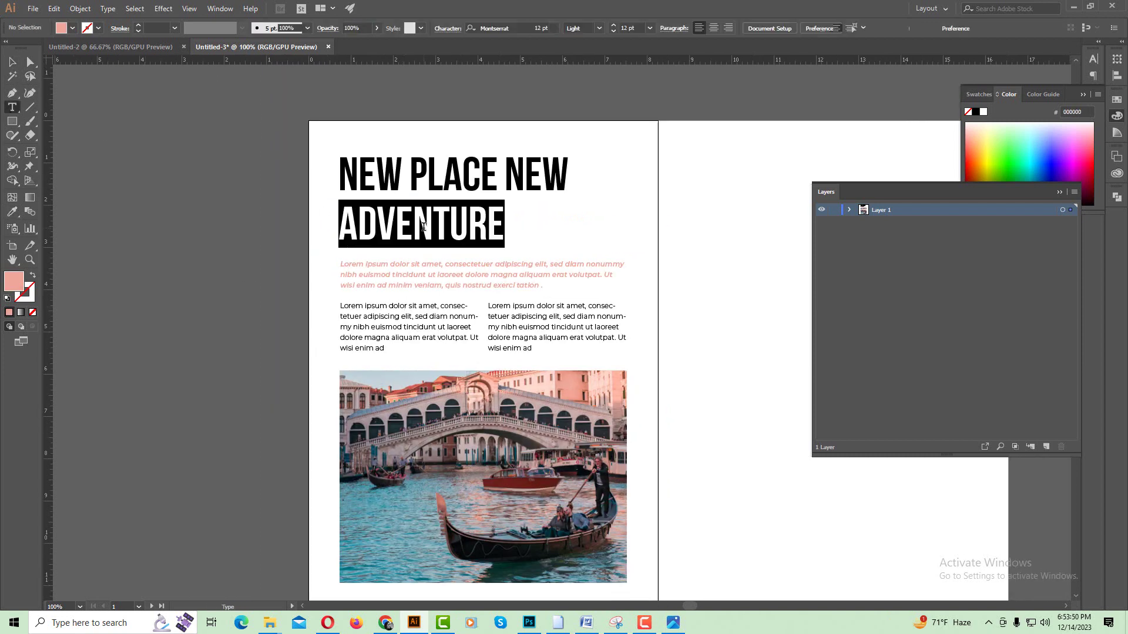
double_click(410, 236)
key("i")
left_click(413, 518)
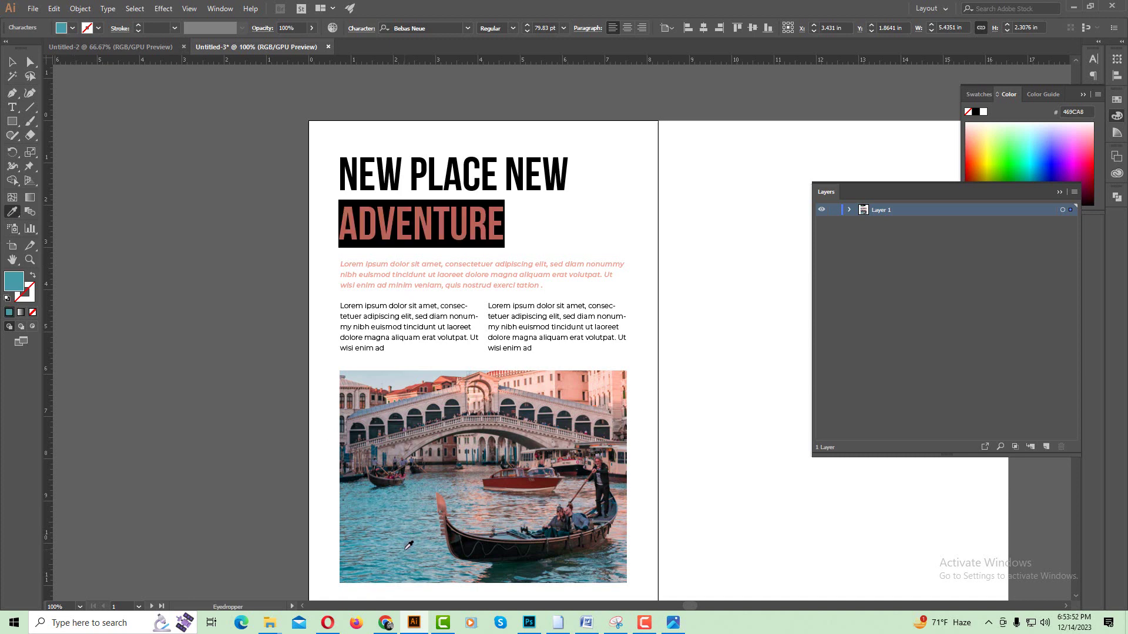
left_click(12, 61)
left_click(611, 369)
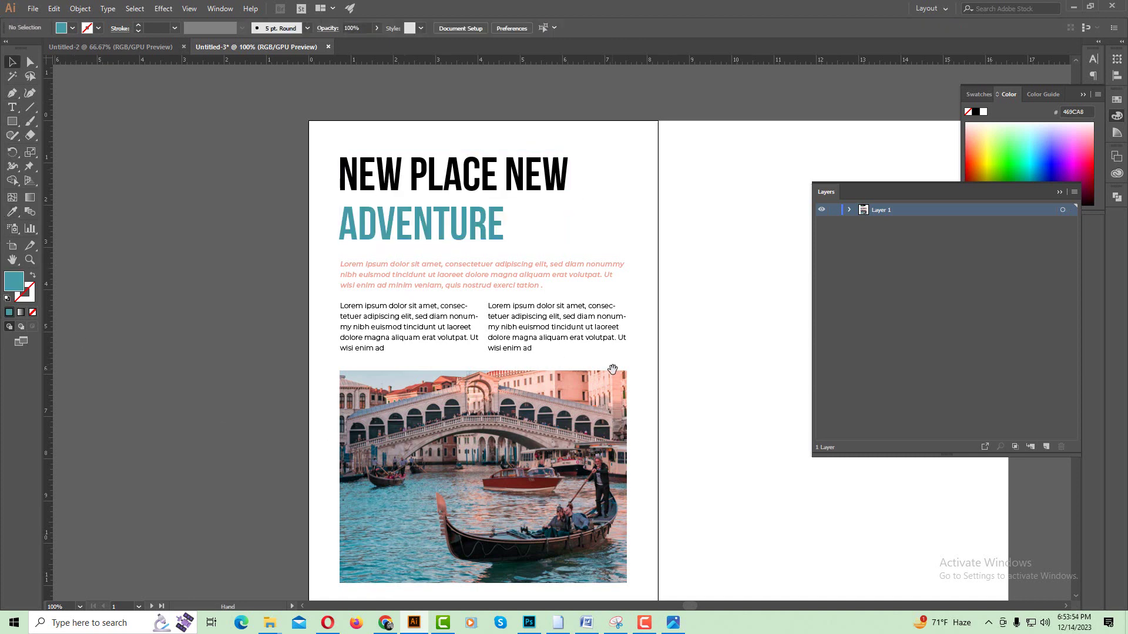
Step: Make the right page the active artboard and show the layout grid guides
key("ctrl+minus")
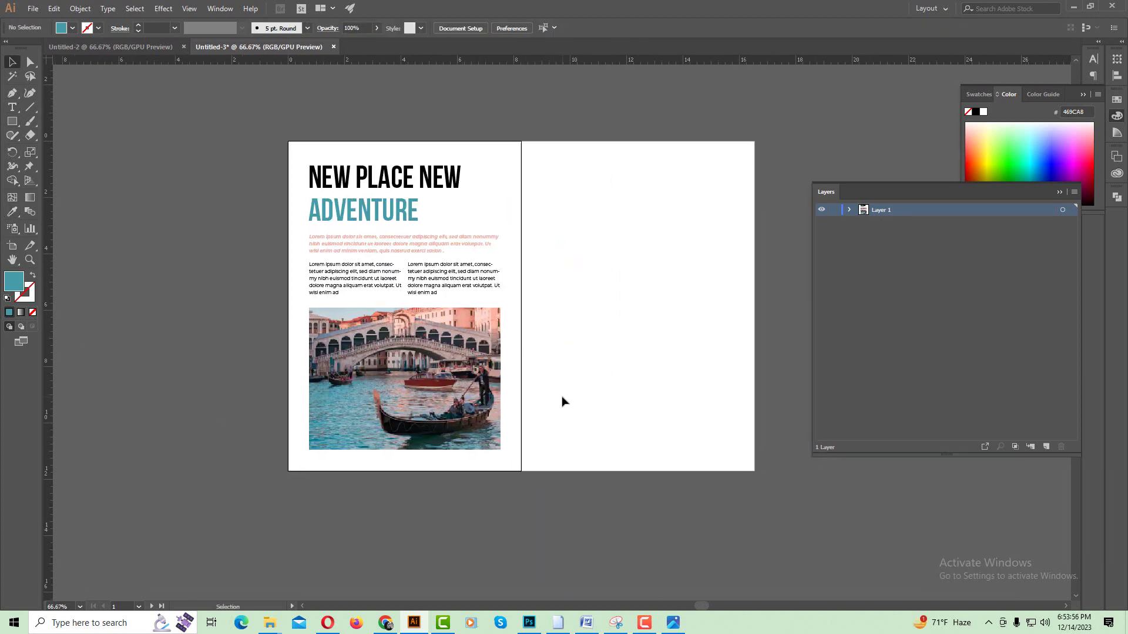
left_click(562, 401)
left_click_drag(562, 378, 494, 375)
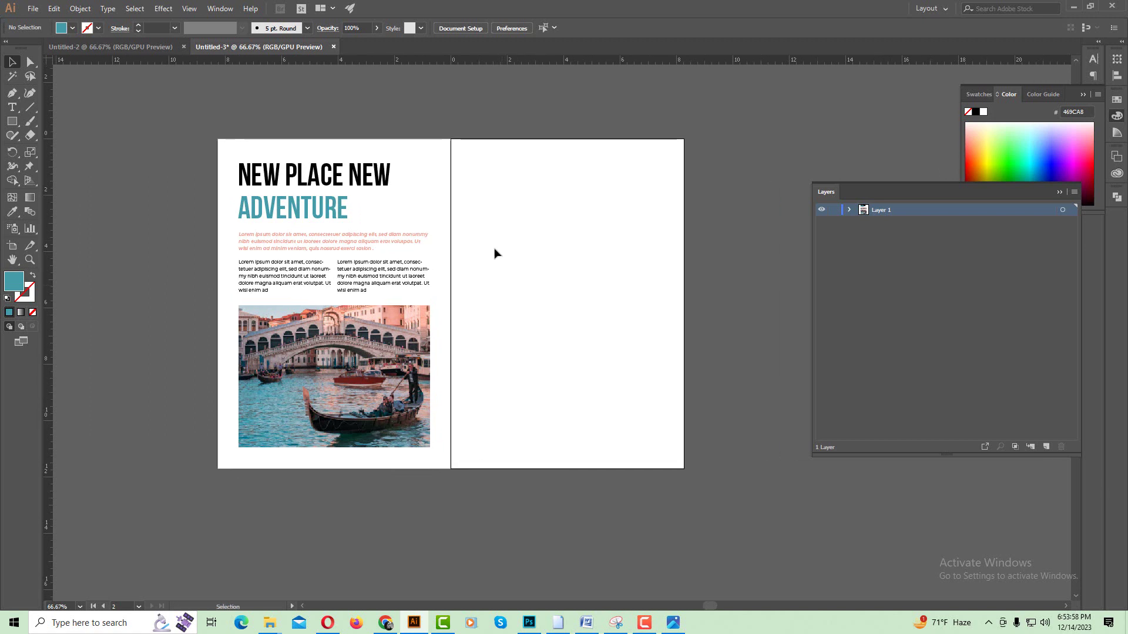
key("ctrl+semicolon")
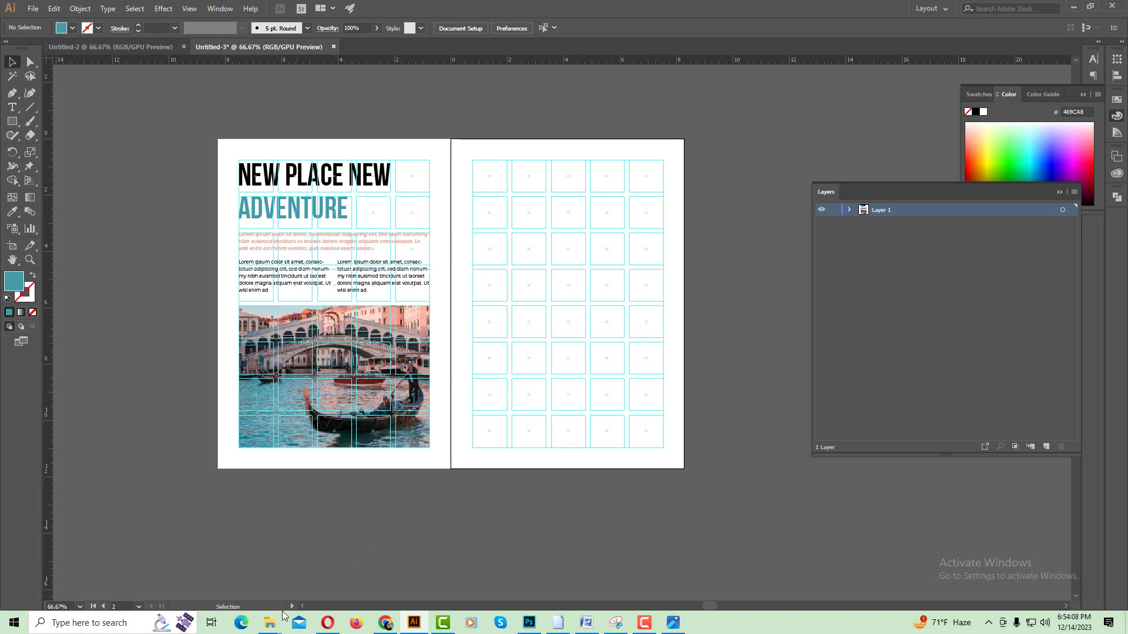
Step: Preview the mountain lake and boat photos in Downloads, then zoom in on the right page
mouse_move(270, 622)
left_click(352, 573)
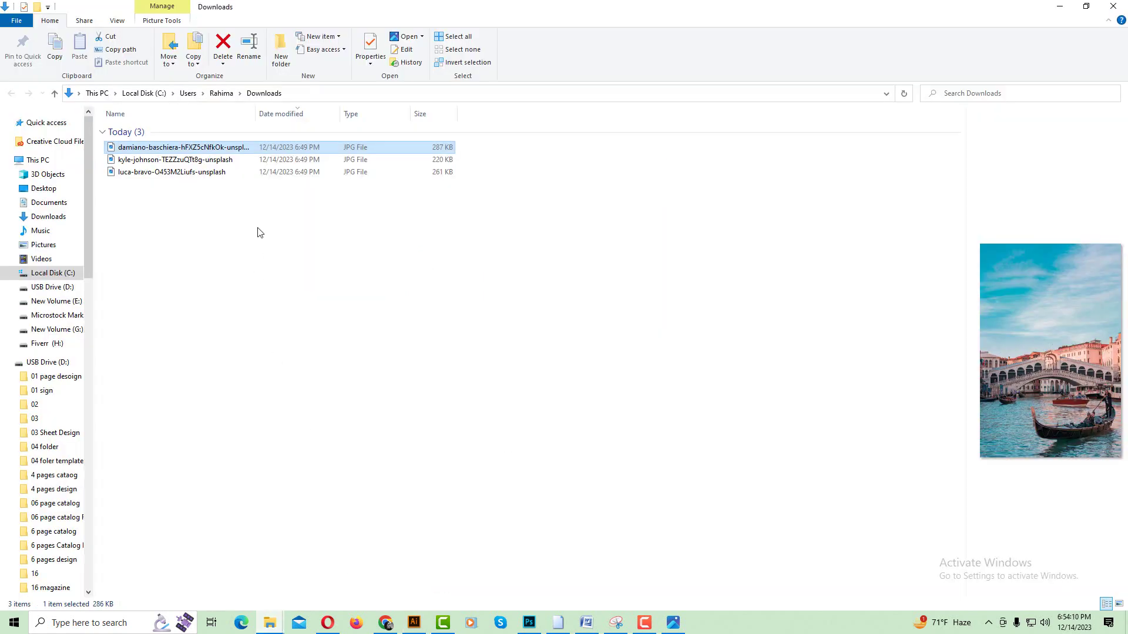
left_click(233, 160)
left_click(234, 173)
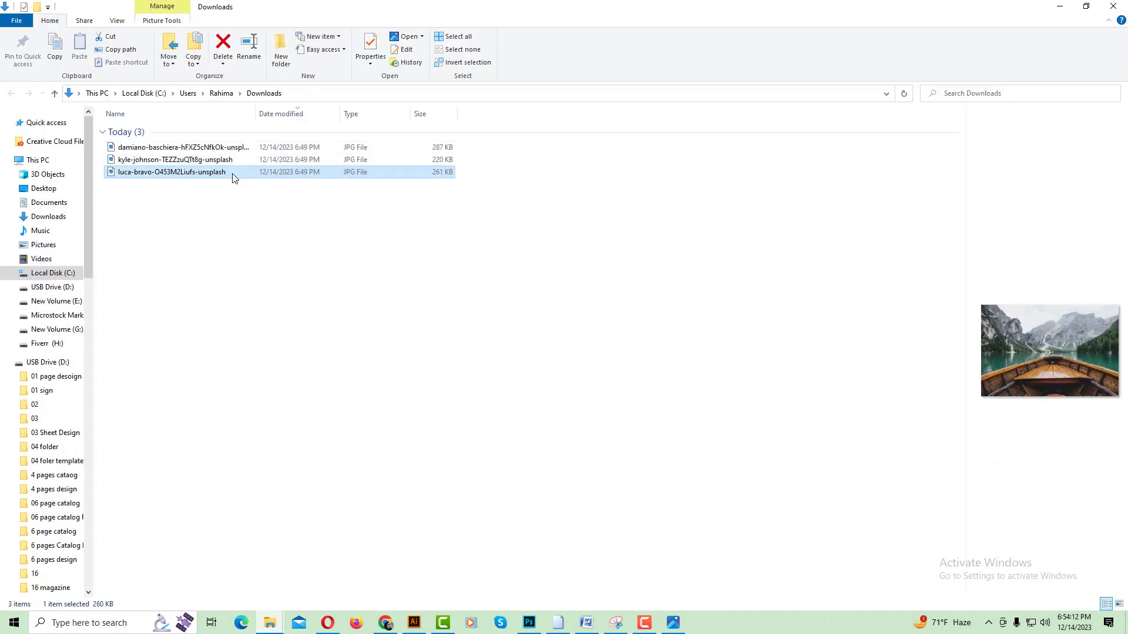
left_click(414, 622)
key("ctrl+1")
scroll(528, 299, "right", 3)
Step: Draw a rectangle over the top six grid rows of the right page and fill it light grey
left_click(13, 122)
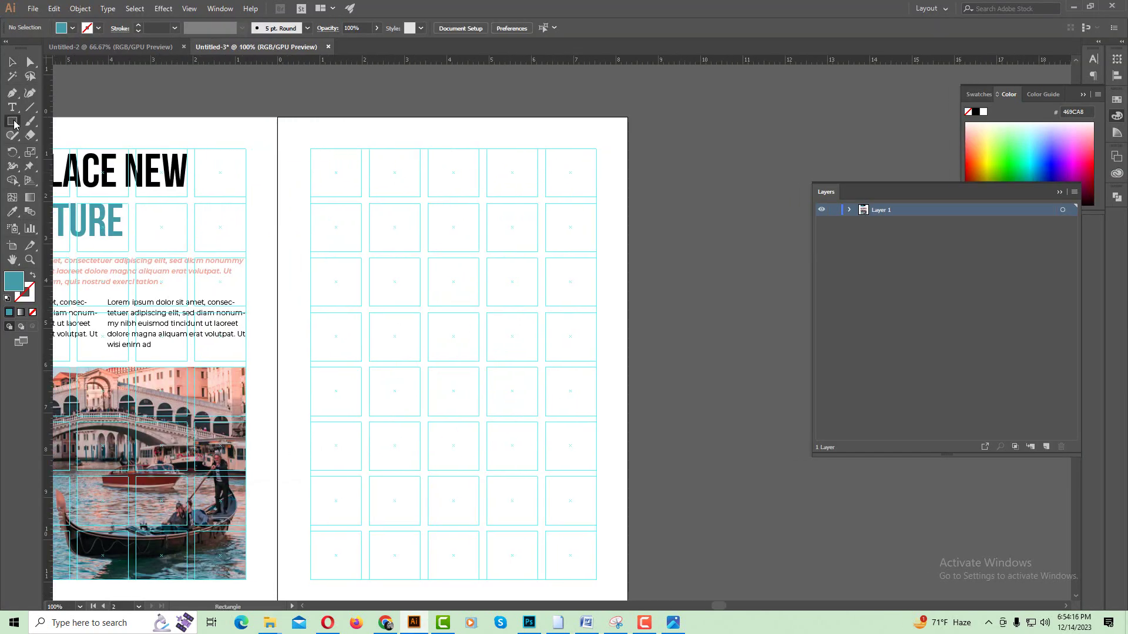
left_click_drag(310, 149, 597, 470)
left_click(13, 62)
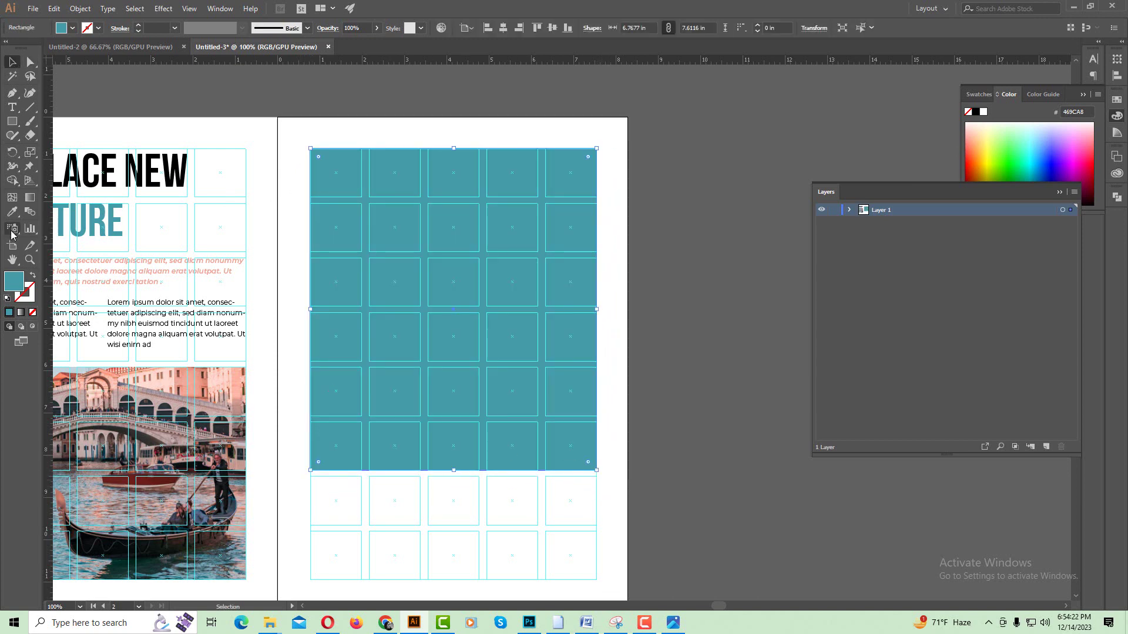
left_click(12, 211)
left_click(140, 300)
left_click(13, 62)
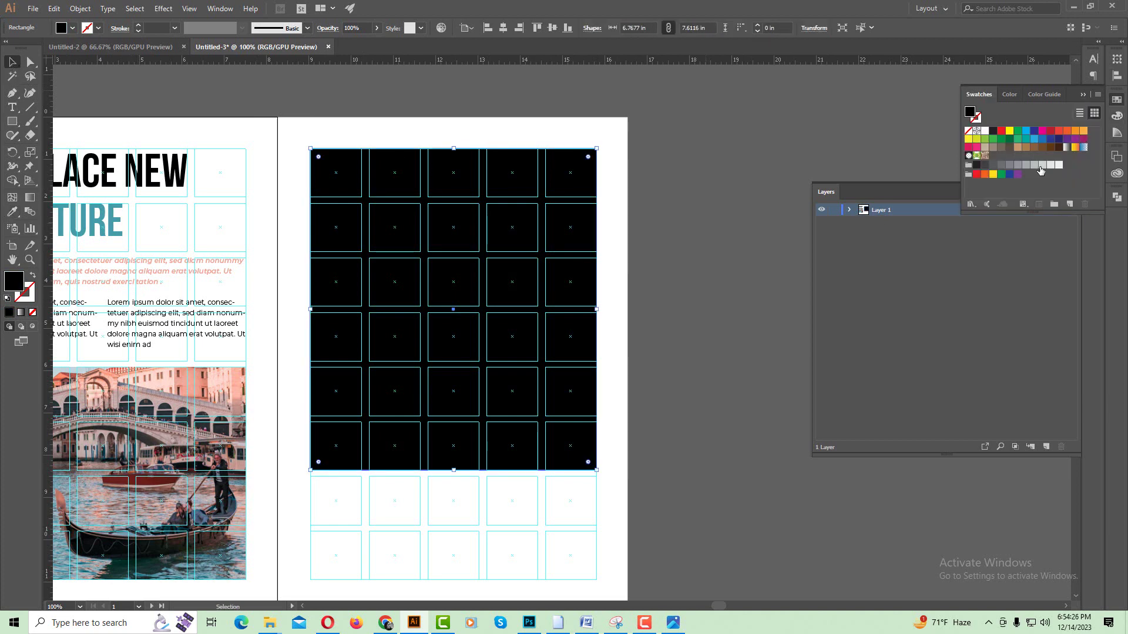
left_click(1041, 169)
left_click(688, 188)
Step: Drag the mountain lake photo from the Downloads folder onto the spread
key("ctrl+minus")
mouse_move(499, 325)
left_mouse_down()
mouse_move(517, 281)
mouse_move(530, 307)
left_mouse_up()
scroll(529, 308, "up", 1)
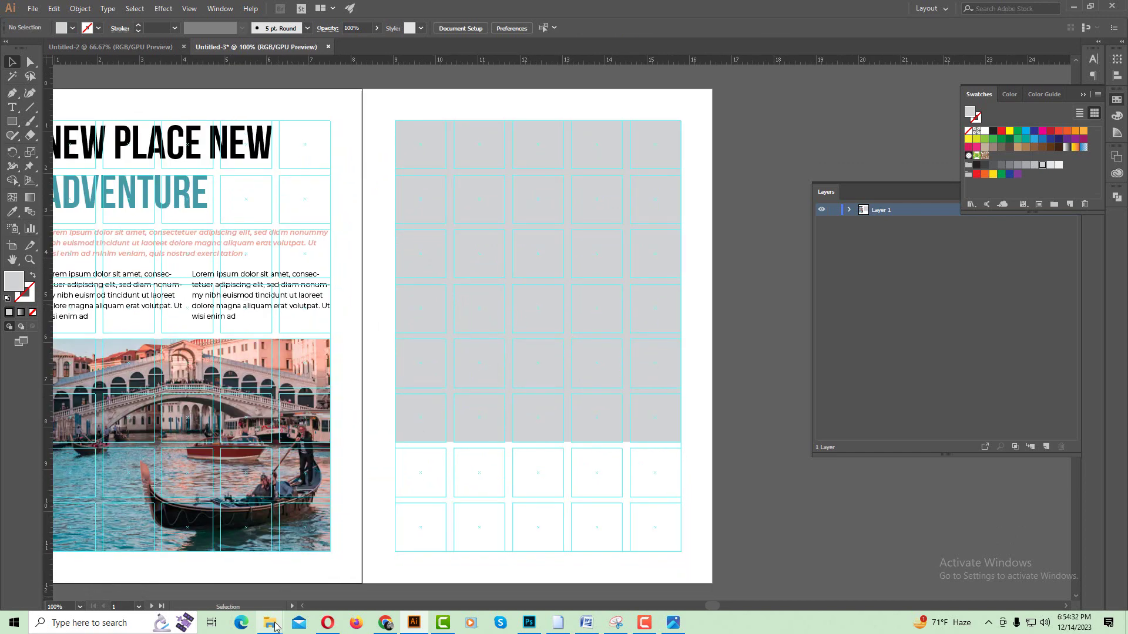
mouse_move(270, 623)
left_click(364, 570)
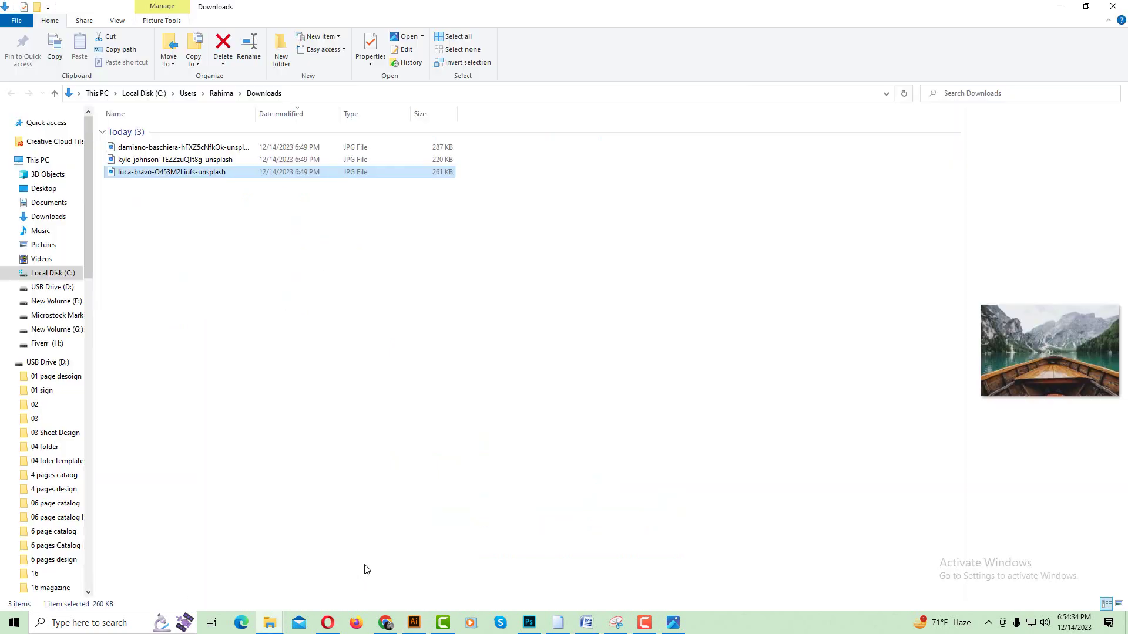
left_click_drag(278, 176, 392, 458)
left_click(364, 160)
left_click_drag(361, 156, 511, 458)
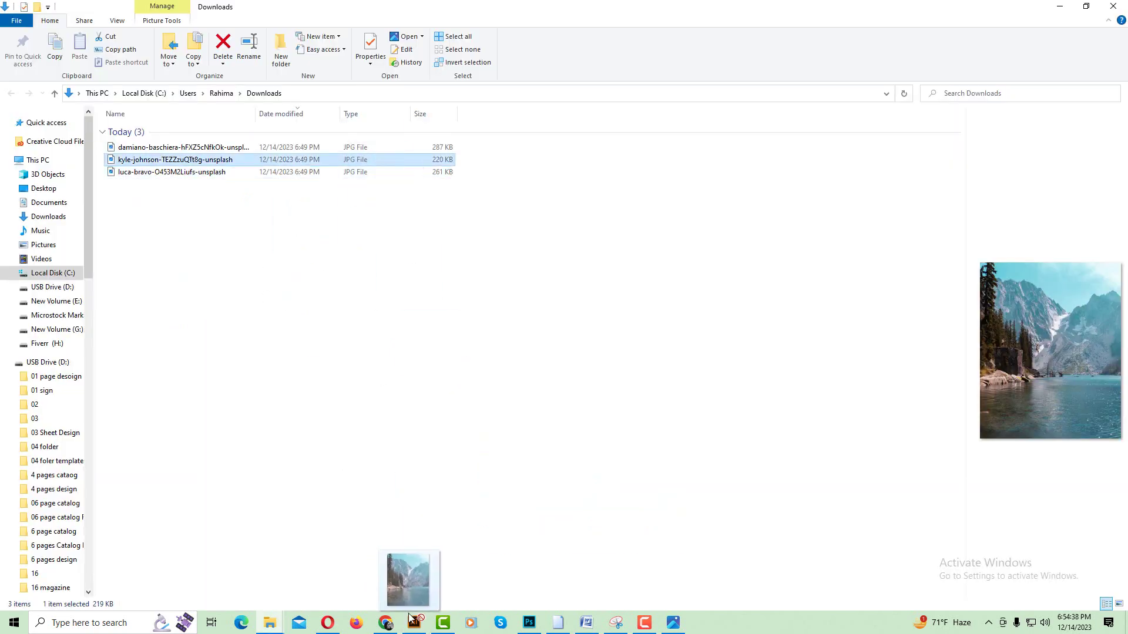
Step: Scale the mountain photo proportionally and position it over the top of the right page
key("ctrl+minus")
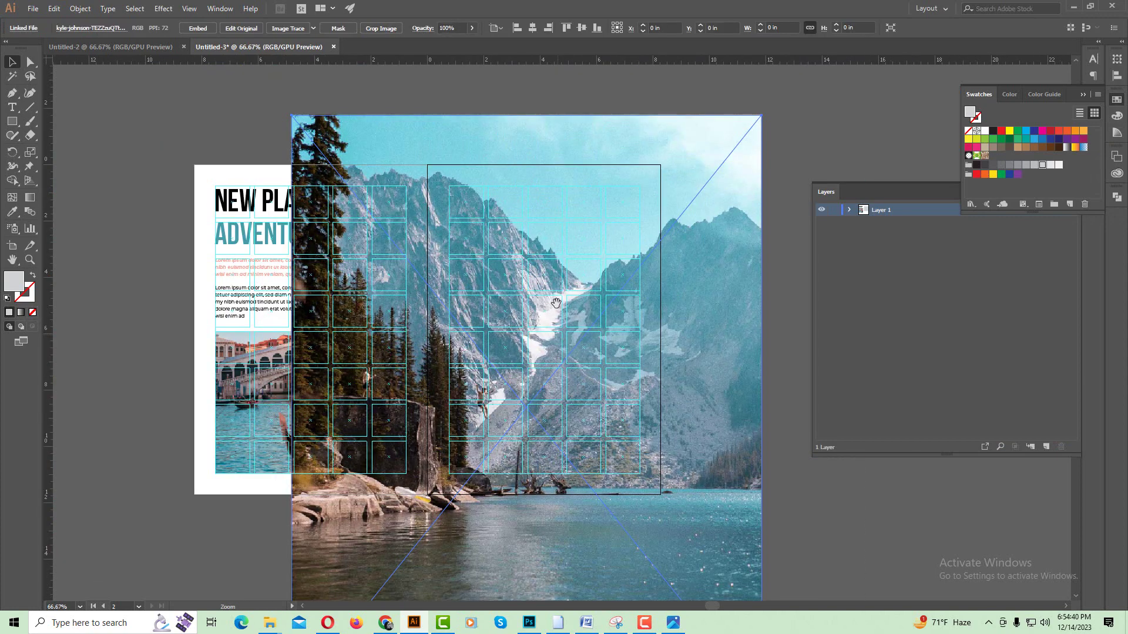
key("ctrl+minus")
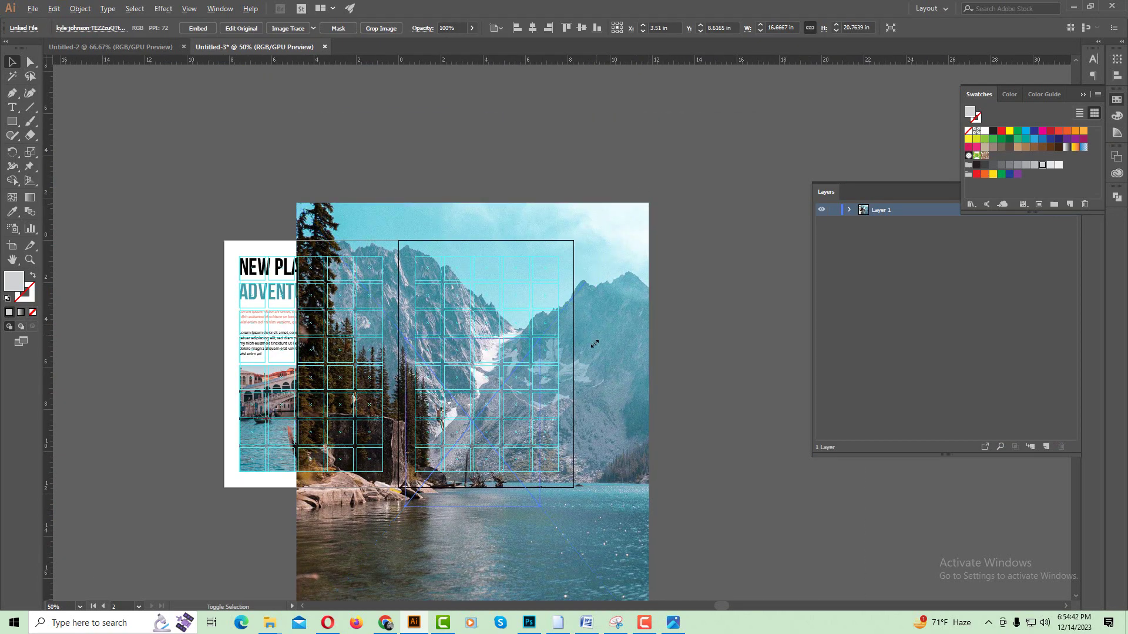
left_click_drag(649, 205, 541, 352)
key("ctrl+plus")
left_click_drag(441, 460, 453, 329)
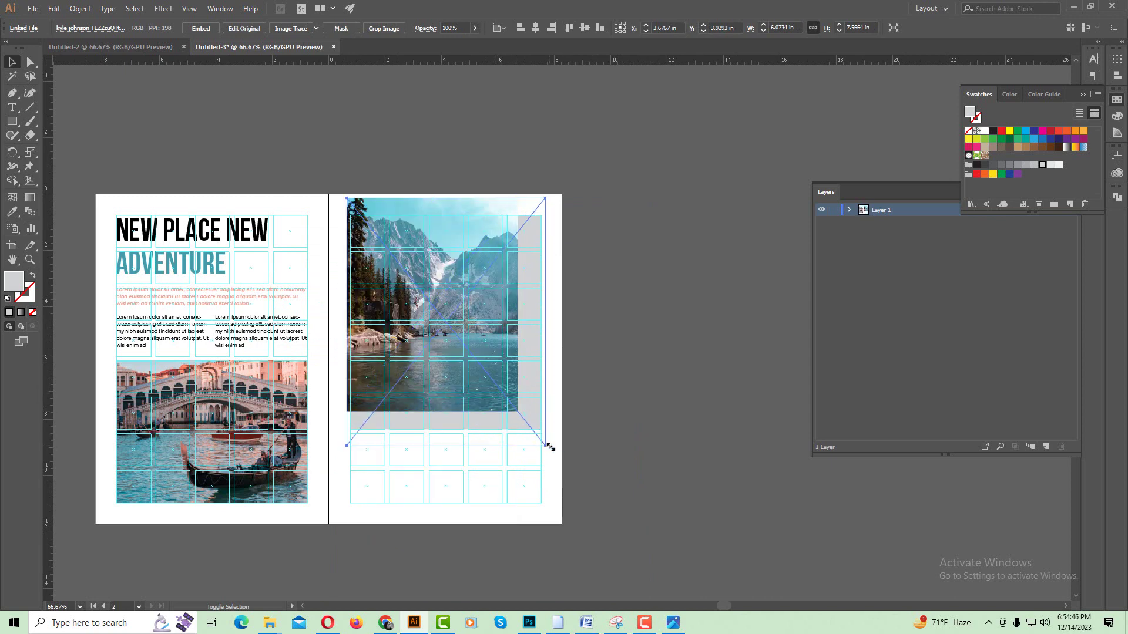
left_click_drag(546, 441, 548, 448)
key("ctrl+plus")
Step: Send the photo behind the grey placeholder and embed it in the document
right_click(518, 199)
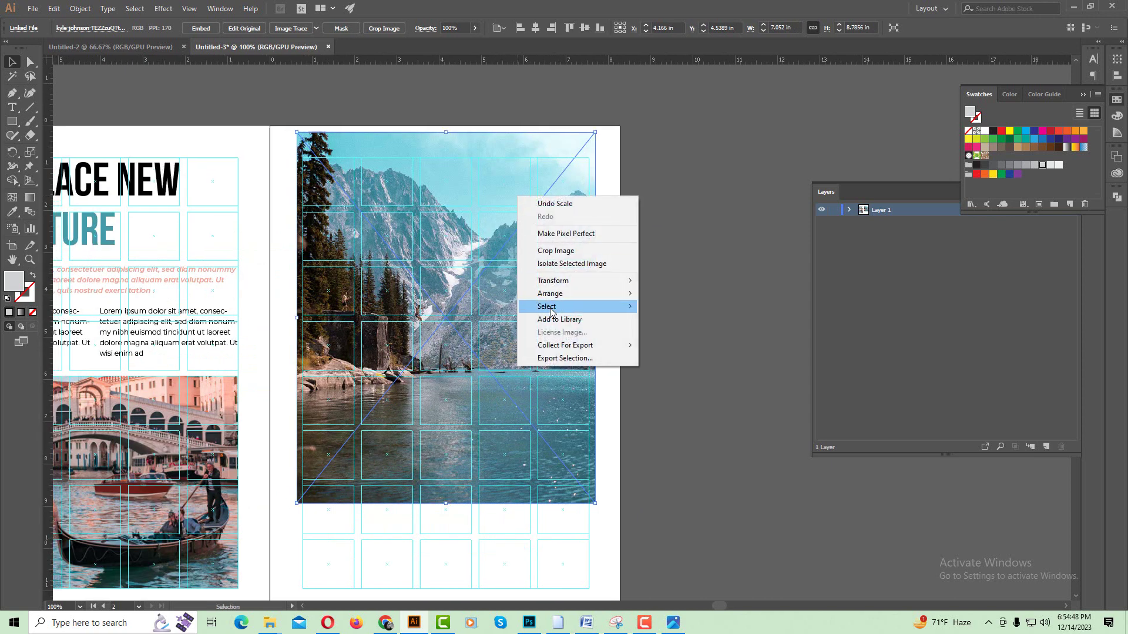
mouse_move(549, 294)
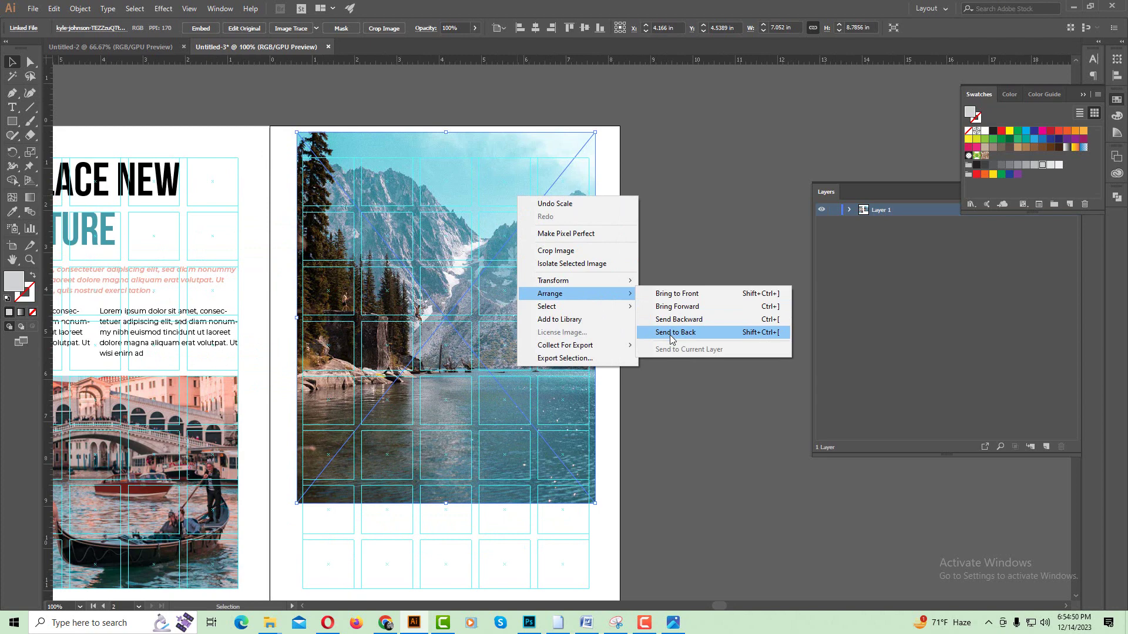
left_click(670, 335)
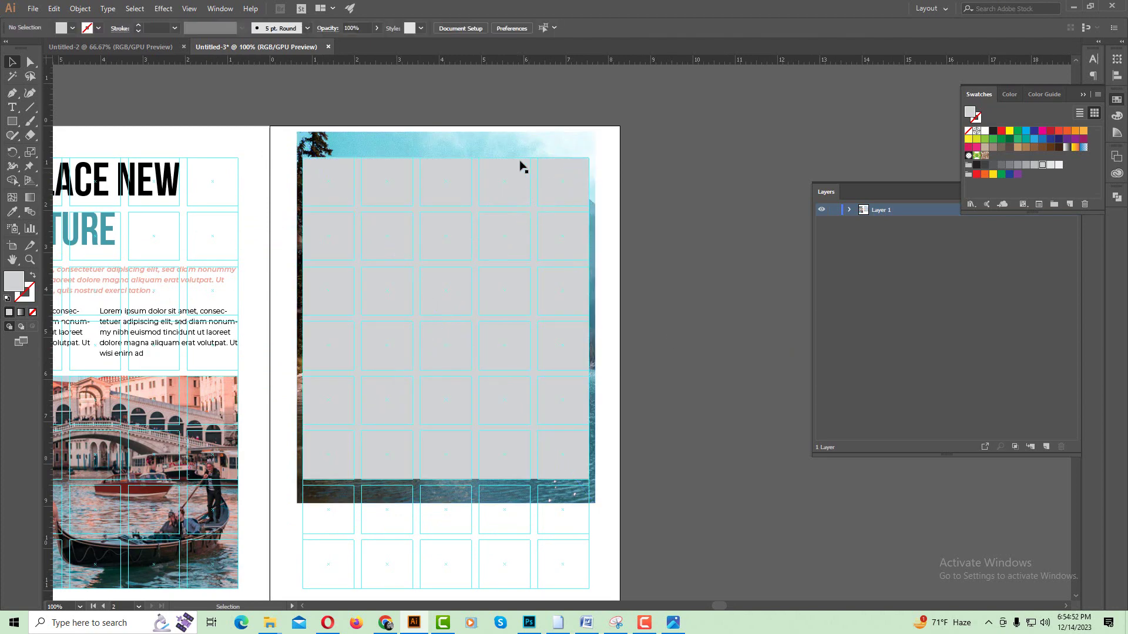
left_click(517, 141)
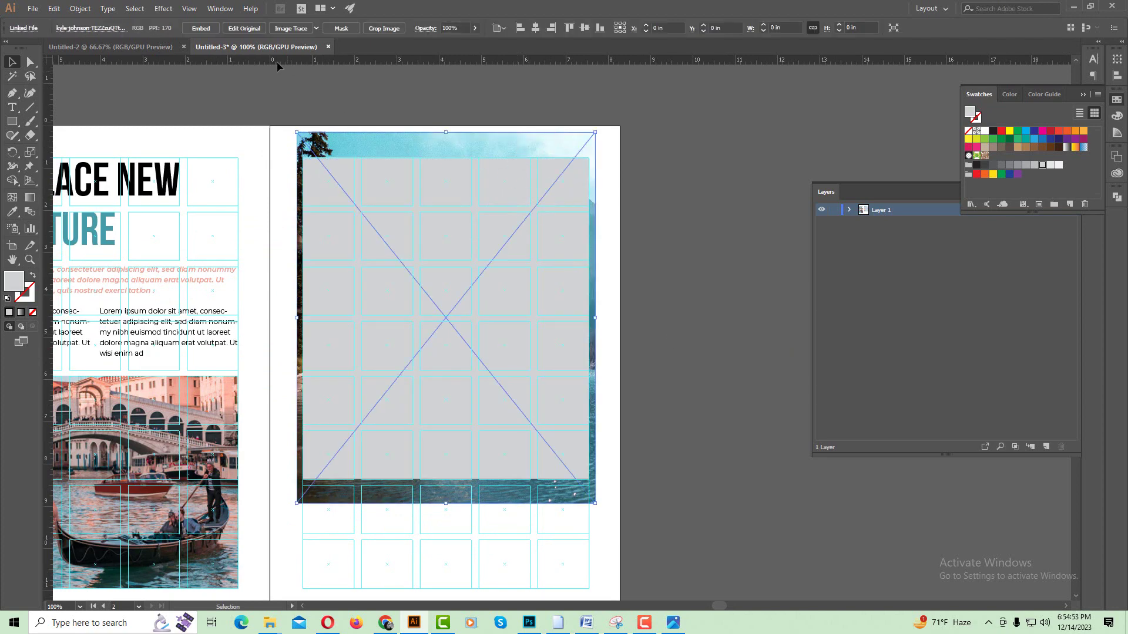
left_click(200, 28)
left_click(352, 97)
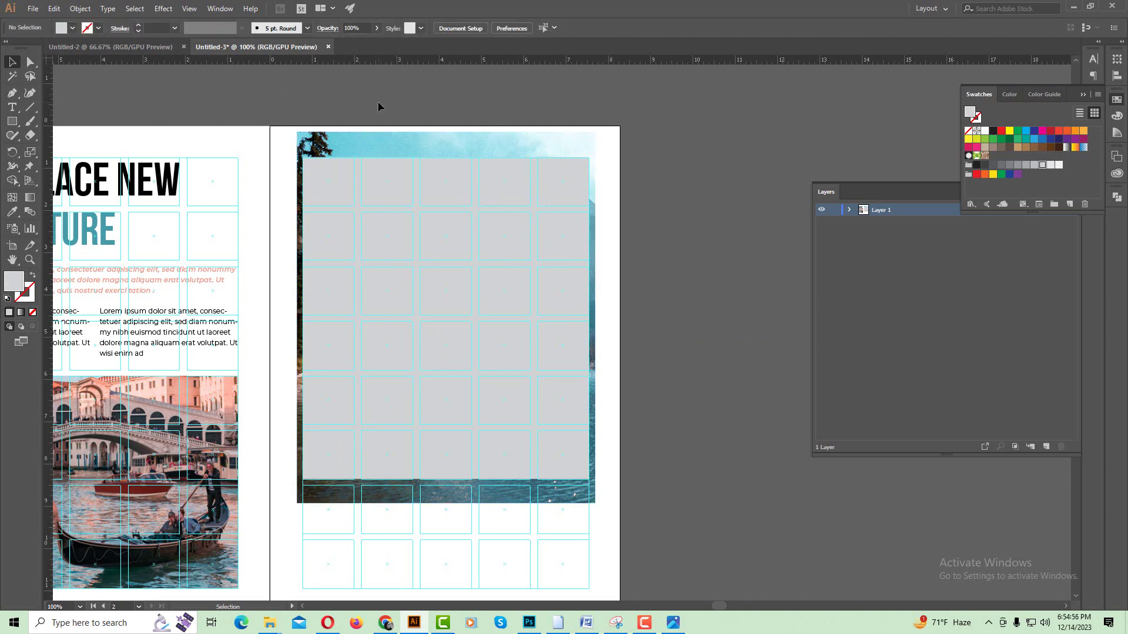
left_click(410, 343)
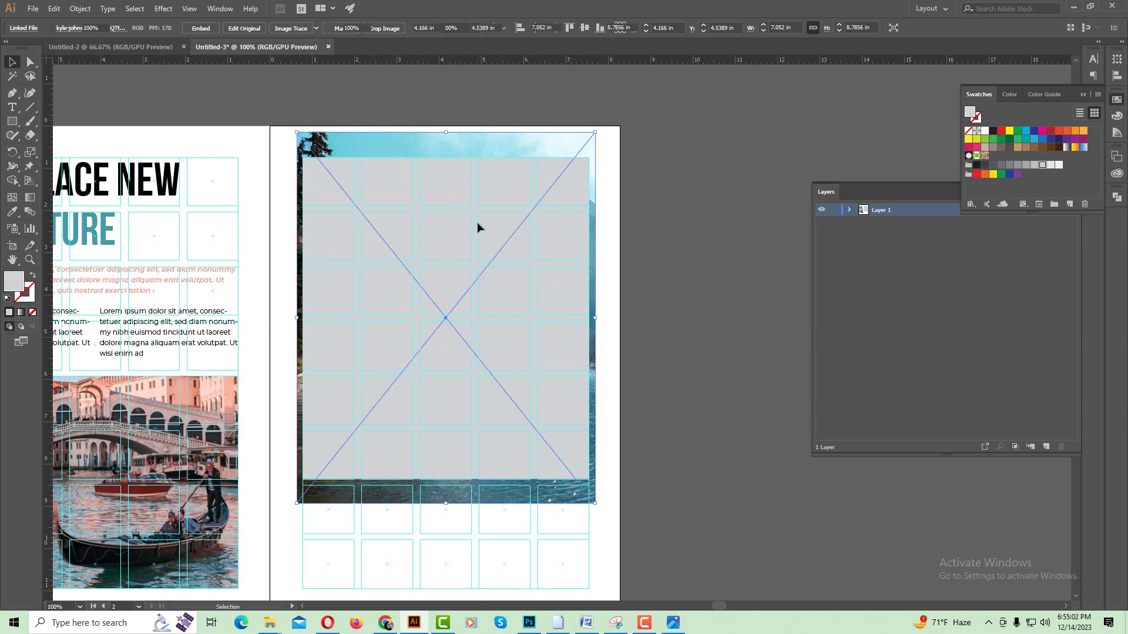
left_click(476, 115)
left_click(460, 182)
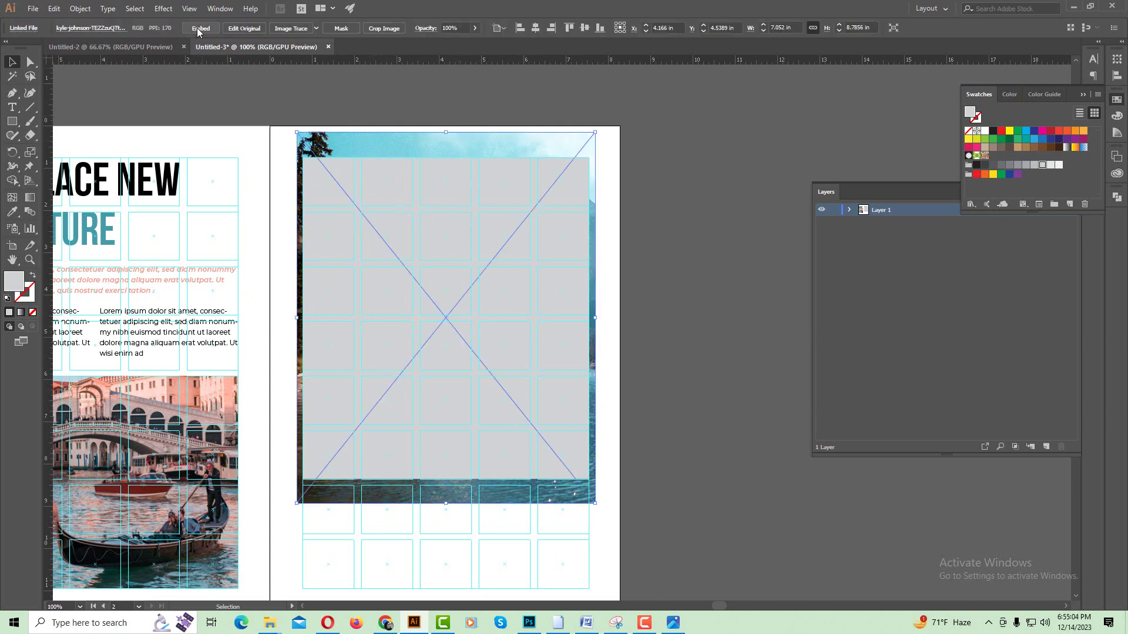
left_click(198, 30)
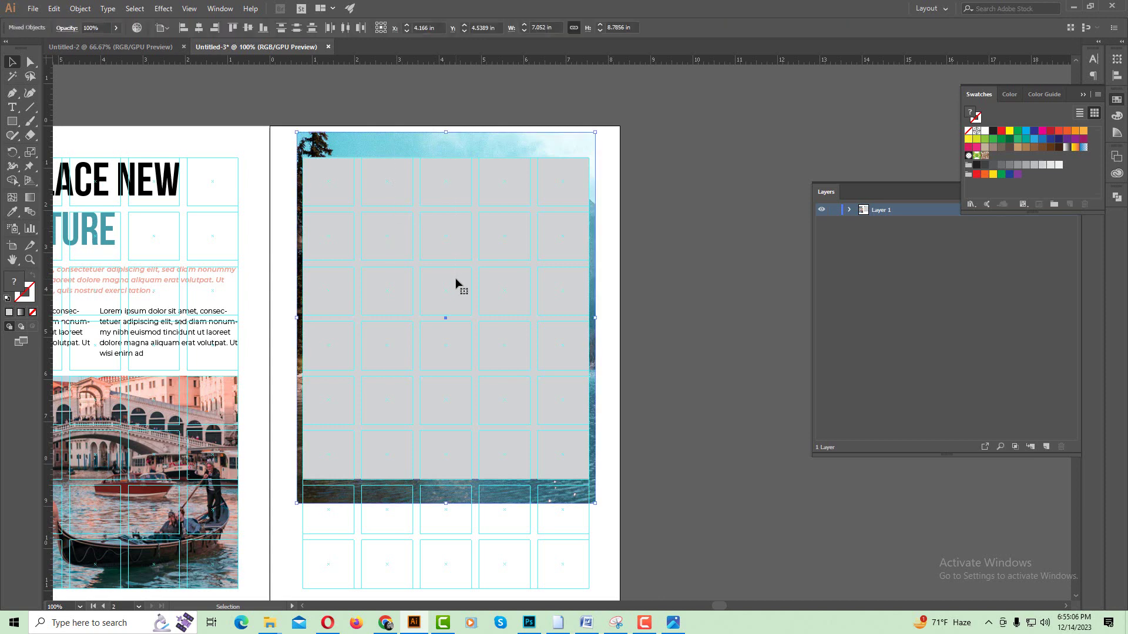
Step: Select the mountain photo together with the grey placeholder rectangle
left_click(354, 105)
left_click(355, 150)
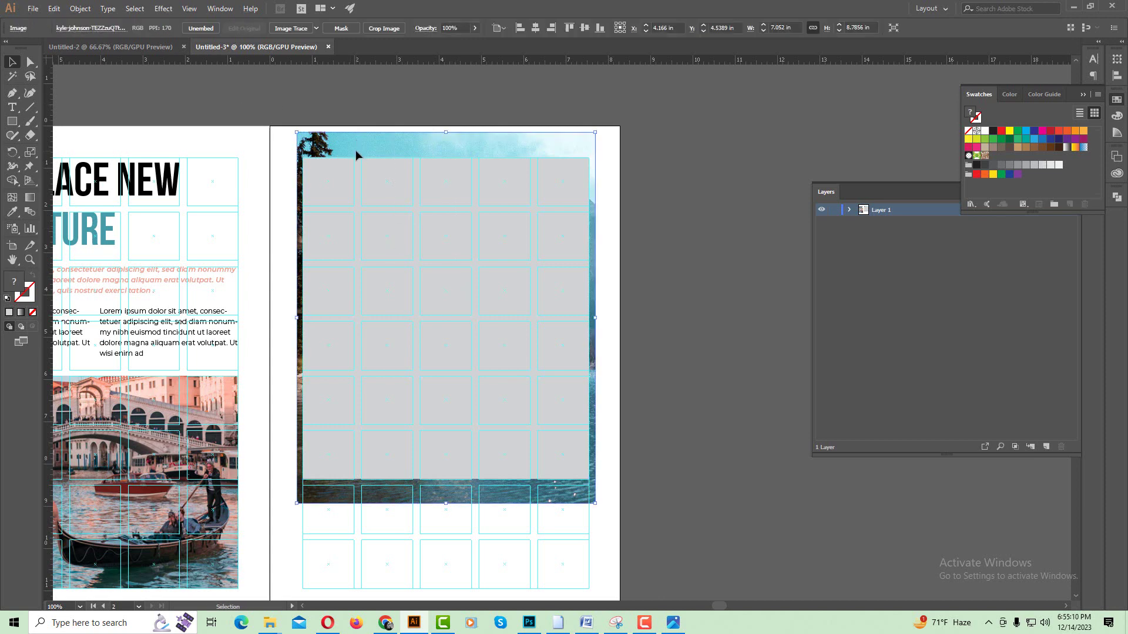
left_click(356, 183, "shift")
left_click(326, 121)
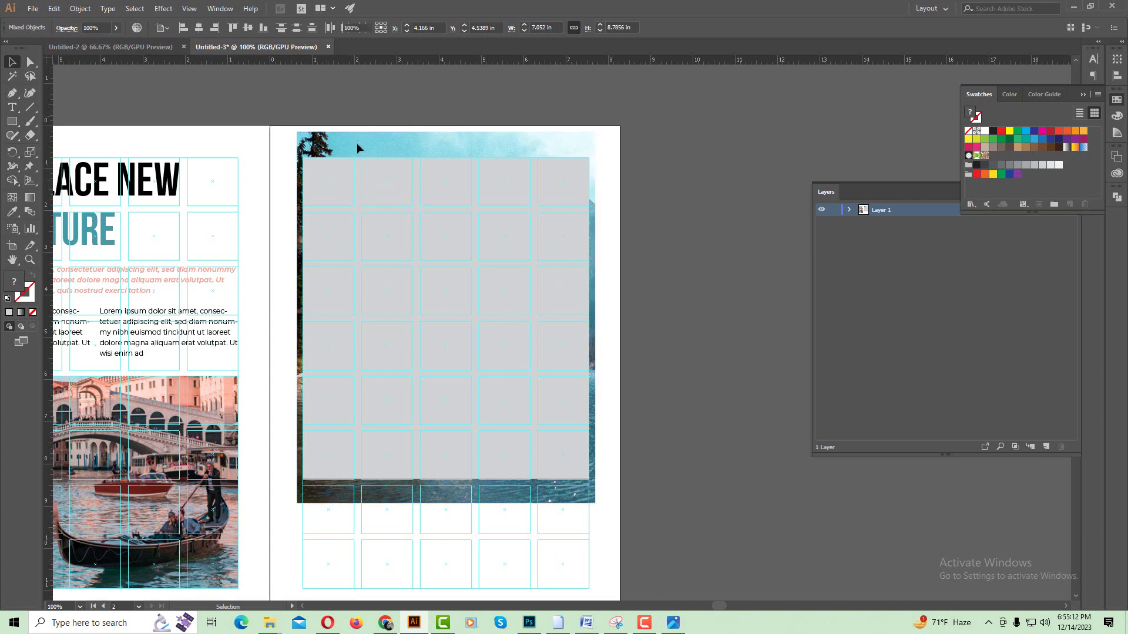
left_click(384, 227)
Step: Make a clipping mask from the photo and grey rectangle, then review the cropped photo with guides hidden
right_click(408, 210)
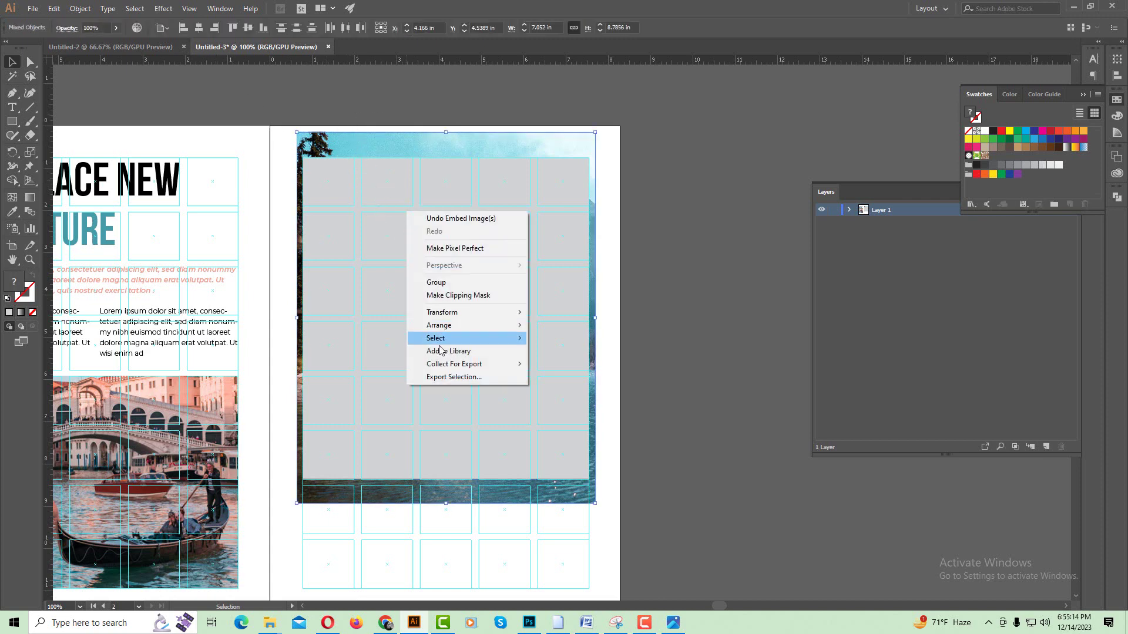
left_click(453, 294)
left_click(679, 290)
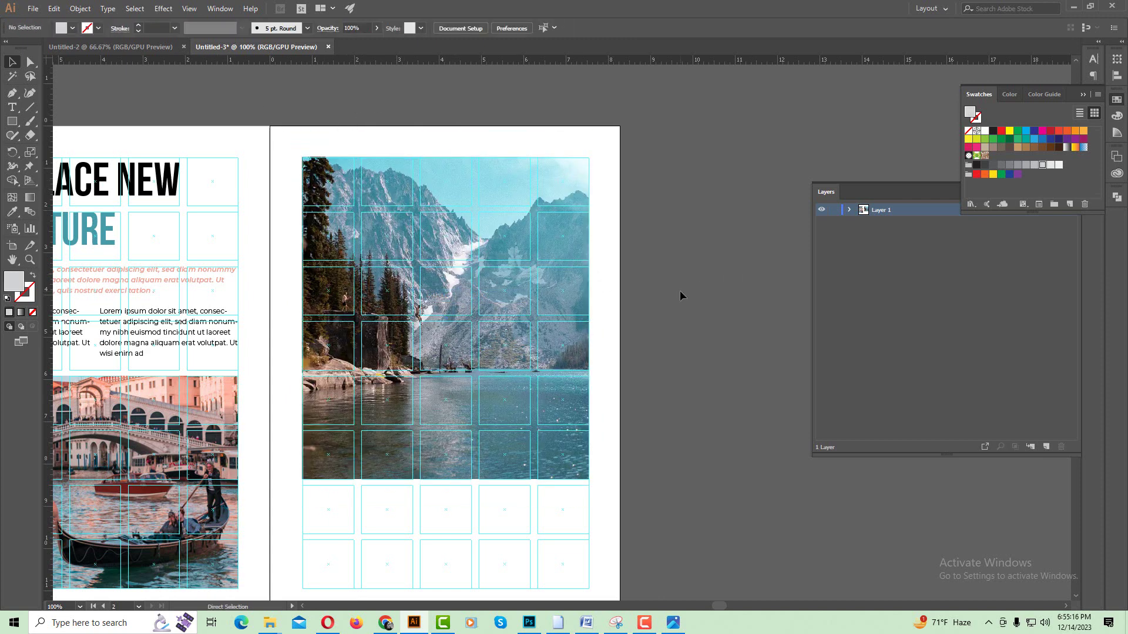
key("ctrl+semicolon")
key("ctrl+minus")
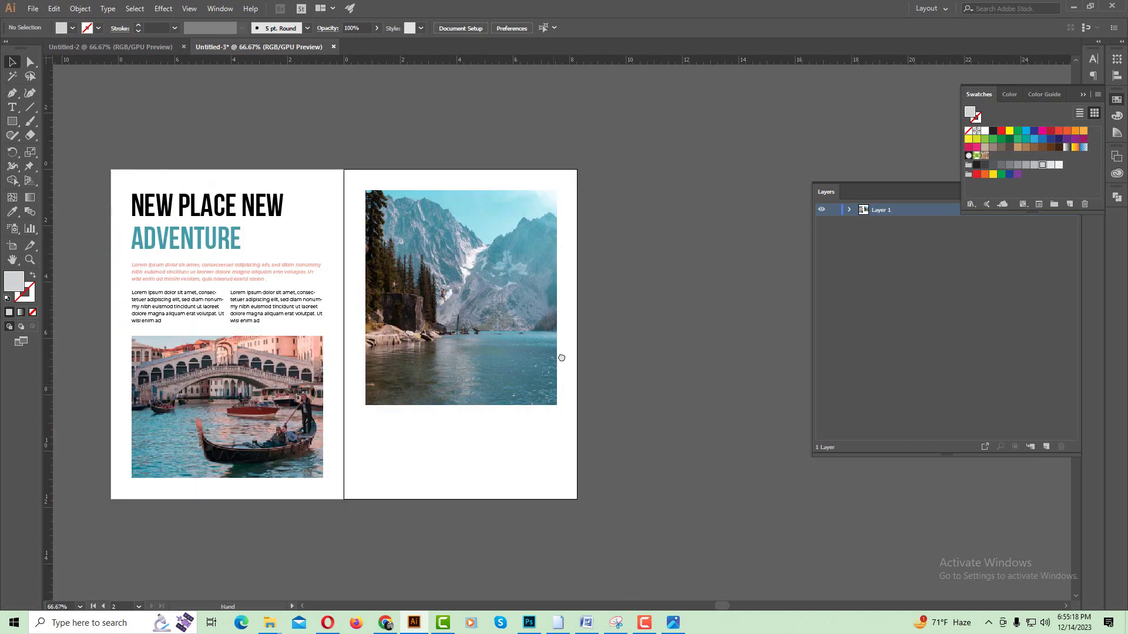
left_click_drag(530, 392, 550, 337)
key("ctrl+plus")
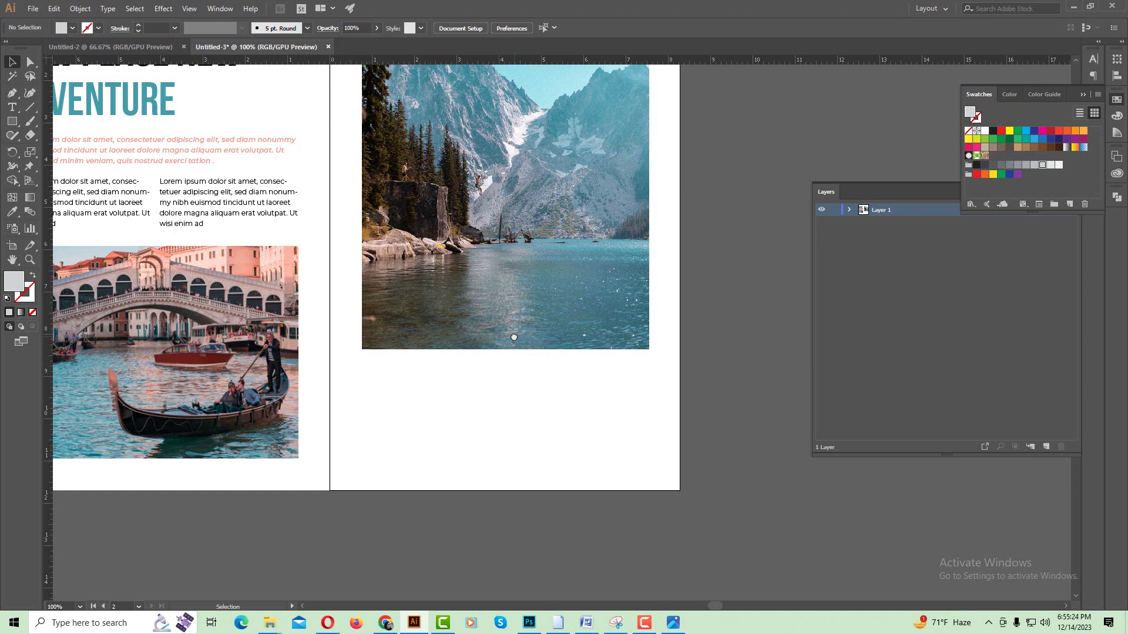
left_click(521, 345)
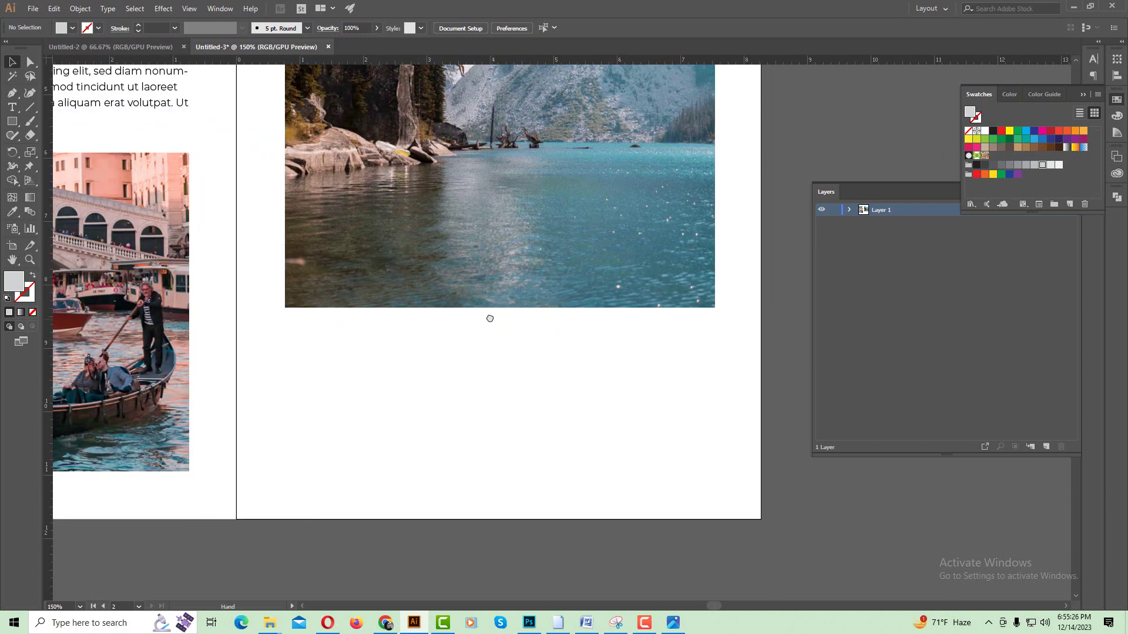
left_click_drag(494, 332, 502, 347)
key("ctrl+semicolon")
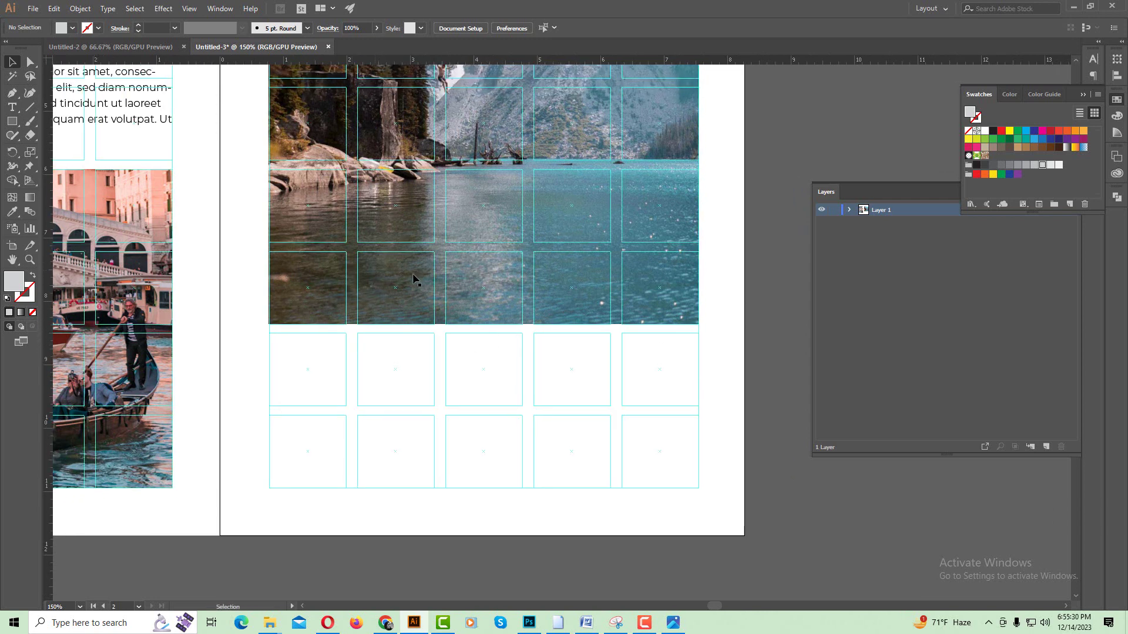
Step: Type the caption 'Beautifull as always' below the mountain photo
left_click(12, 107)
left_click(436, 373)
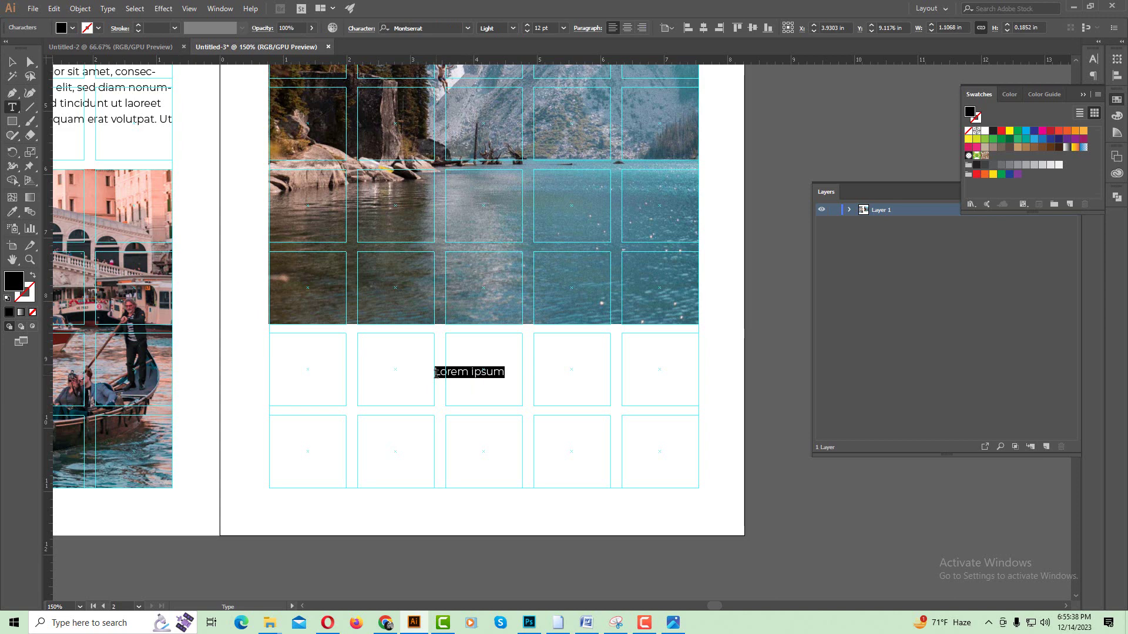
type("Beautifull as always")
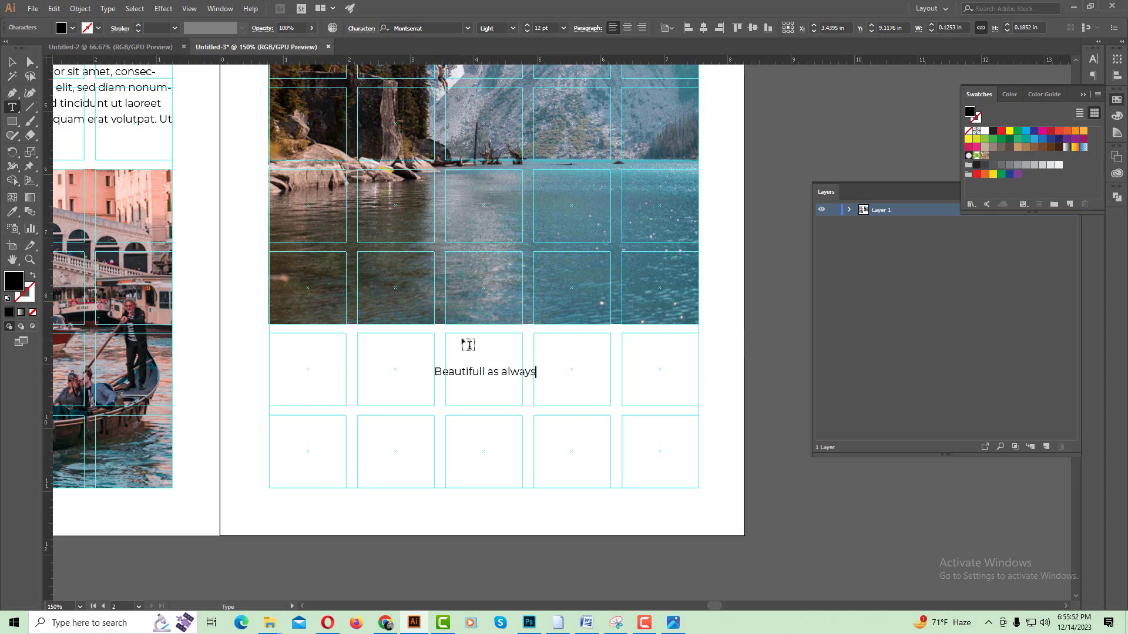
left_click(12, 61)
Step: Enlarge the caption and make it white by sampling with the Eyedropper
left_click(520, 371)
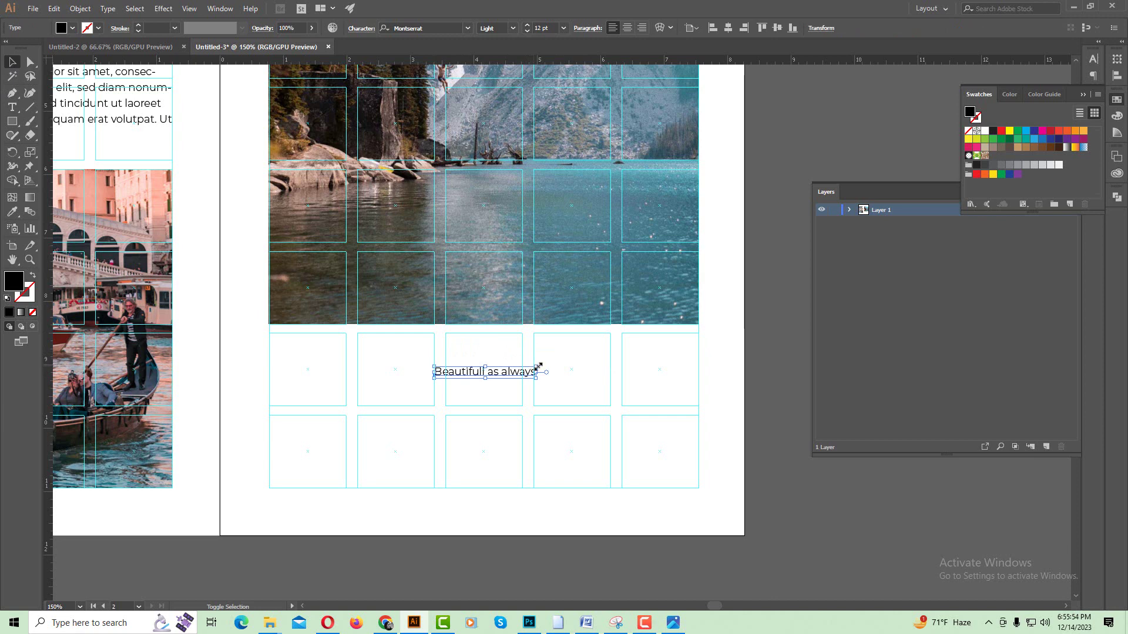
mouse_move(536, 367)
left_mouse_down()
mouse_move(689, 348)
mouse_move(477, 263)
left_mouse_up()
key("ctrl+minus")
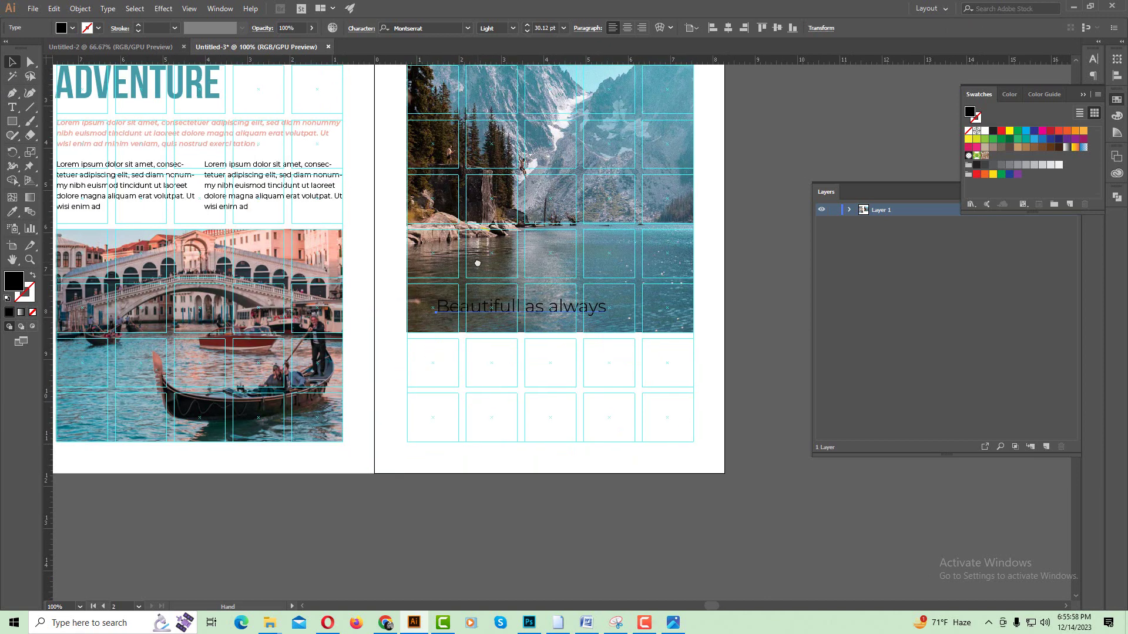
left_click(11, 215)
left_click(460, 392)
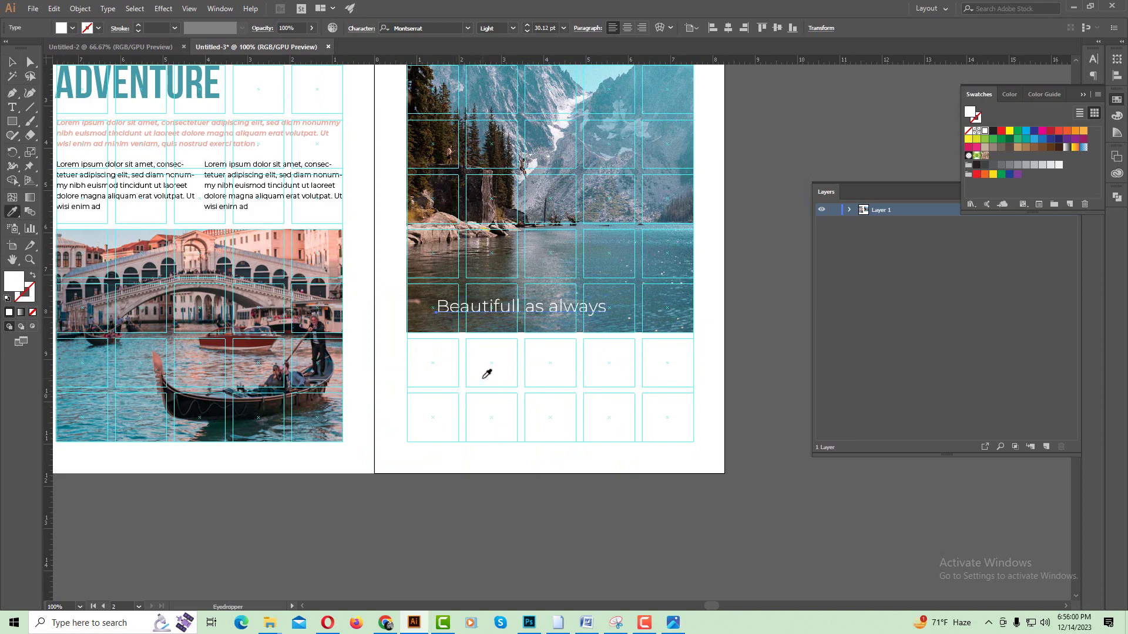
key("v")
left_click(511, 375)
key("ctrl+plus")
left_click_drag(513, 332, 494, 341)
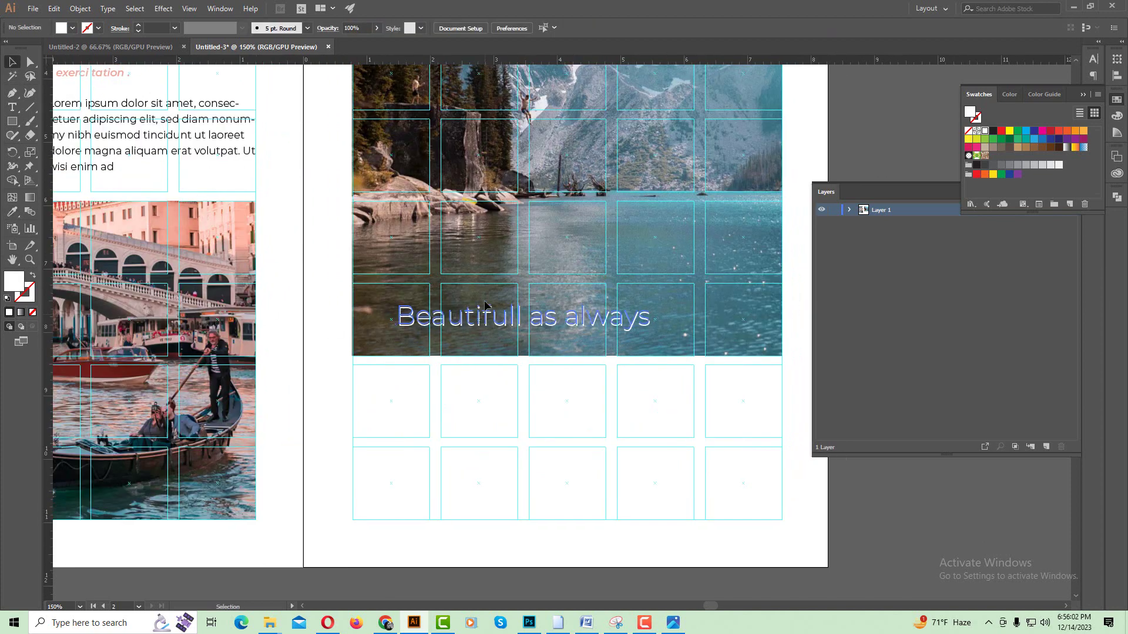
Step: Enlarge the caption to 38.53 pt and move it below the photo into the lower grid rows
left_click(485, 297)
left_click(11, 108)
left_click(516, 300)
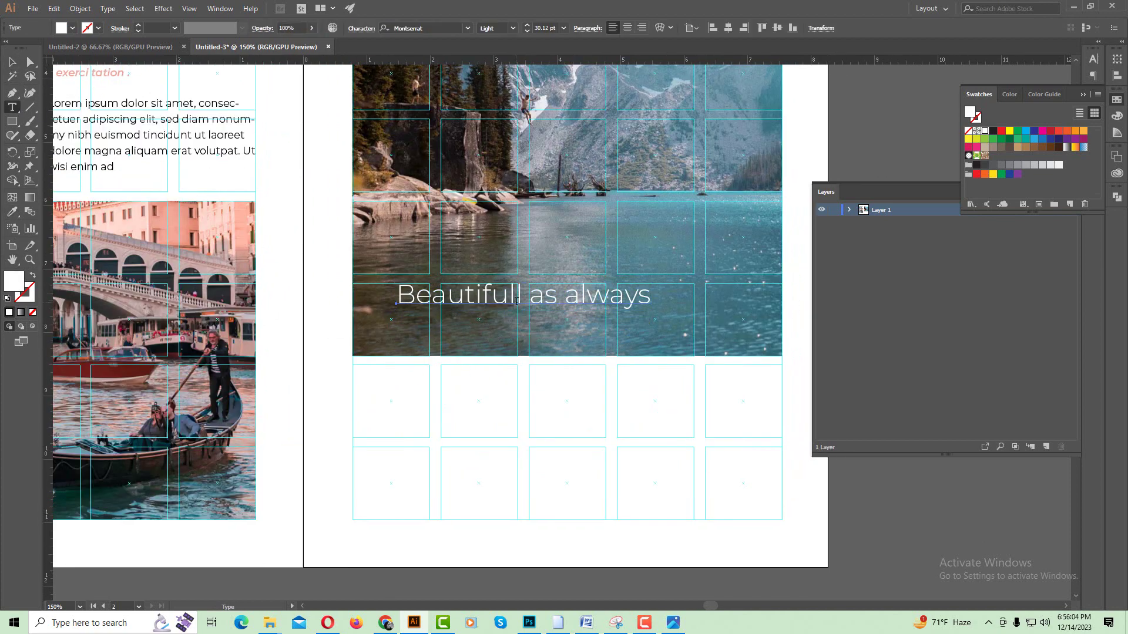
left_click(557, 305)
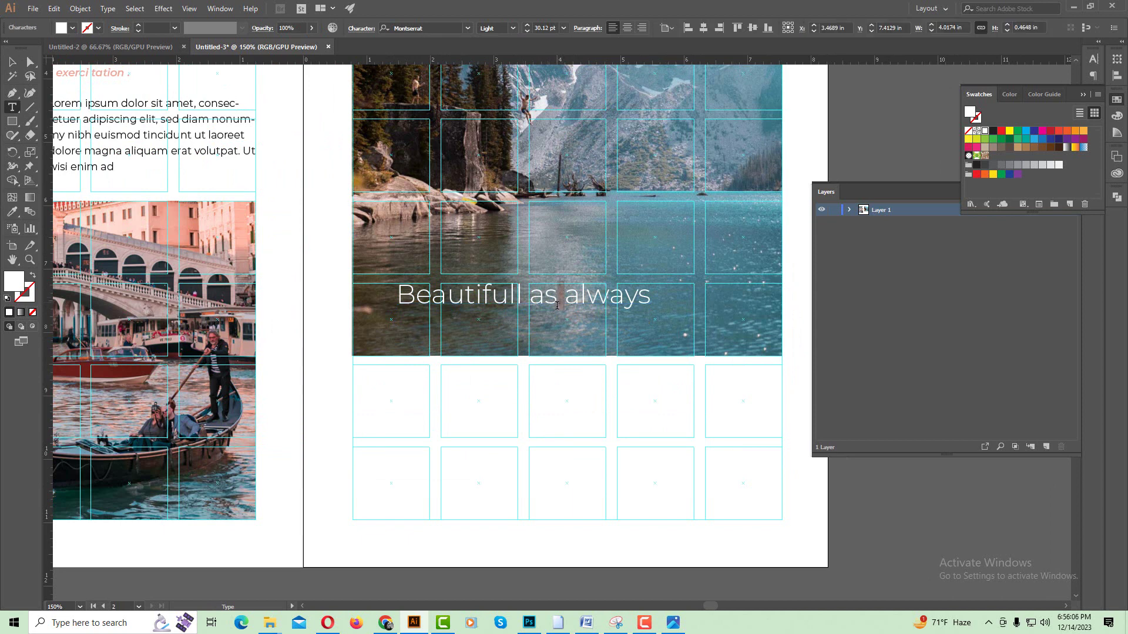
key("Escape")
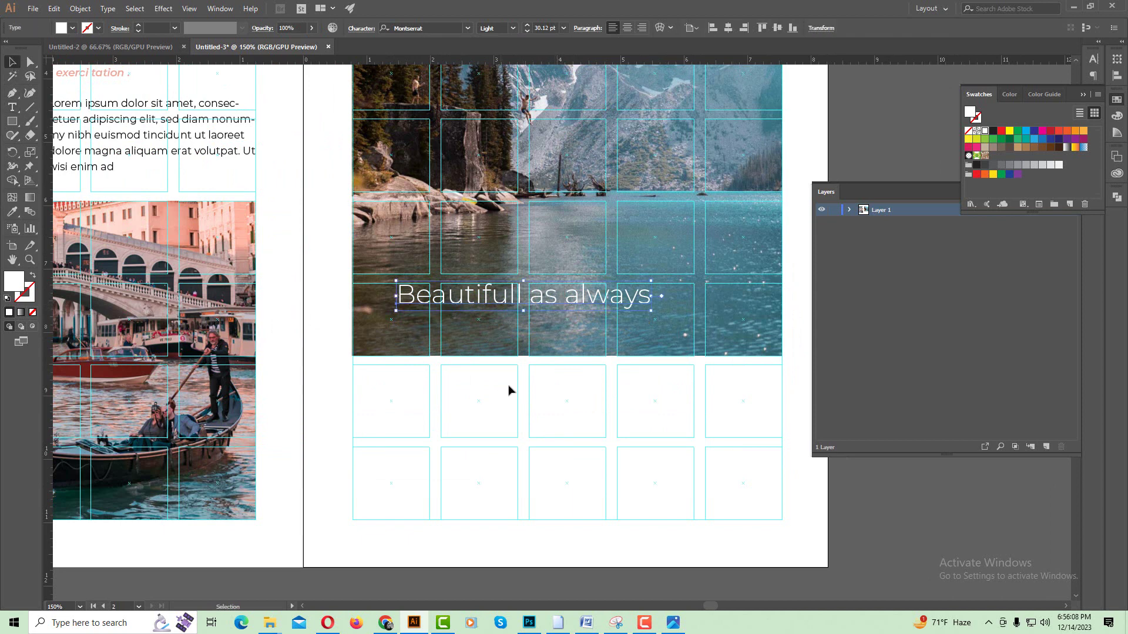
left_click(508, 391)
left_click_drag(550, 300, 549, 213)
left_click(650, 228)
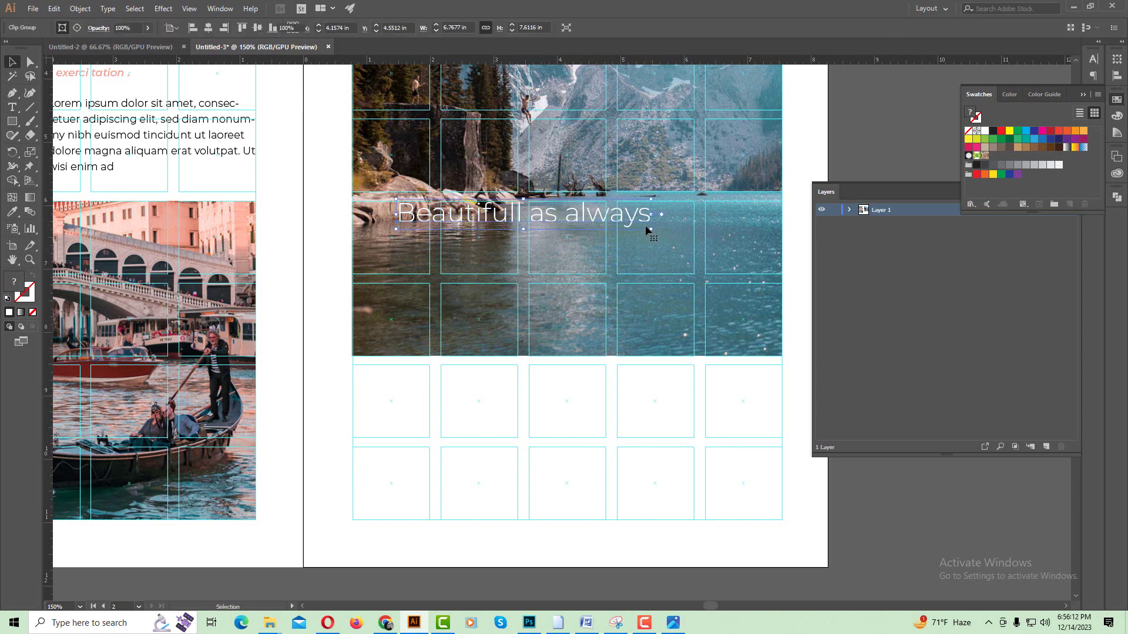
left_click_drag(651, 230, 714, 285)
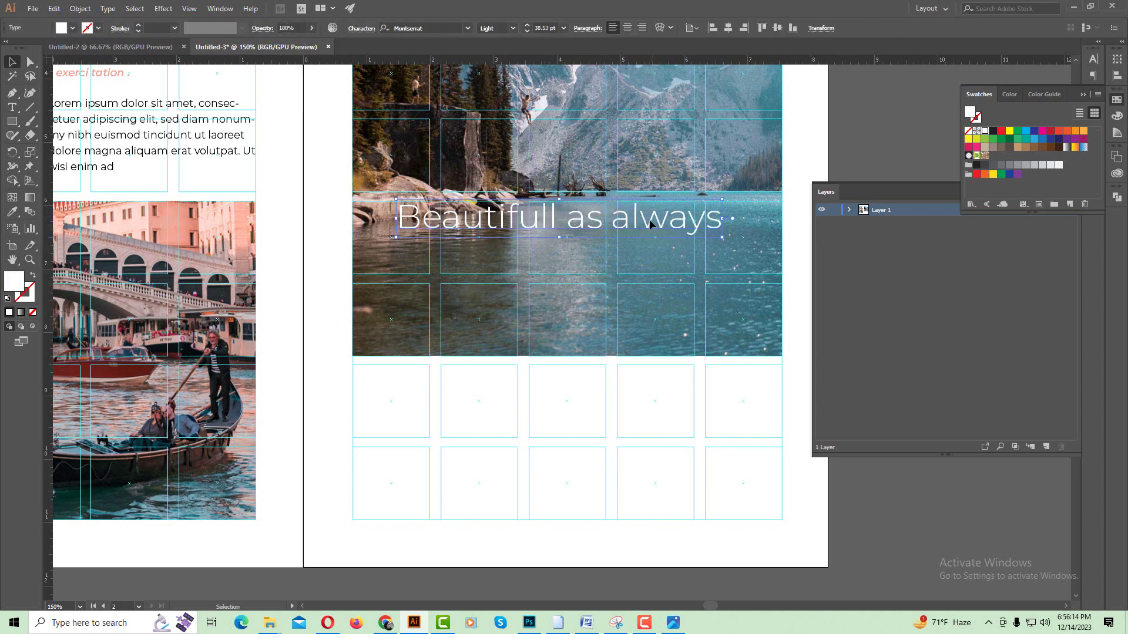
left_click_drag(650, 220, 597, 384)
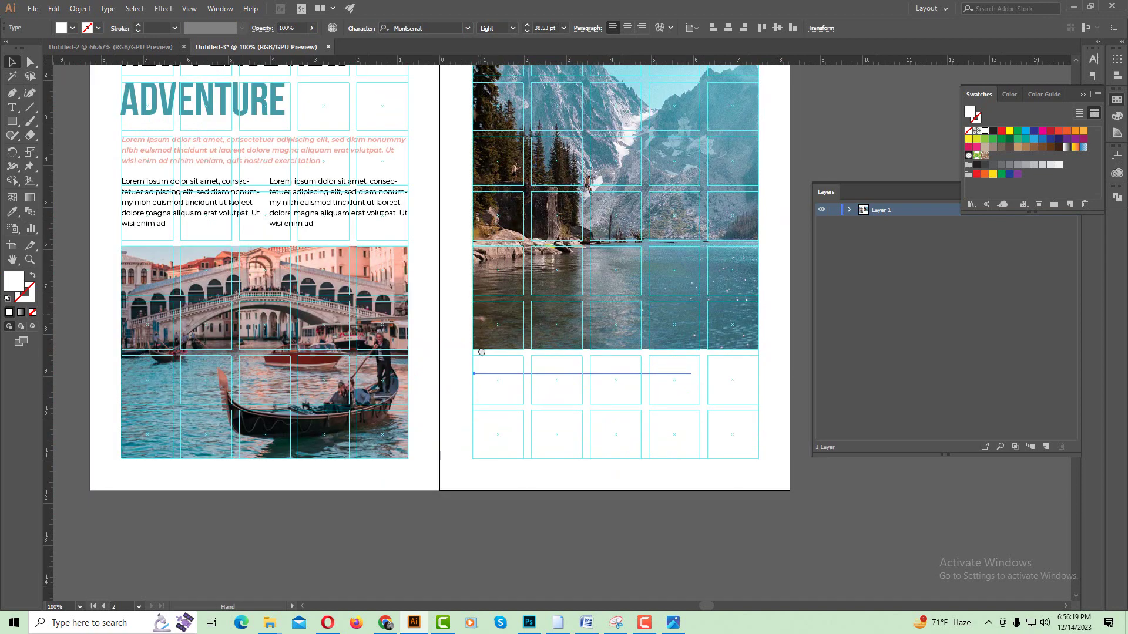
Step: Give the caption the heading's Bebas Neue style by sampling it with the Eyedropper
key("ctrl+minus")
left_click(12, 211)
left_click(206, 247)
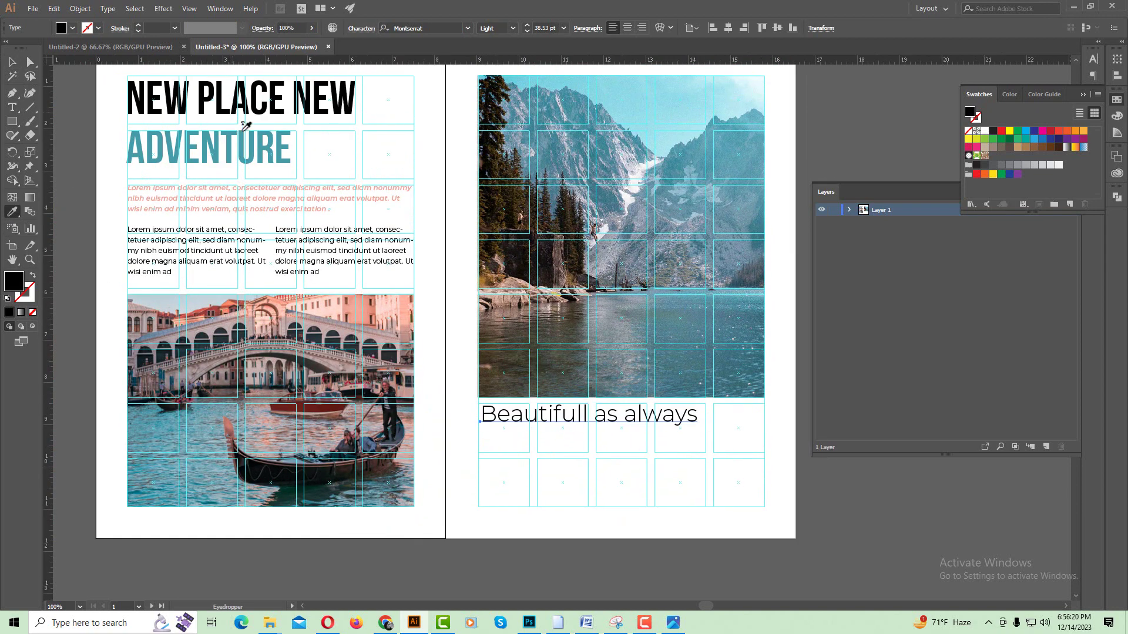
left_click(161, 101)
key("v")
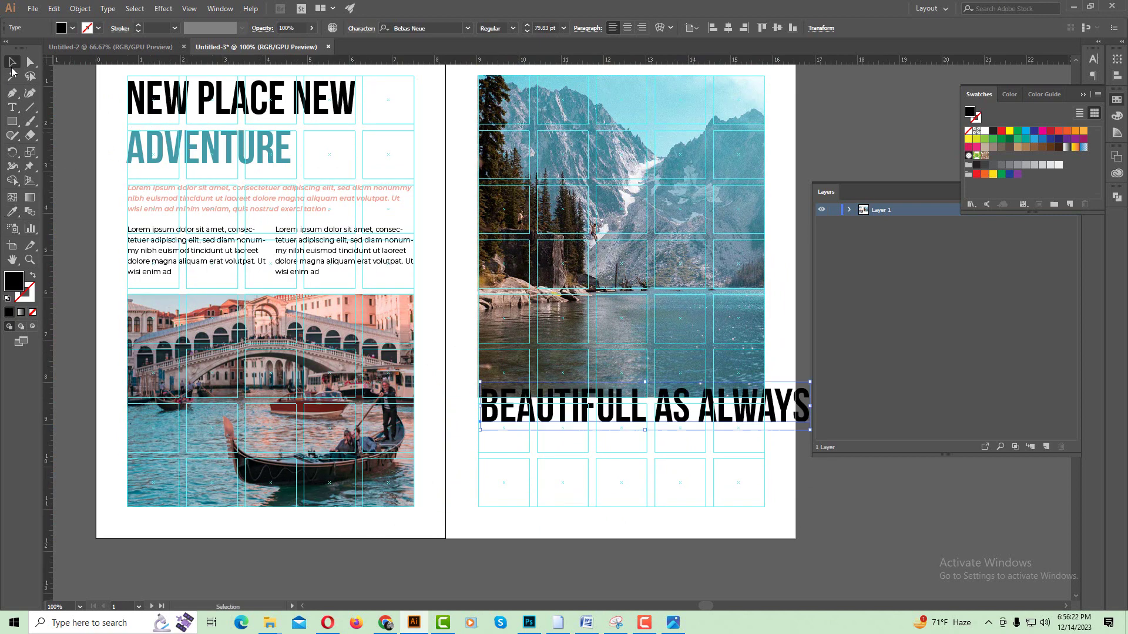
Step: Scale the BEAUTIFULL AS ALWAYS heading down to fit the page
scroll(752, 330, "down", 2)
scroll(752, 331, "down", 2)
left_click_drag(734, 301, 609, 319)
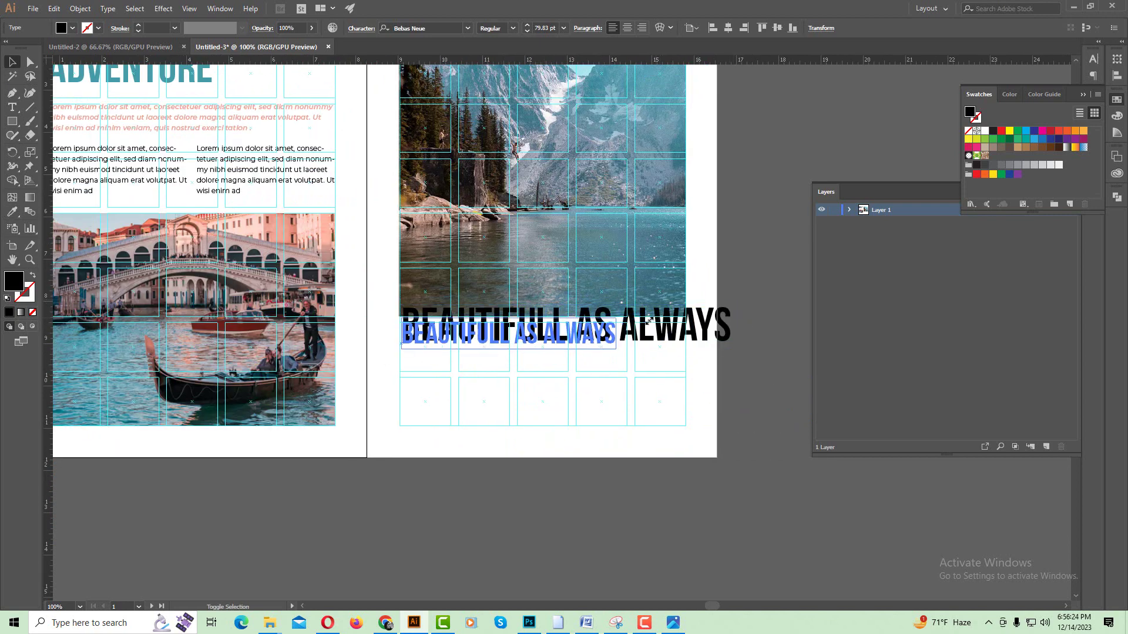
left_click(642, 368)
left_click(583, 344)
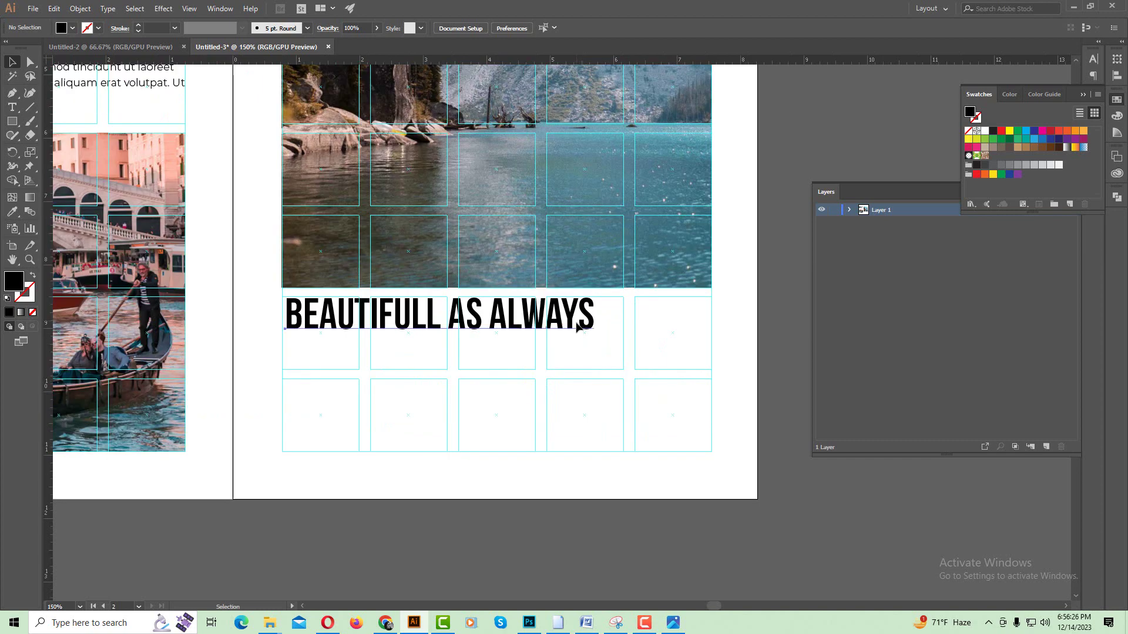
left_click_drag(594, 347, 617, 373)
left_click(586, 390)
left_click(566, 340, "alt")
left_click_drag(533, 344, 512, 417)
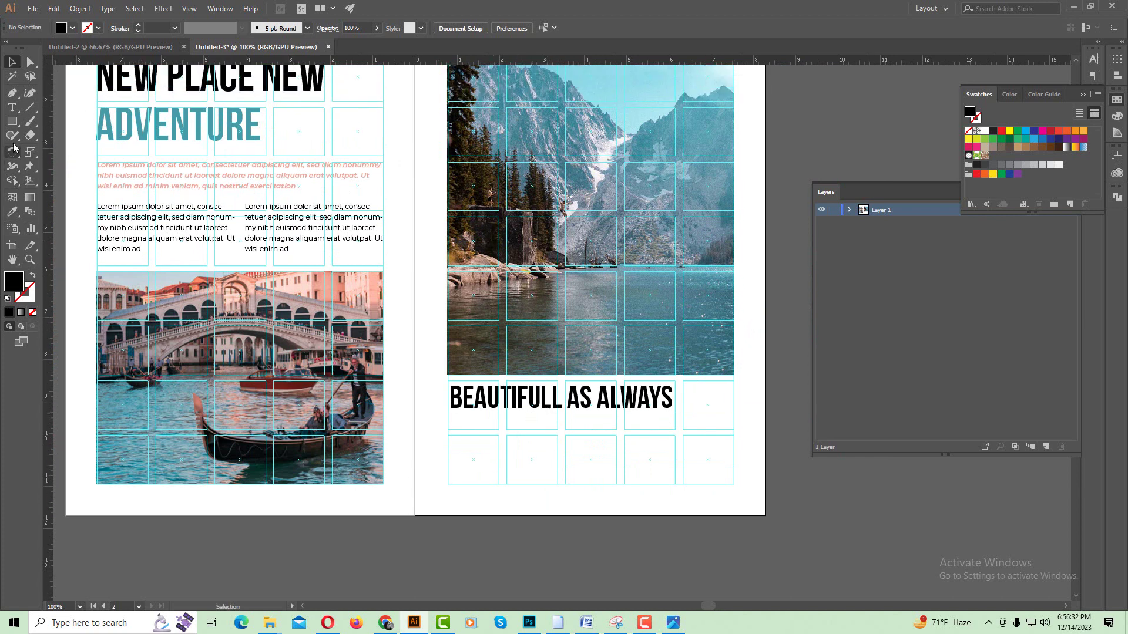
Step: Recolour the words AS ALWAYS teal by sampling ADVENTURE
key("t")
left_click_drag(567, 397, 672, 405)
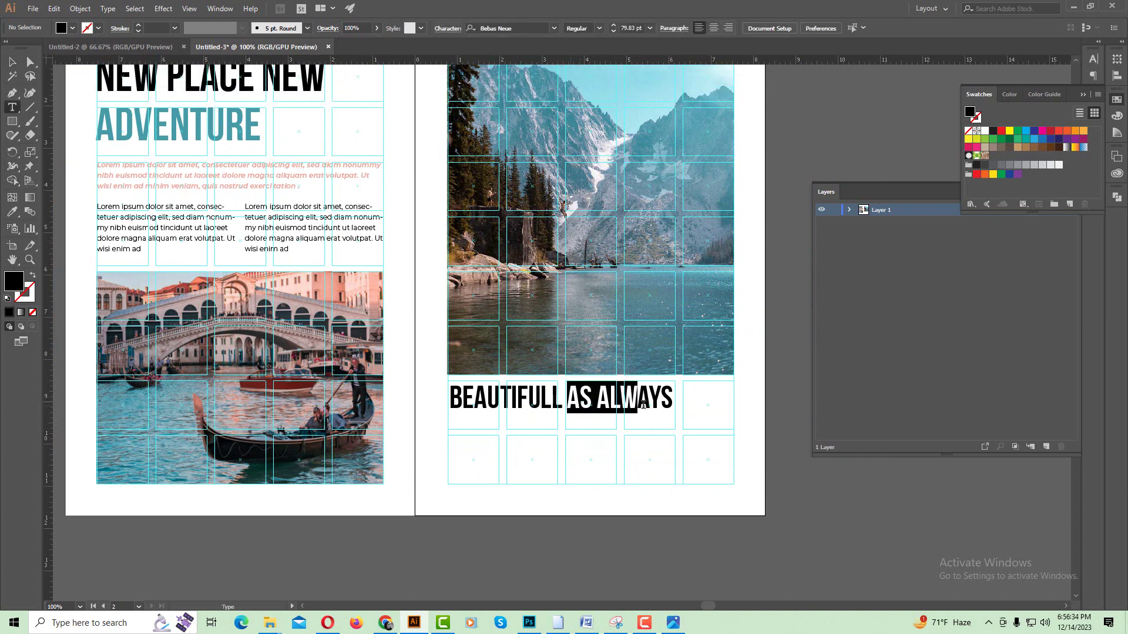
key("i")
left_click(198, 107)
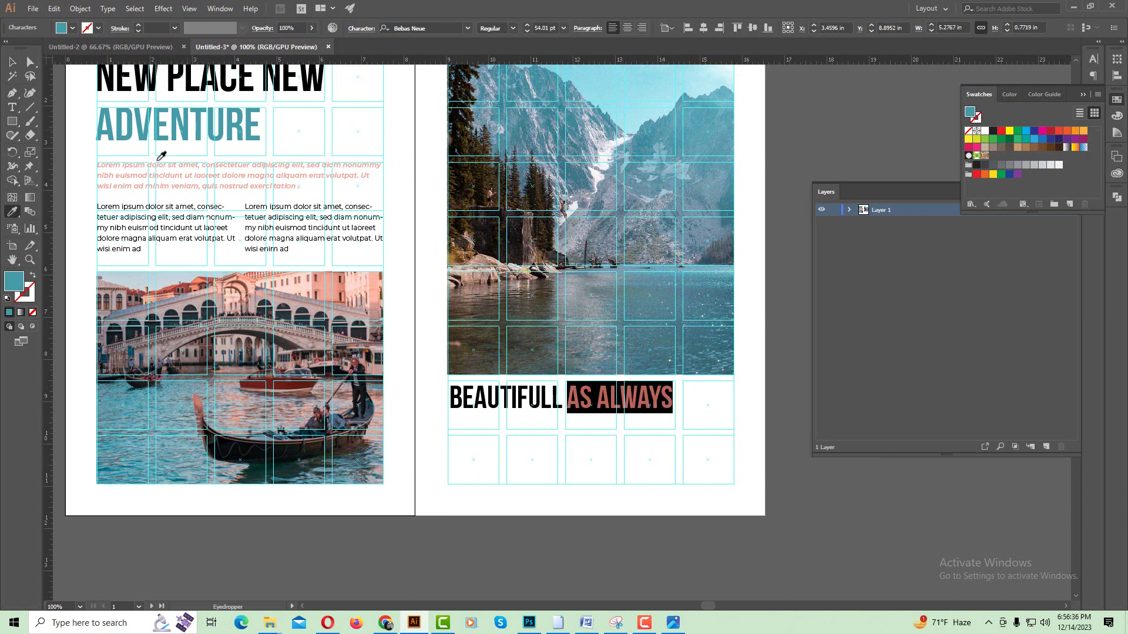
key("Escape")
scroll(514, 437, "up", 2)
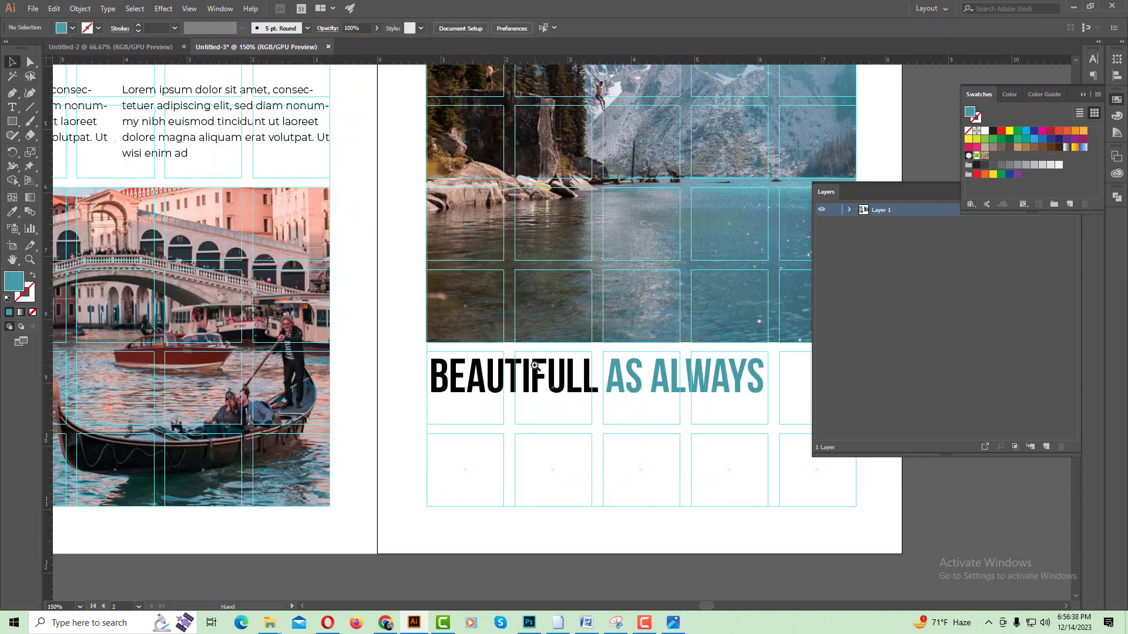
Step: Add a new layer above Layer 1
key("ctrl+l")
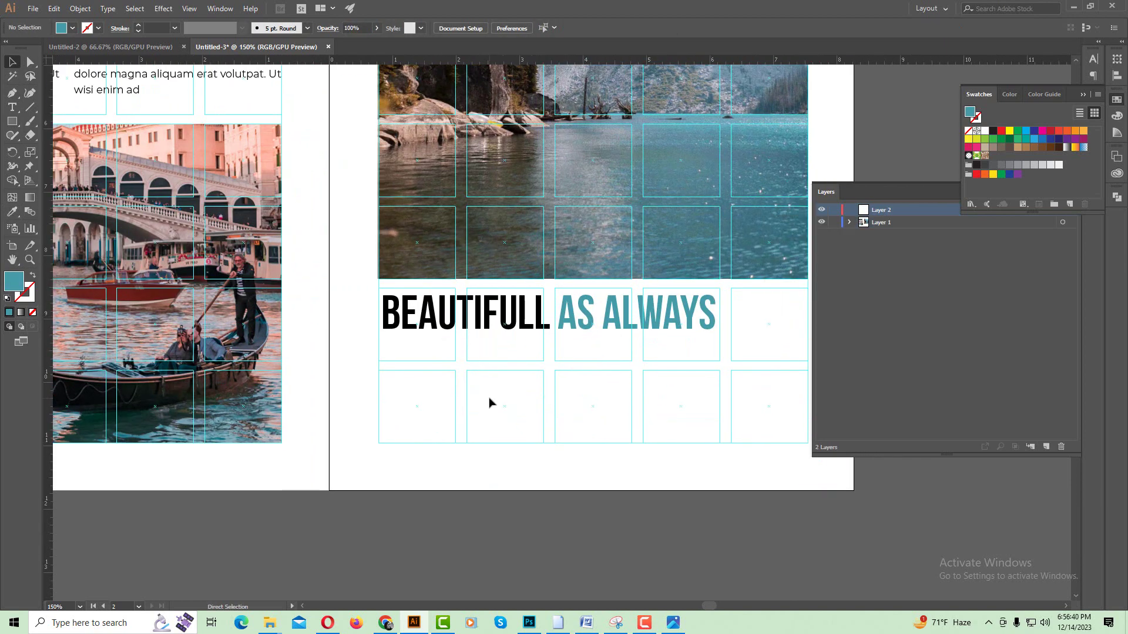
key("ctrl+semicolon")
scroll(490, 394, "down", 2)
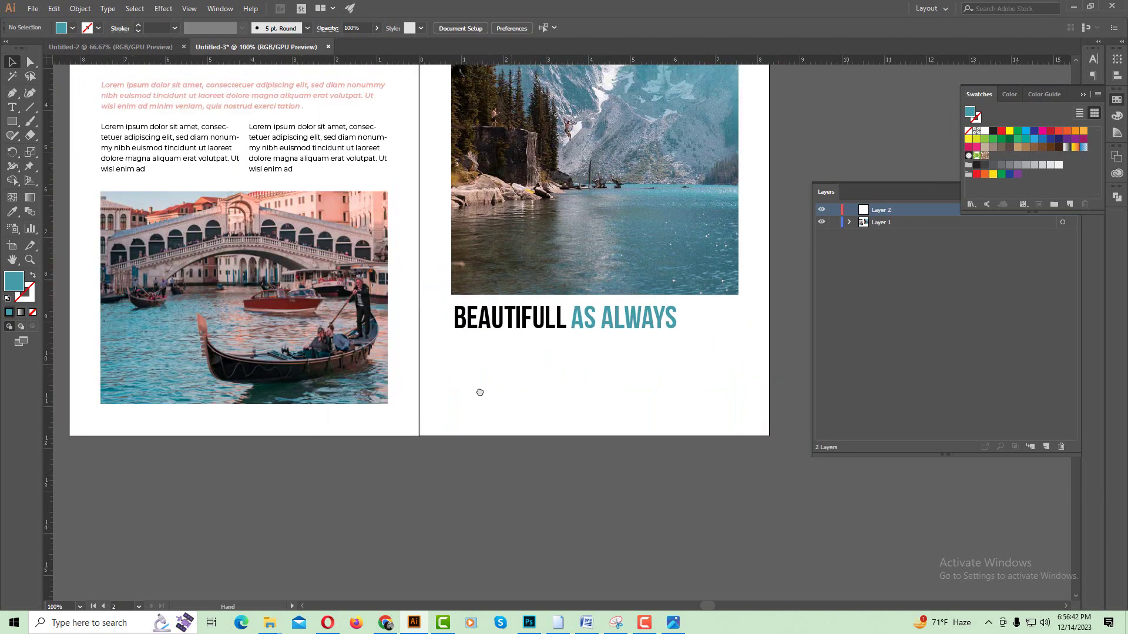
key("ctrl+semicolon")
scroll(464, 401, "down", 1)
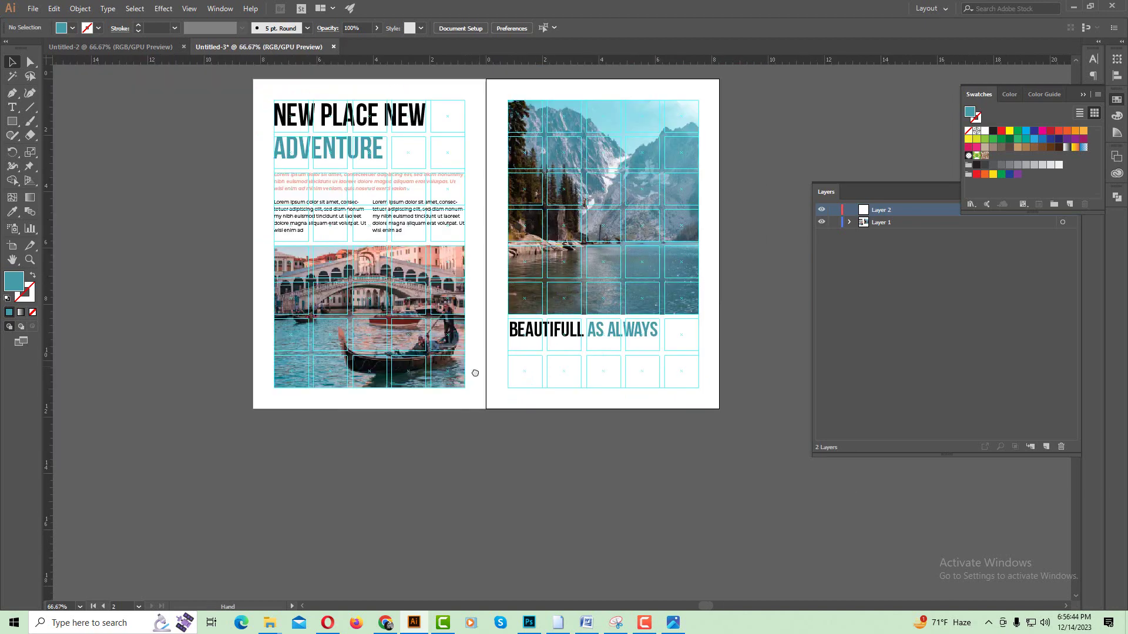
scroll(447, 367, "up", 1)
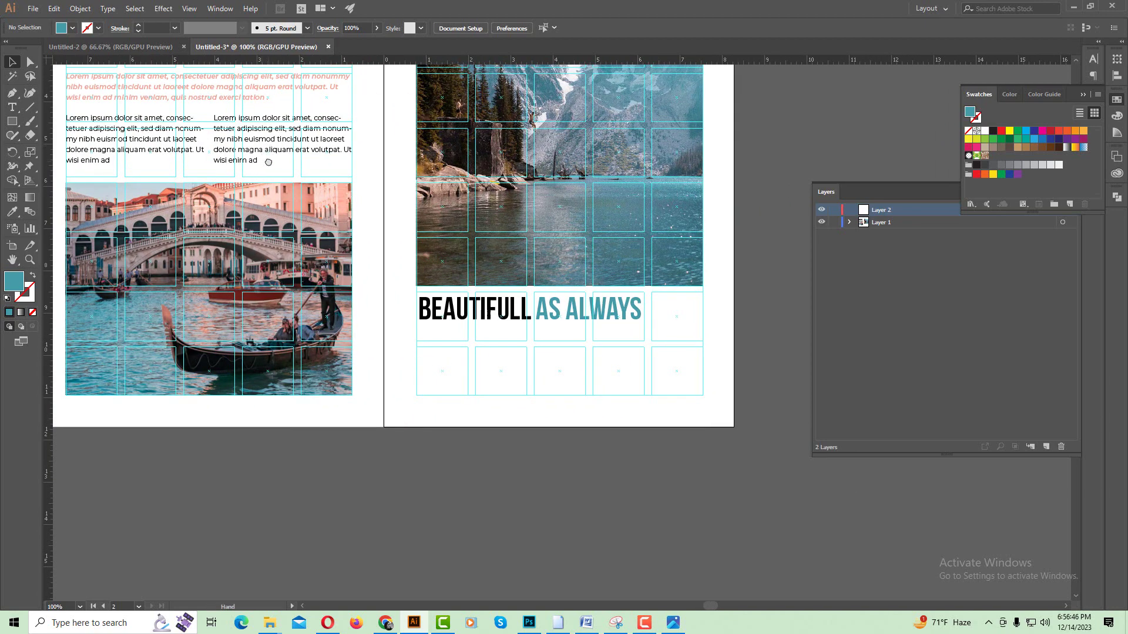
scroll(267, 167, "up", 1)
Step: Copy the two-column body text from the left page to below the heading
left_click(244, 131)
left_click_drag(264, 180, 635, 414)
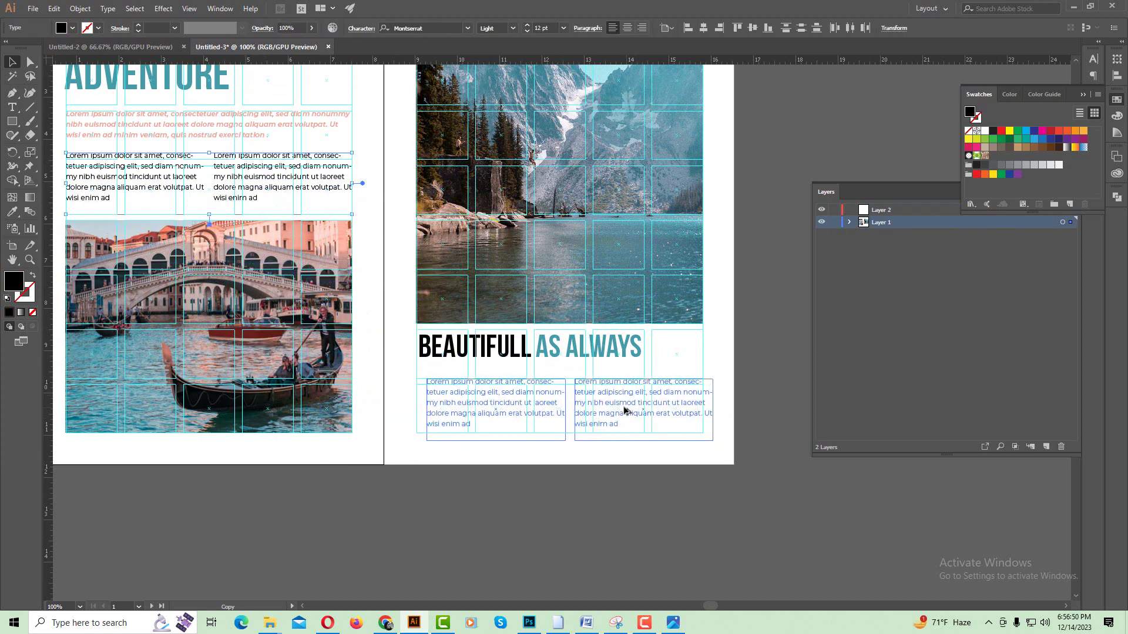
left_click_drag(634, 414, 617, 407)
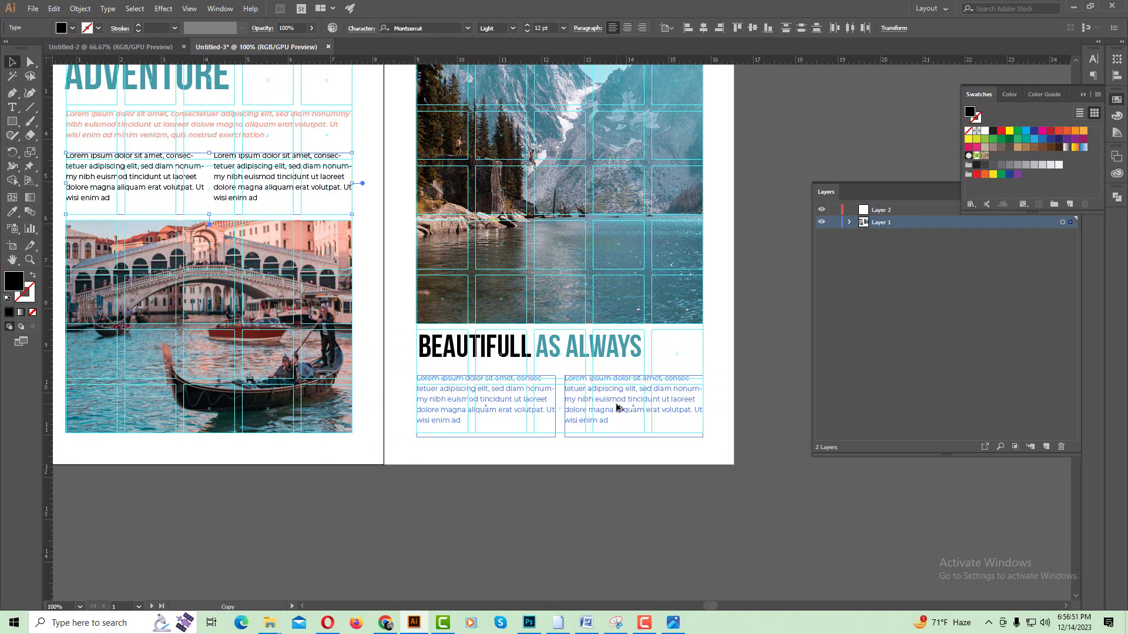
left_click(599, 496)
scroll(631, 479, "up", 1)
left_click(526, 366)
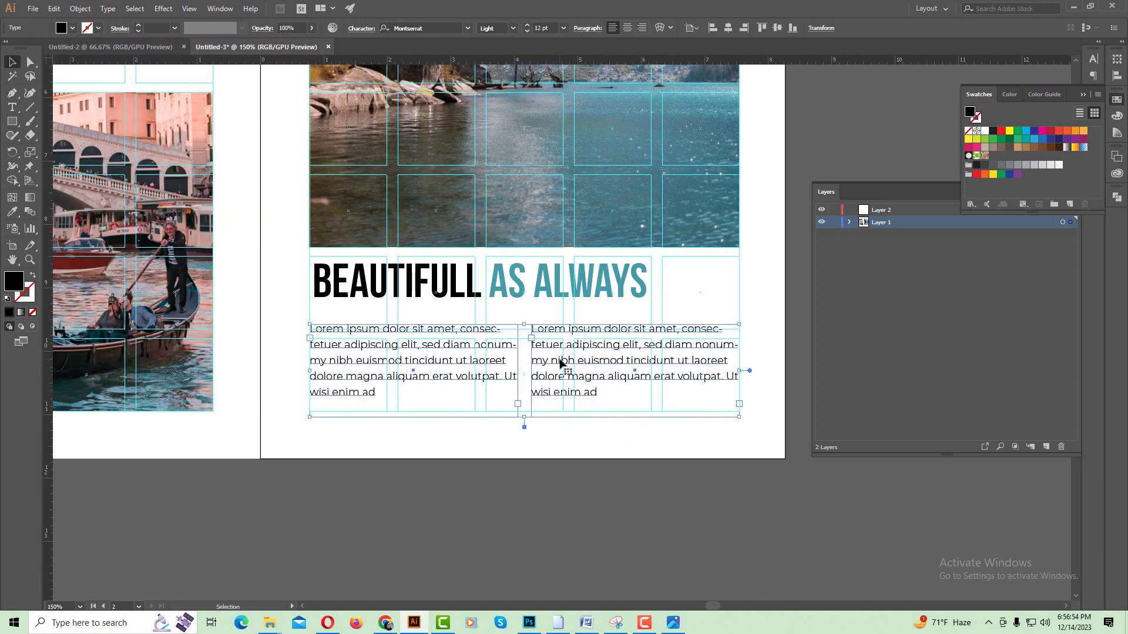
mouse_move(564, 368)
left_mouse_down()
mouse_move(565, 381)
mouse_move(537, 344)
left_mouse_up()
key("ctrl+shift+a")
Step: Delete the left column, then widen and shorten the remaining text frame
left_click(466, 348)
key("Delete")
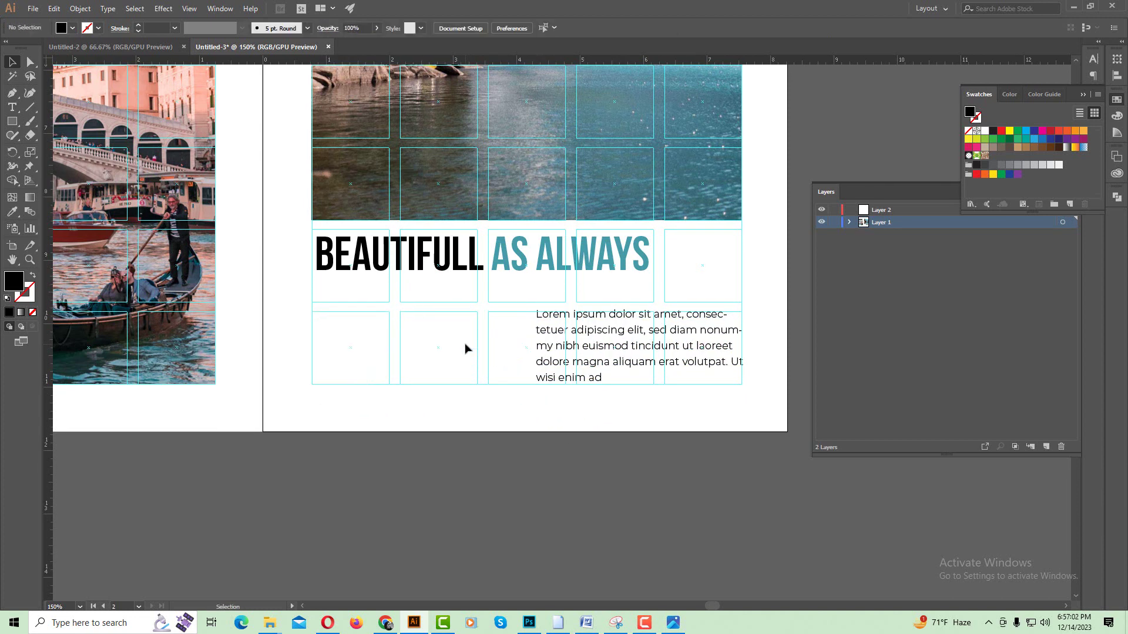
left_click(577, 356)
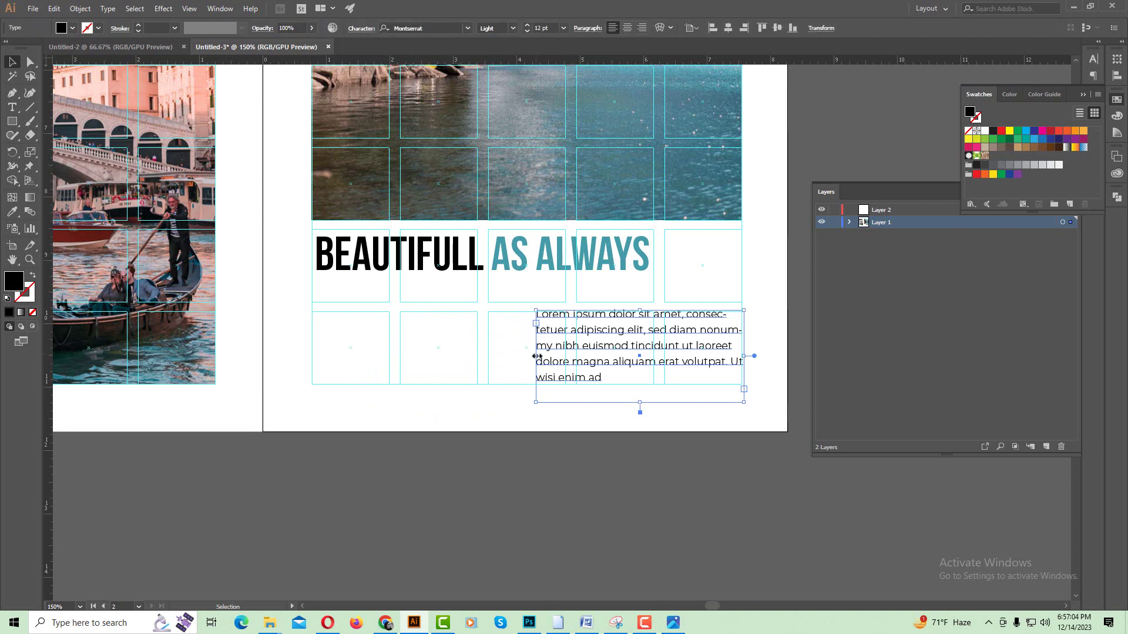
left_click_drag(535, 356, 488, 356)
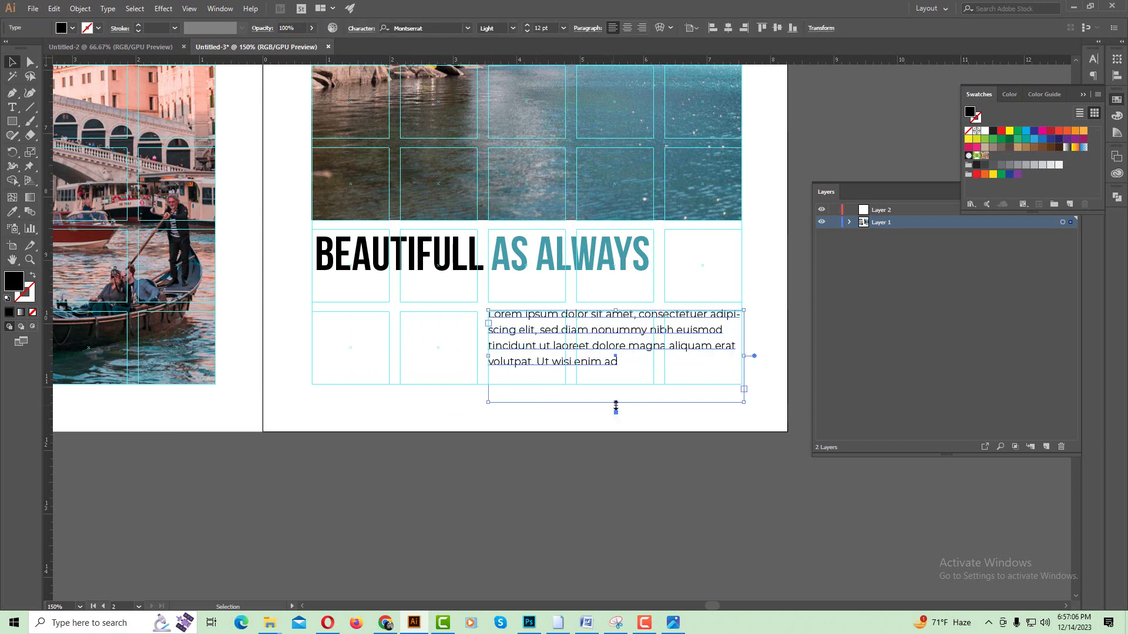
left_click_drag(616, 405, 621, 378)
left_click(452, 367)
key("ctrl+equal")
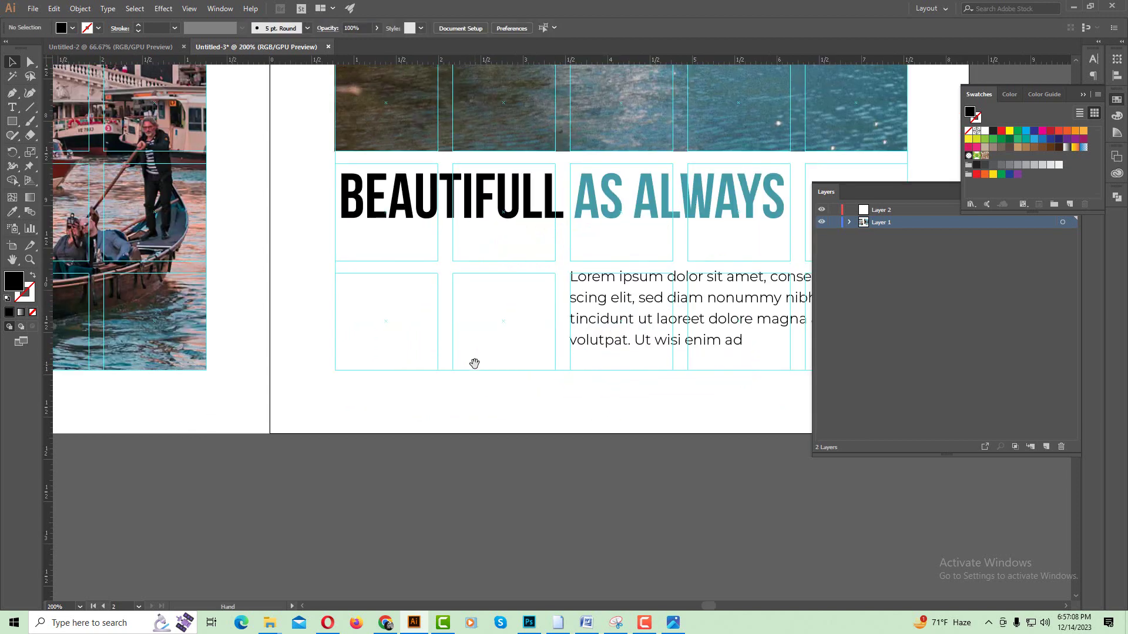
Step: Draw a light grey rectangle to the left of the body text
key("m")
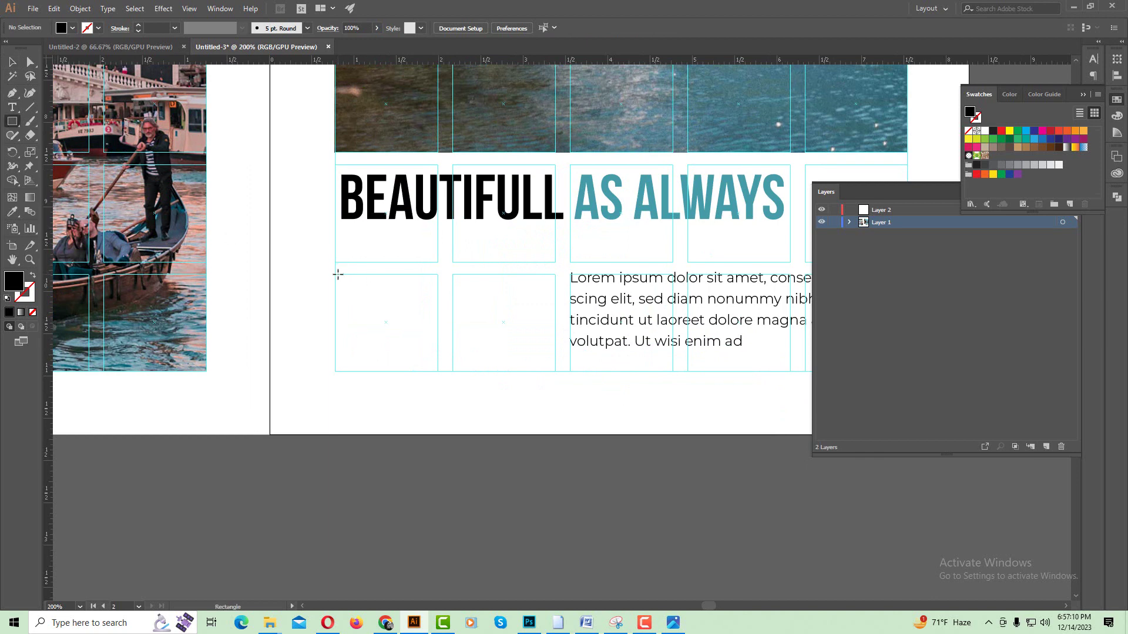
left_click_drag(338, 274, 555, 371)
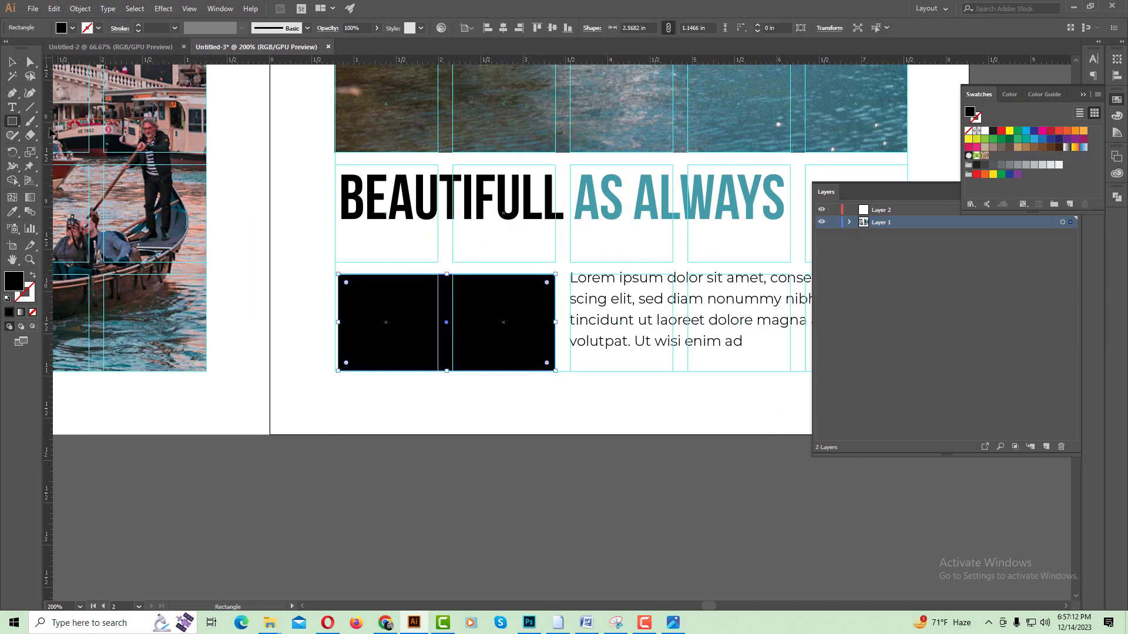
key("v")
left_click(1024, 166)
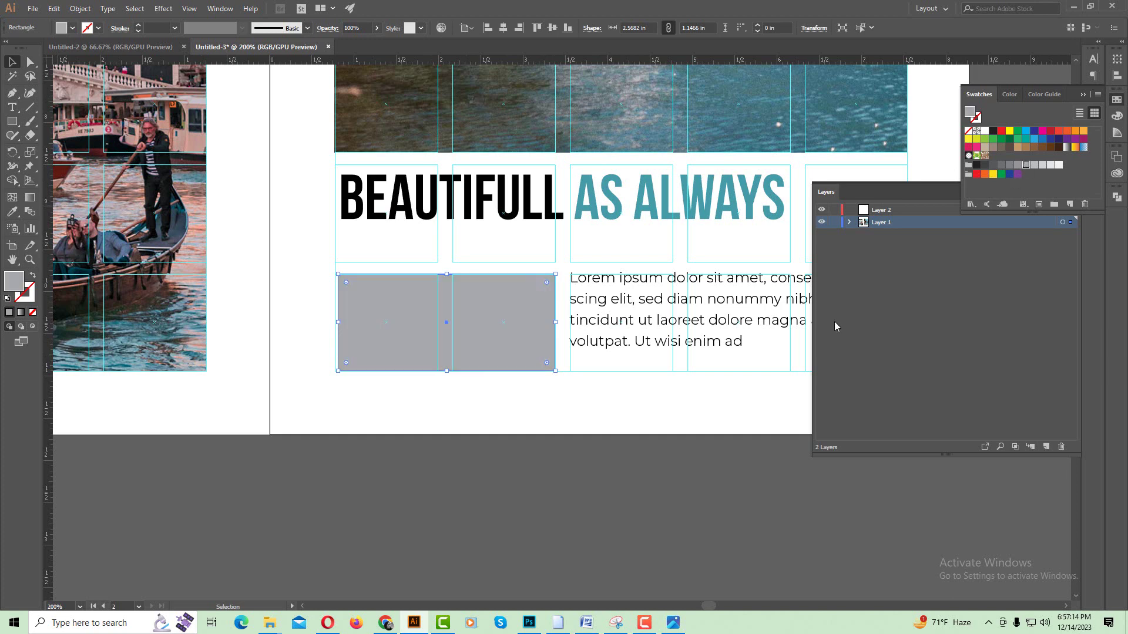
left_click(683, 434)
Step: Try narrowing the body text frame, then undo the change
key("ctrl+minus")
left_click_drag(619, 309, 586, 327)
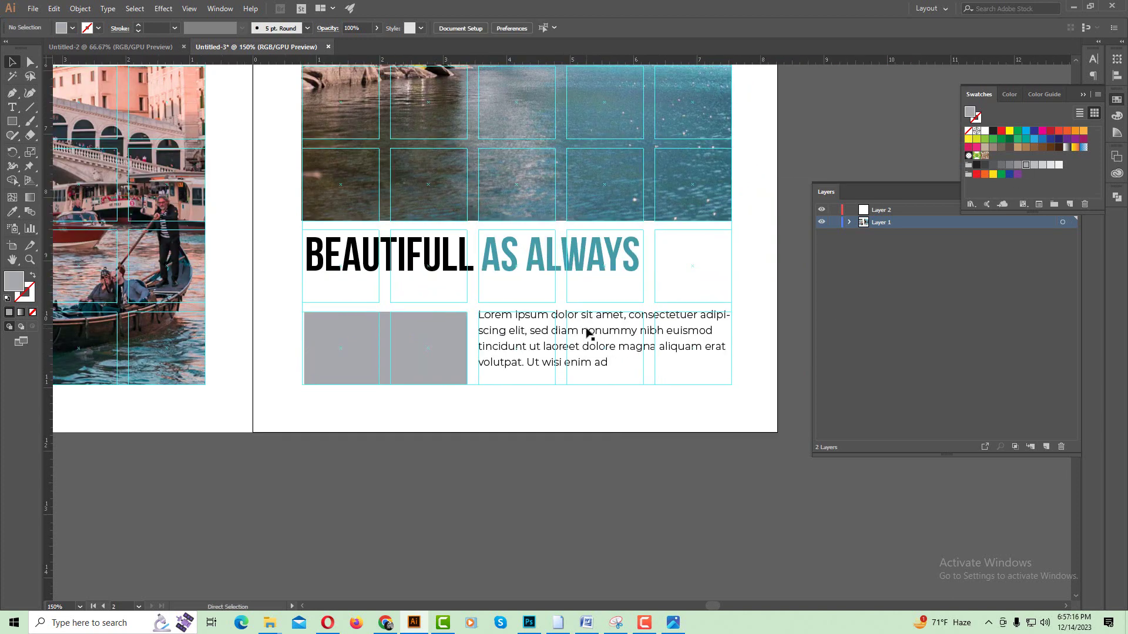
key("ctrl+semicolon")
left_click(591, 338)
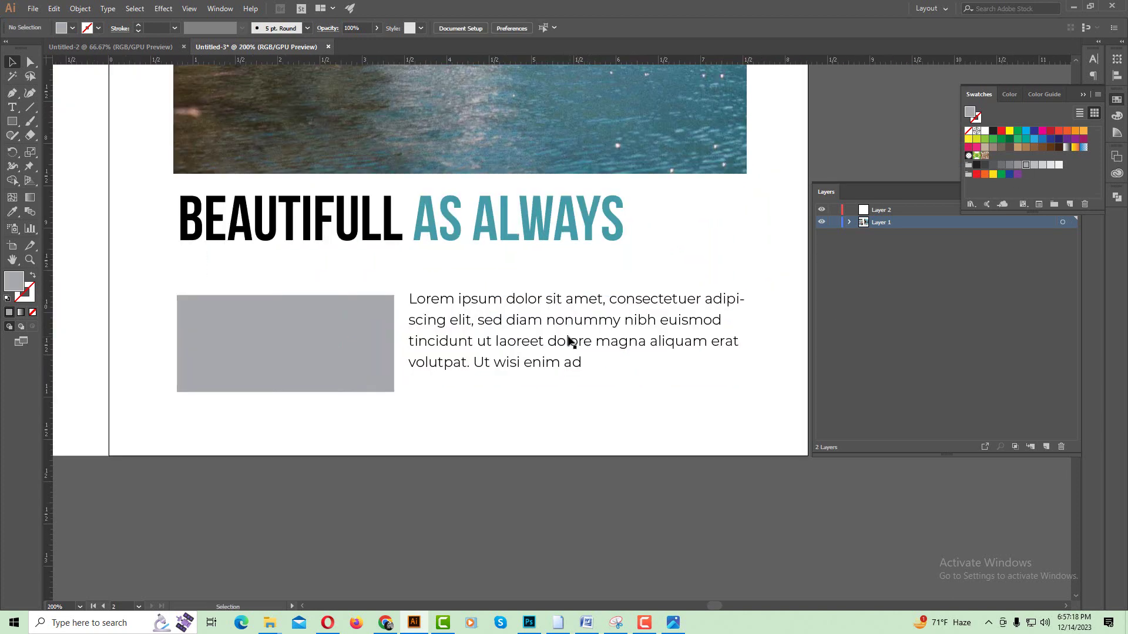
left_click(614, 333)
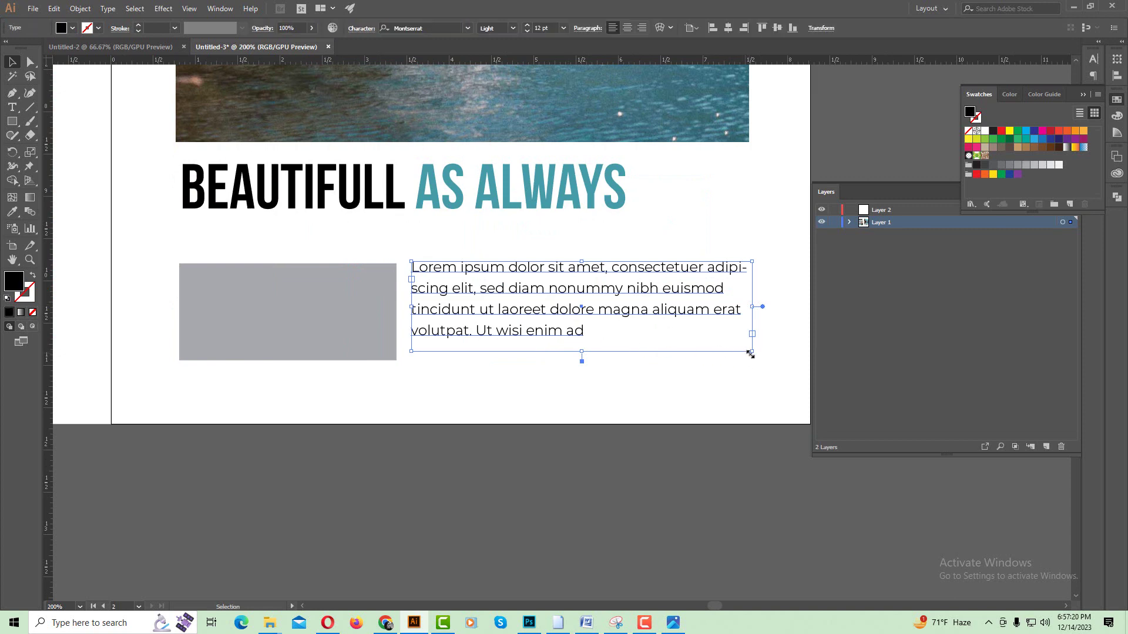
left_click_drag(748, 355, 730, 365)
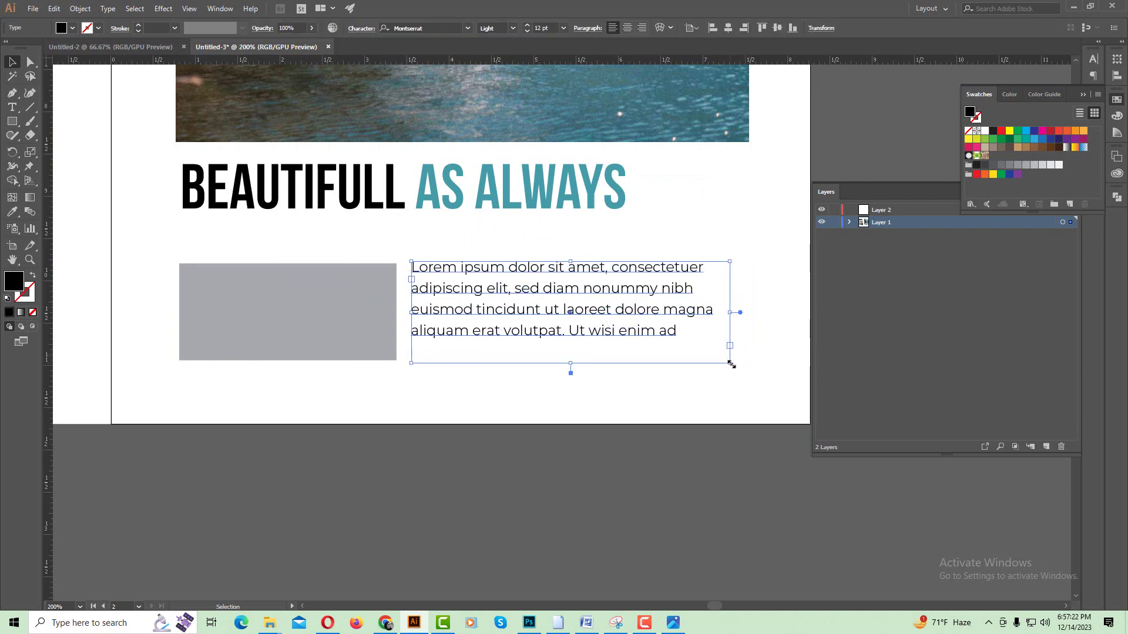
key("ctrl+z")
scroll(582, 332, "down", 1)
scroll(405, 307, "up", 1)
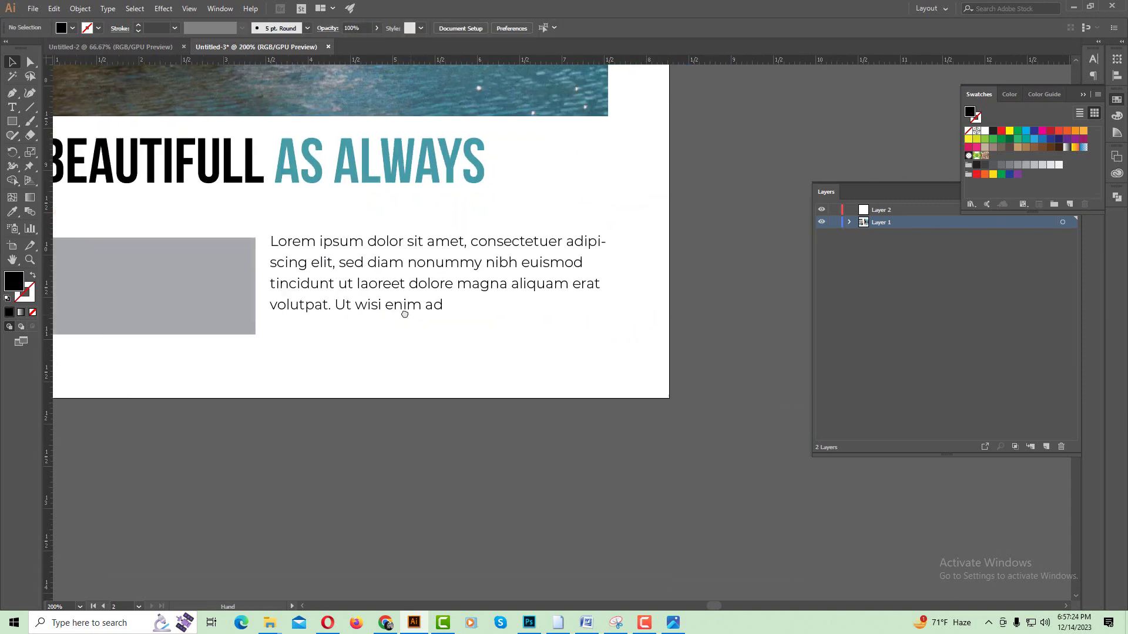
Step: Paste the opening words after 'enim ad' and make the frame taller to show five lines
left_click(12, 107)
left_click(398, 261)
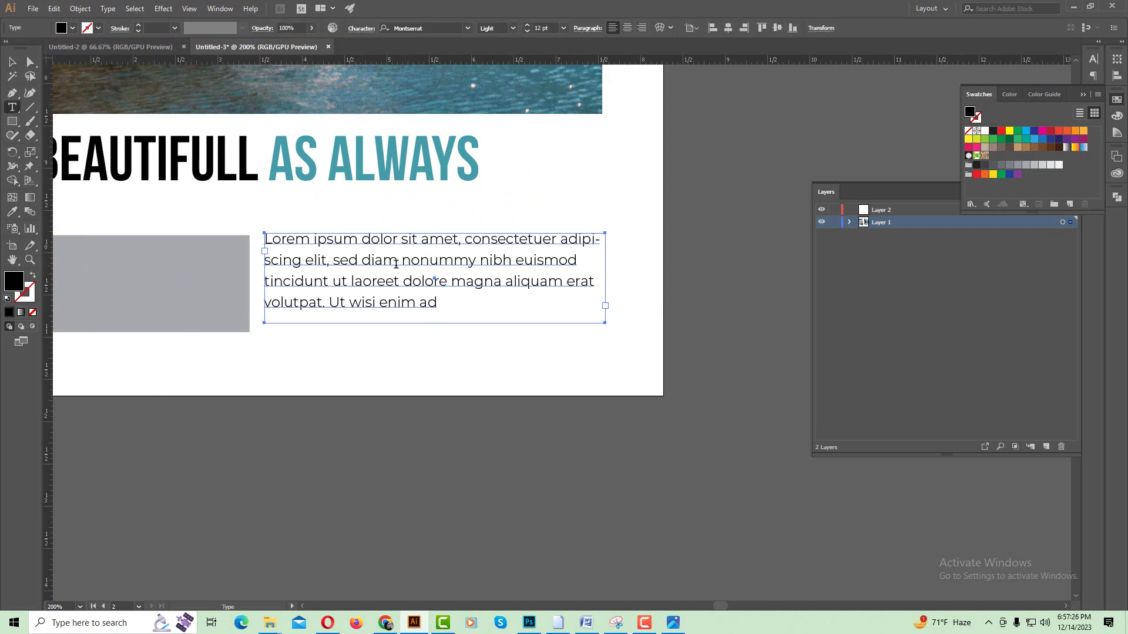
left_click_drag(397, 261, 265, 238)
key("ctrl+c")
left_click(458, 301)
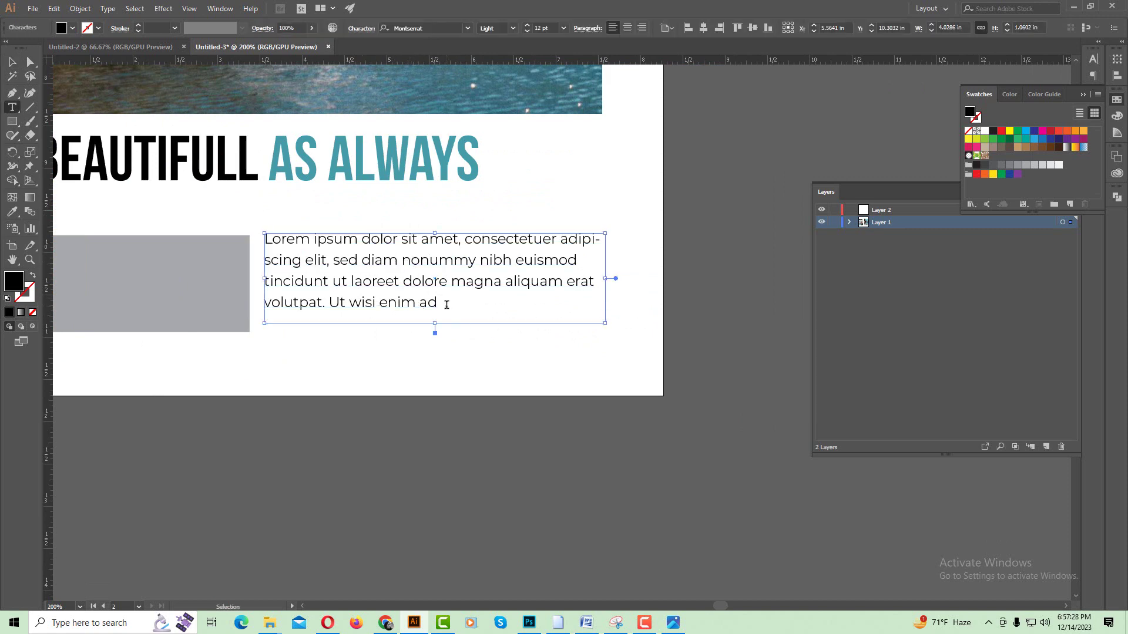
key("ctrl+v")
left_click(12, 63)
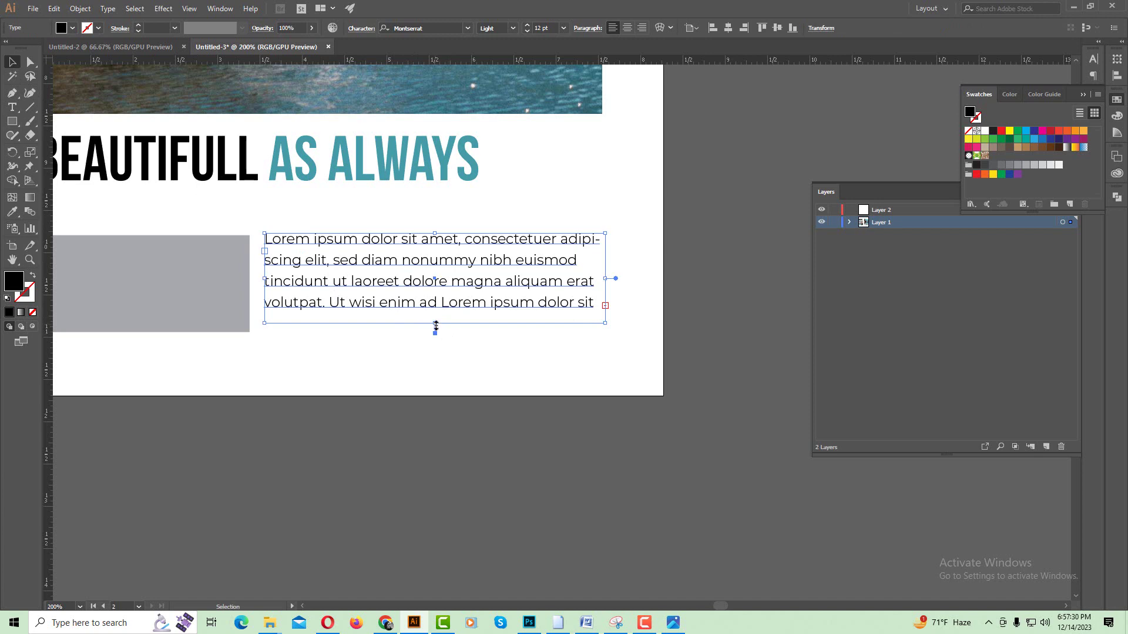
left_click_drag(436, 326, 435, 341)
left_click(436, 359)
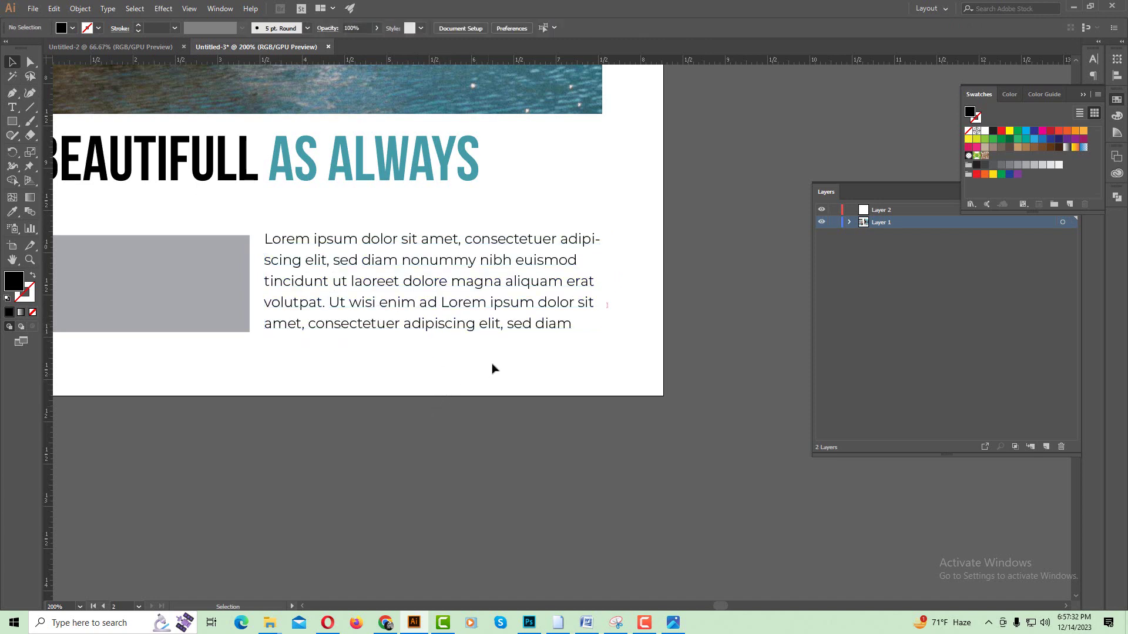
Step: Select the grey rectangle and bring the Downloads folder window forward
scroll(492, 369, "down", 1)
scroll(499, 363, "down", 1)
scroll(506, 359, "down", 1)
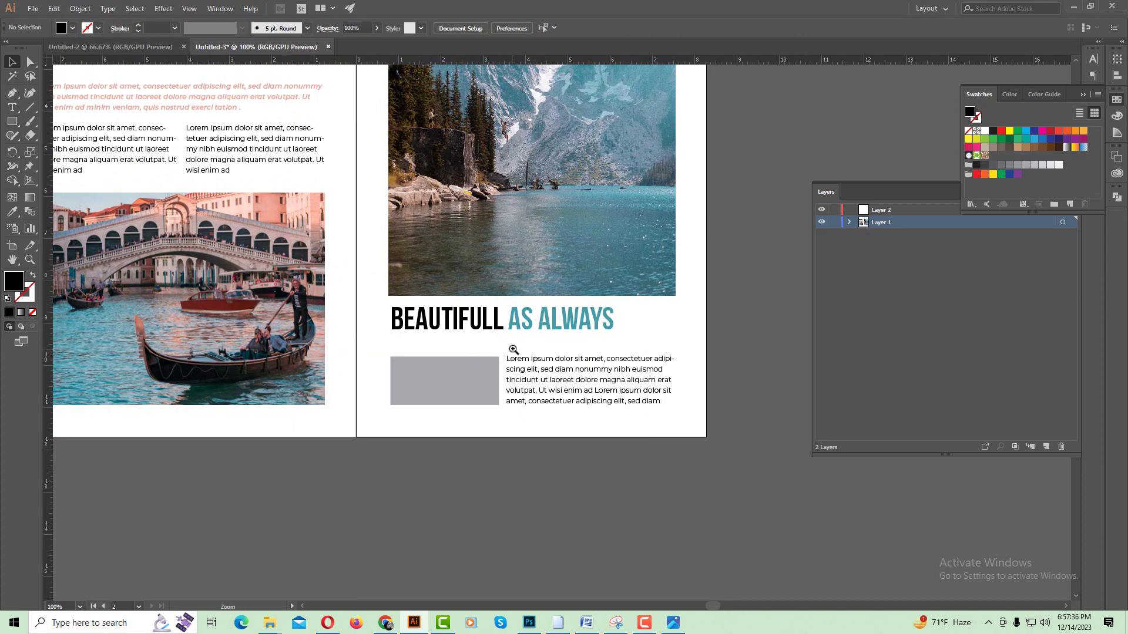
left_click_drag(518, 348, 519, 292)
left_click(517, 302)
mouse_move(270, 622)
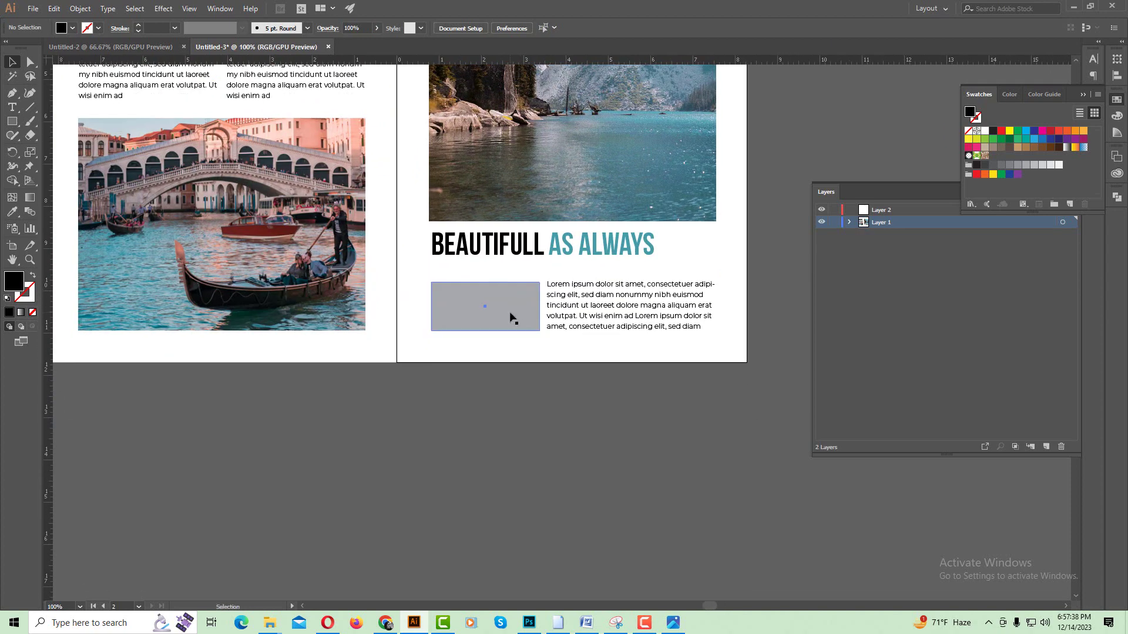
left_click(388, 564)
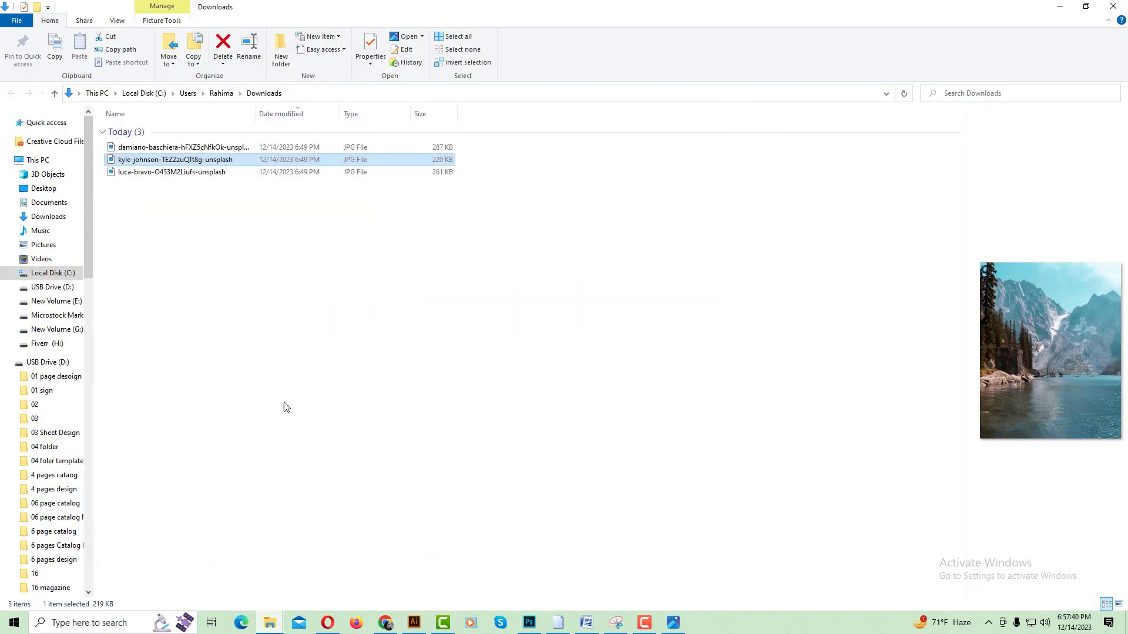
Step: Bring the lake-and-boat photo into the document, scaled to cover the grey box by the caption
mouse_move(238, 172)
left_mouse_down()
mouse_move(424, 628)
mouse_move(496, 510)
left_mouse_up()
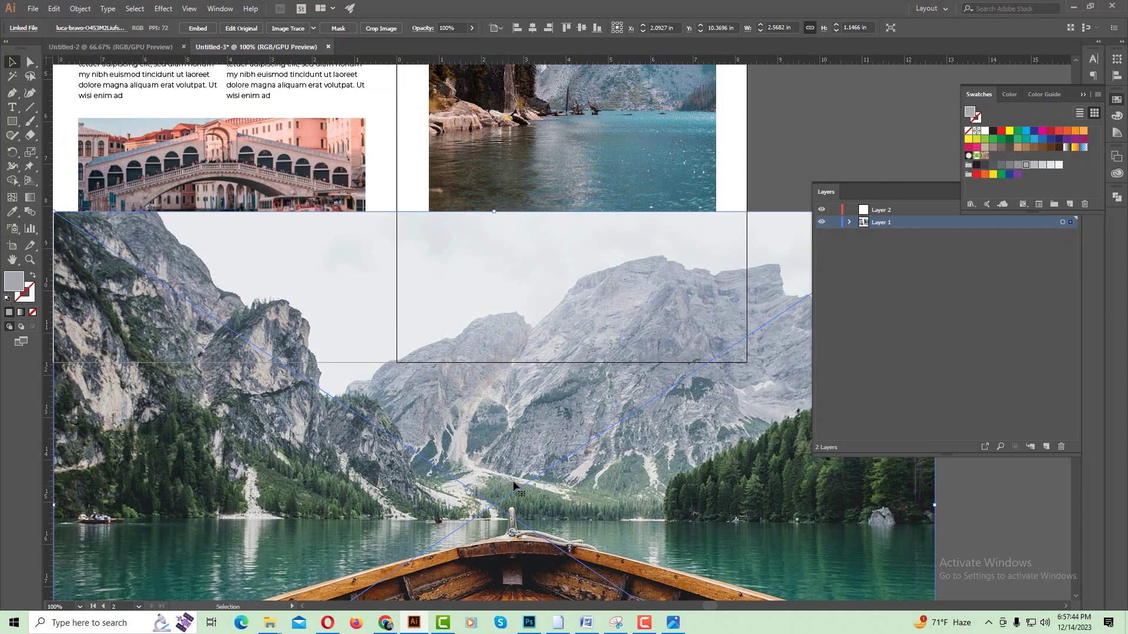
left_click_drag(614, 423, 297, 405)
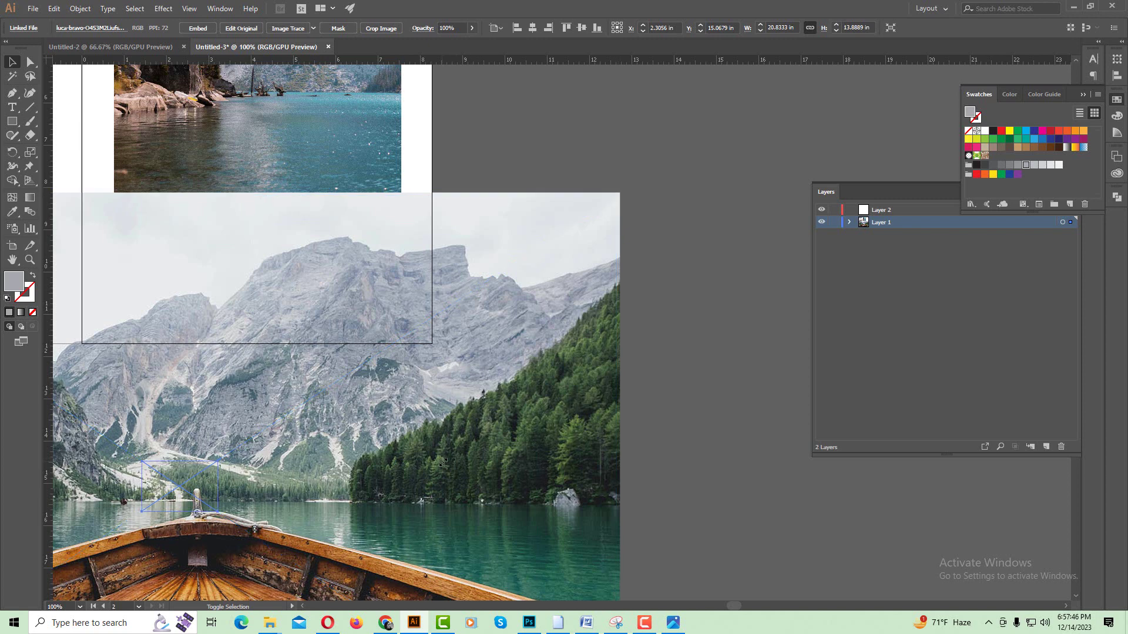
left_click_drag(600, 215, 216, 458)
key("ctrl+plus")
left_click_drag(410, 544, 365, 236)
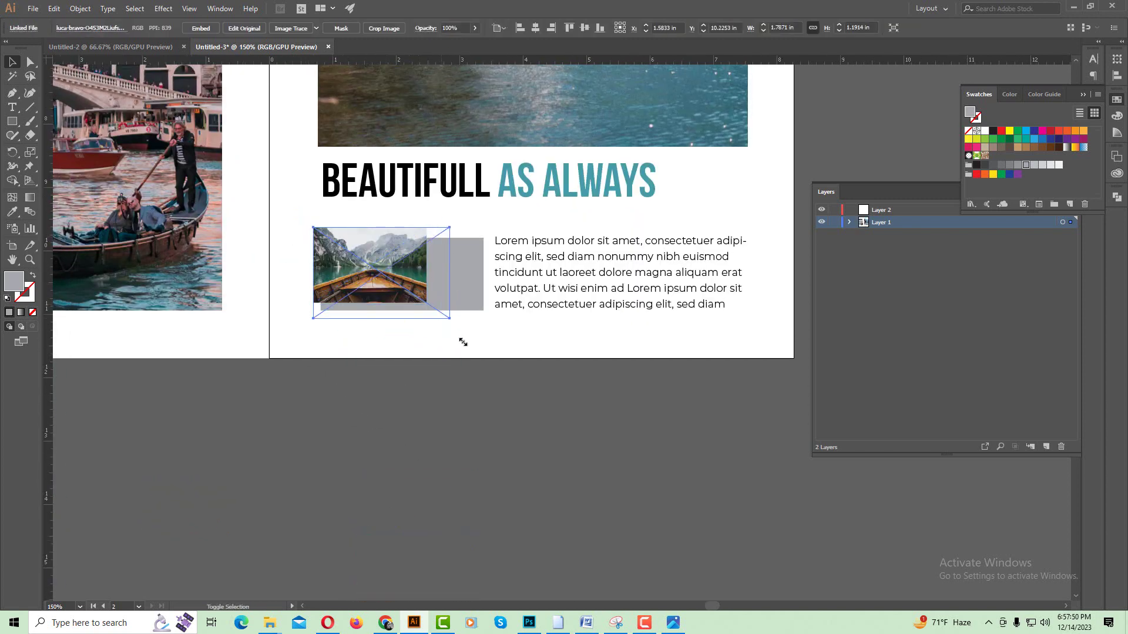
left_click_drag(427, 302, 488, 344)
Step: Embed the photo, clip it to the grey box, and nudge it upward inside the mask
left_click(200, 28)
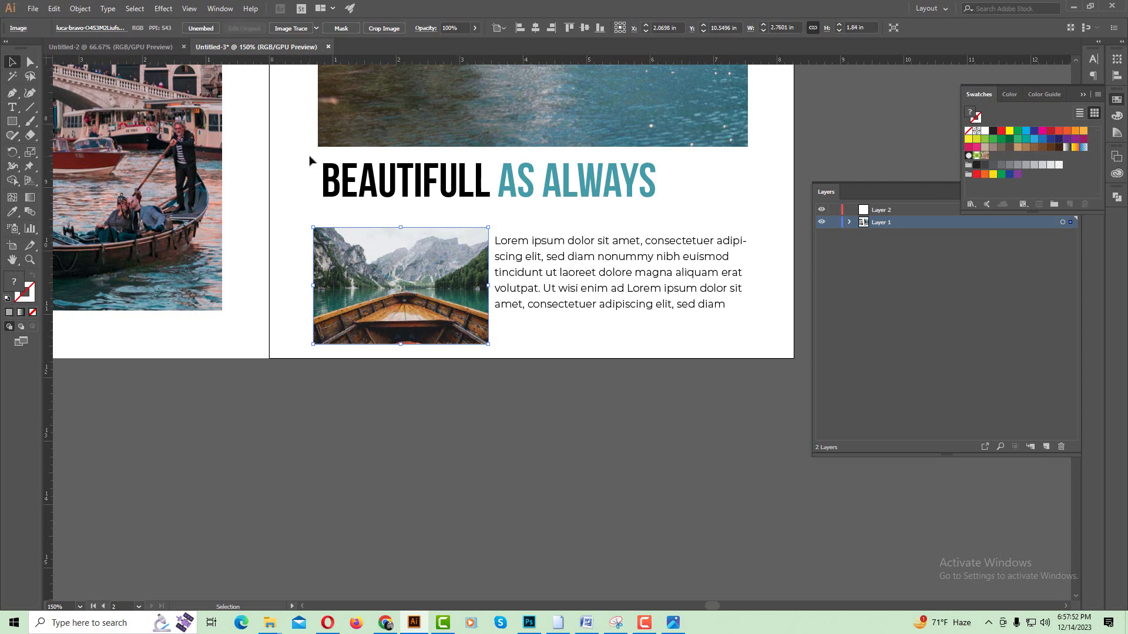
left_click(357, 273, "shift")
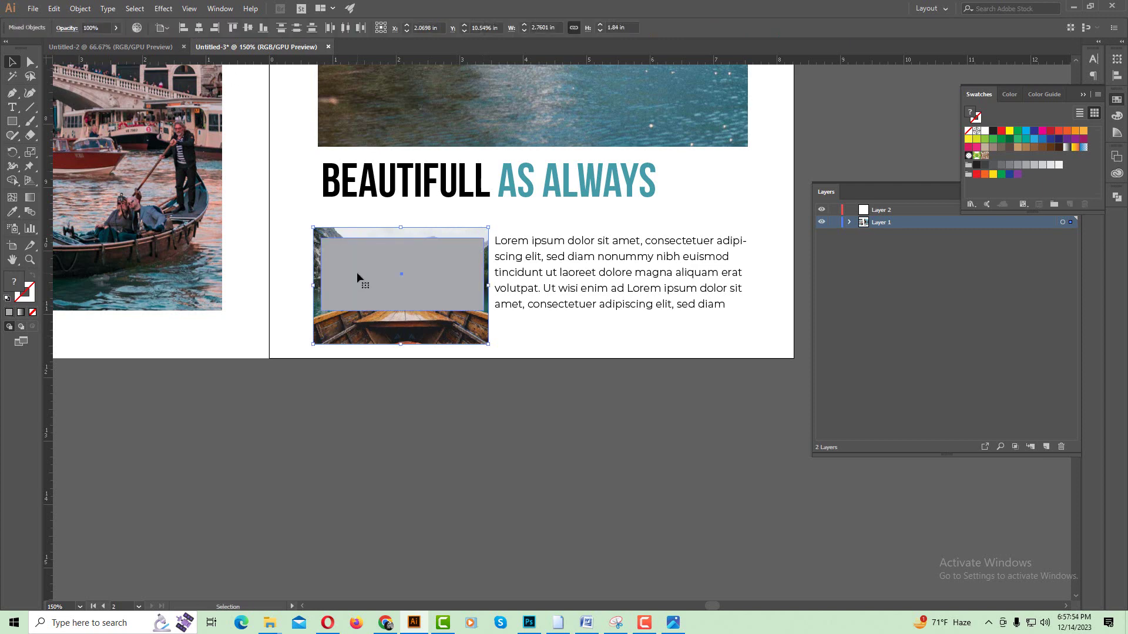
key("ctrl+7")
double_click(358, 272)
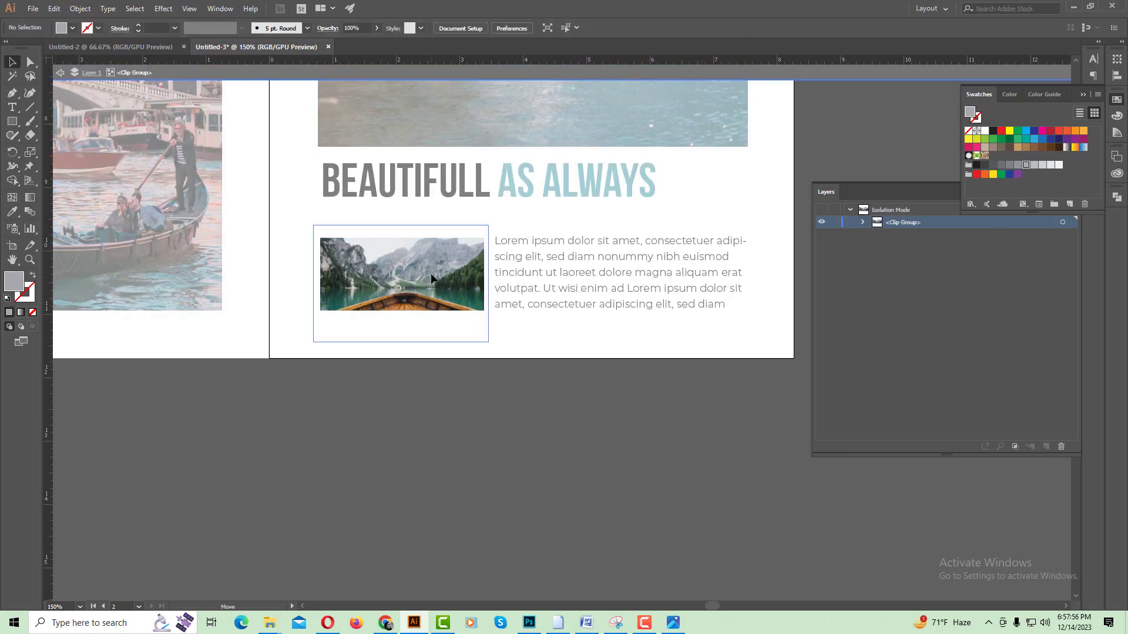
left_click_drag(431, 302, 431, 288)
left_click(430, 359)
key("Escape")
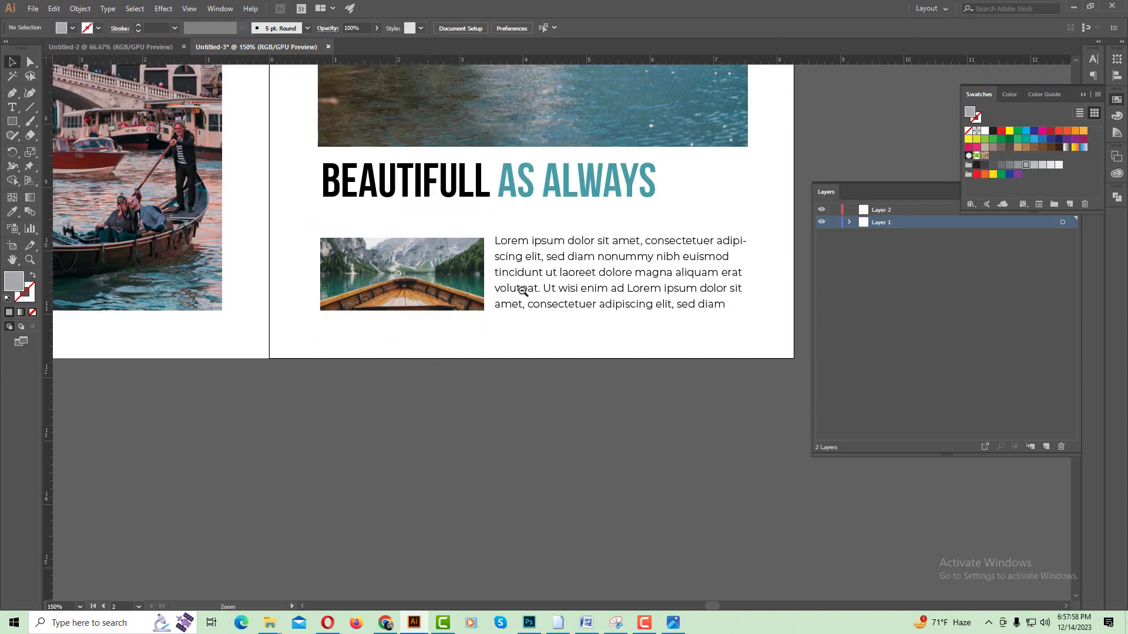
key("ctrl+minus")
Step: Move the BEAUTIFULL AS ALWAYS headline onto the lake photo and make it white
mouse_move(463, 352)
left_mouse_down()
mouse_move(432, 379)
mouse_move(456, 309)
left_mouse_up()
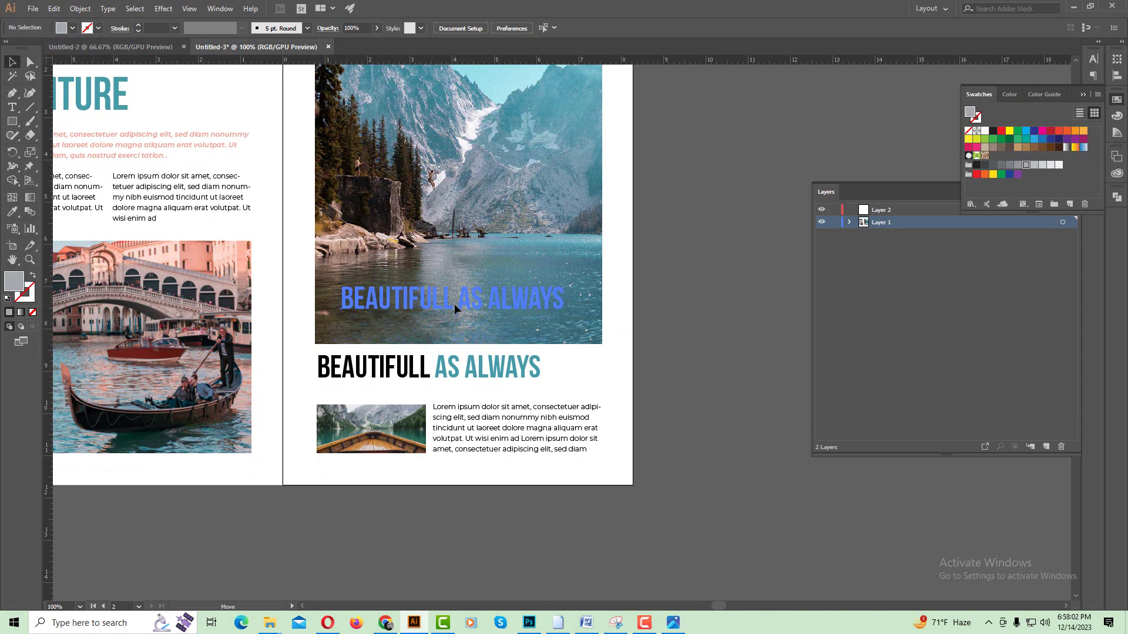
left_click(10, 213)
left_click(254, 104)
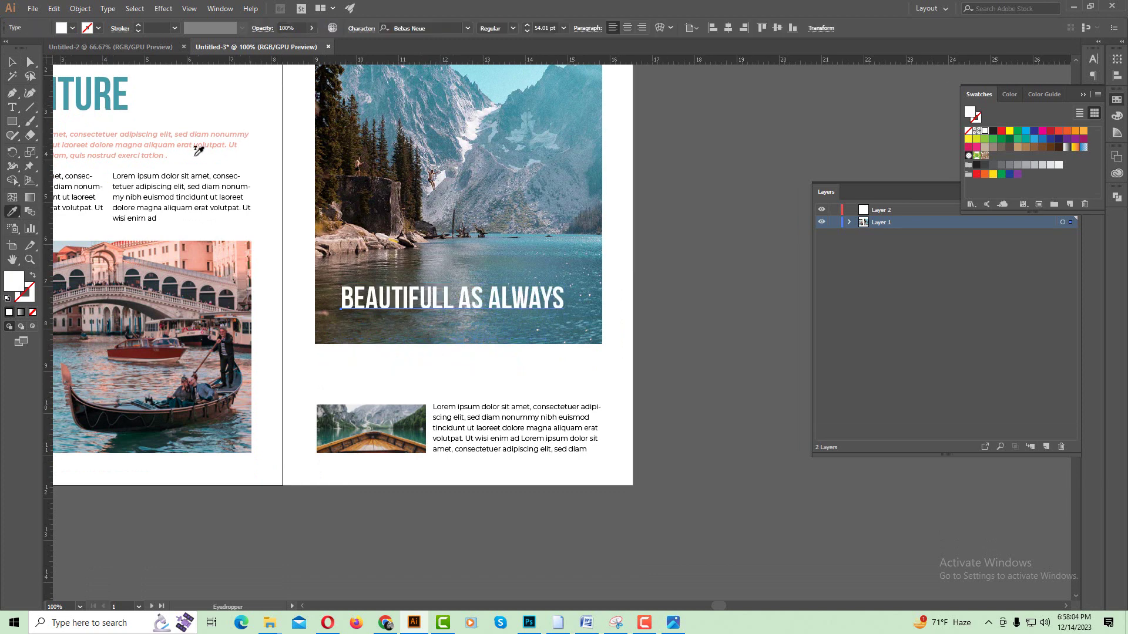
key("v")
left_click(410, 376)
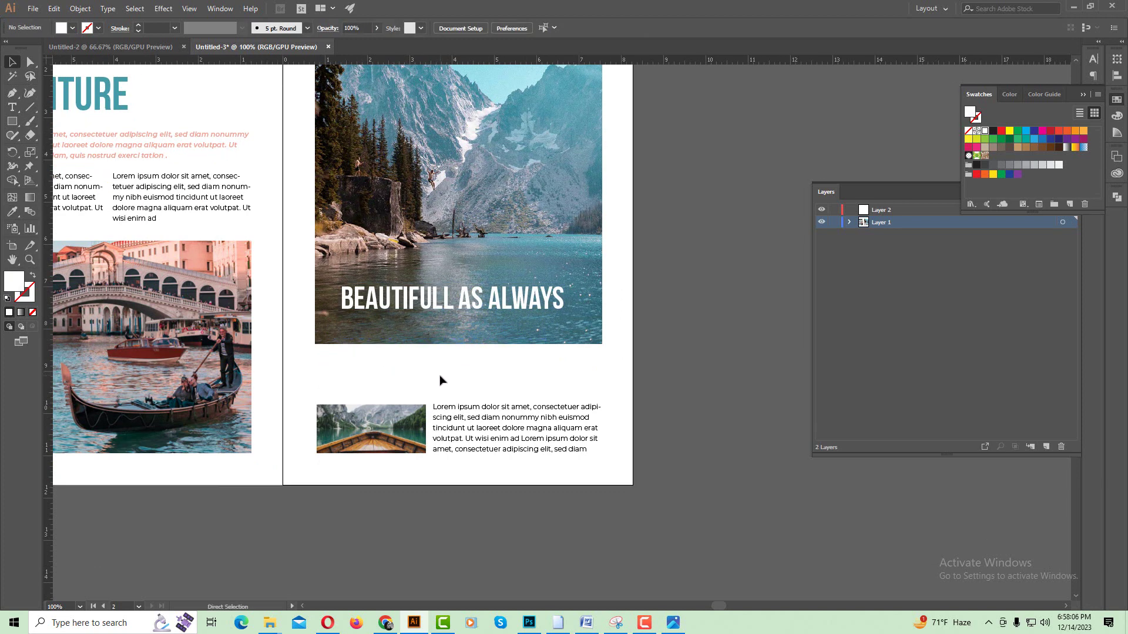
Step: Copy the two Lorem ipsum text columns from page 1 to below the lake photo
key("ctrl+semicolon")
scroll(442, 379, "up", 1)
scroll(442, 384, "left", 1)
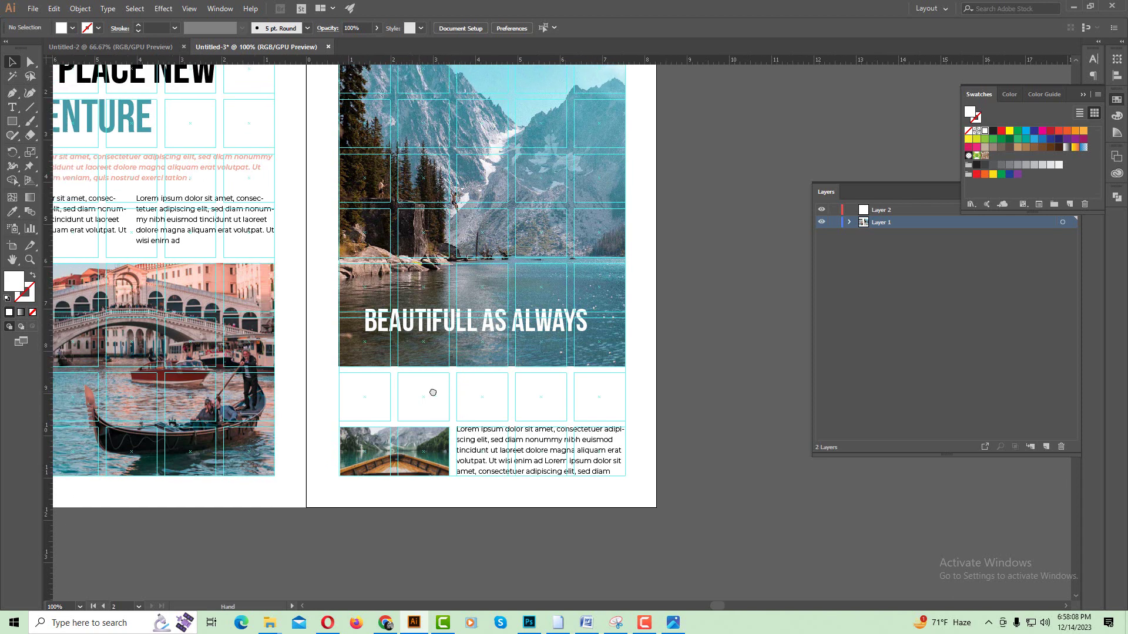
left_click(157, 222)
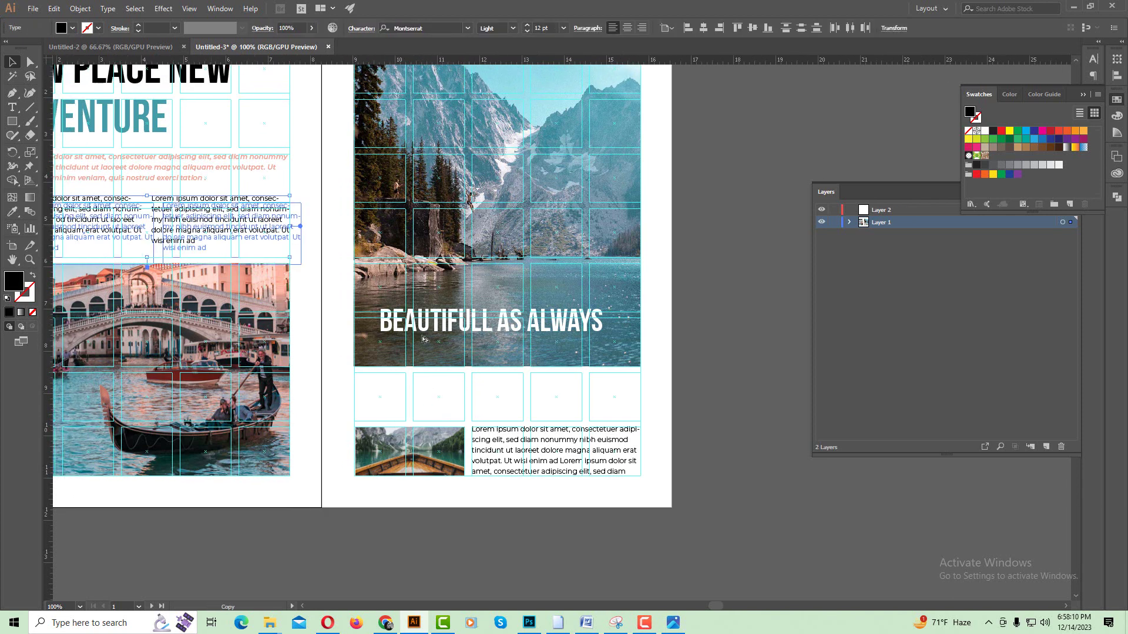
left_click_drag(202, 223, 554, 404)
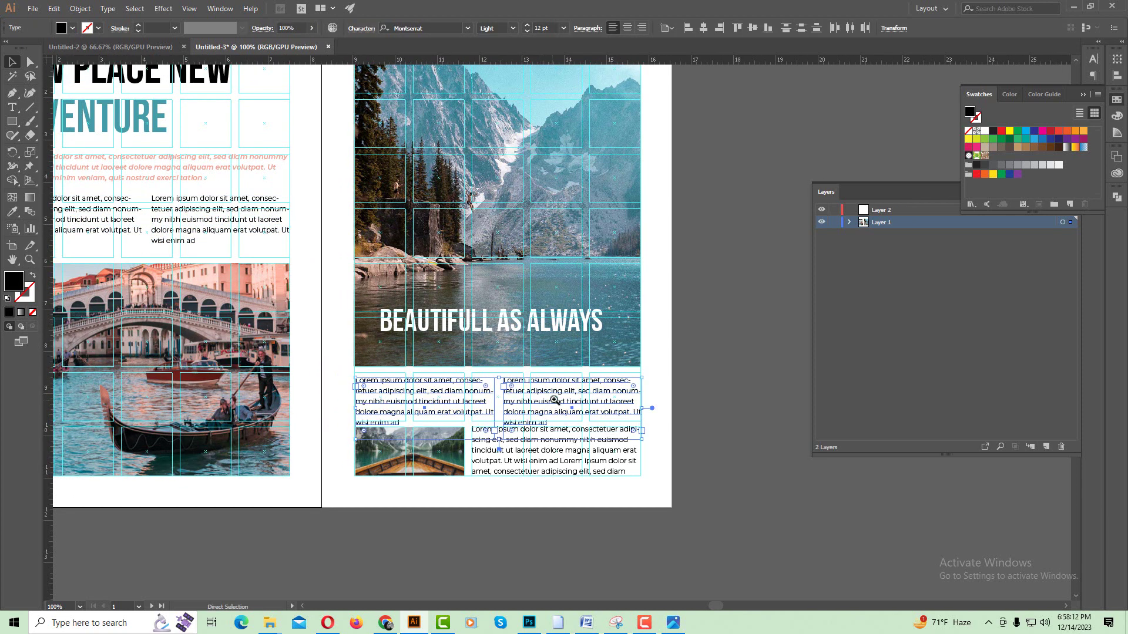
Step: Trim the left column by deleting the closing words 'volutpat. Ut wisi enim ad'
key("ctrl+equal")
key("ctrl+equal")
left_click(161, 223)
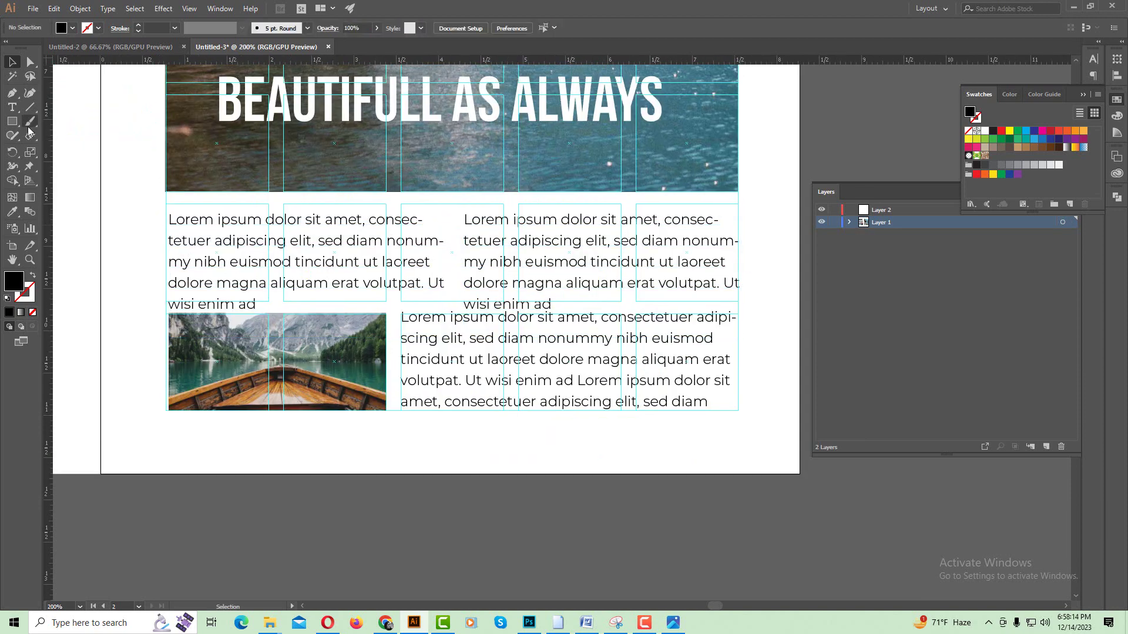
left_click(12, 107)
left_click_drag(364, 263, 380, 308)
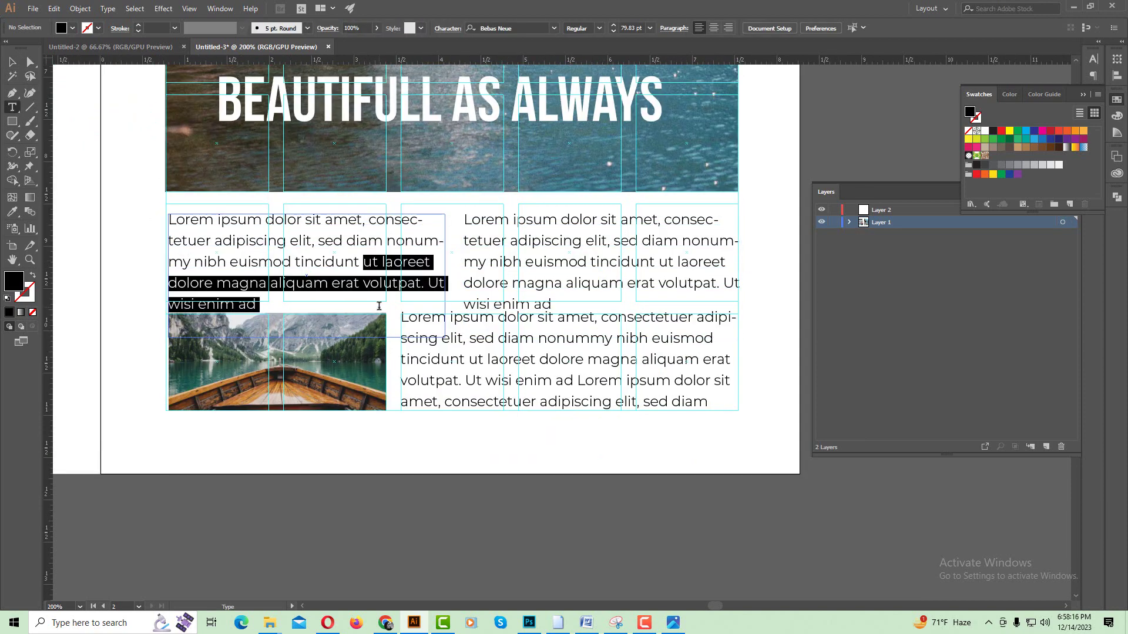
key("BackSpace")
key("ctrl+z")
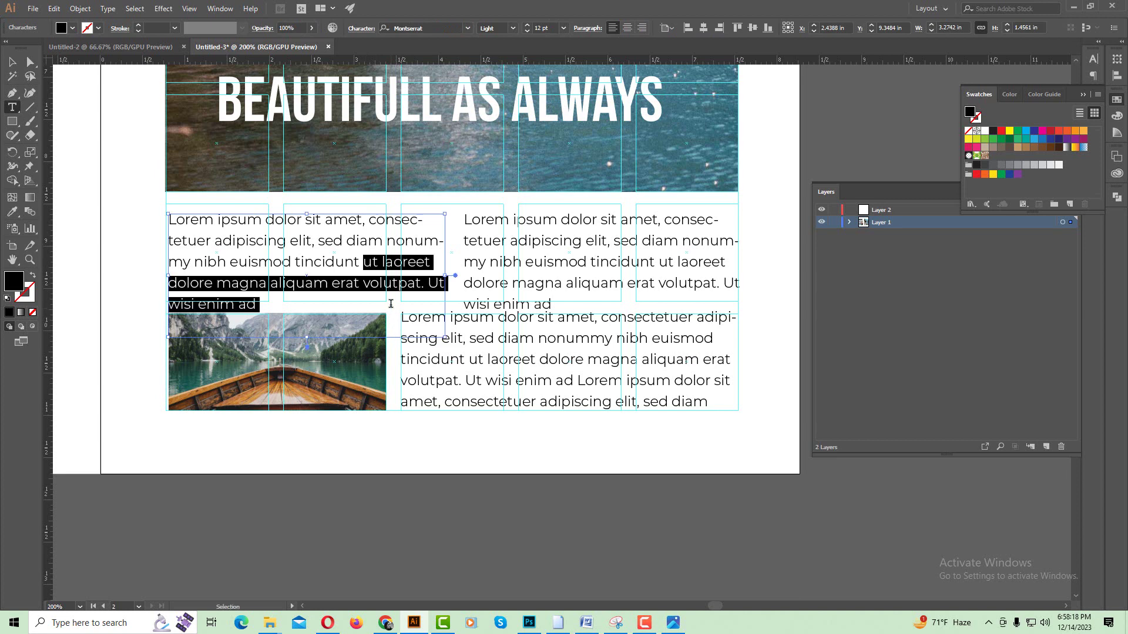
left_click(389, 283)
left_click_drag(365, 281, 371, 315)
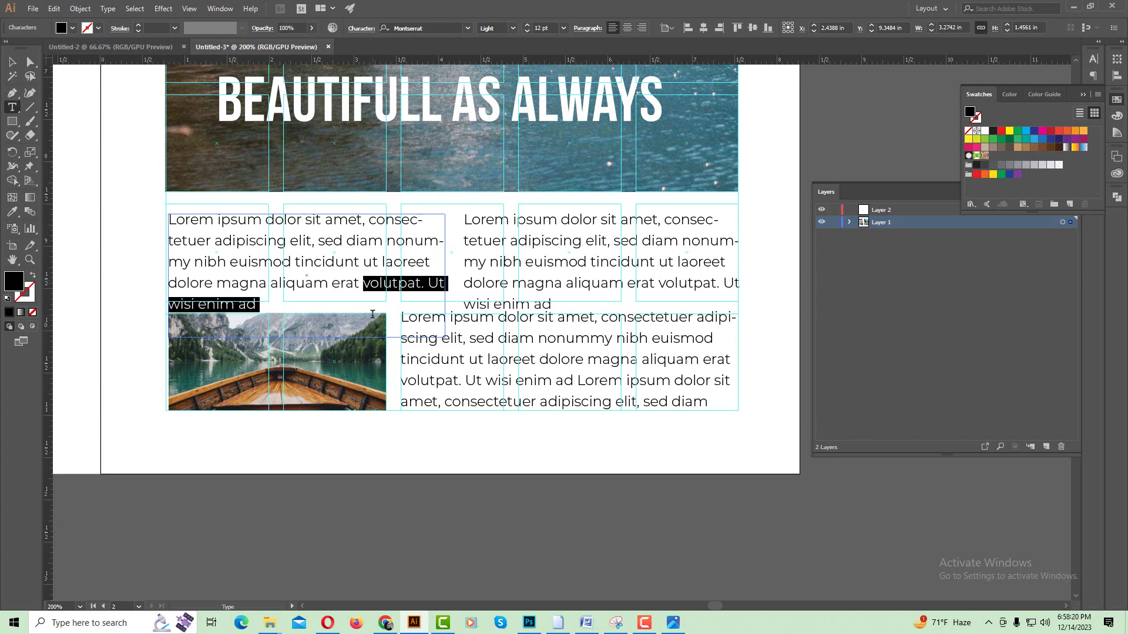
key("BackSpace")
key("Escape")
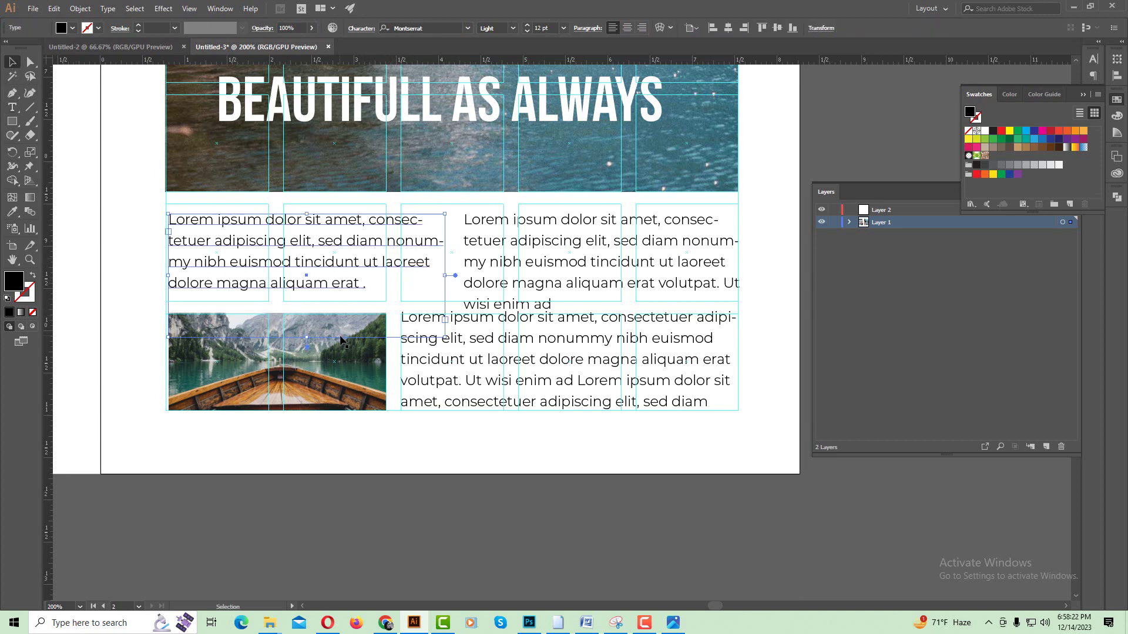
Step: Replace the right text frame with a copy of the shortened left column
left_click(734, 281)
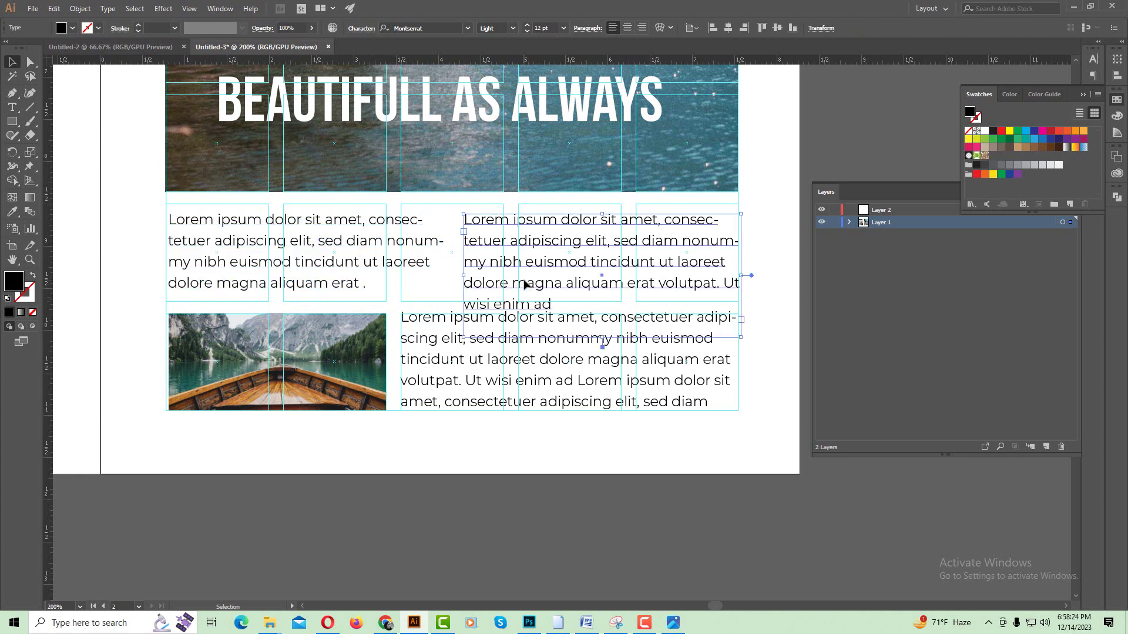
key("Delete")
left_click(393, 262)
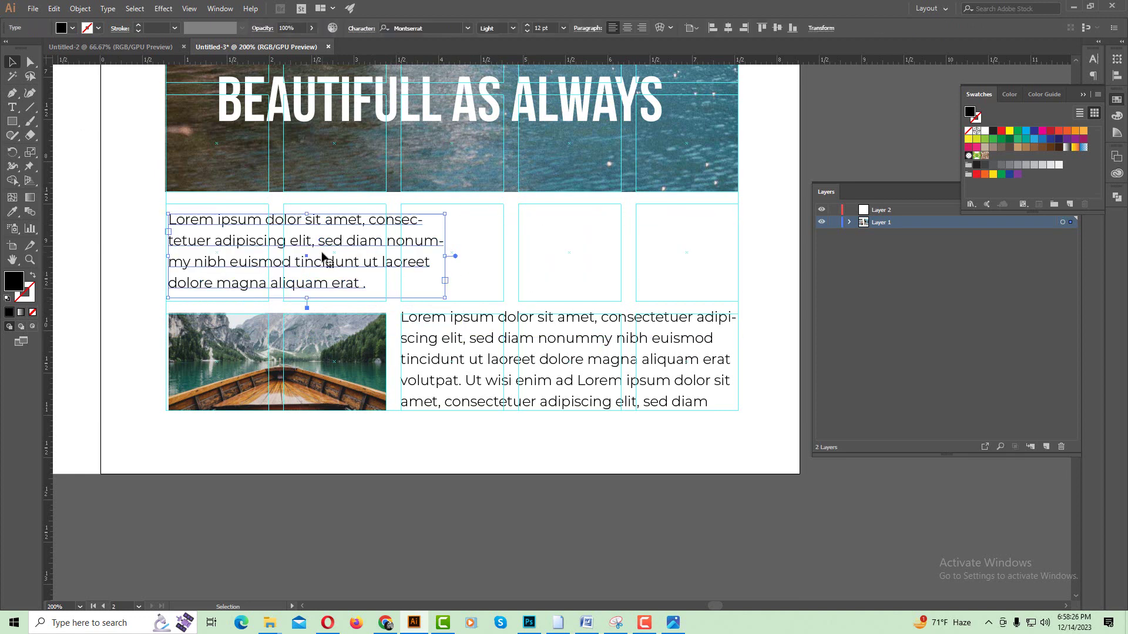
left_click_drag(323, 257, 614, 255)
left_click(747, 365)
scroll(748, 364, "up", 2)
Step: Set both caption columns to ExtraLight Italic
left_click(566, 319)
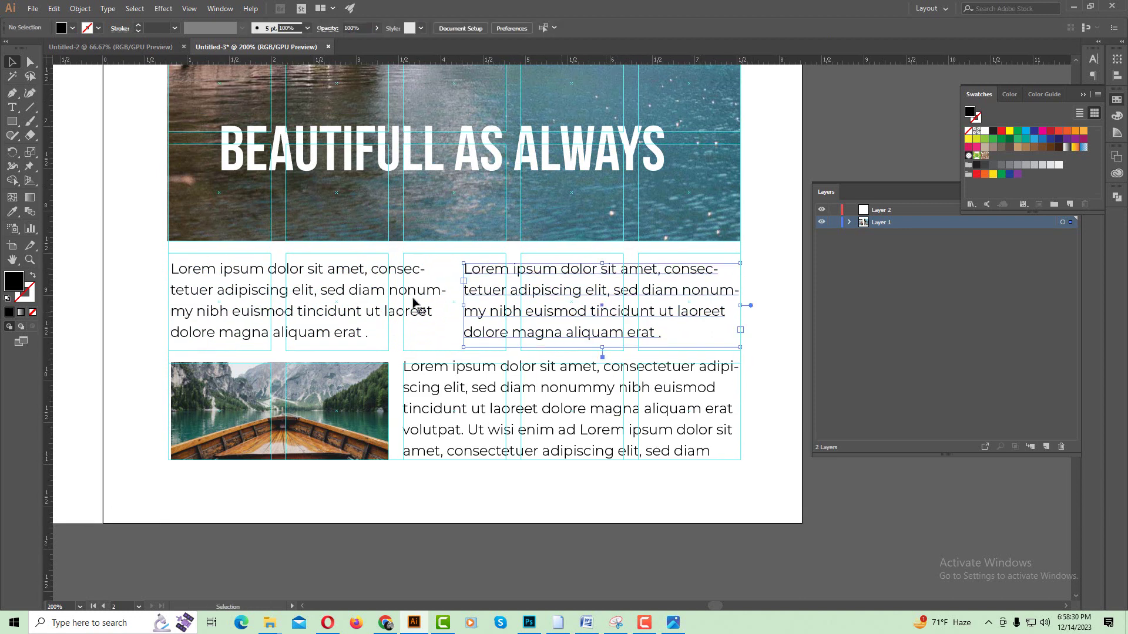
left_click(415, 302, "shift")
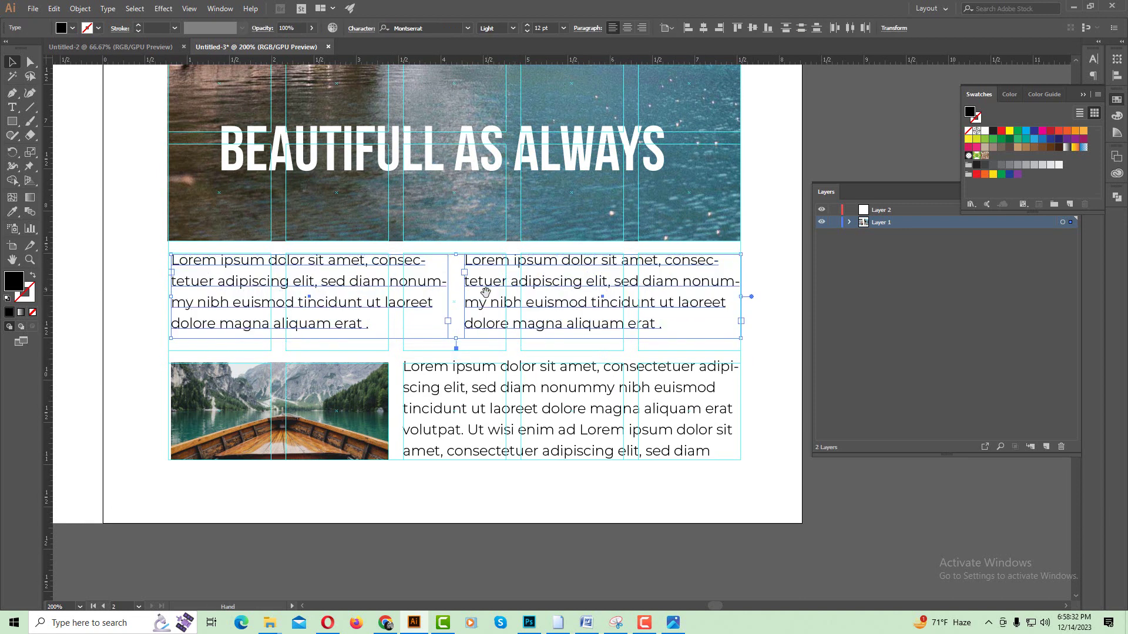
scroll(516, 292, "up", 2)
left_click(510, 27)
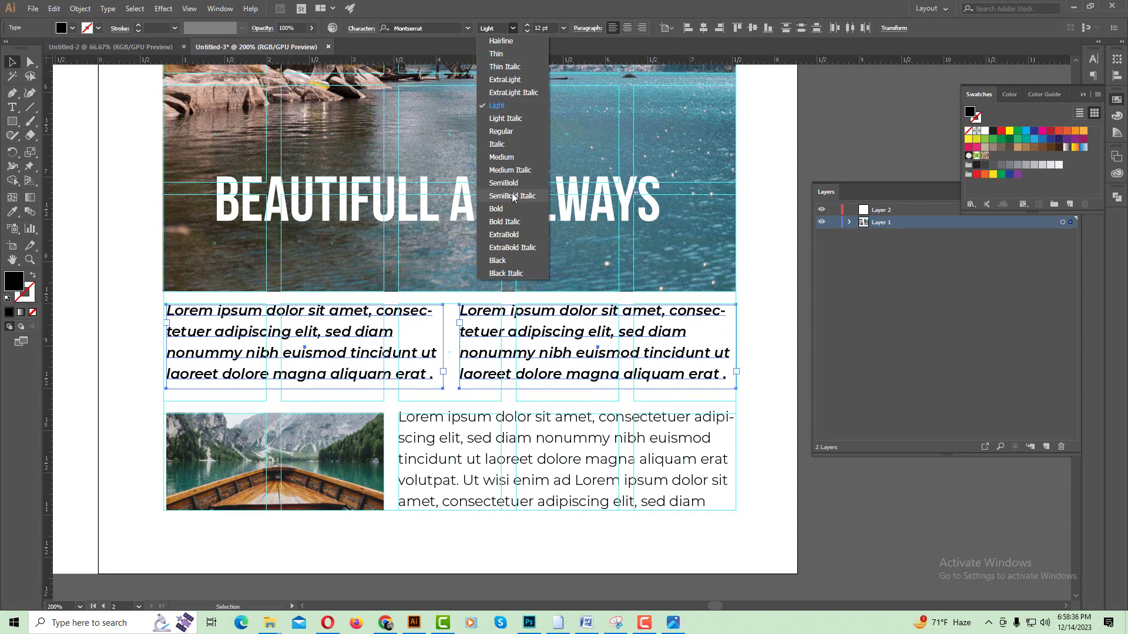
left_click(509, 94)
key("ctrl+1")
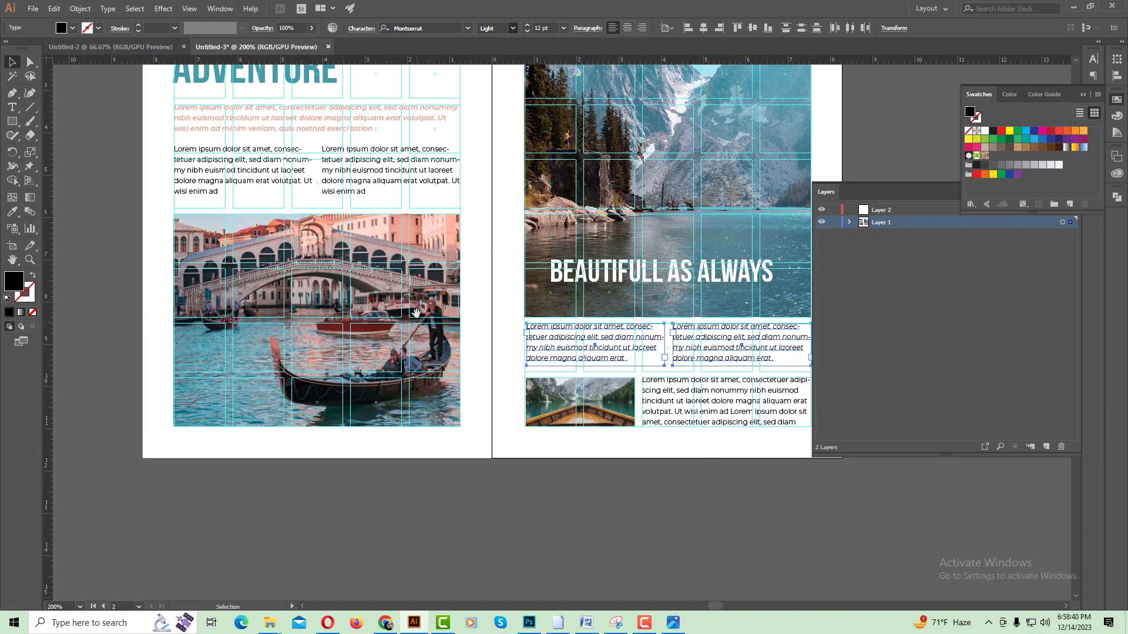
Step: Colour both columns teal to match ADVENTURE and hide the grid guides
left_click(12, 212)
left_click(213, 133)
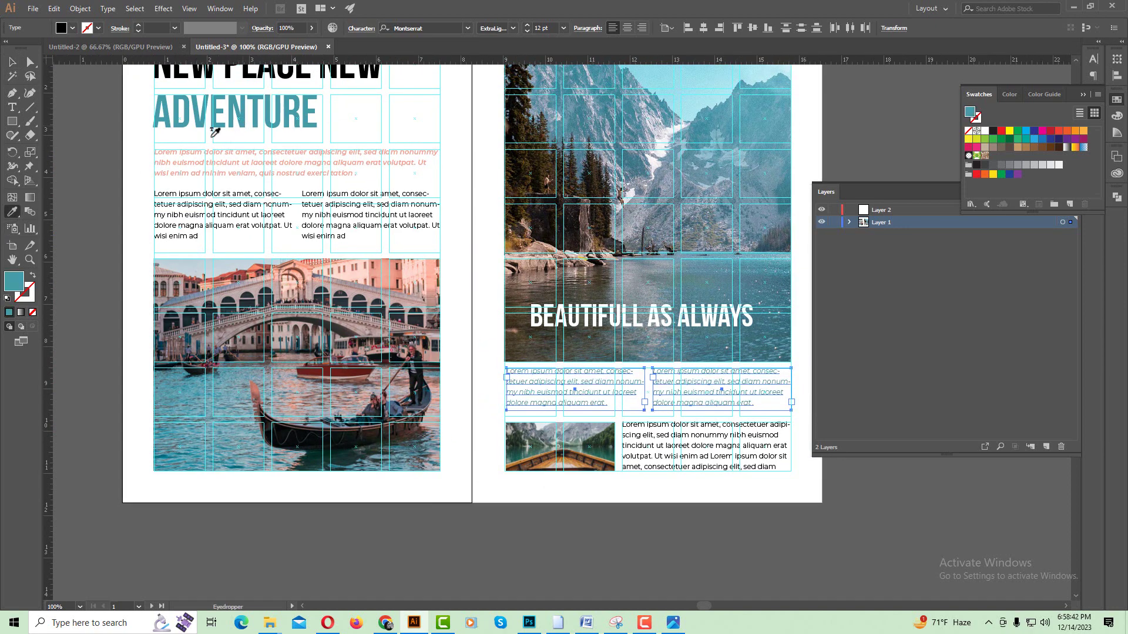
left_click(12, 62)
left_click(70, 135)
key("ctrl+semicolon")
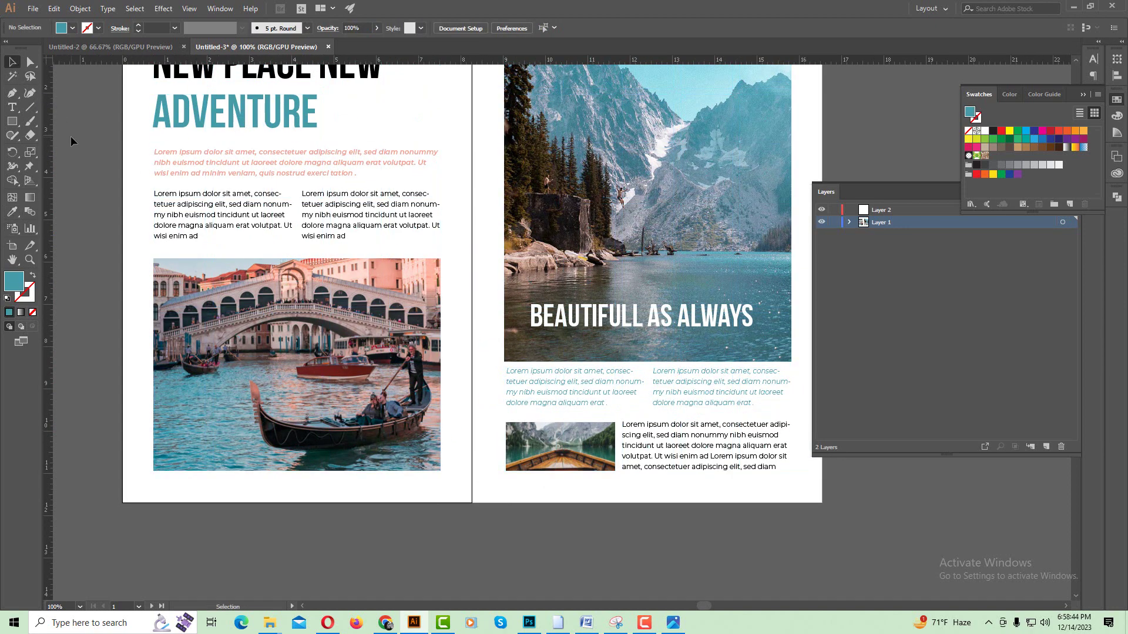
Step: Give both caption columns a heavier italic font weight
left_click(267, 259)
left_click(587, 295)
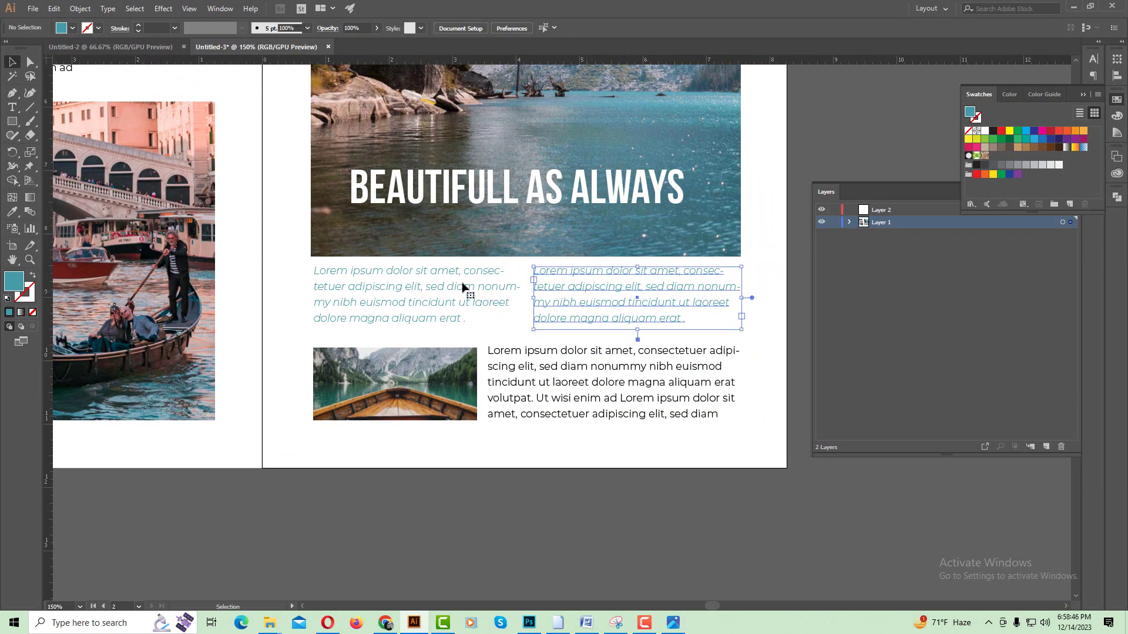
left_click(466, 290, "shift")
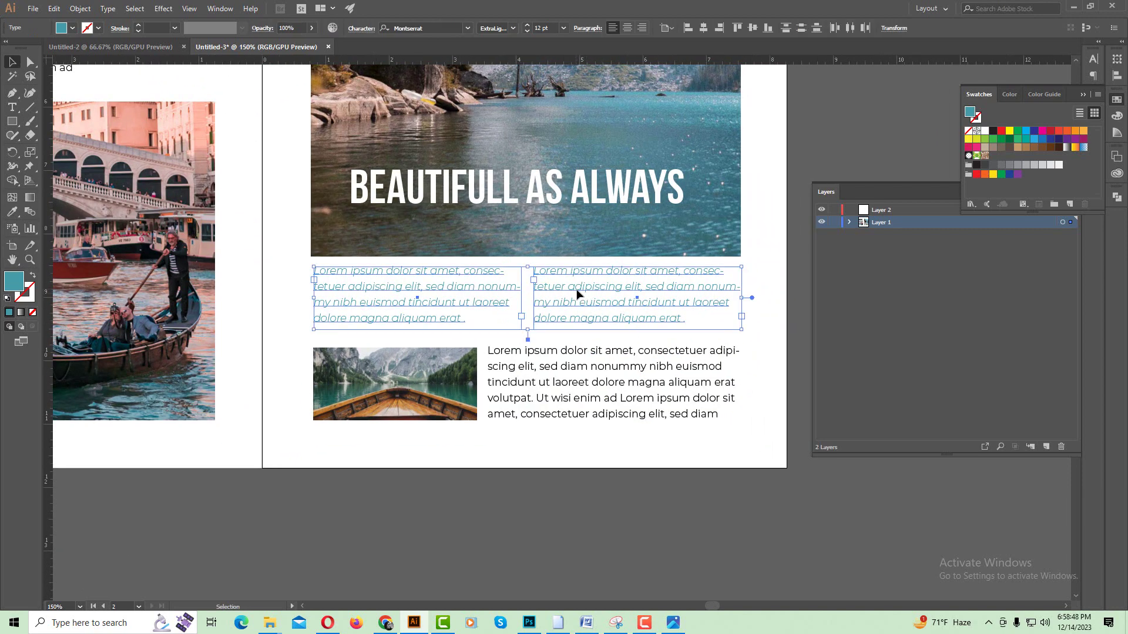
left_click_drag(576, 294, 576, 293)
left_click(515, 29)
left_click(506, 174)
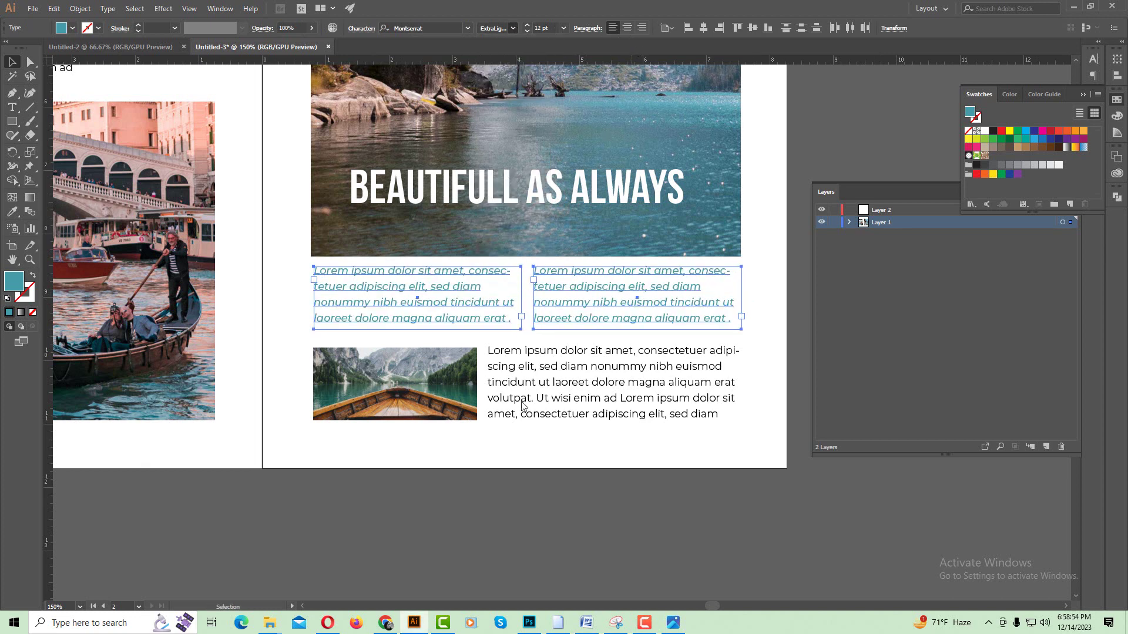
Step: Lower the headline on the lake photo, then switch to the browser's photo tab
left_click(568, 465)
left_click_drag(508, 192, 491, 211)
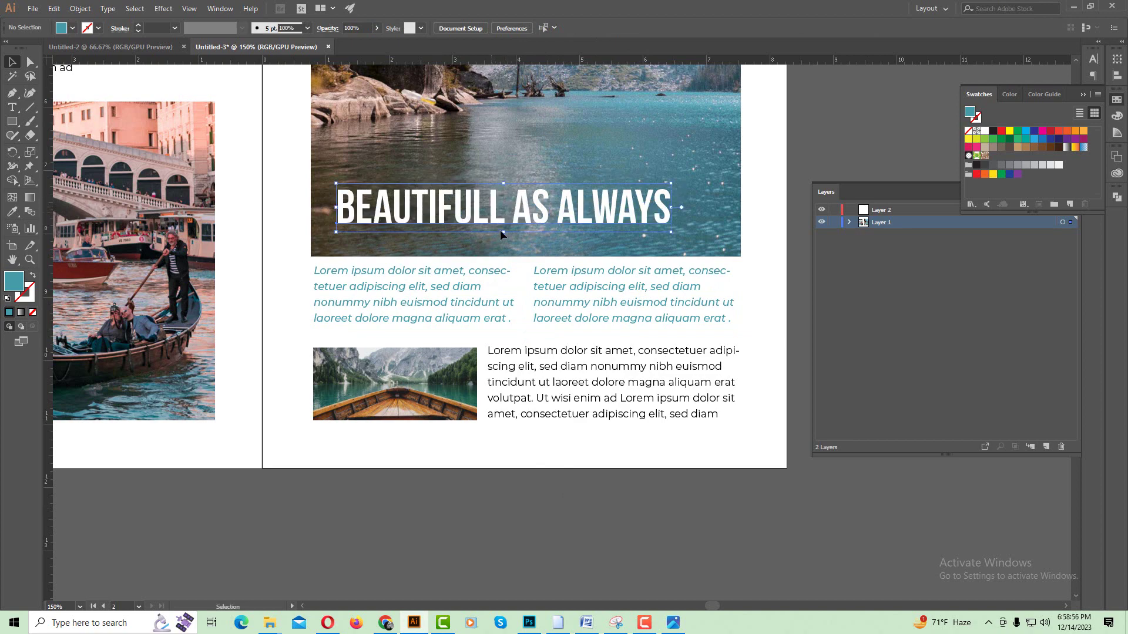
key("ctrl+minus")
key("ctrl+minus")
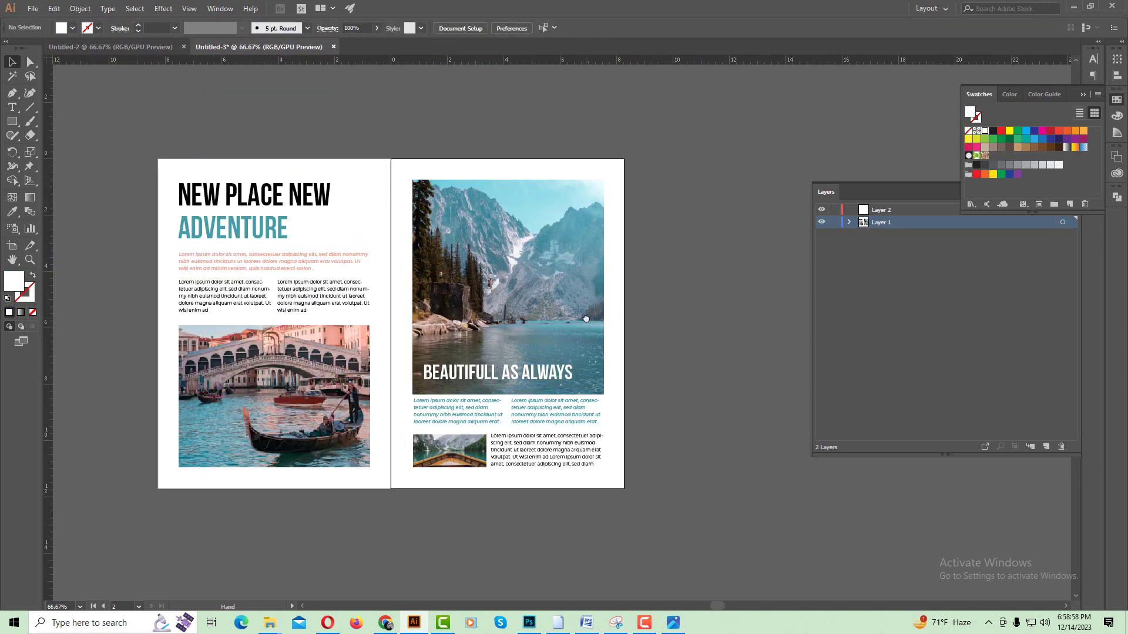
key("ctrl+plus")
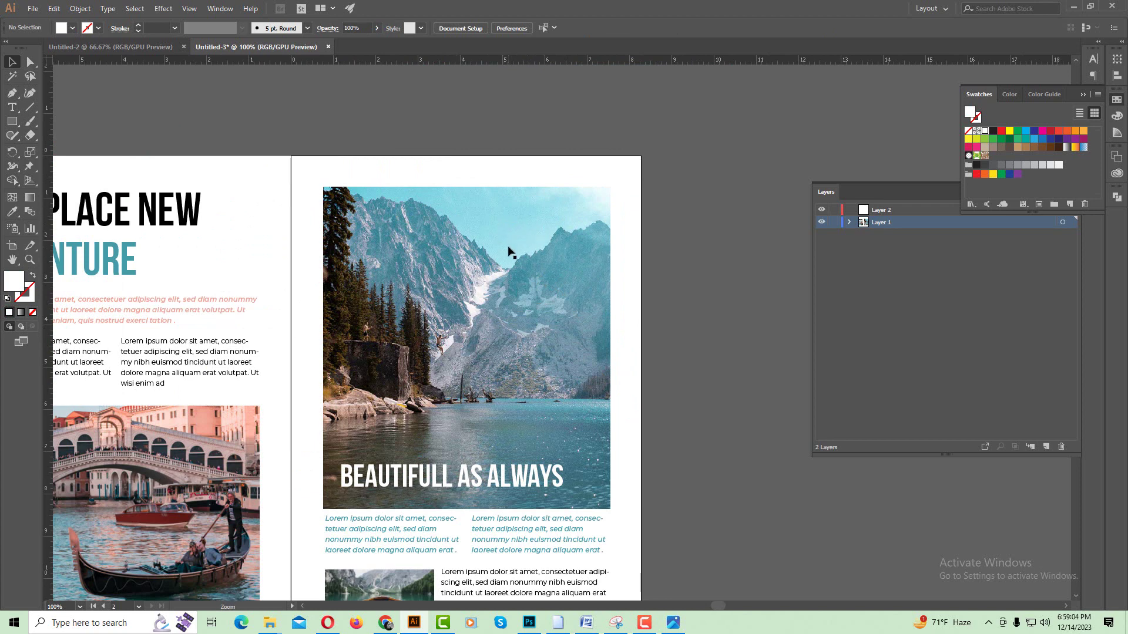
left_click(386, 624)
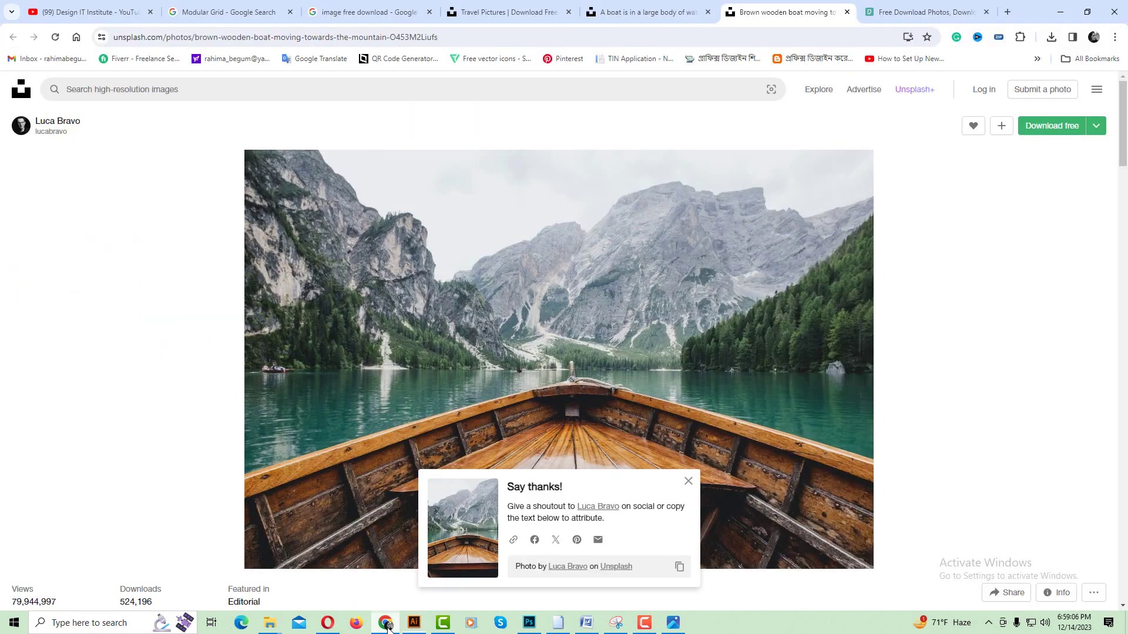
left_click(932, 13)
Step: Open flaticon.com in a new tab, dismiss the cookie dialog, and search 'location' icons
key("ctrl+t")
type("l")
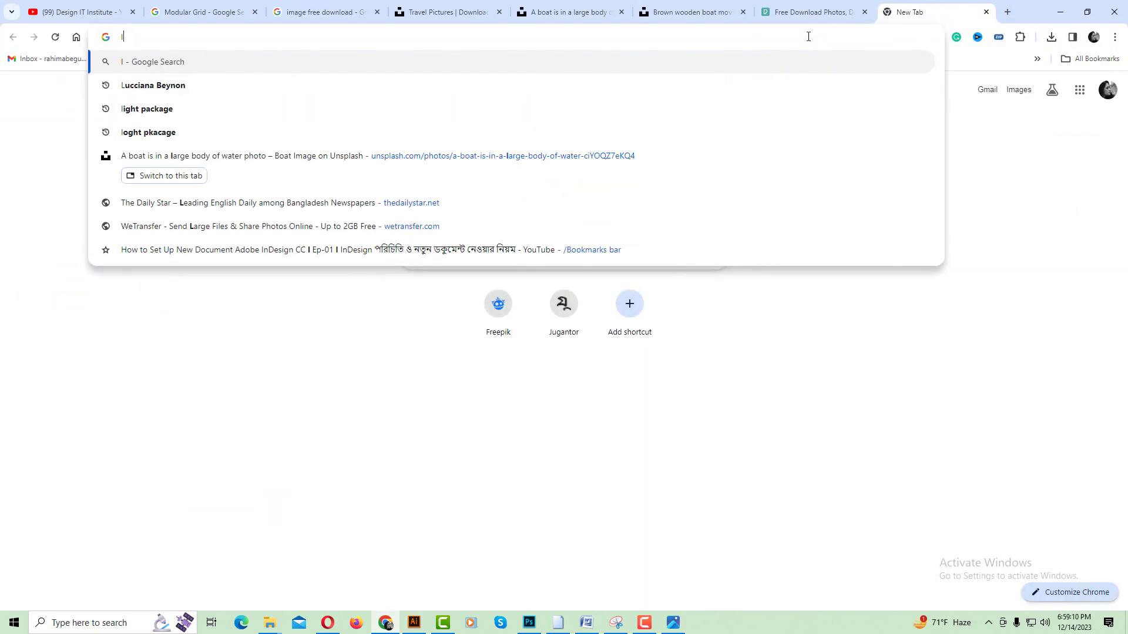
key("Escape")
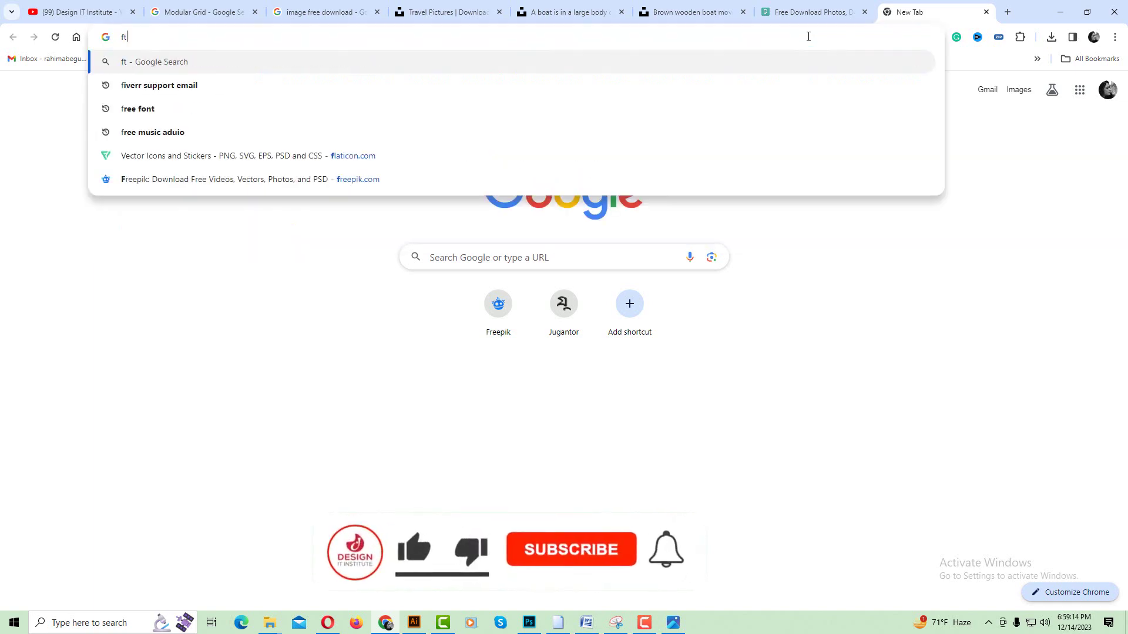
type("f")
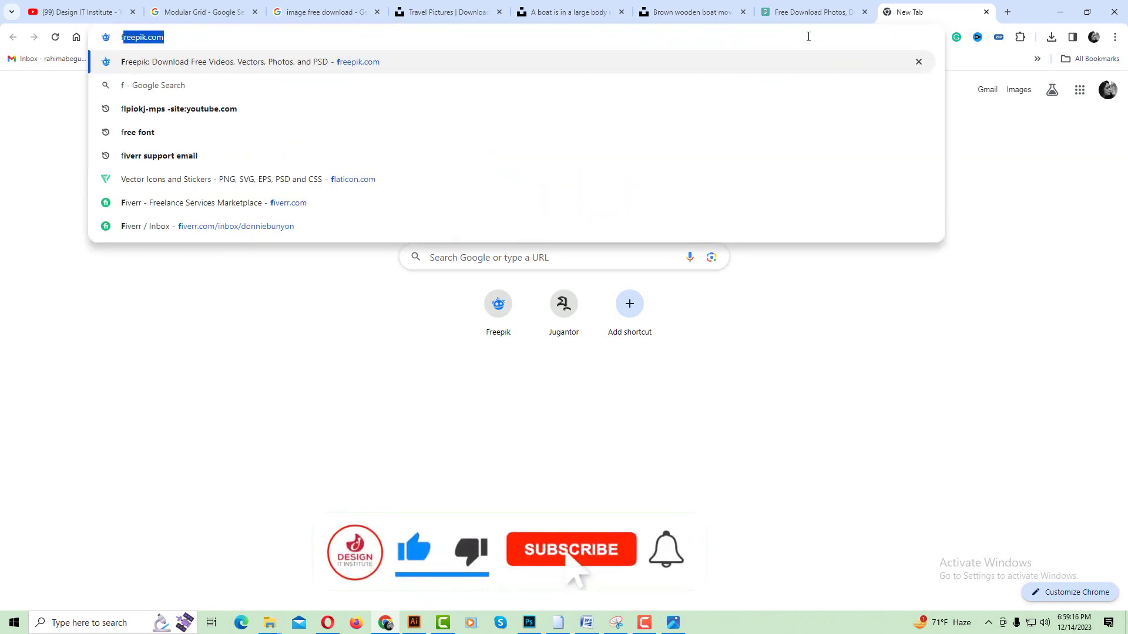
type("lat")
key("Return")
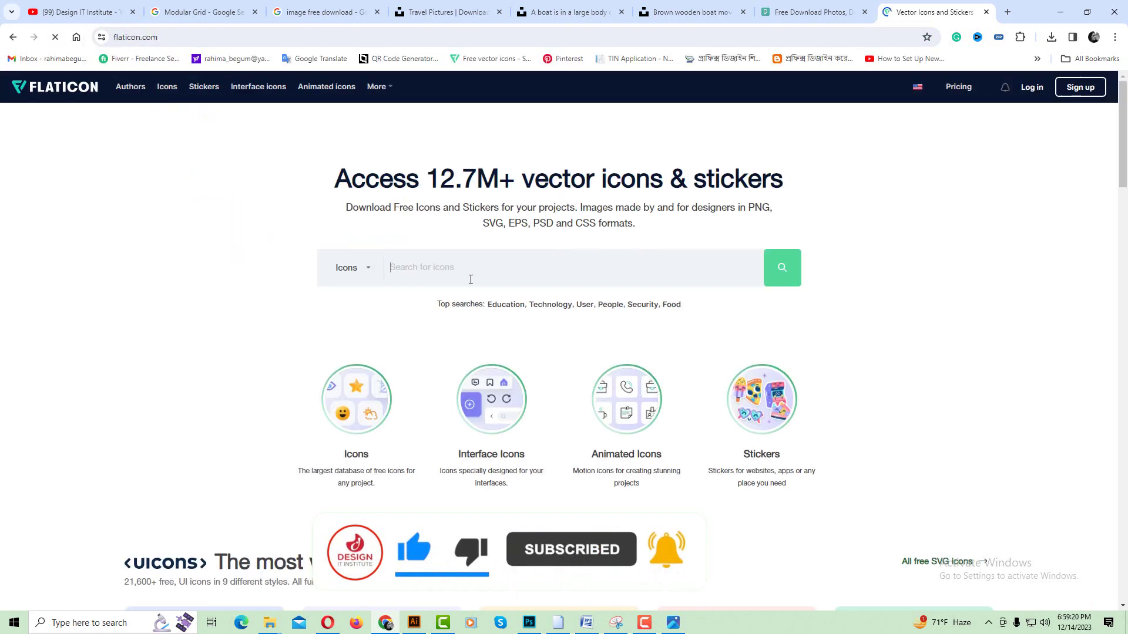
type("loca")
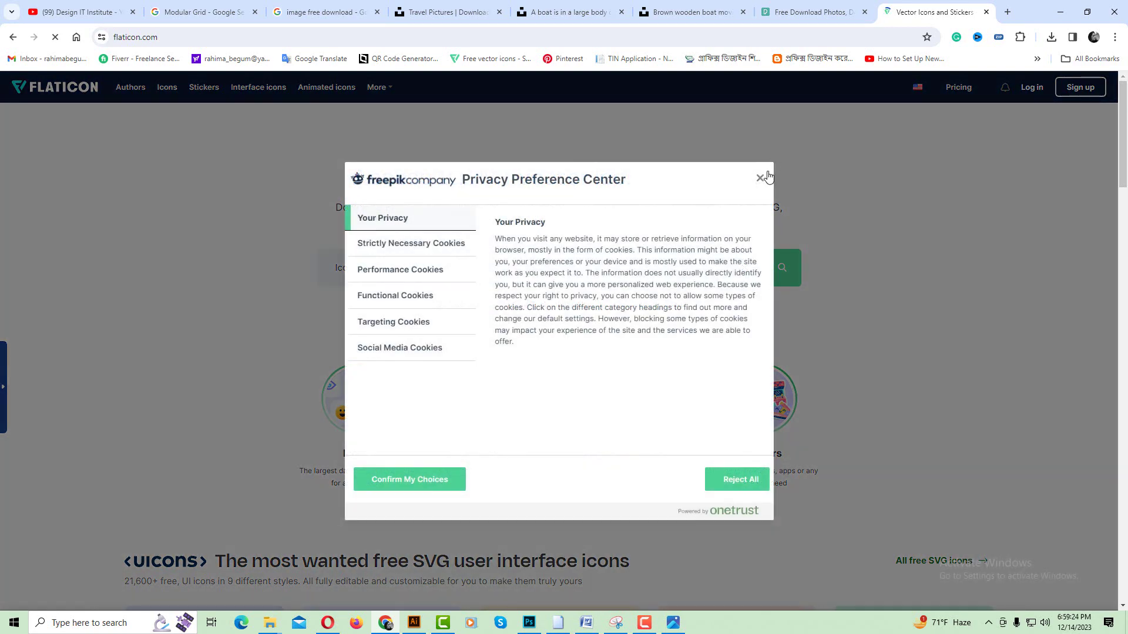
left_click(759, 178)
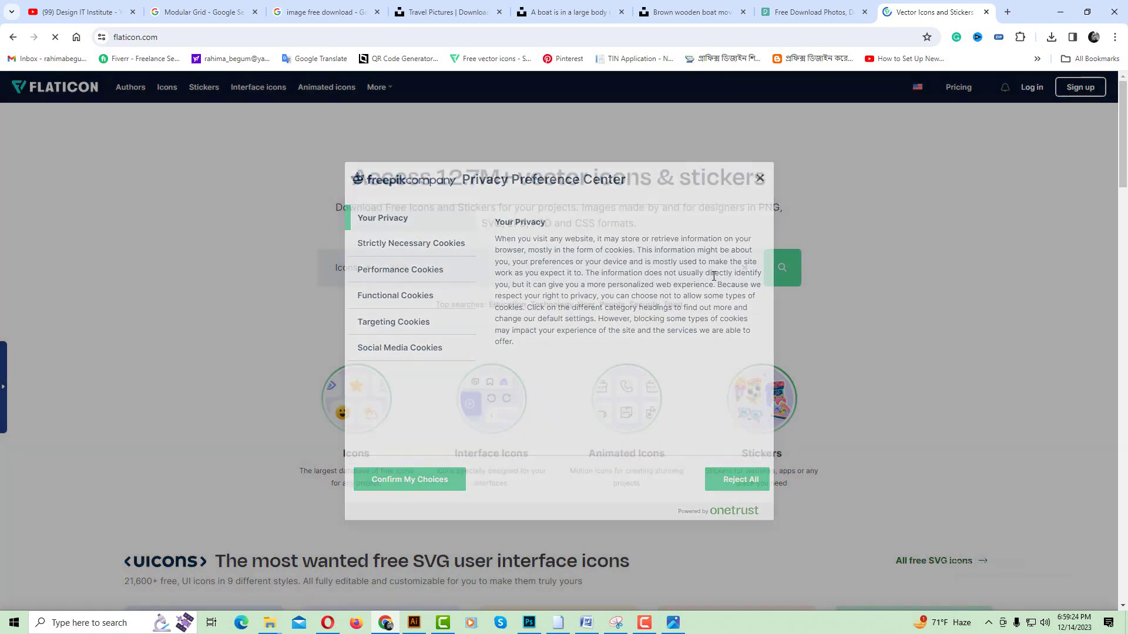
double_click(441, 266)
type("location")
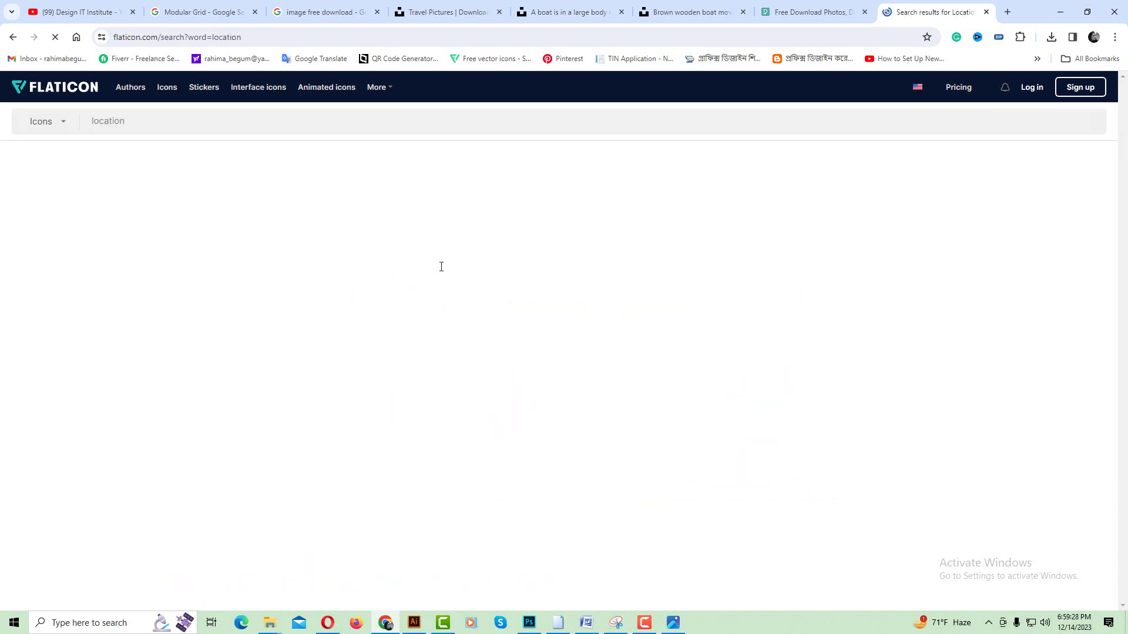
scroll(560, 276, "down", 1)
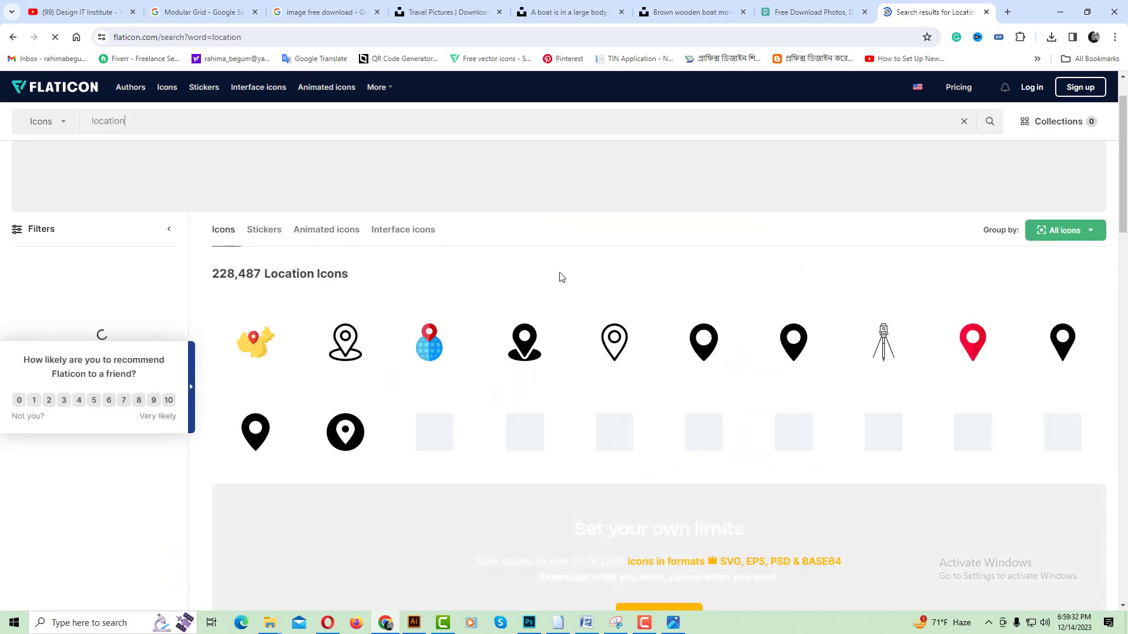
scroll(560, 277, "down", 2)
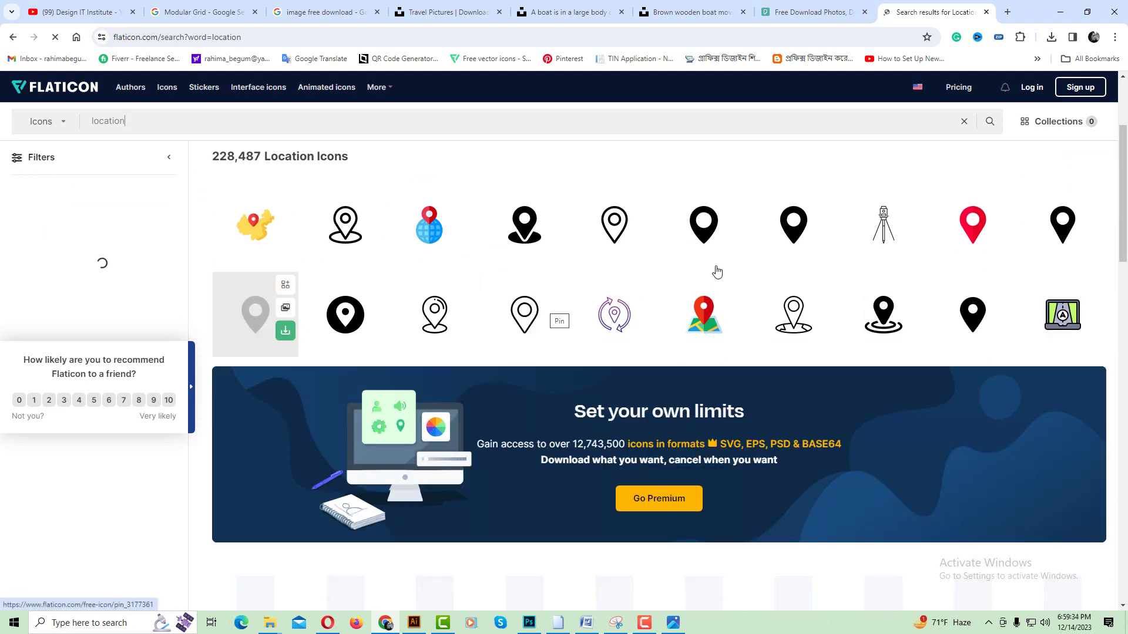
Step: Download the black rounded map pin icon as a free PNG
left_click(793, 246)
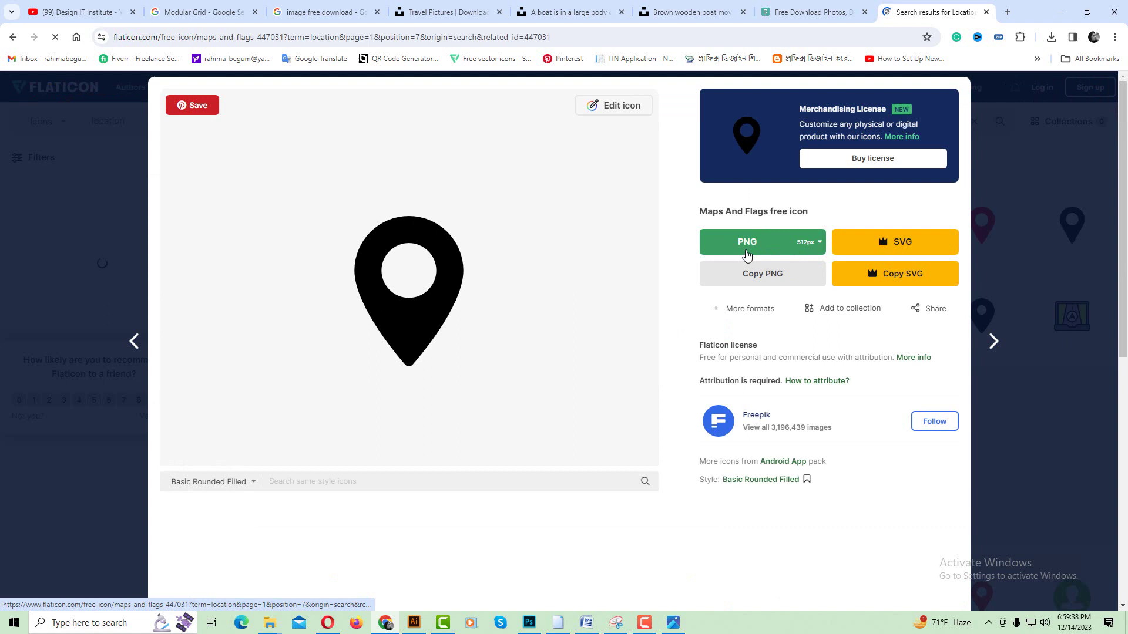
left_click(755, 249)
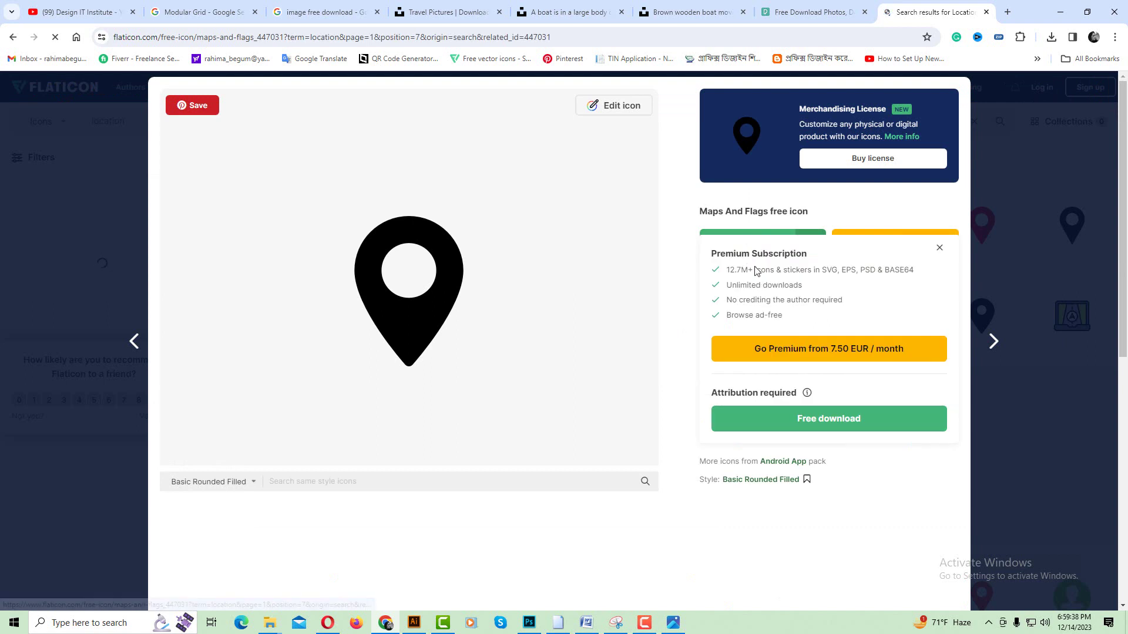
left_click(777, 418)
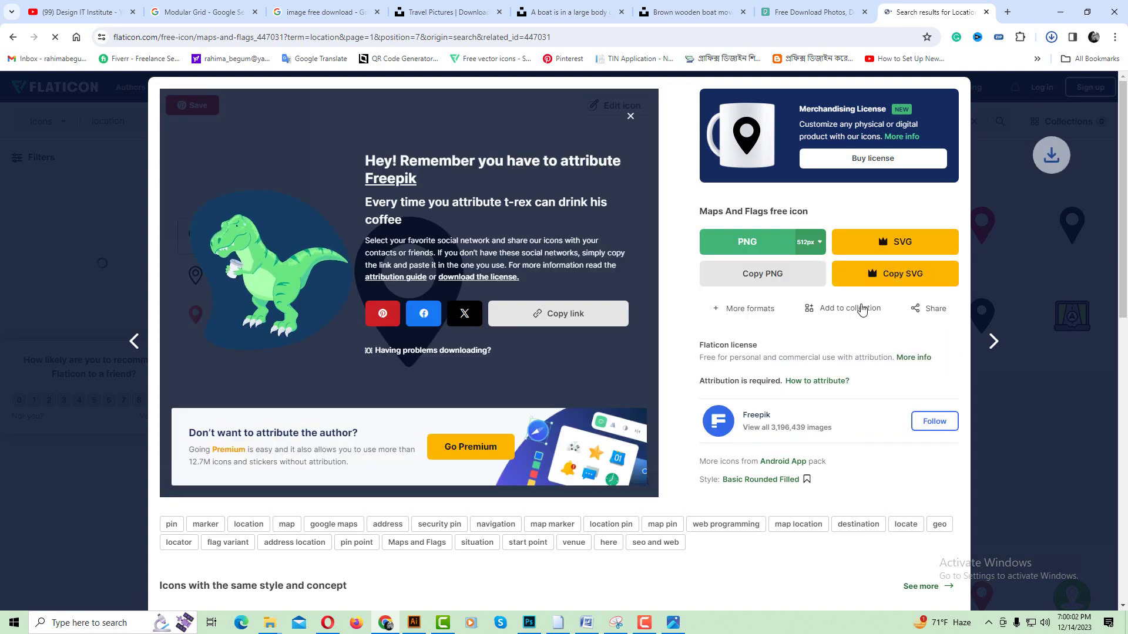
Step: Drag the downloaded pin PNG into Illustrator, shrink it, and embed it
left_click(1059, 15)
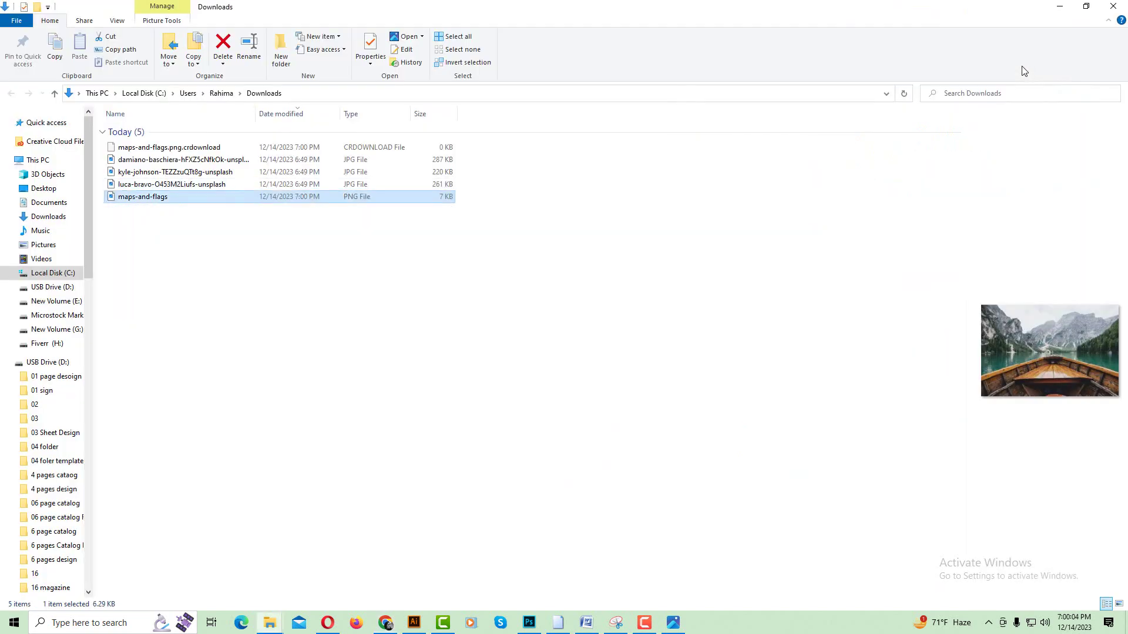
mouse_move(230, 201)
left_mouse_down()
mouse_move(639, 230)
mouse_move(724, 254)
left_mouse_up()
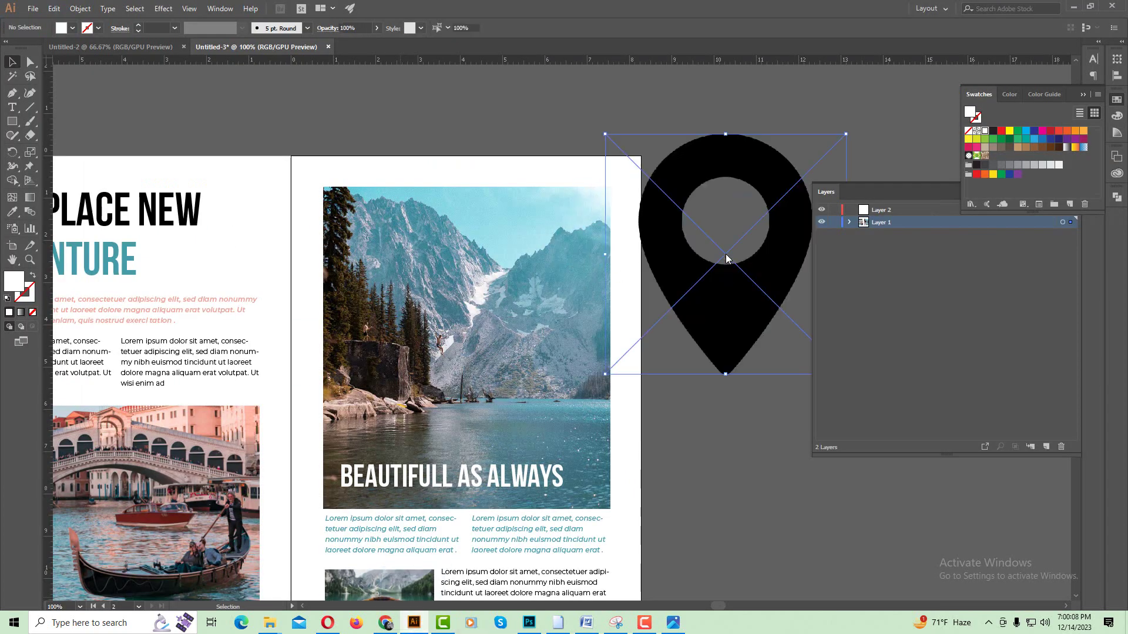
scroll(693, 194, "right", 3)
left_click_drag(677, 137, 651, 202)
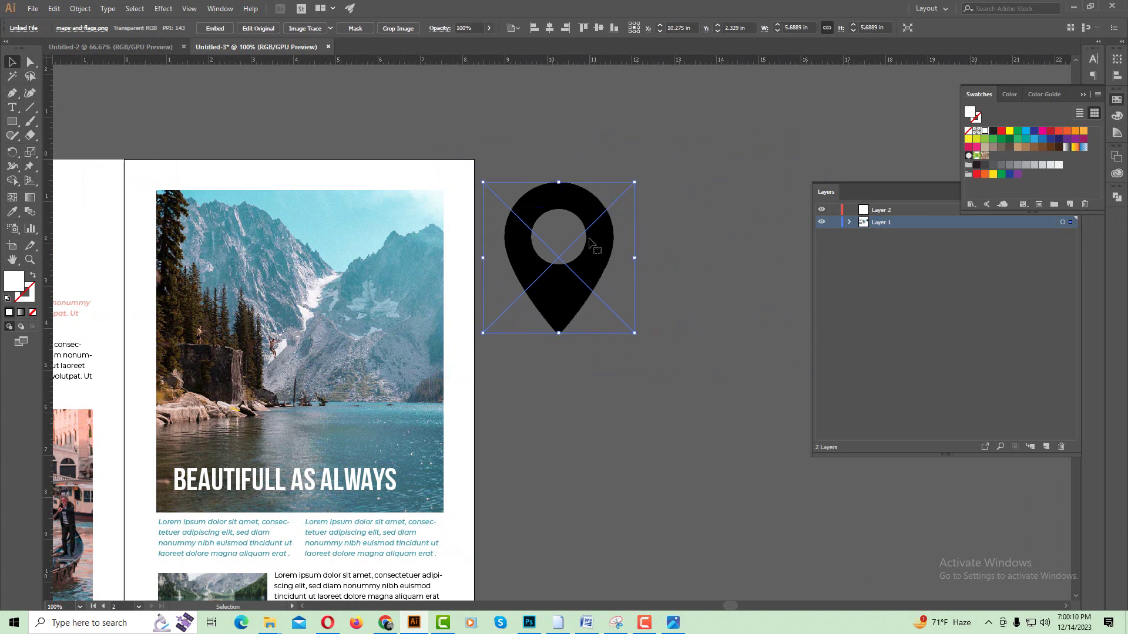
left_click(213, 28)
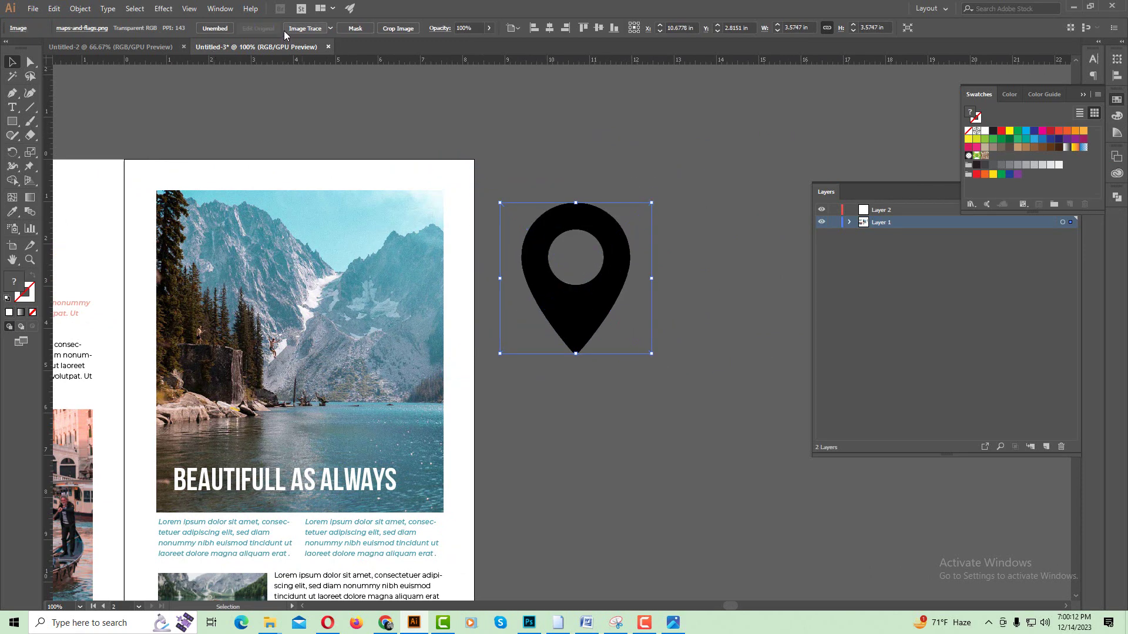
Step: Image Trace and expand the pin, then delete its white background
left_click(305, 28)
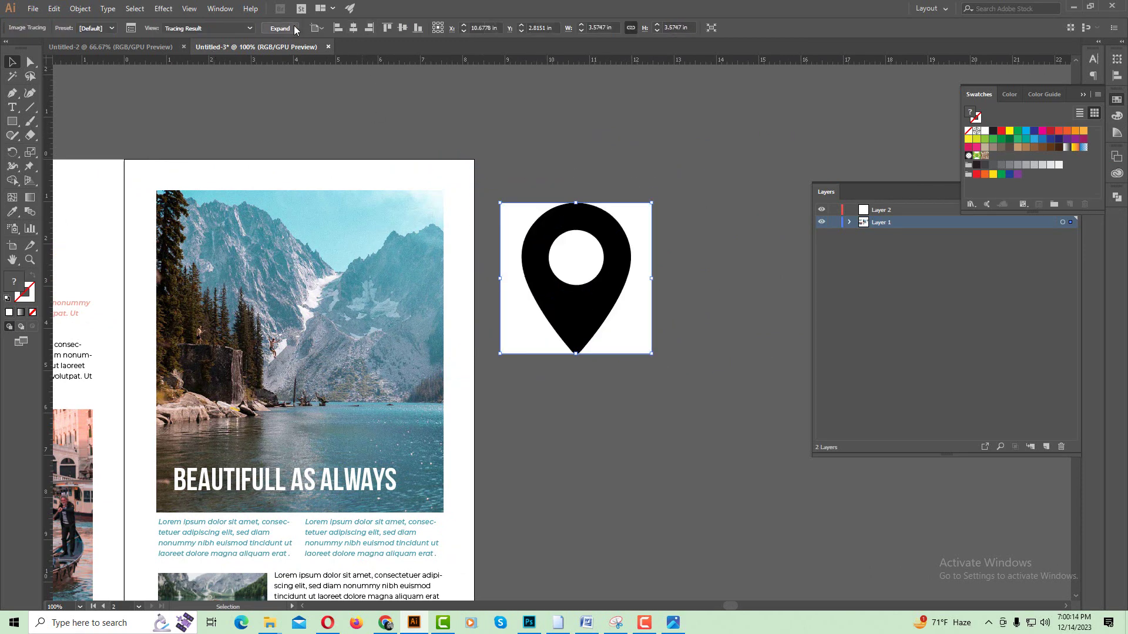
right_click(581, 227)
left_click(613, 325)
left_click(659, 163)
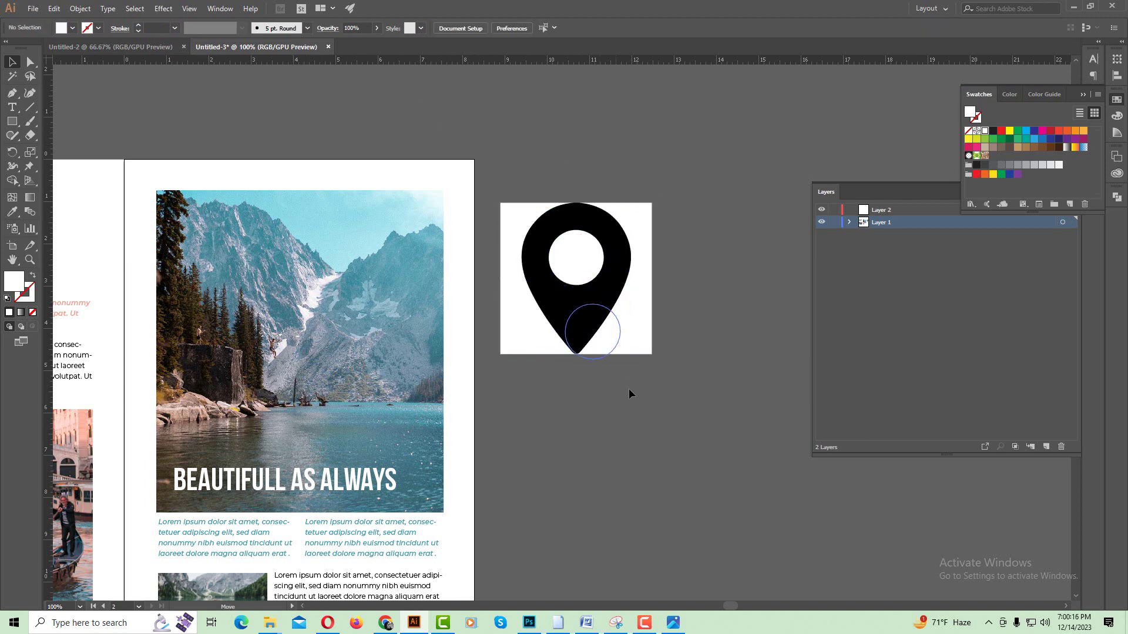
left_click_drag(623, 259, 631, 410)
left_click(615, 276)
key("Delete")
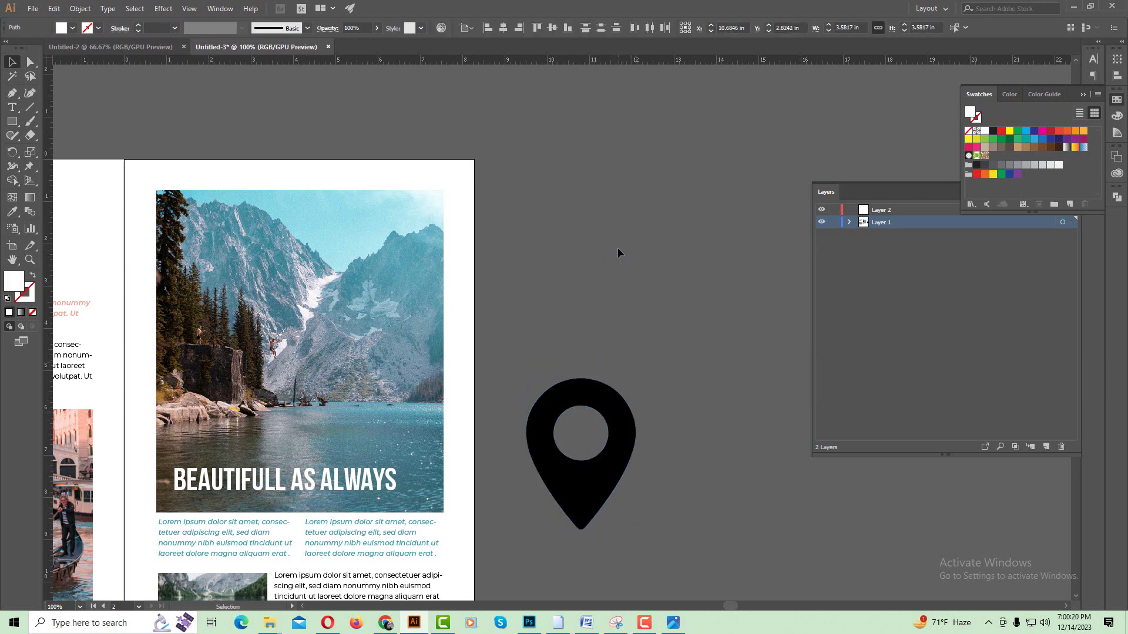
Step: Scale the pin down near the top of the mountain photo and fill it white
left_click(597, 499)
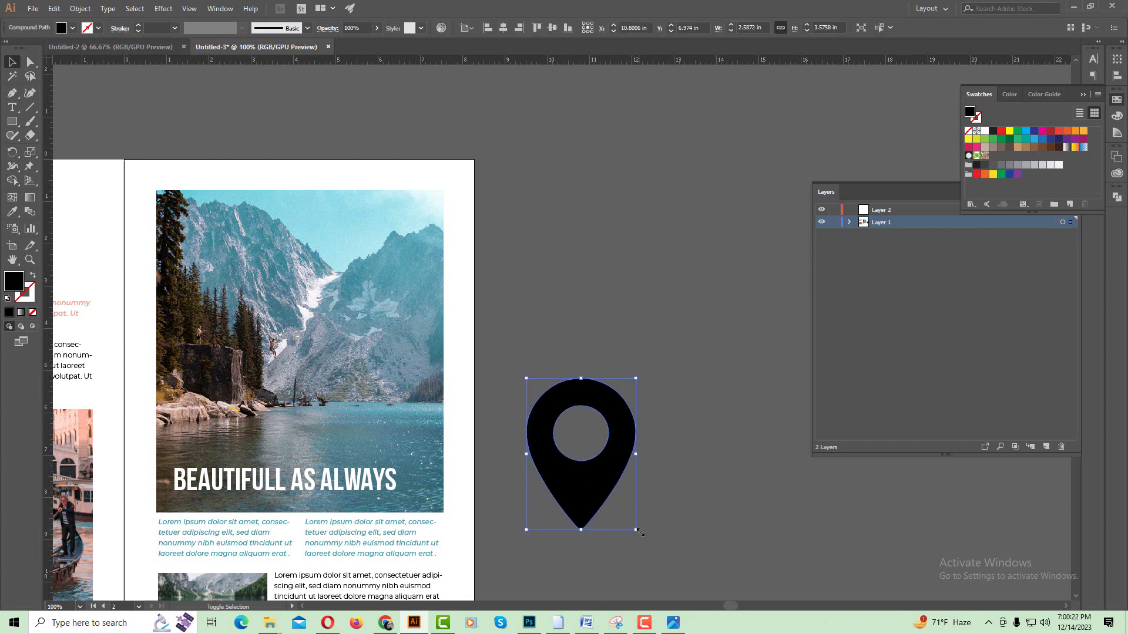
mouse_move(637, 531)
left_mouse_down()
mouse_move(548, 408)
mouse_move(340, 227)
left_mouse_up()
scroll(340, 226, "up", 5)
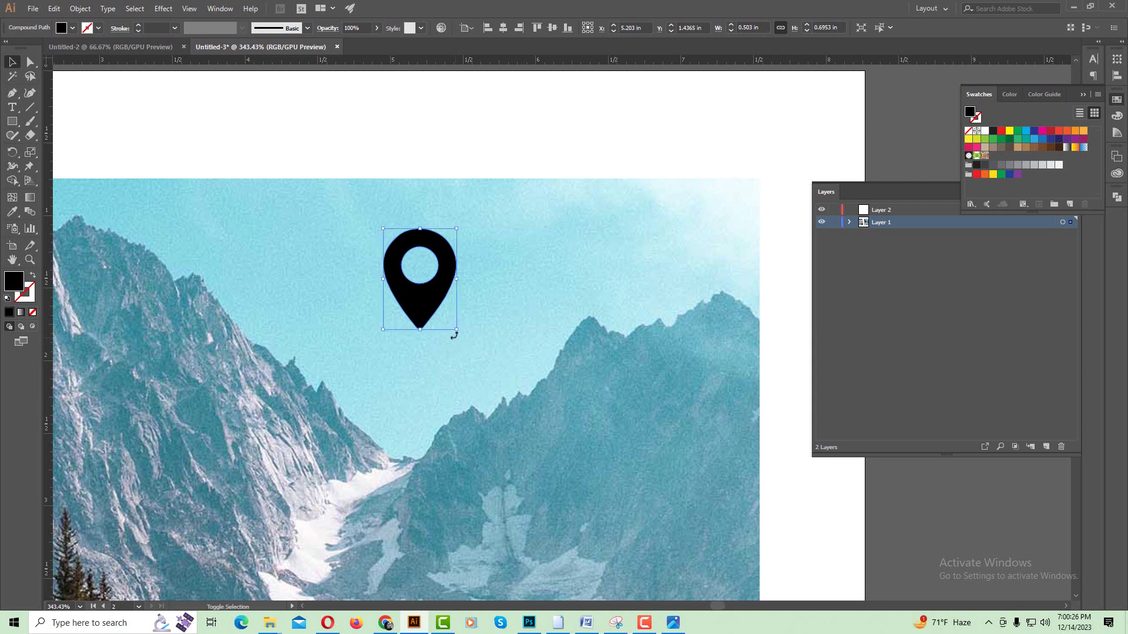
left_click_drag(454, 329, 421, 282)
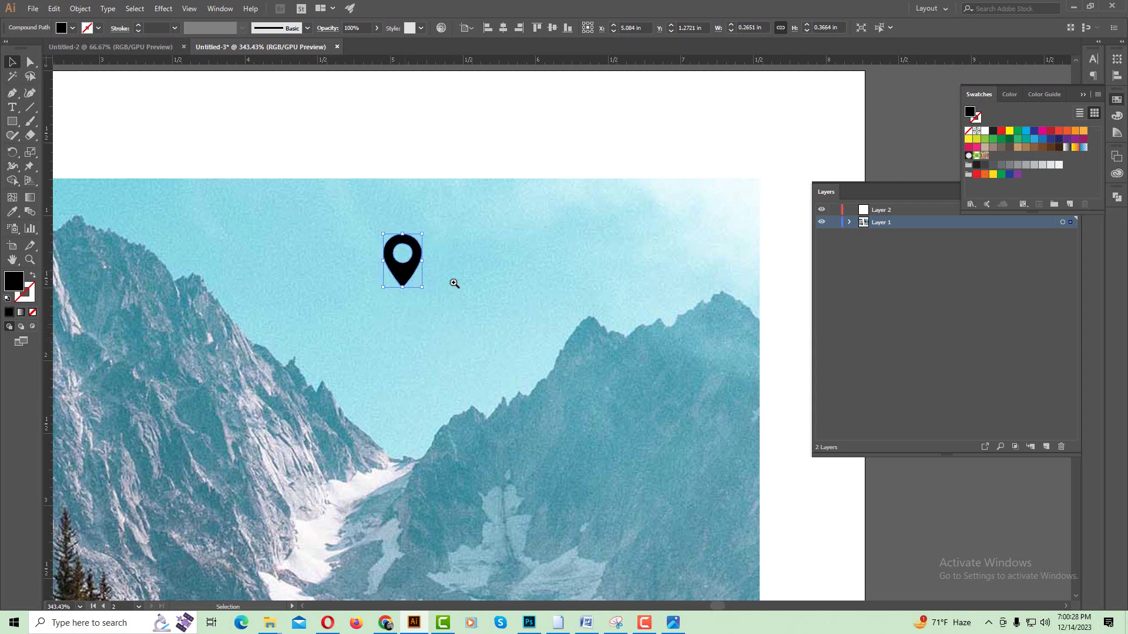
key("ctrl+minus")
key("ctrl+minus")
left_click(12, 212)
left_click(271, 236)
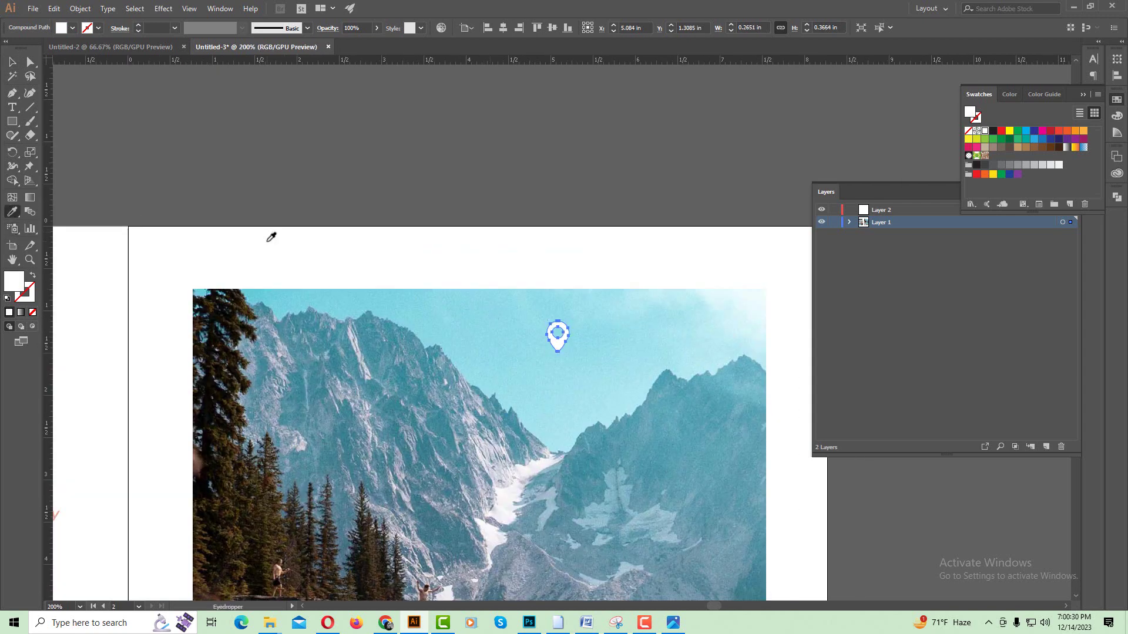
left_click(11, 61)
left_click(213, 166)
key("ctrl+minus")
key("ctrl+minus")
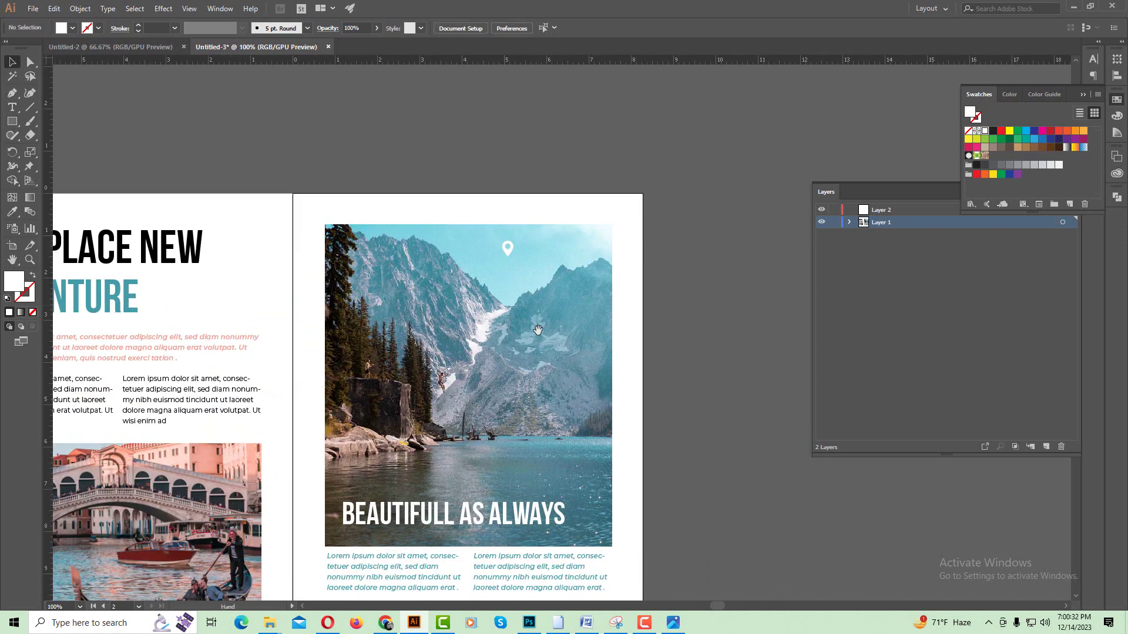
Step: Nudge the white pin slightly lower on the mountain photo
left_click_drag(557, 362, 543, 295)
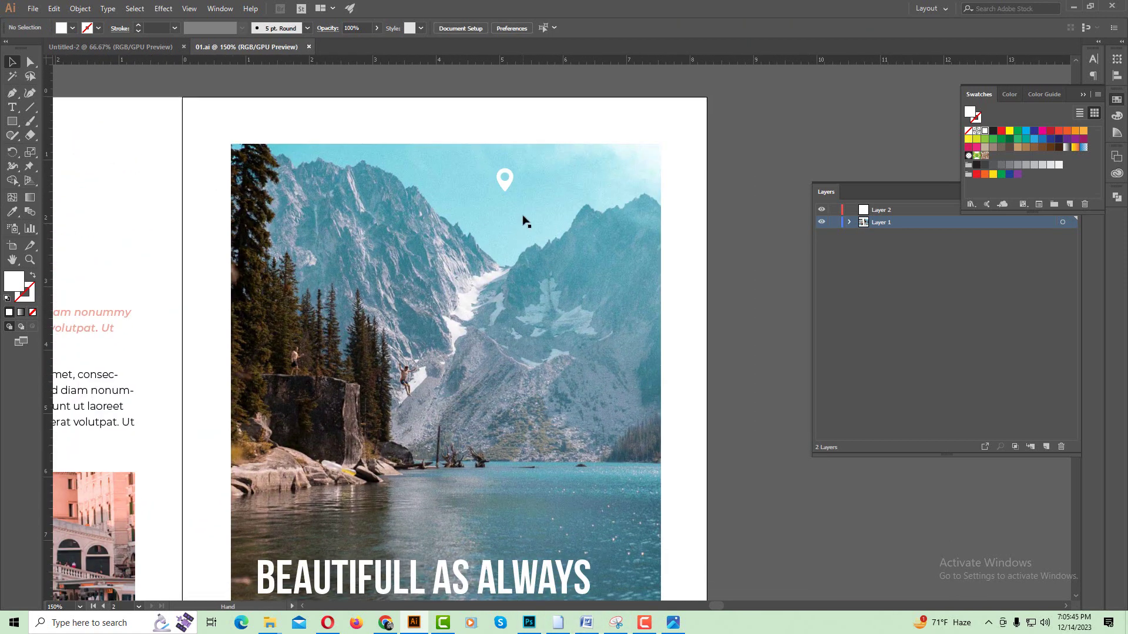
scroll(542, 273, "down", 1)
scroll(531, 281, "up", 2)
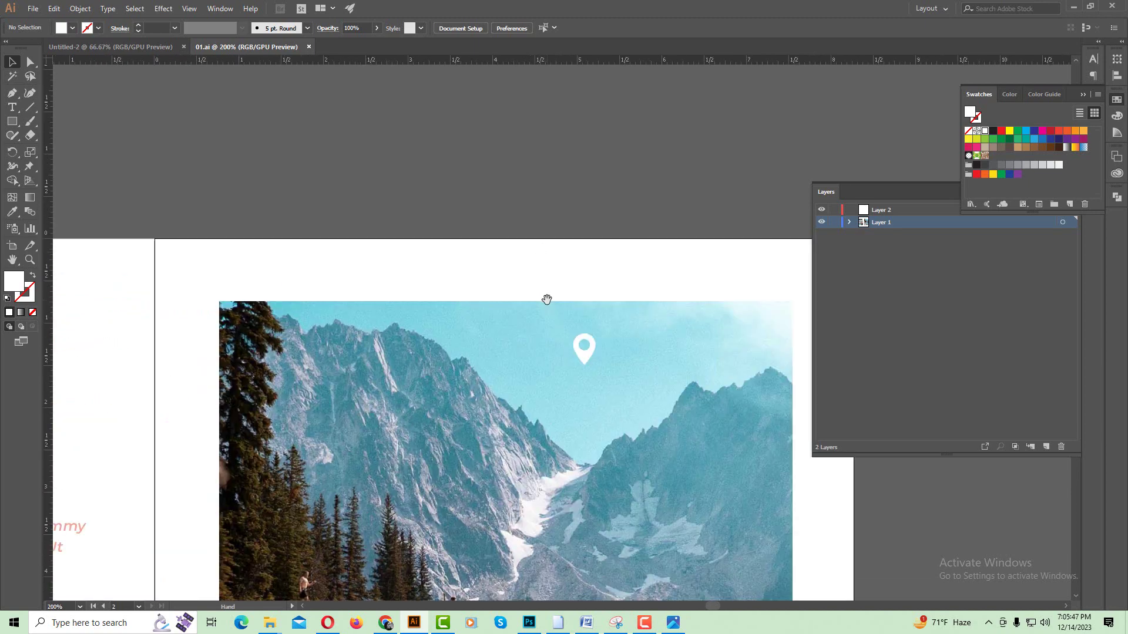
left_click_drag(503, 252, 493, 283)
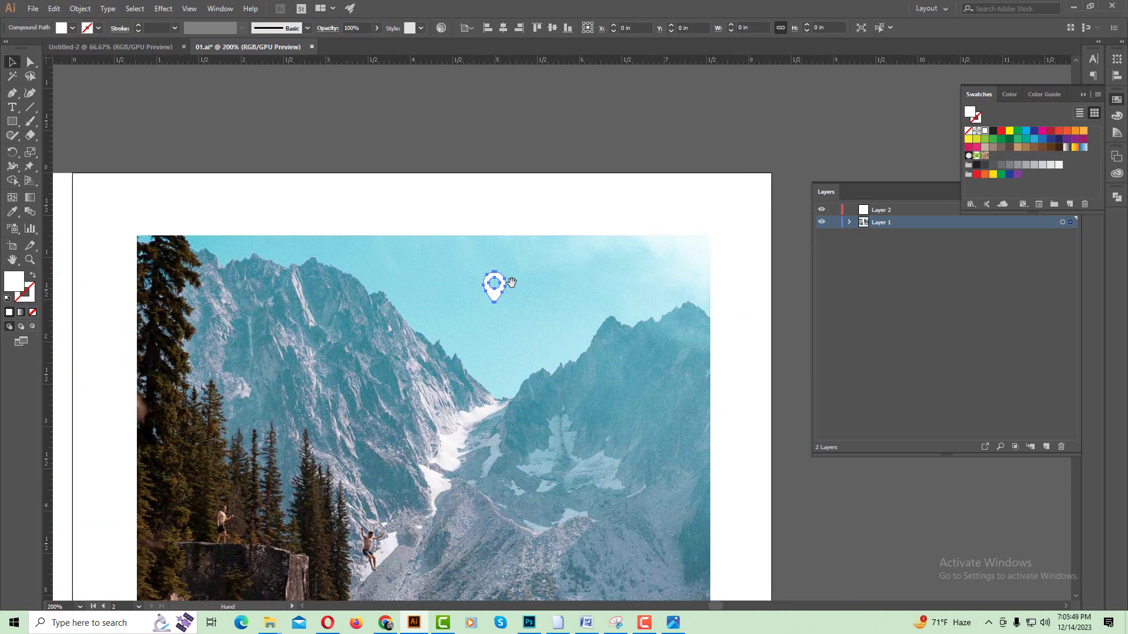
Step: Add a 'country name' text label, shrink it, and place it beside the pin
left_click(12, 110)
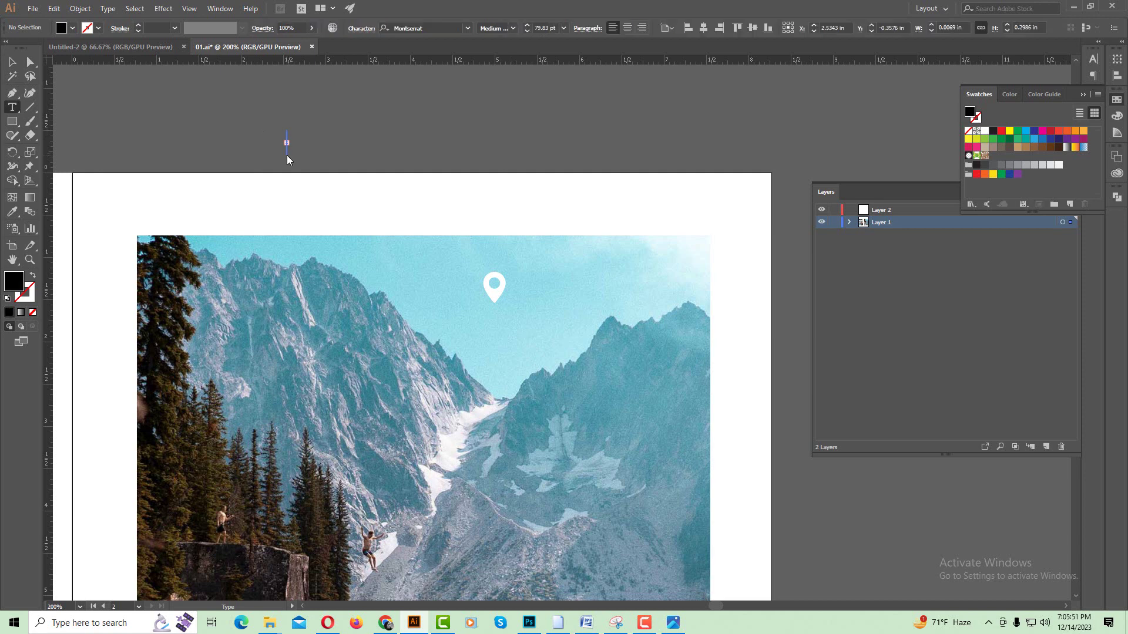
left_click(327, 147)
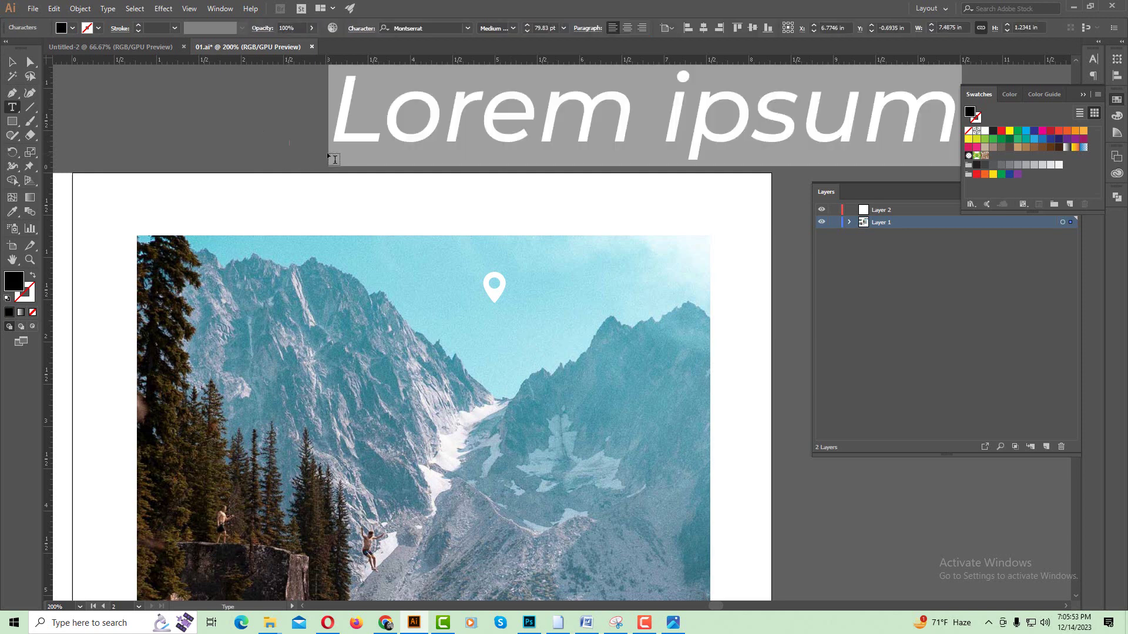
type("coun")
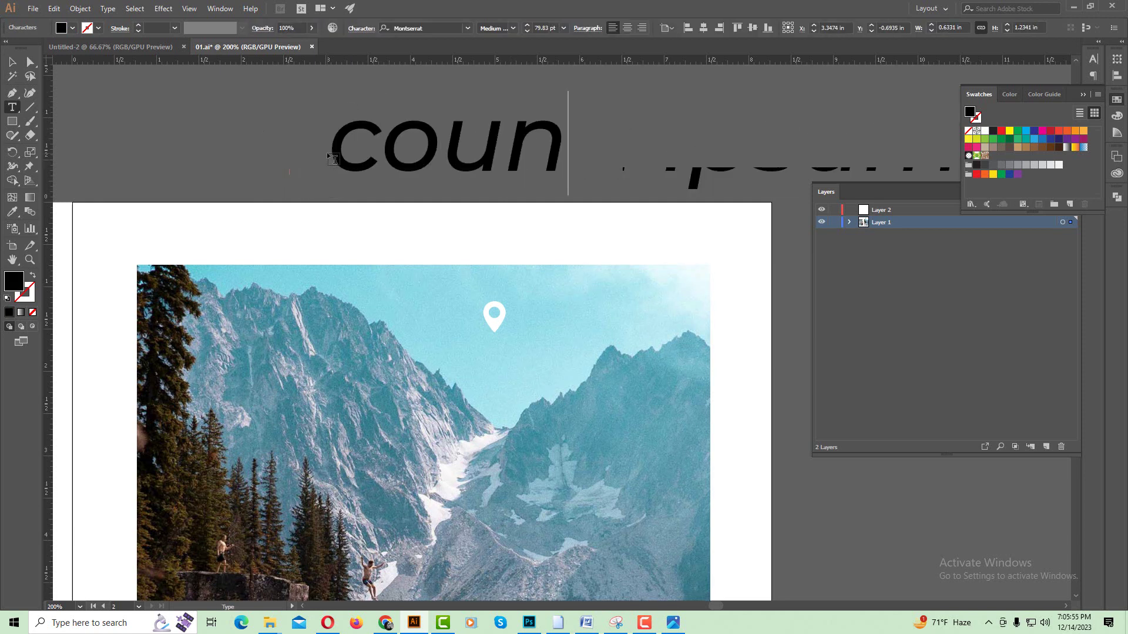
type("try ")
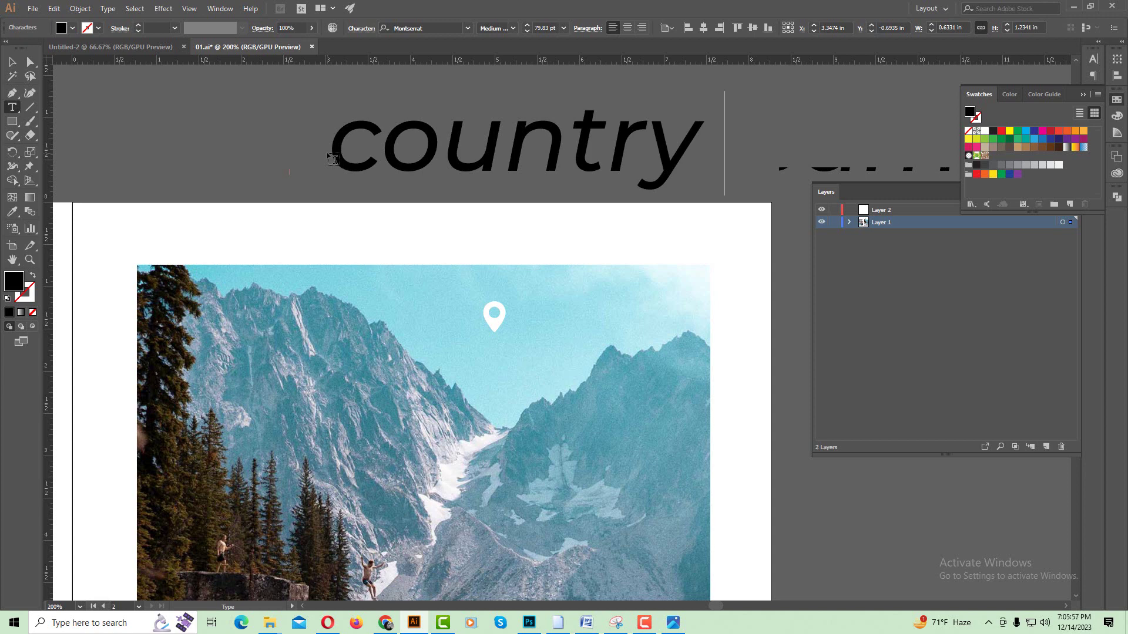
type("name")
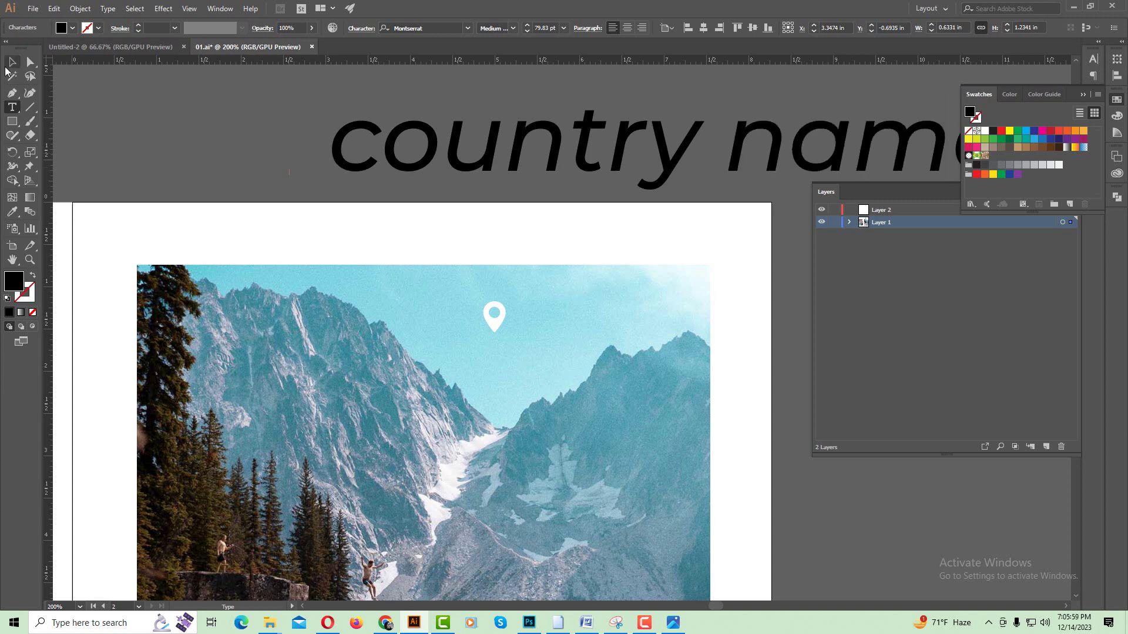
left_click(12, 62)
key("ctrl+minus")
key("ctrl+minus")
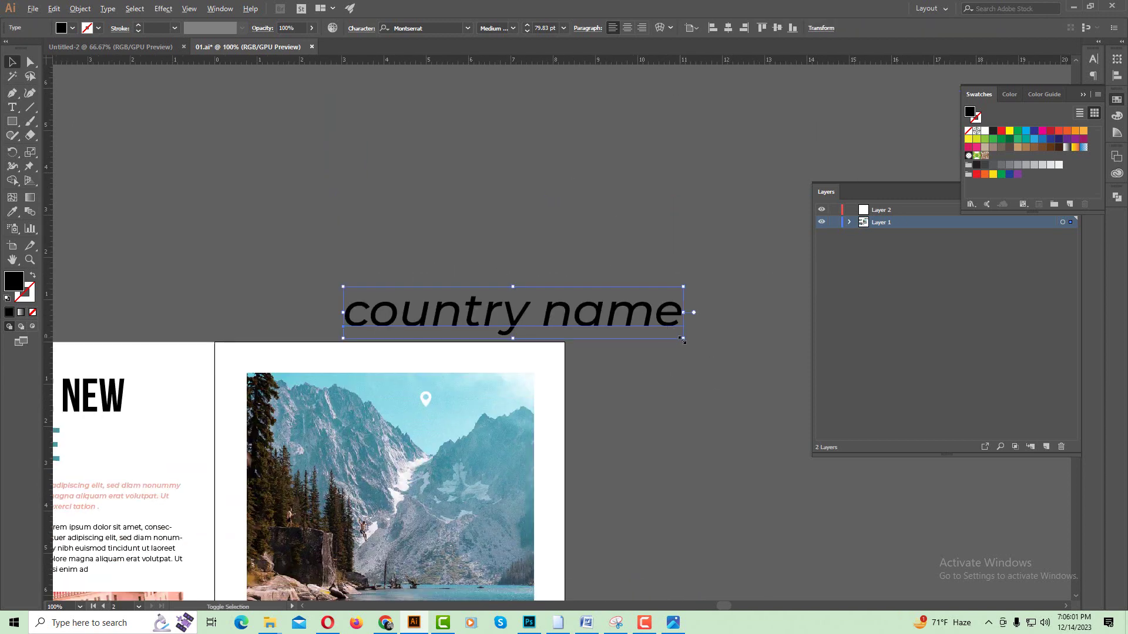
left_click_drag(681, 340, 584, 350)
scroll(582, 299, "down", 2)
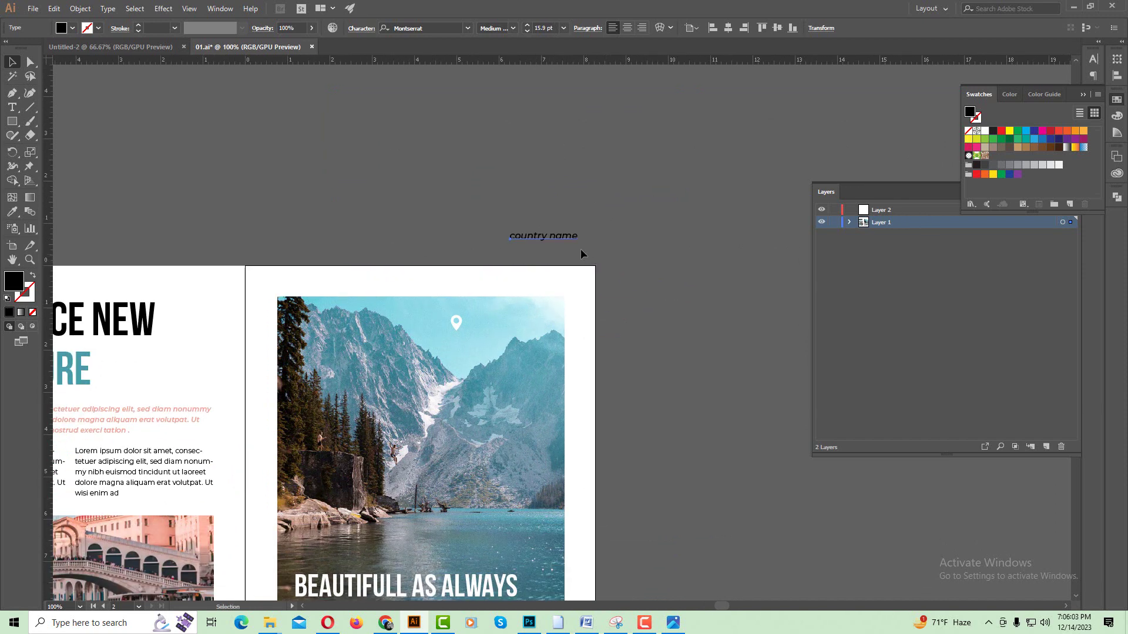
left_click_drag(564, 240, 525, 322)
key("ctrl+c")
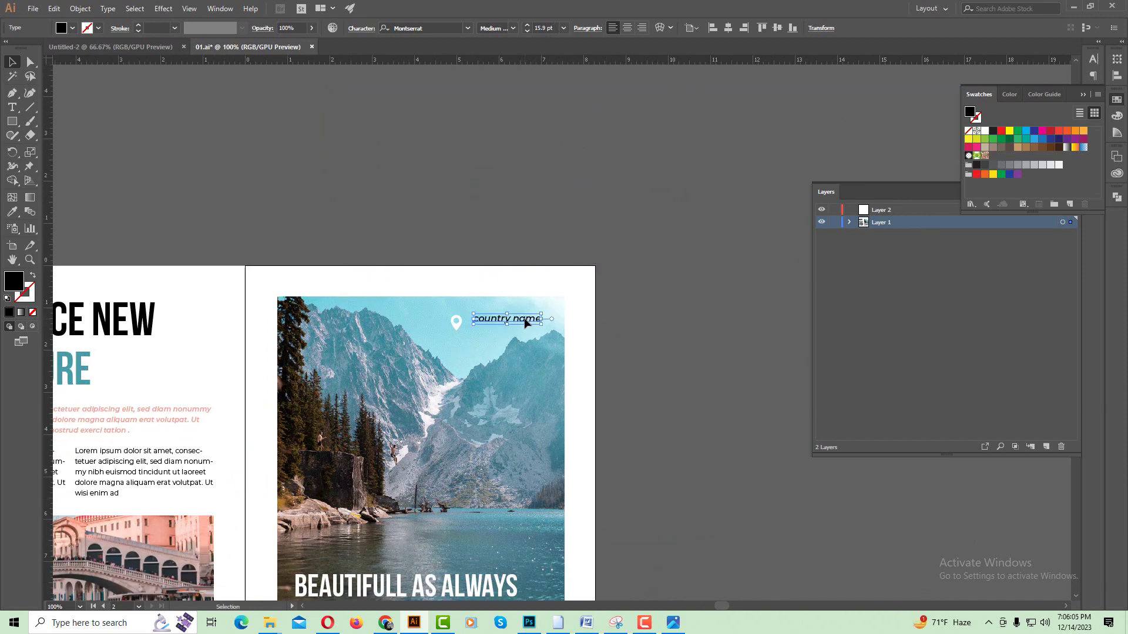
Step: Google 'country name', browse the listed countries, and return to the Illustrator label
left_click(385, 622)
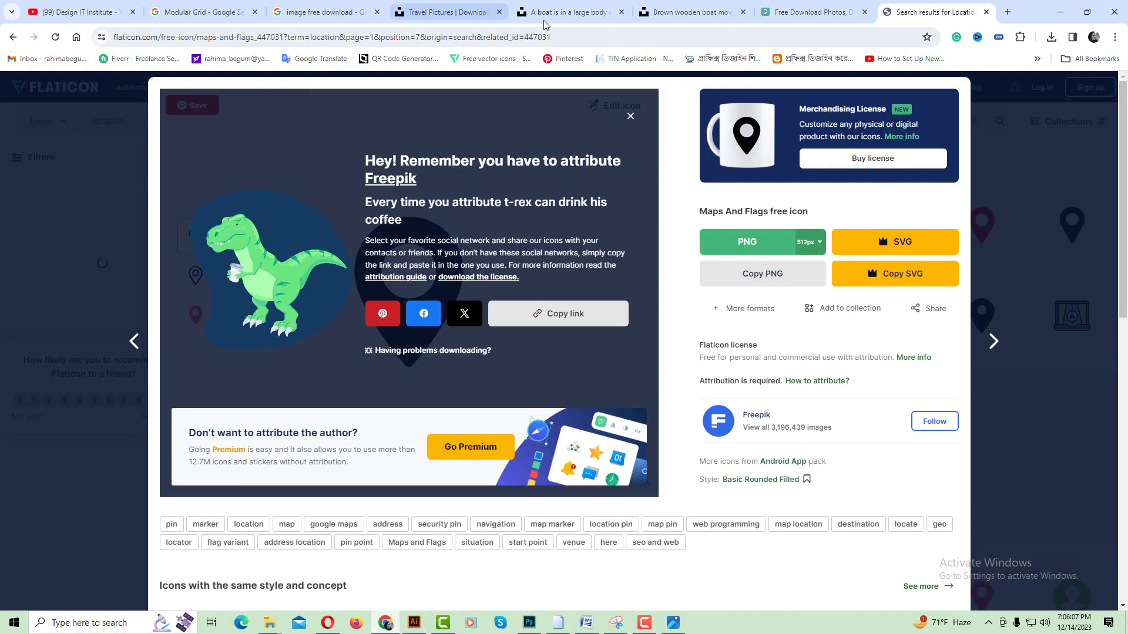
left_click(810, 36)
key("ctrl+v")
key("Return")
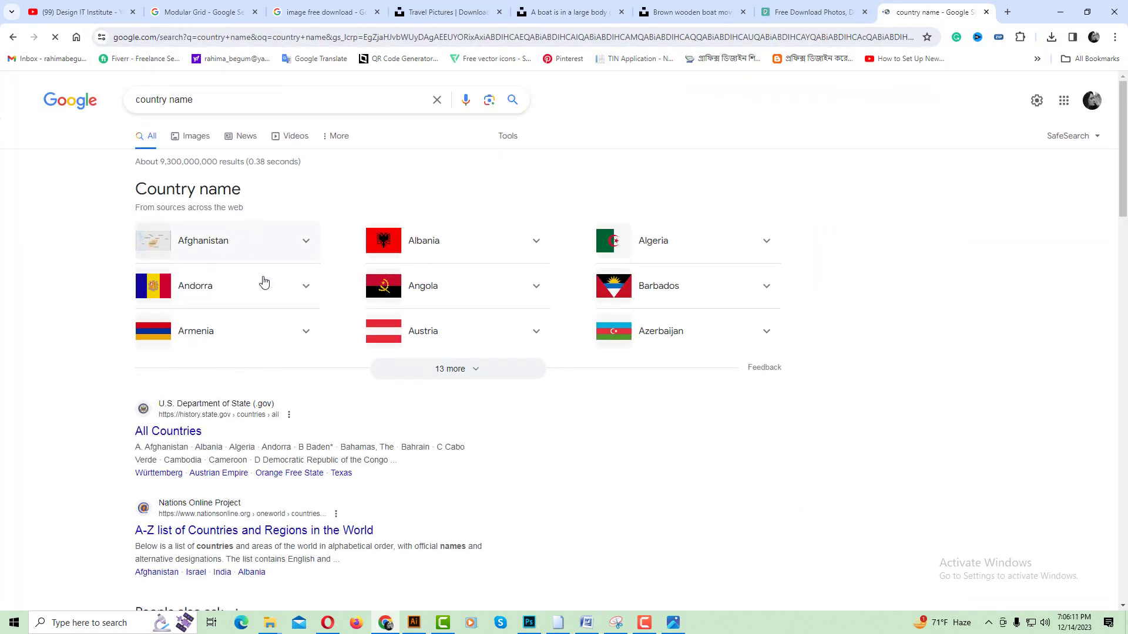
scroll(276, 312, "down", 5)
scroll(283, 322, "up", 3)
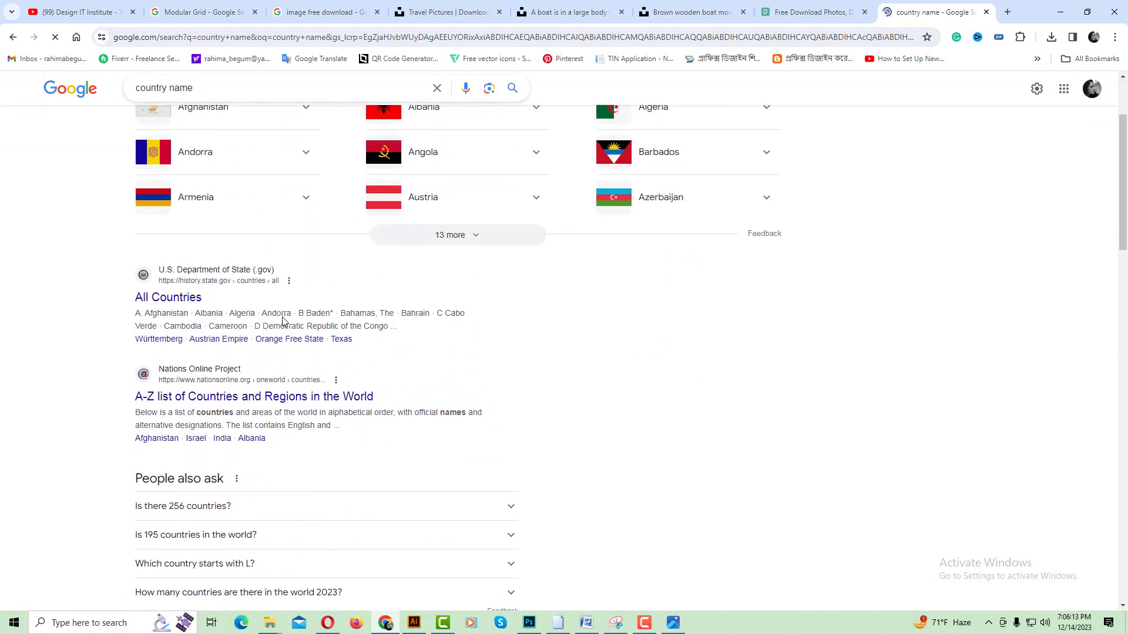
scroll(282, 321, "up", 1)
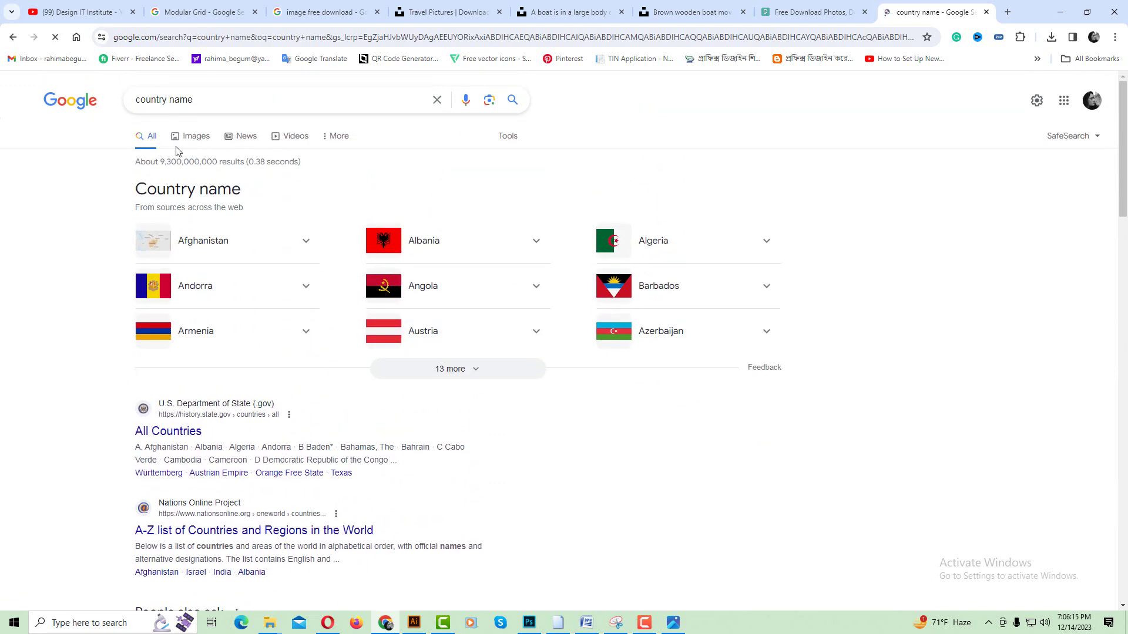
scroll(395, 401, "down", 5)
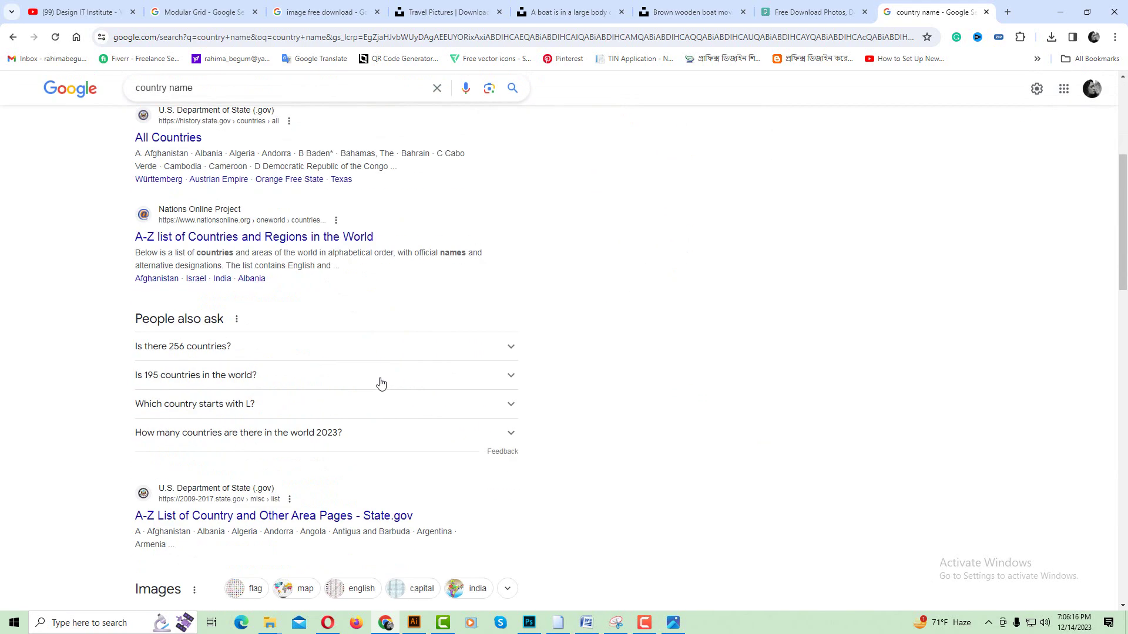
left_click(411, 626)
key("ctrl+equal")
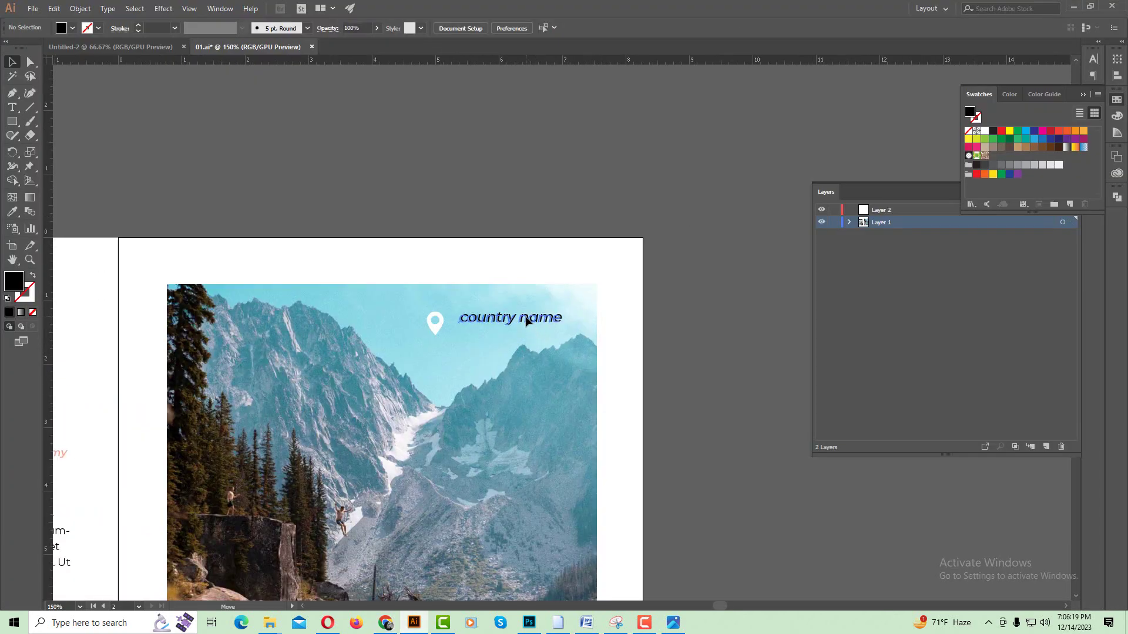
Step: Change the label to Title Case 'Country Name' and colour it black
left_click(109, 8)
mouse_move(136, 189)
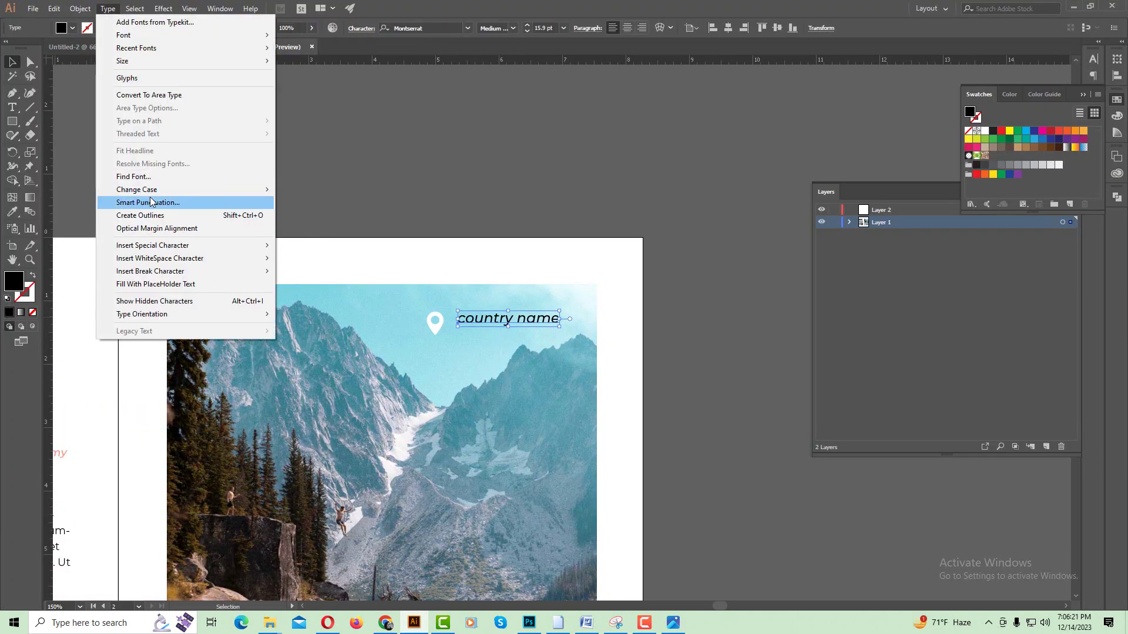
left_click(308, 215)
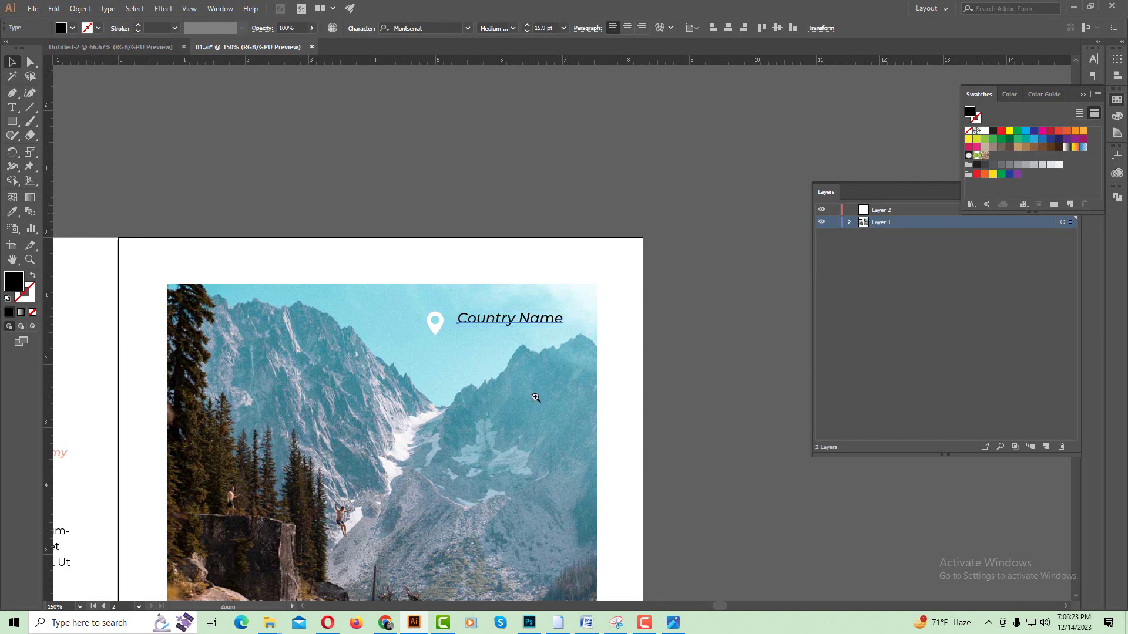
key("ctrl+minus")
left_click(12, 212)
left_click(123, 211)
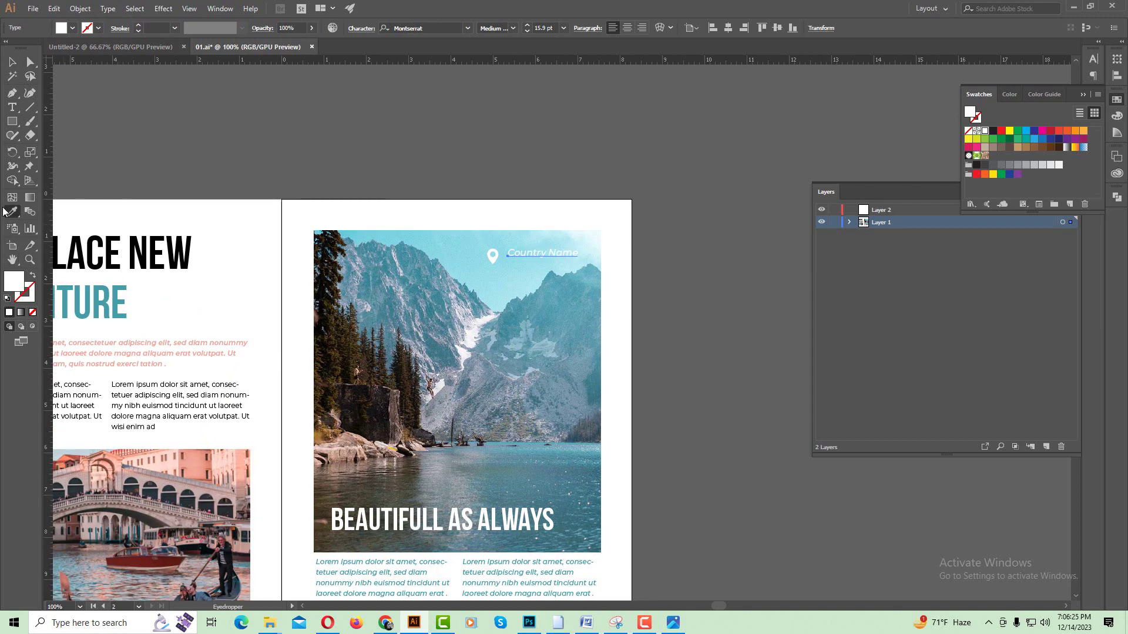
left_click(190, 254)
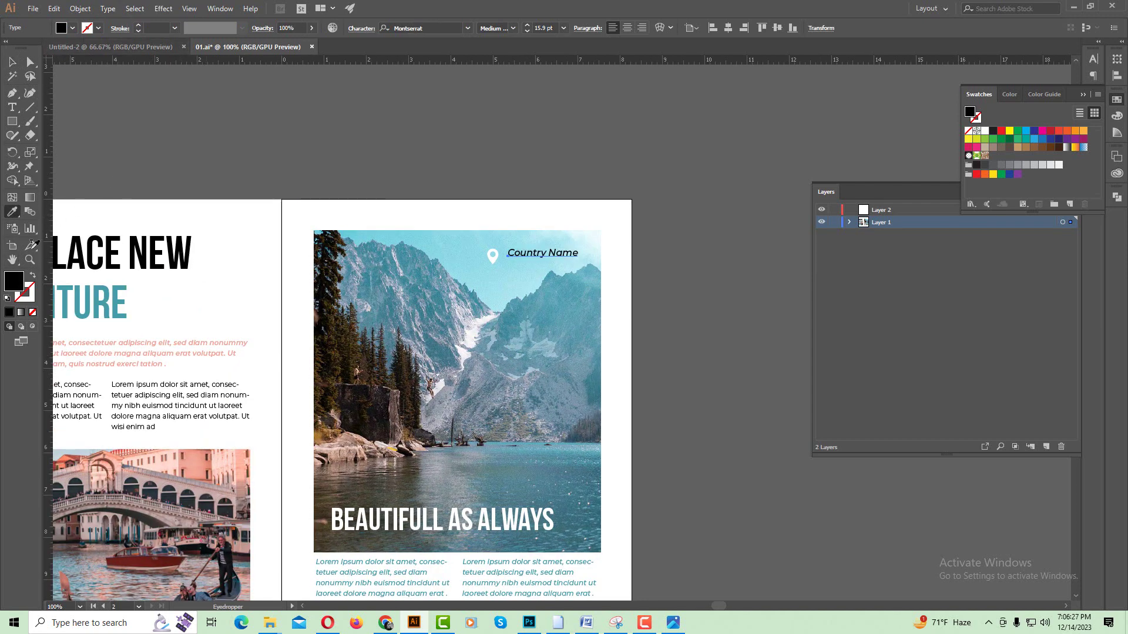
key("v")
key("ctrl+plus")
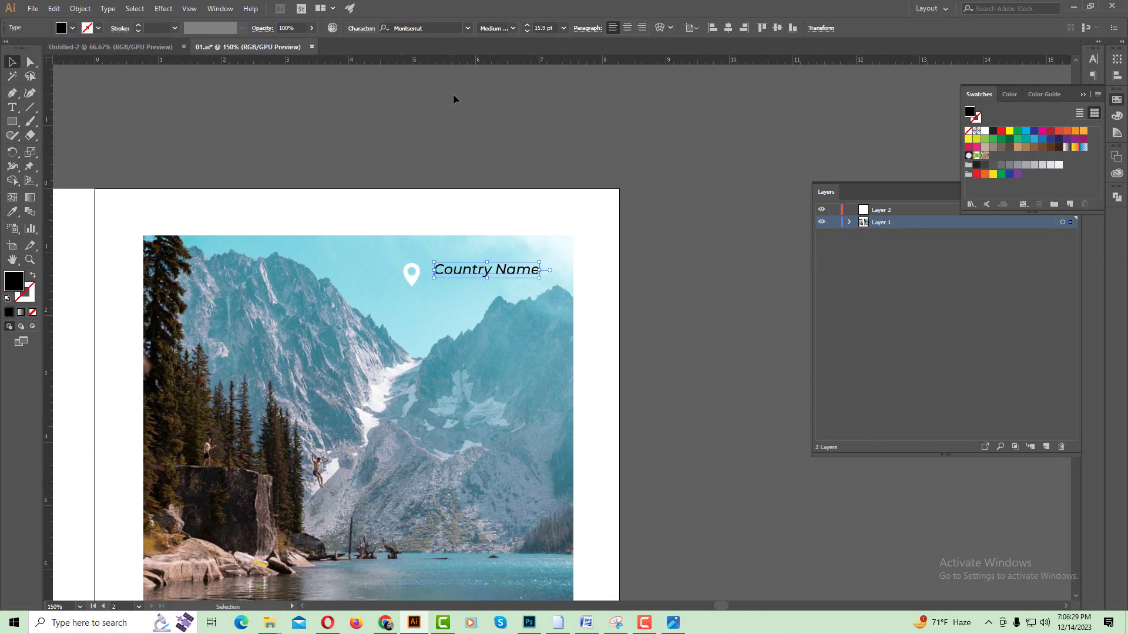
Step: Set the label to Montserrat Light and scale it down to about 12.56 pt
left_click(511, 28)
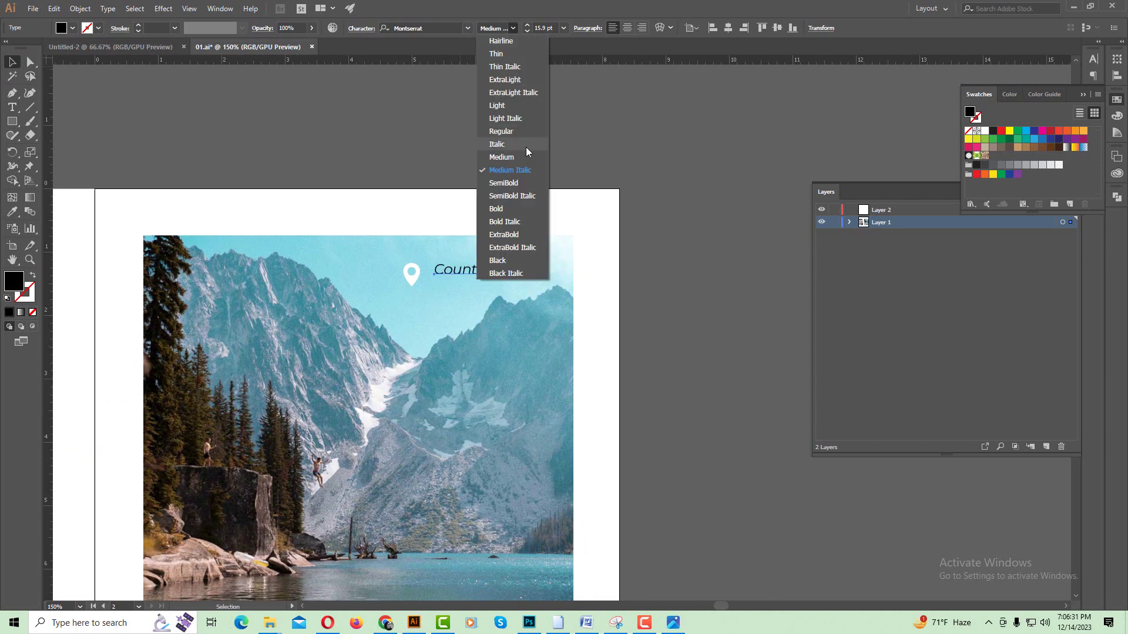
left_click(509, 118)
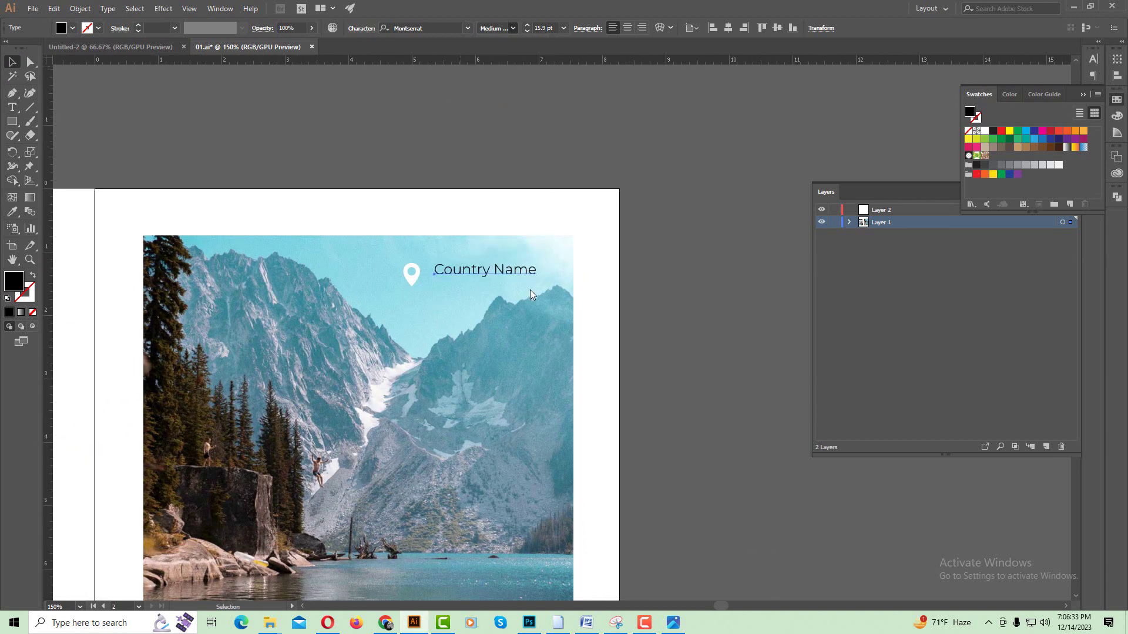
key("ctrl+plus")
left_click(564, 249)
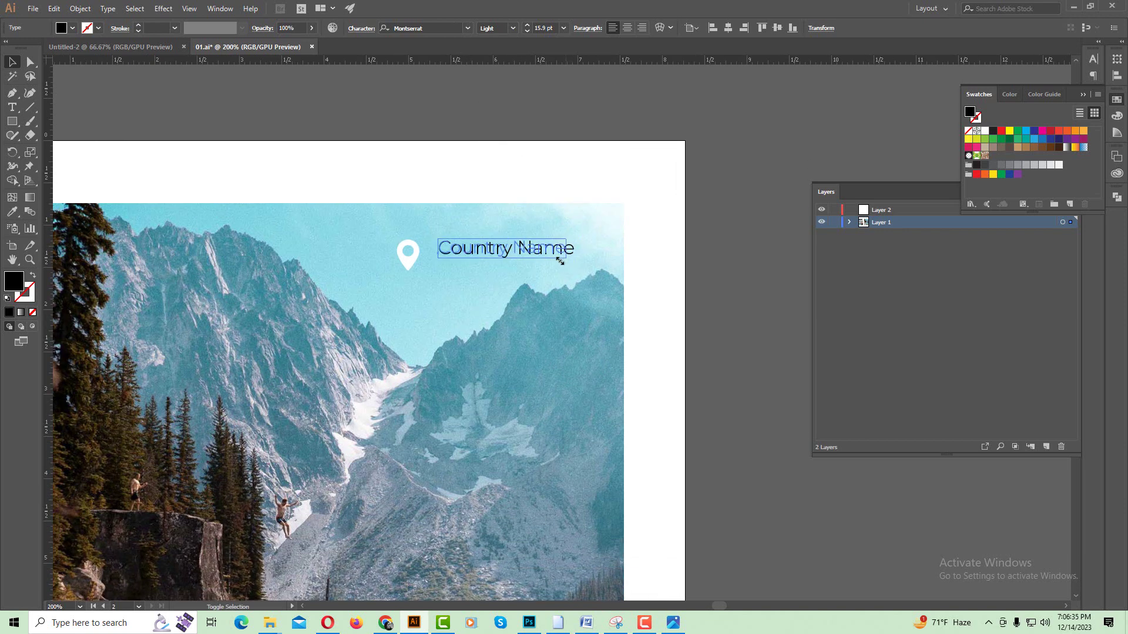
left_click_drag(570, 262, 526, 265)
key("ctrl+minus")
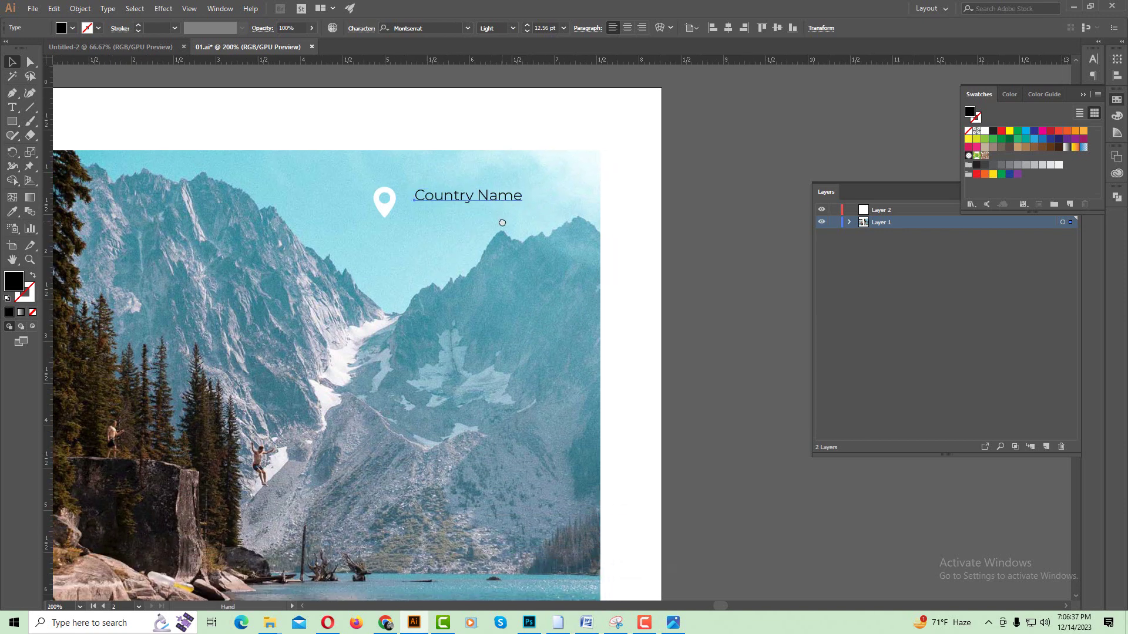
left_click(681, 275)
key("ctrl+minus")
left_click_drag(512, 246, 519, 213)
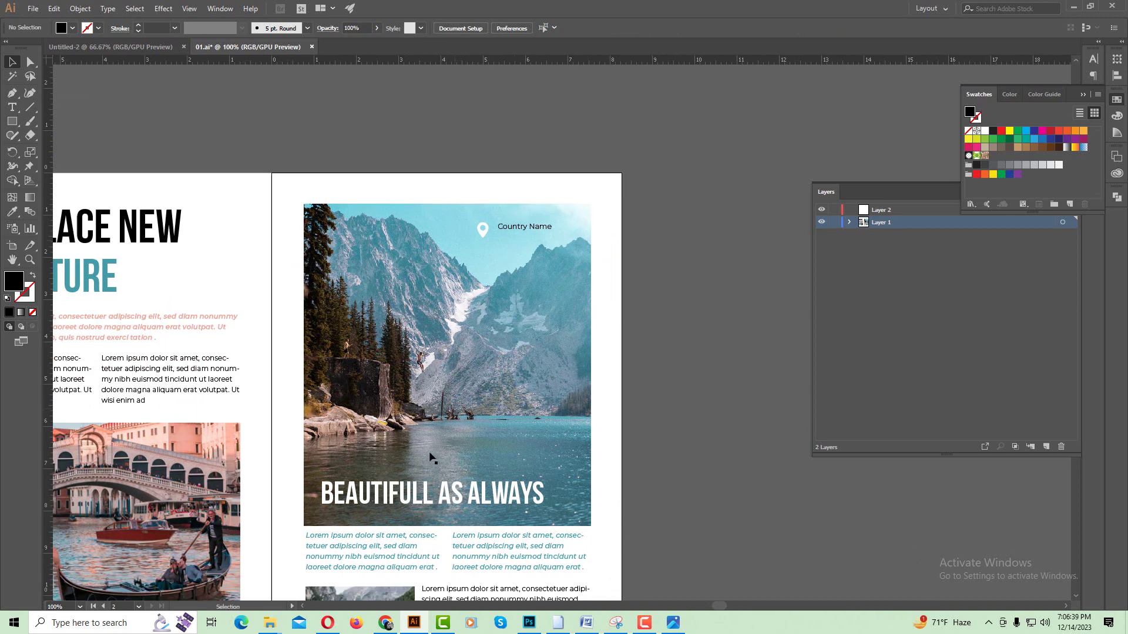
Step: Alt-drag a copy of the body text box under the Country Name label and narrow it
left_click(180, 388)
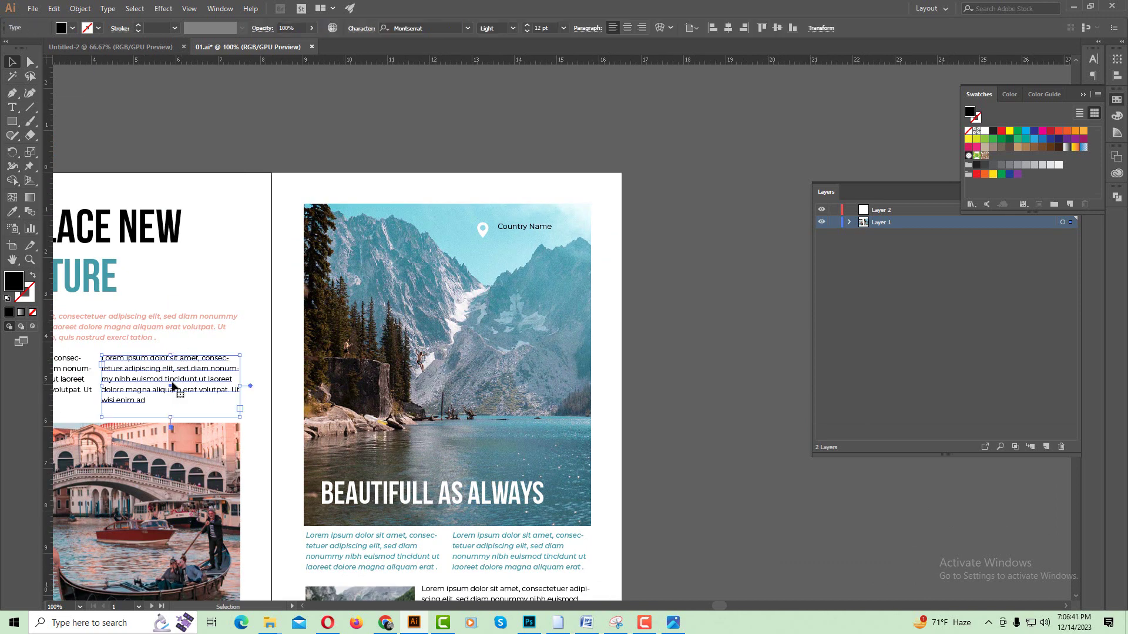
mouse_move(168, 385)
left_mouse_down()
mouse_move(527, 303)
mouse_move(593, 241)
left_mouse_up()
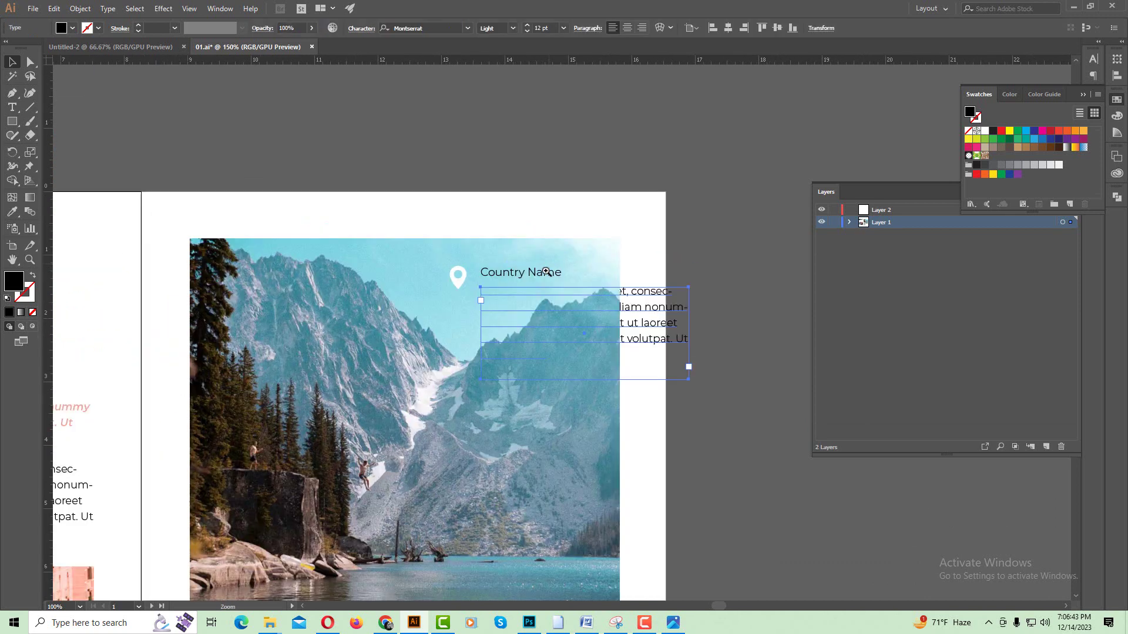
key("ctrl+plus")
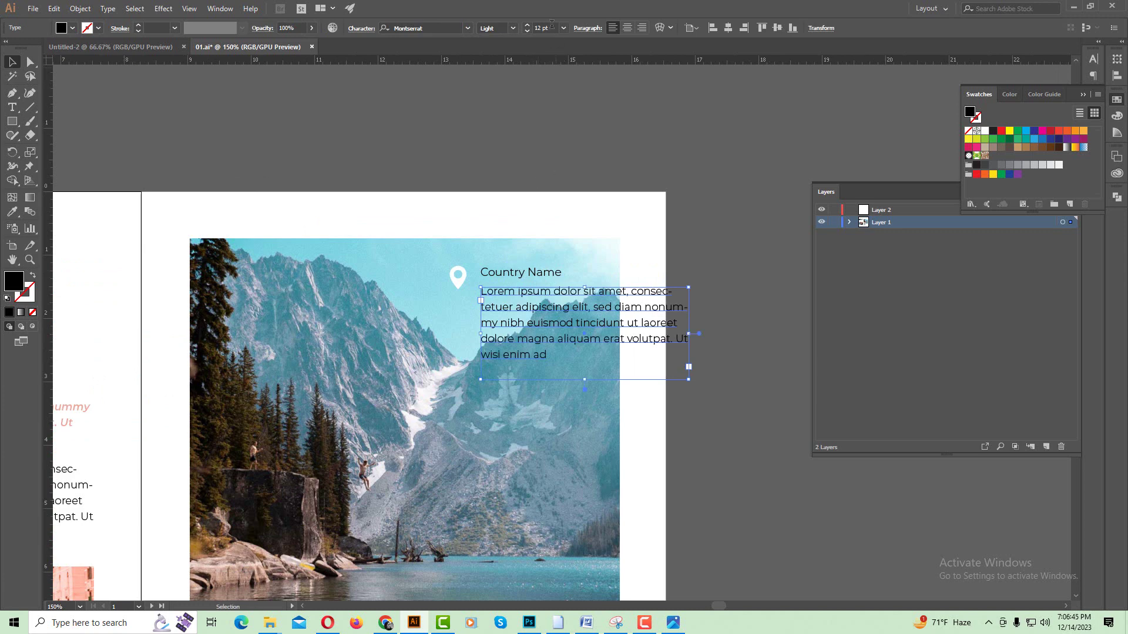
scroll(552, 25, "down", 4)
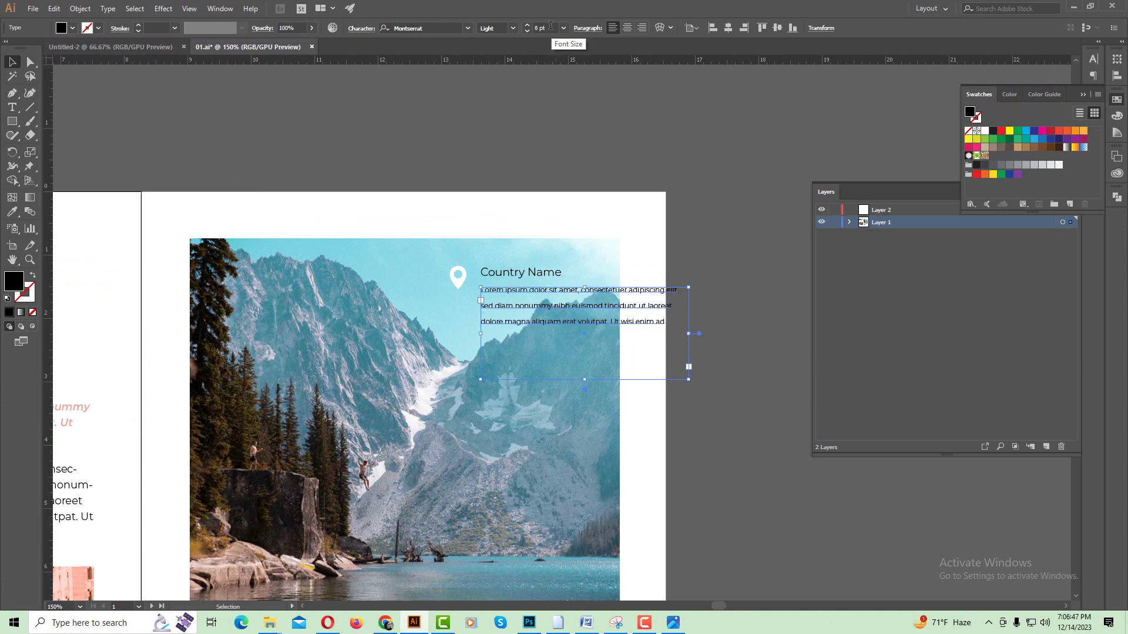
key("ctrl+semicolon")
left_click_drag(691, 381, 614, 361)
key("ctrl+plus")
key("ctrl+plus")
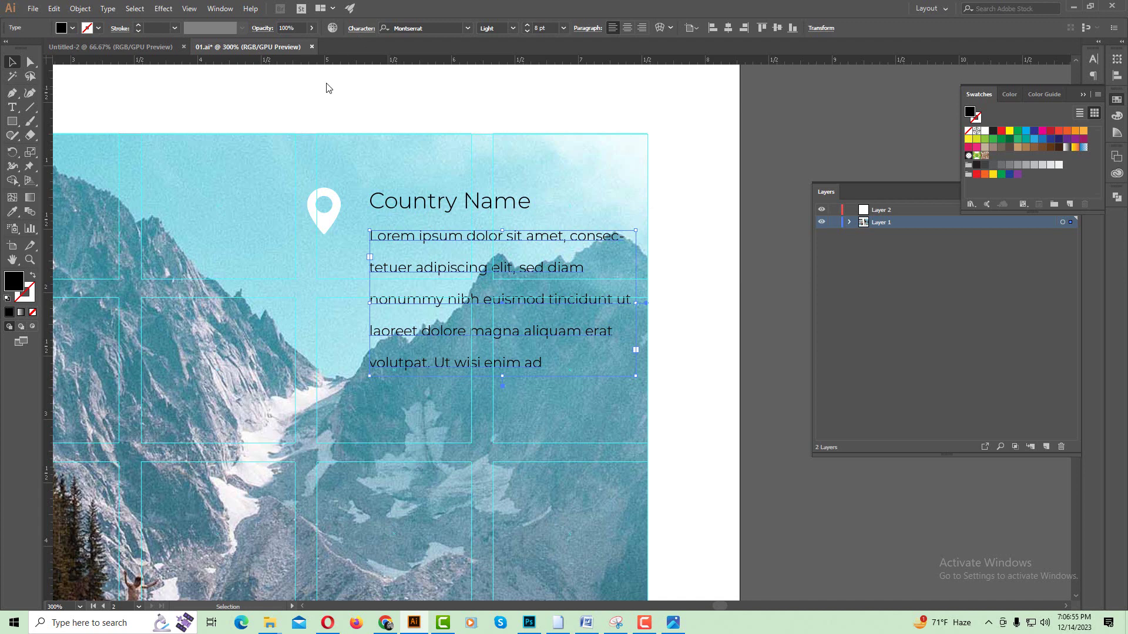
Step: Trim the 8 pt Lorem ipsum caption to three lines and shorten its frame to fit
left_click(361, 28)
scroll(350, 82, "down", 2)
scroll(350, 79, "down", 6)
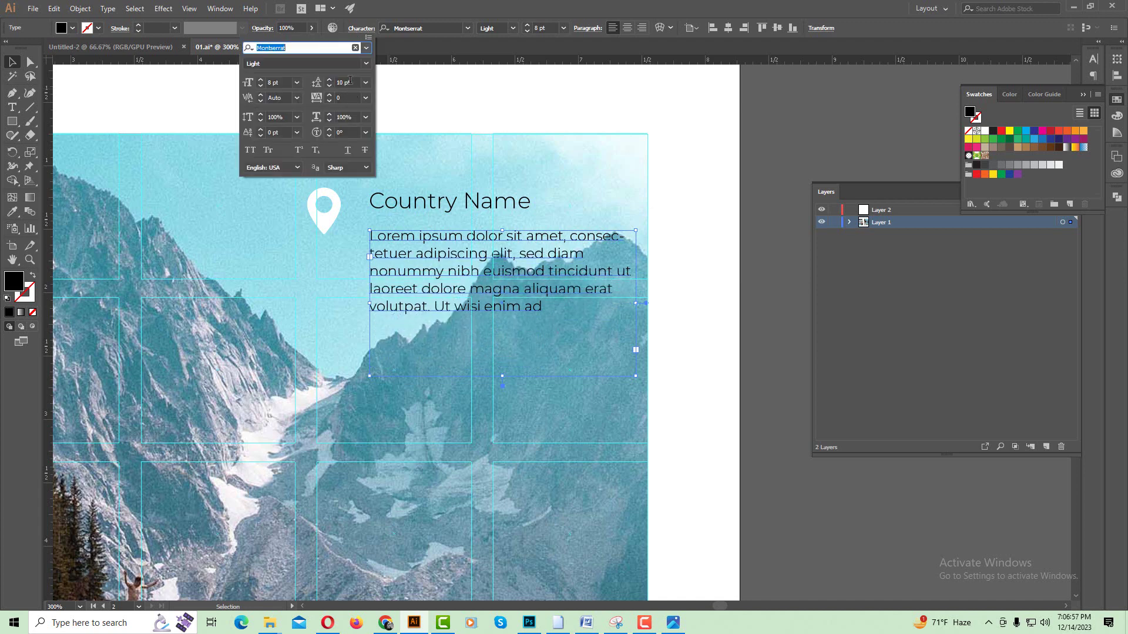
scroll(350, 83, "up", 1)
scroll(350, 82, "up", 1)
left_click(12, 107)
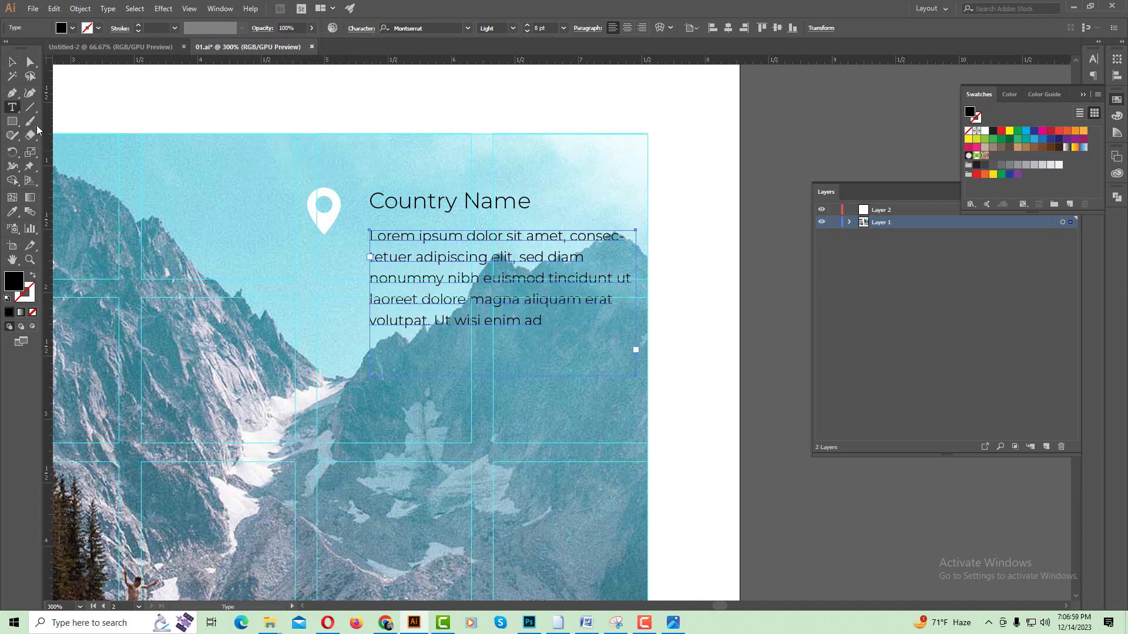
left_click_drag(548, 278, 567, 342)
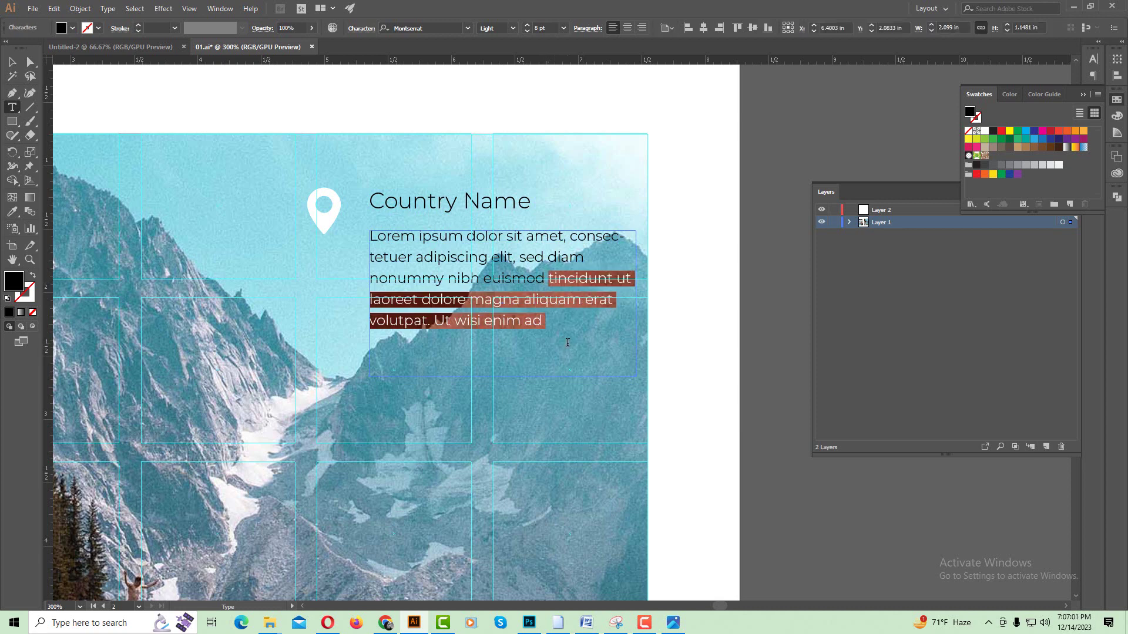
key("BackSpace")
key("Escape")
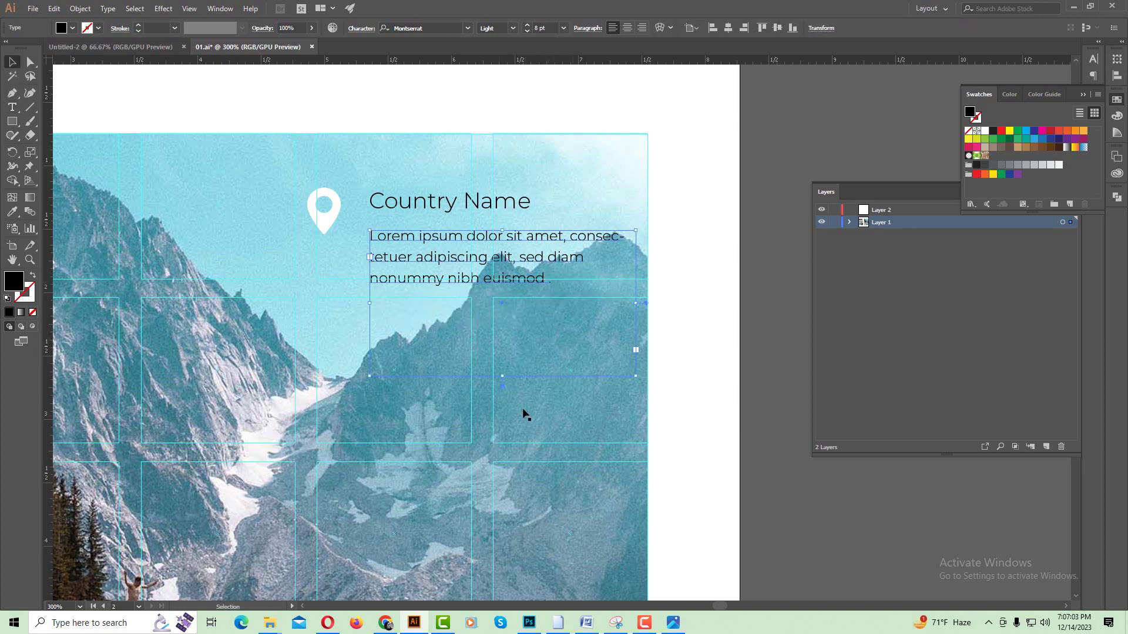
left_click_drag(502, 377, 500, 191)
Step: Raise the pin so it sits beside the Country Name label and caption
left_click(502, 212, "shift")
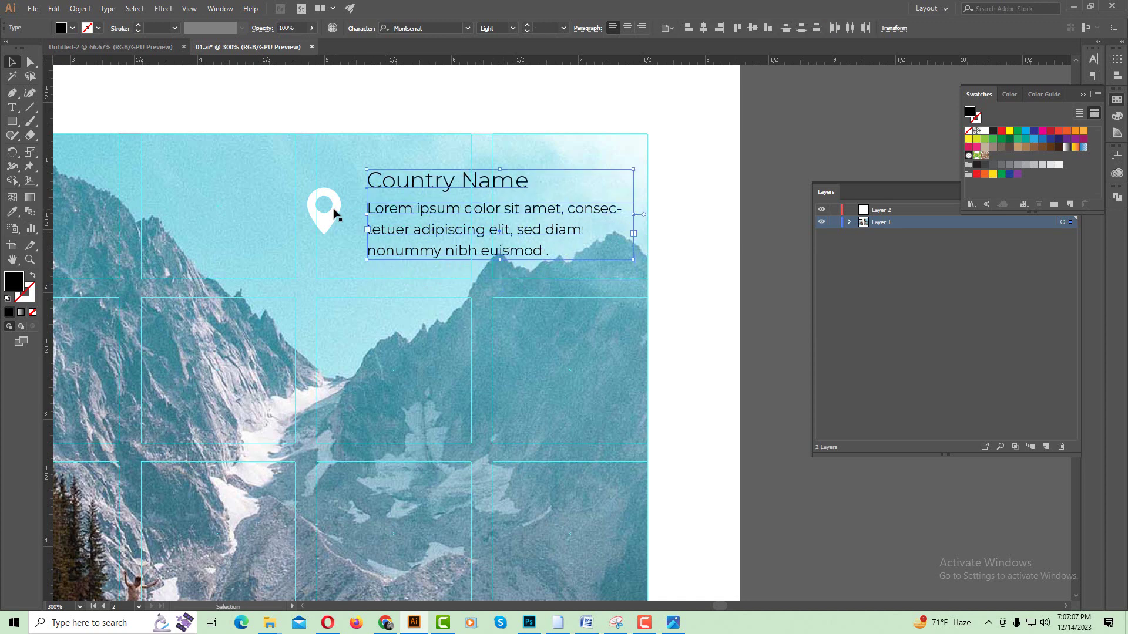
left_click_drag(343, 197, 345, 197)
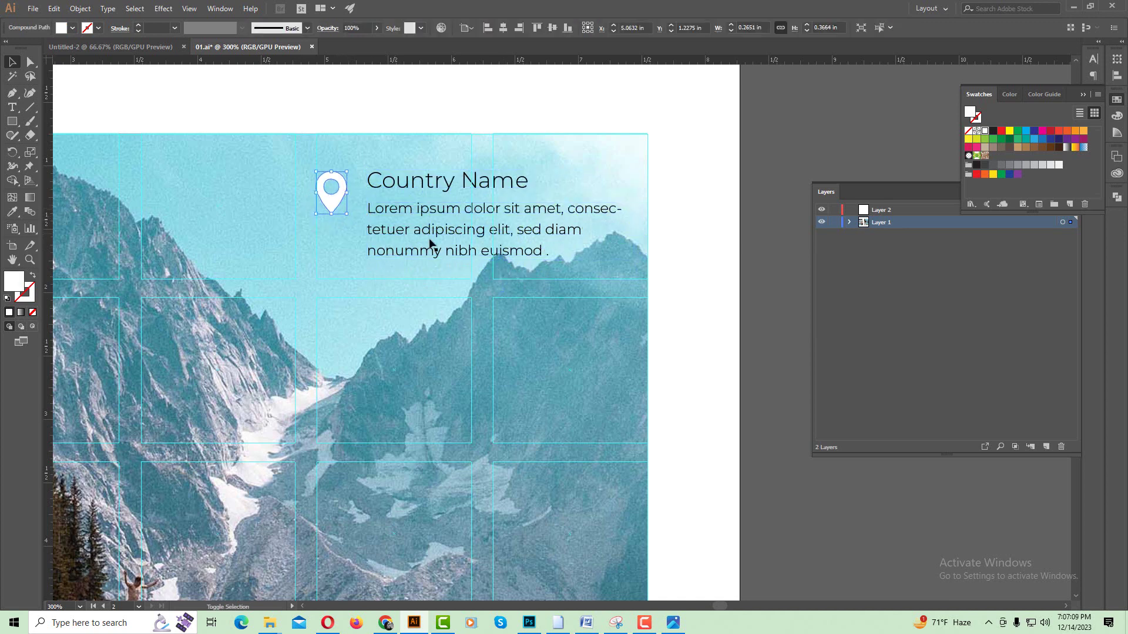
left_click(519, 249, "alt")
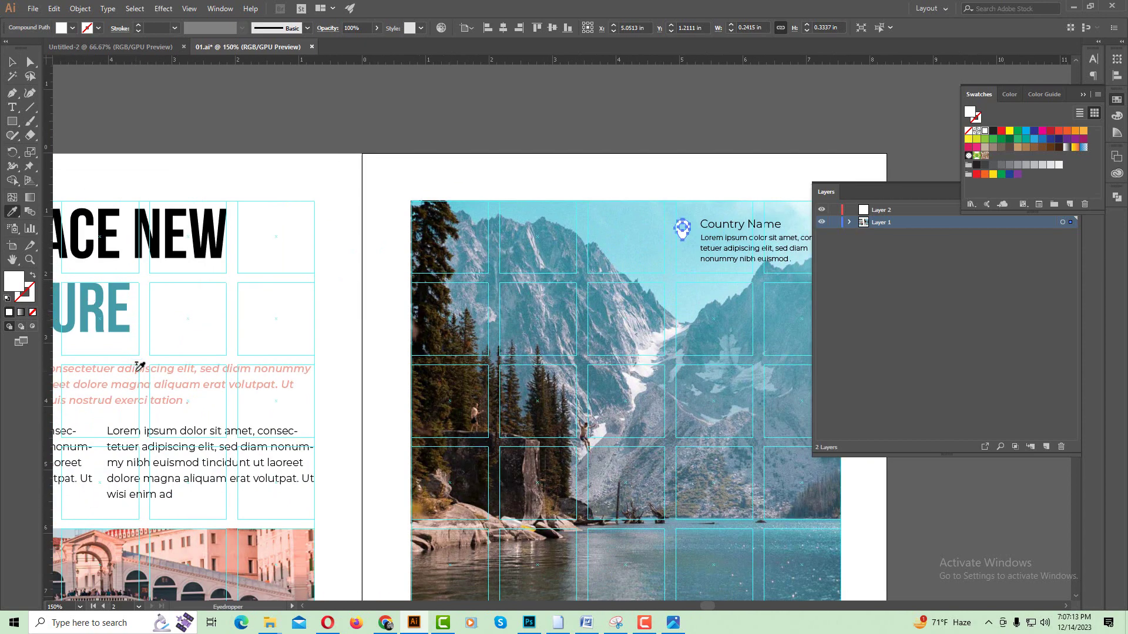
Step: Colour the pin salmon pink sampled from the left page's subheading, then deselect
left_click(133, 371)
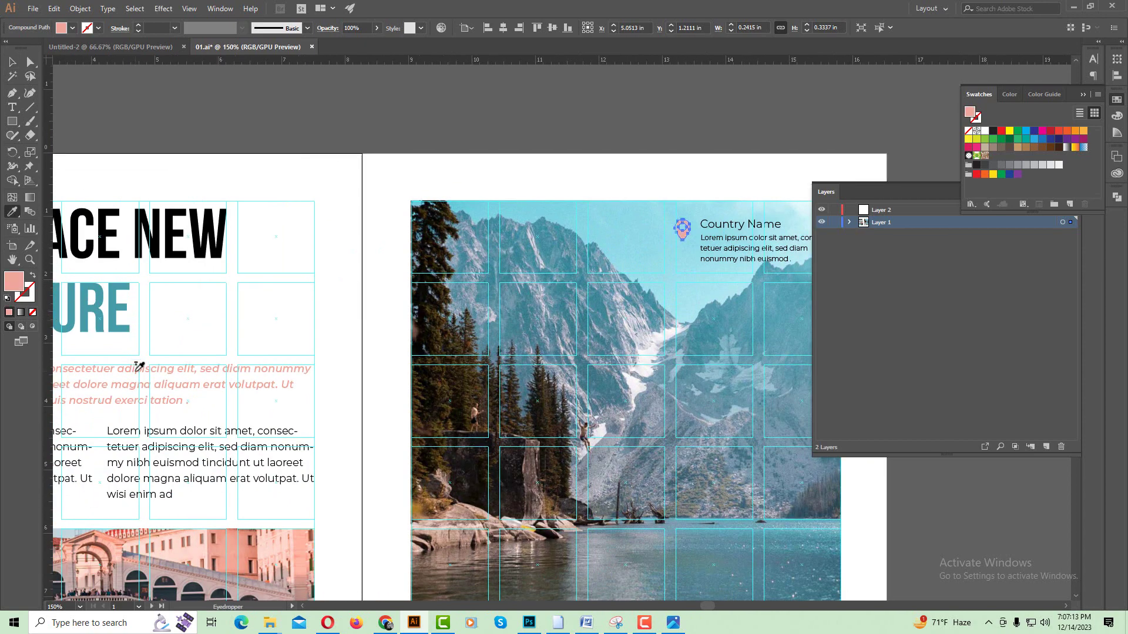
key("v")
left_click(210, 119)
scroll(211, 119, "right", 3)
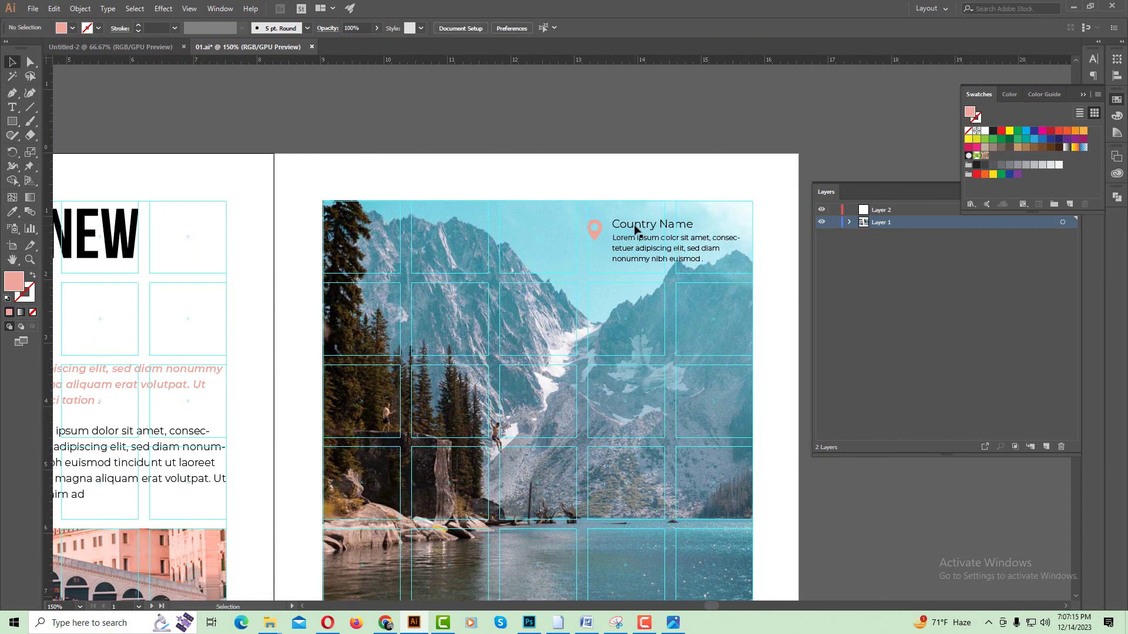
Step: Apply the NEW headline's Bebas Neue style to Country Name and scale it down above the caption
key("i")
left_click(94, 235)
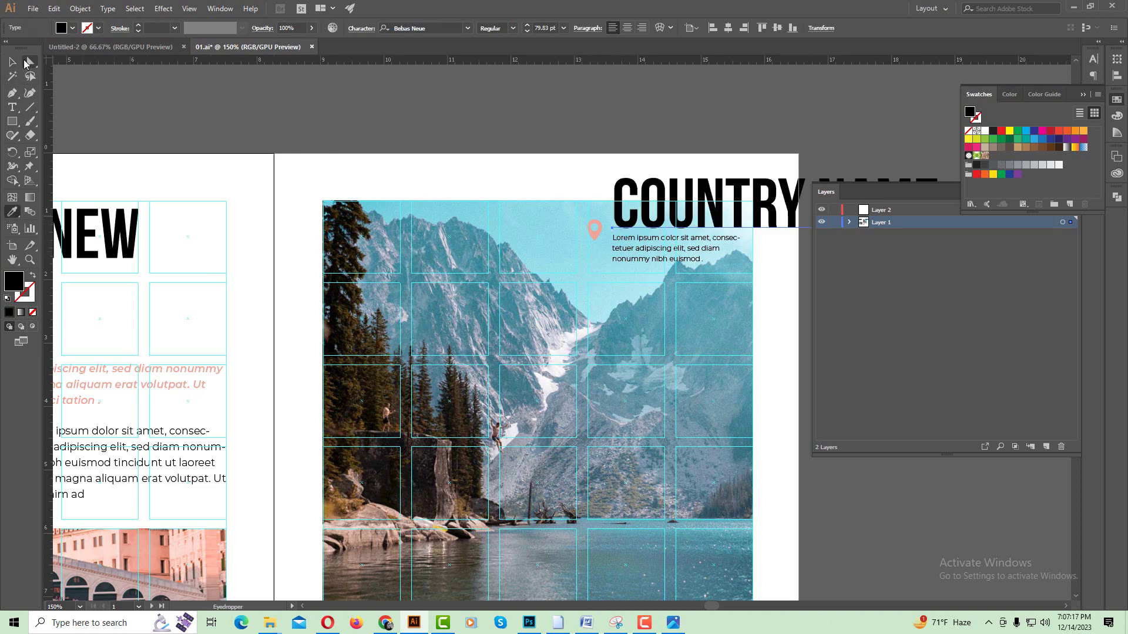
key("v")
key("ctrl+minus")
scroll(361, 231, "right", 3)
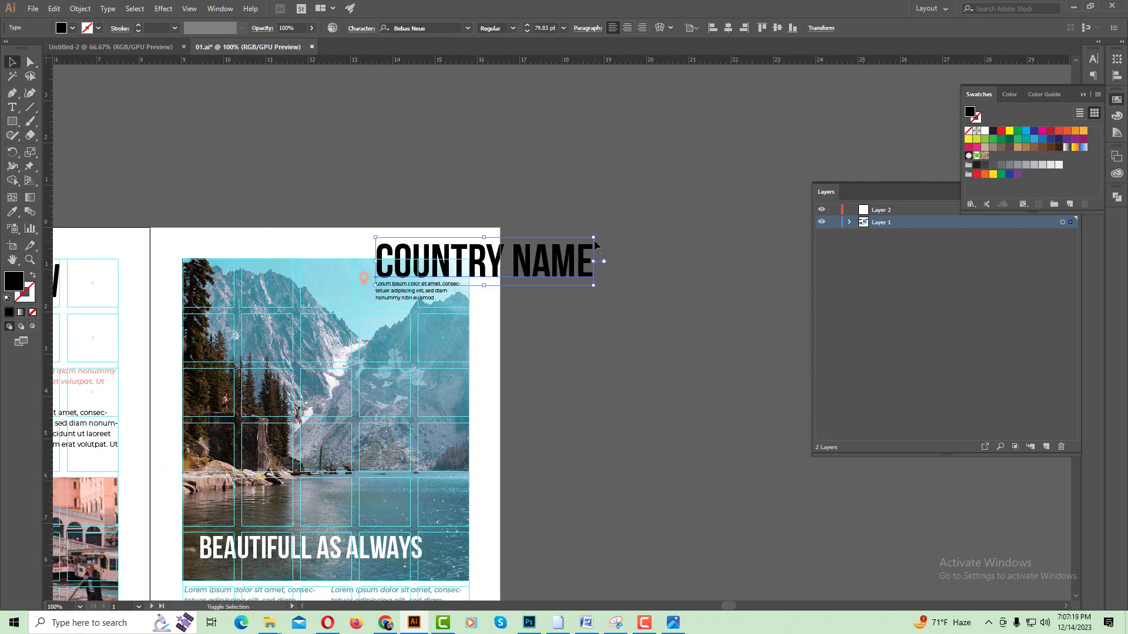
mouse_move(606, 239)
left_mouse_down()
mouse_move(438, 273)
mouse_move(647, 365)
left_mouse_up()
left_click(591, 282)
left_click_drag(603, 332, 527, 320)
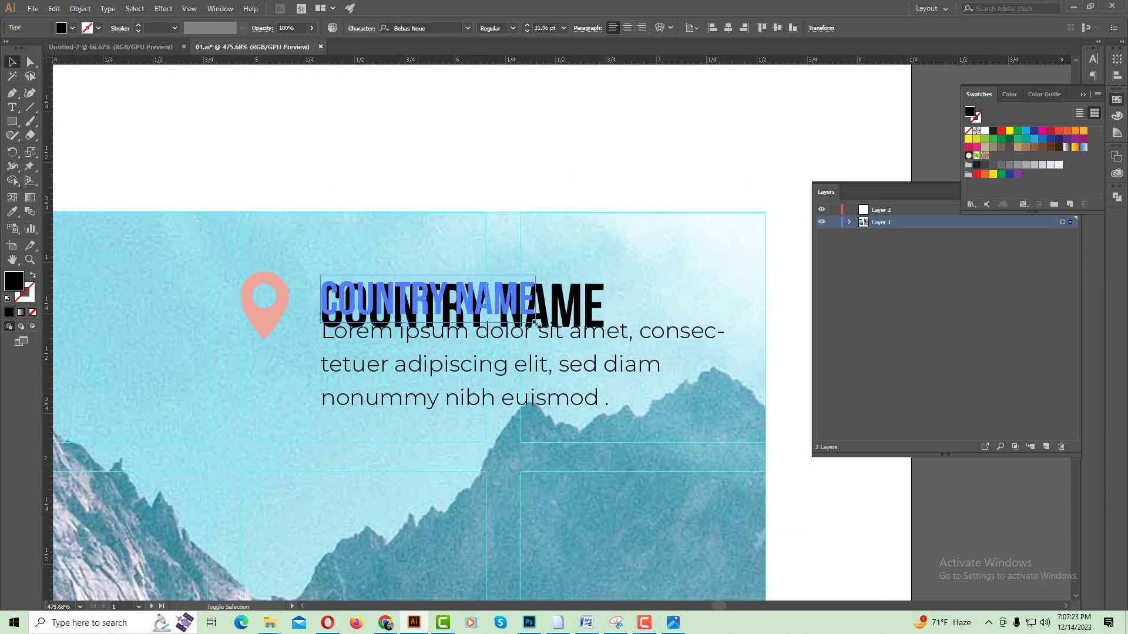
key("Up")
Step: Try Book weight on the label, lower the caption and set its leading to 10 pt
left_click(511, 29)
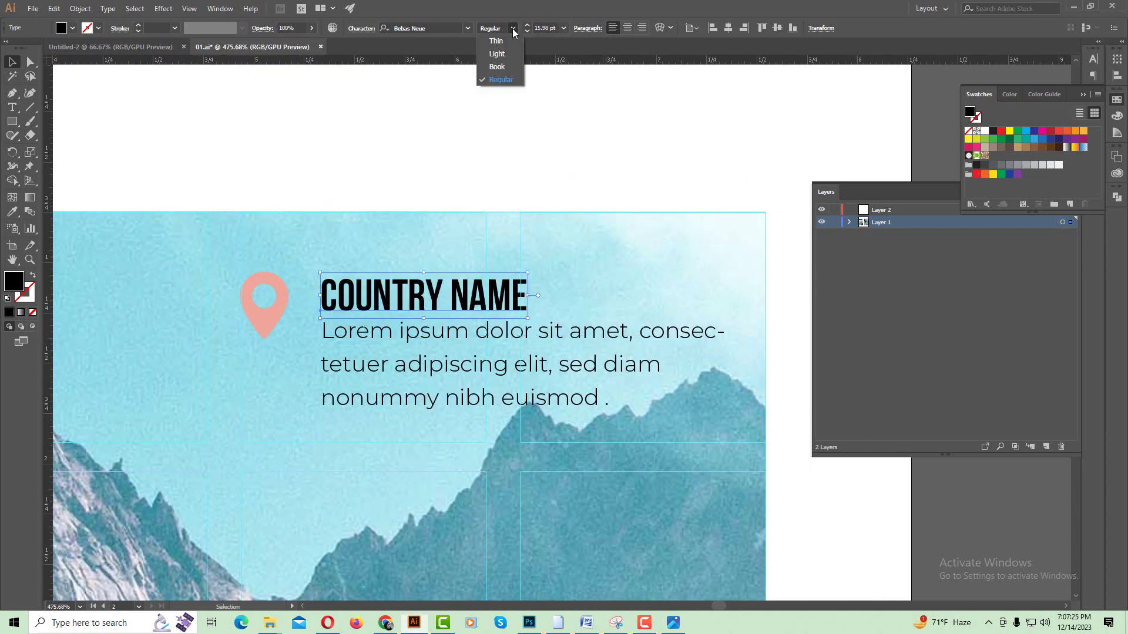
left_click(497, 66)
key("ctrl+minus")
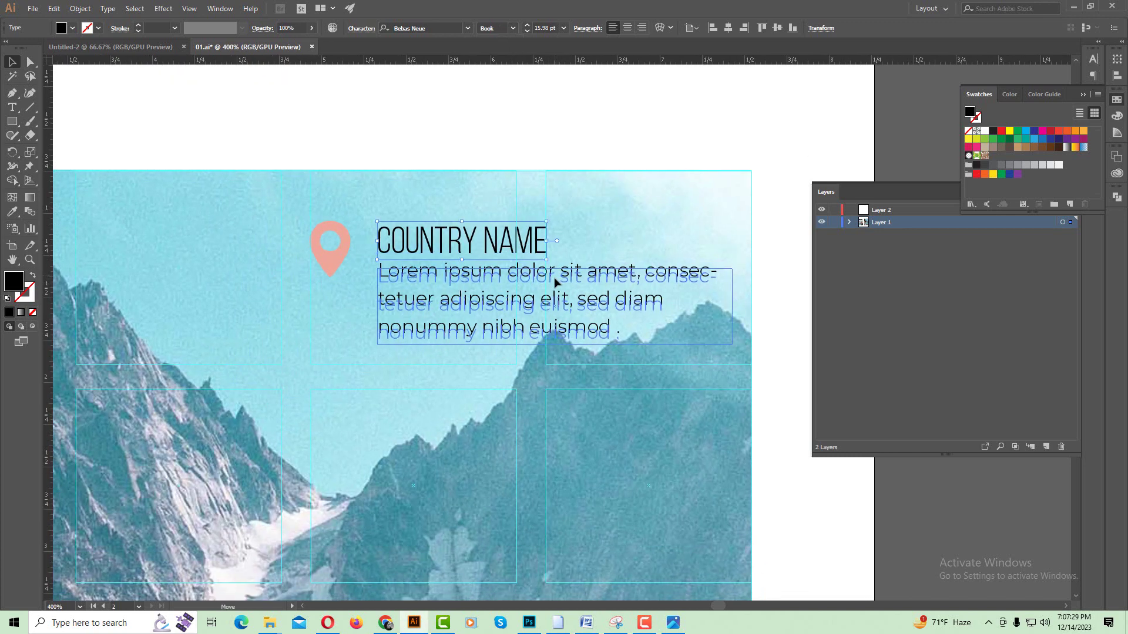
left_click_drag(561, 271, 561, 281)
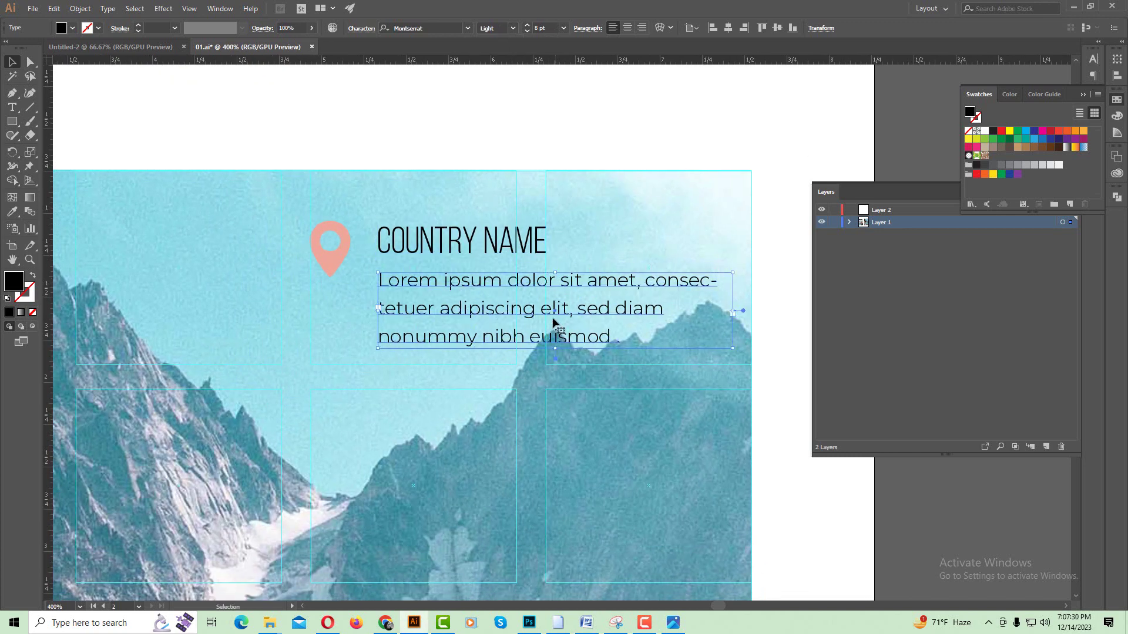
left_click(361, 28)
left_click(329, 86)
left_click(329, 86)
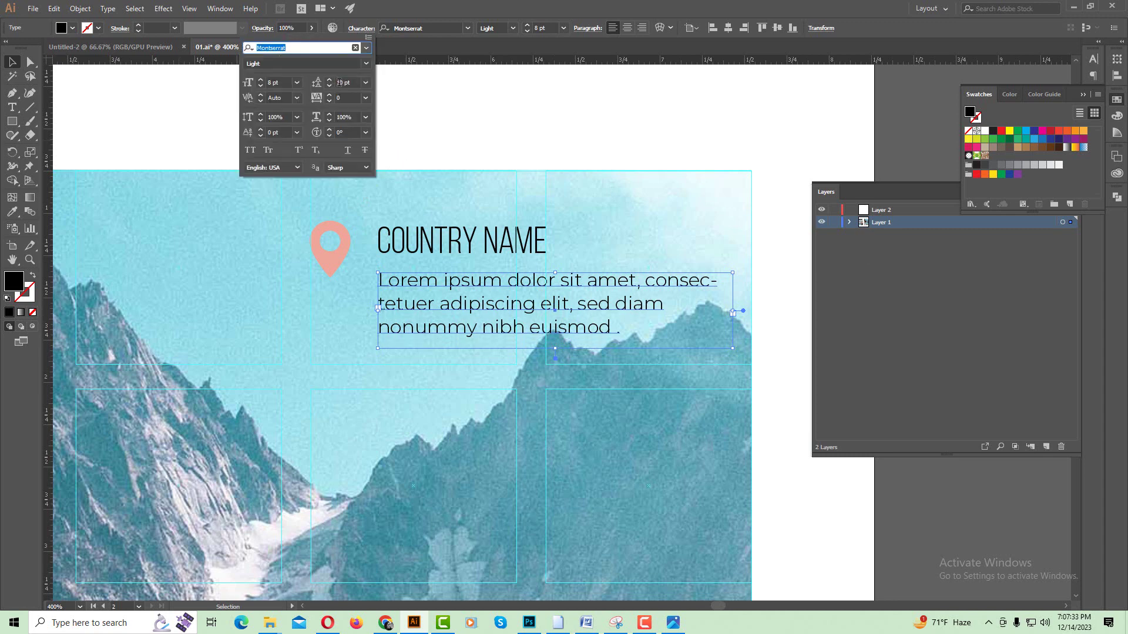
left_click(440, 242)
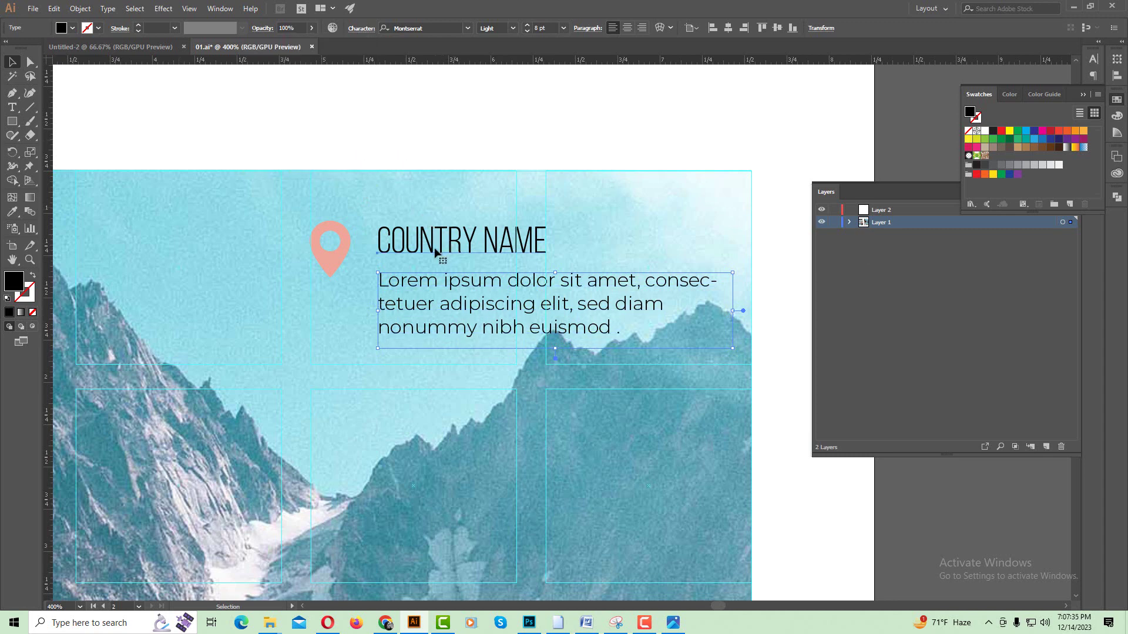
Step: Set COUNTRY NAME to Bebas Neue Regular in ADVENTURE's teal
left_click(438, 242)
left_click(512, 28)
left_click(511, 80)
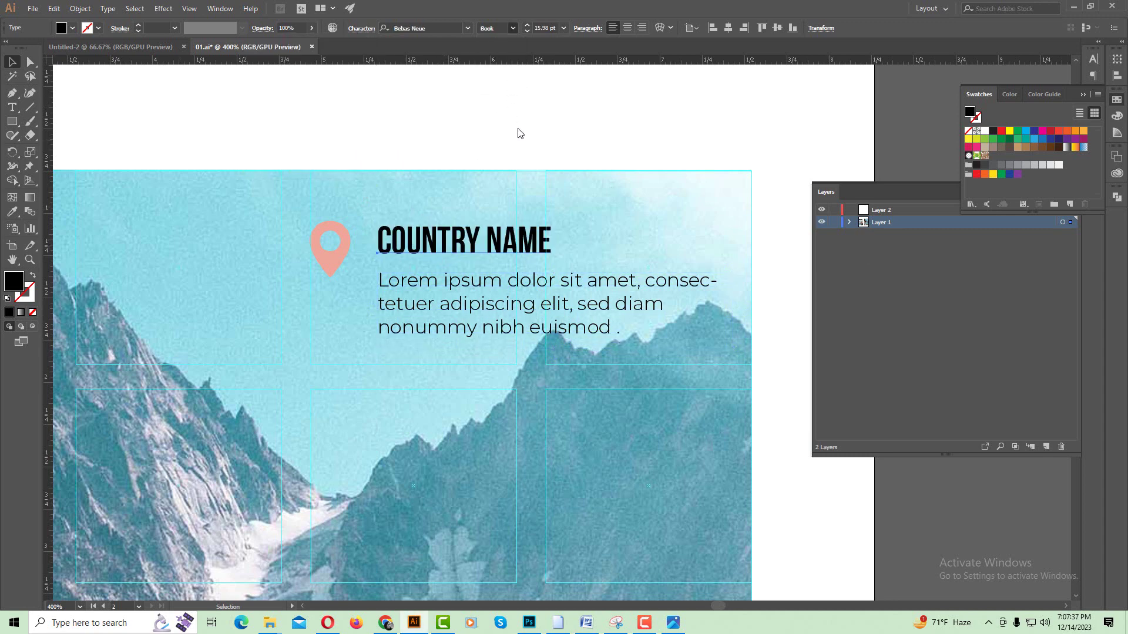
key("ctrl+minus")
key("ctrl+minus")
key("ctrl+minus")
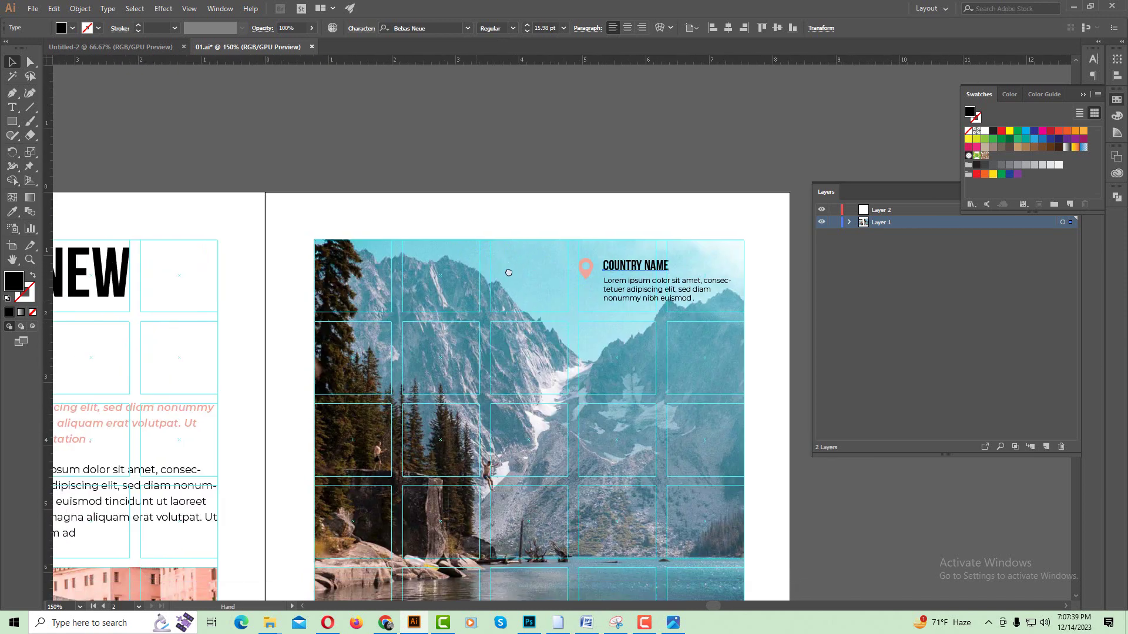
left_click(13, 213)
left_click(133, 296)
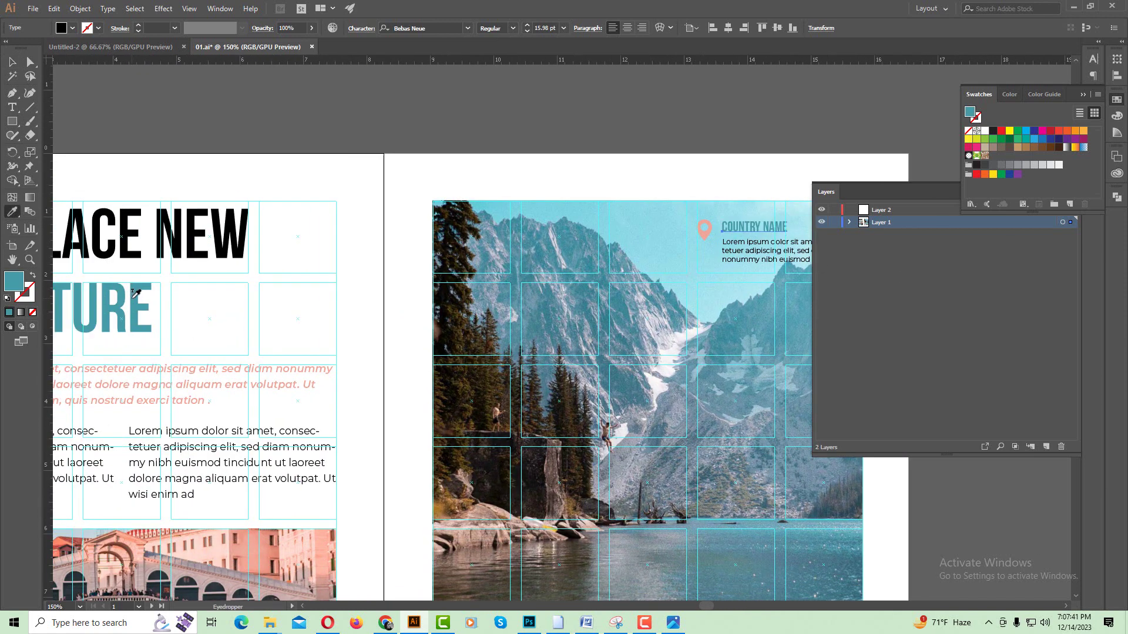
left_click(11, 61)
left_click(106, 112)
left_click(699, 323, "alt")
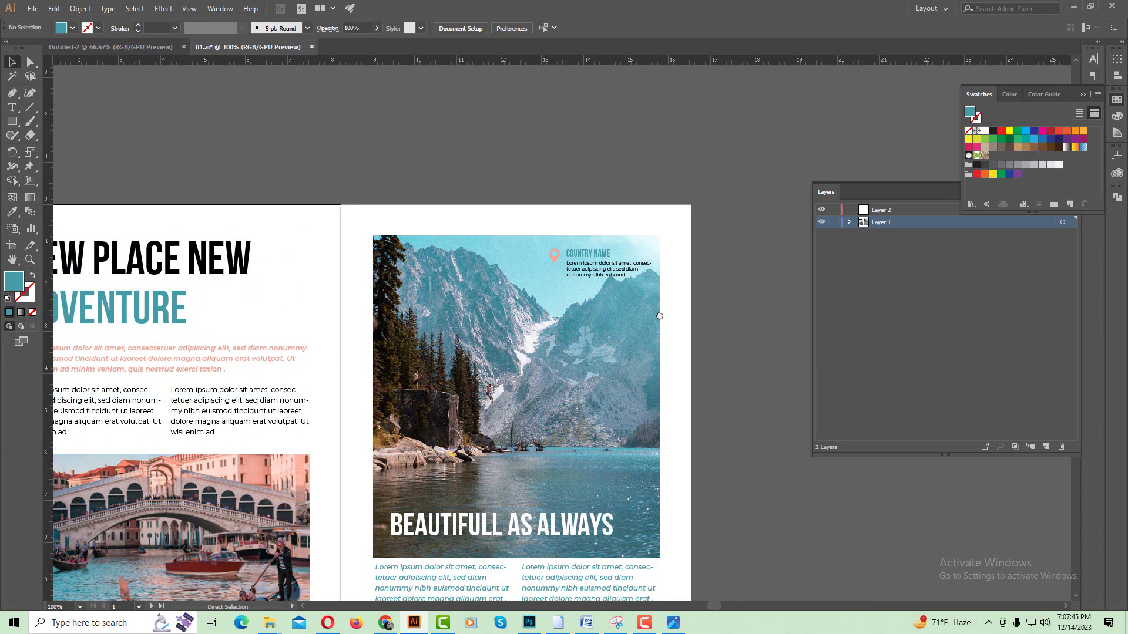
Step: Fit the two-page spread in the window with the layout guide grid shown
left_click_drag(659, 316, 632, 133)
left_click_drag(554, 467, 557, 382)
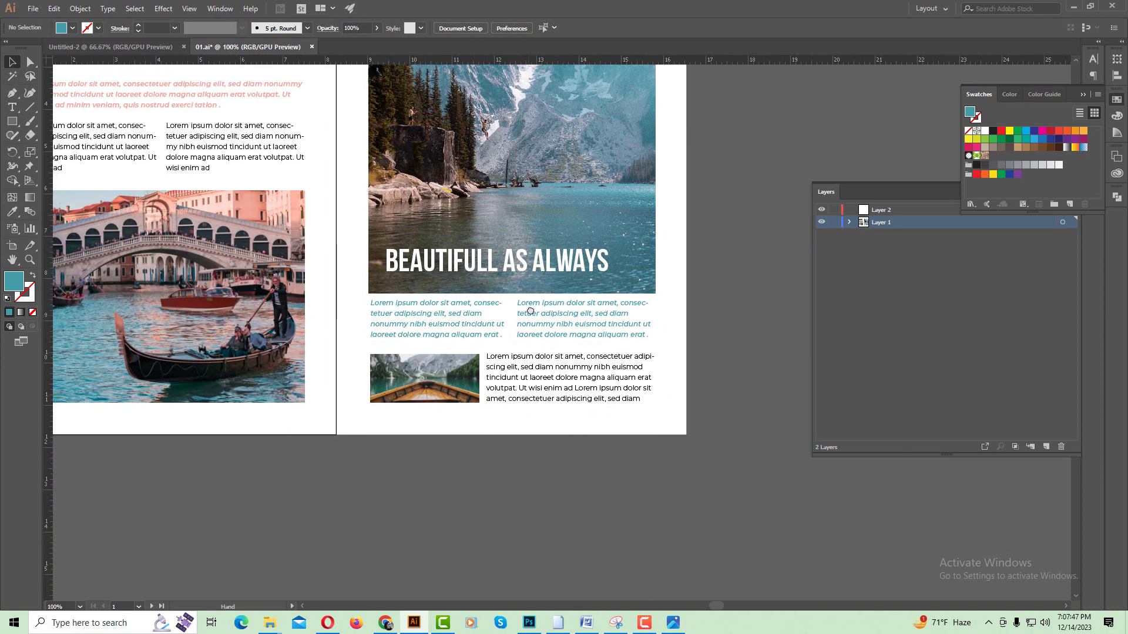
key("ctrl+minus")
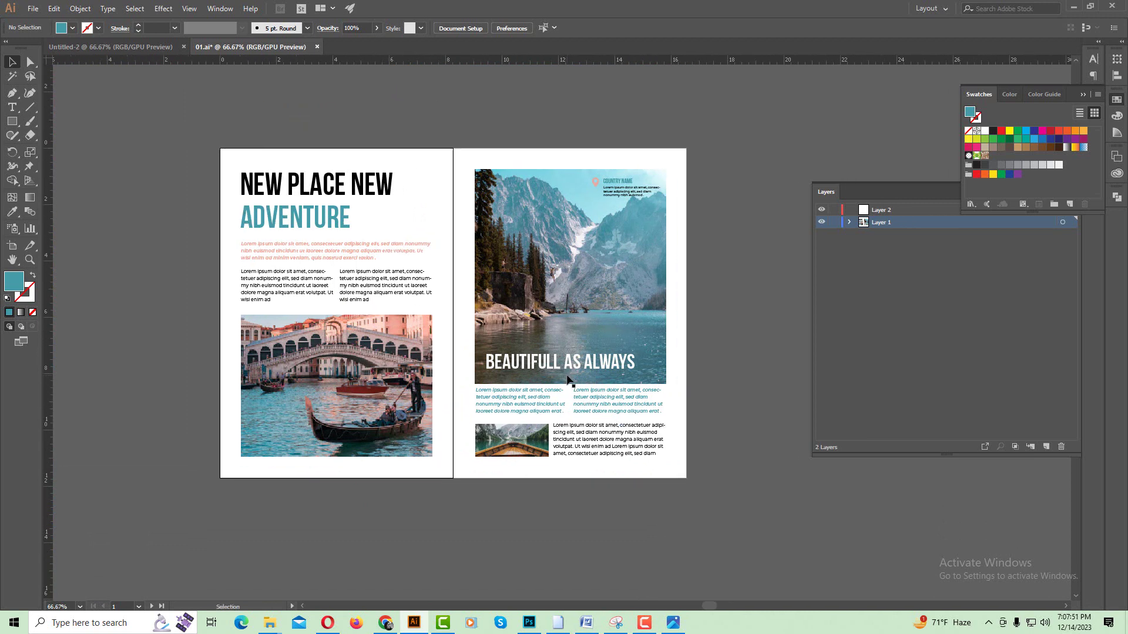
key("ctrl+semicolon")
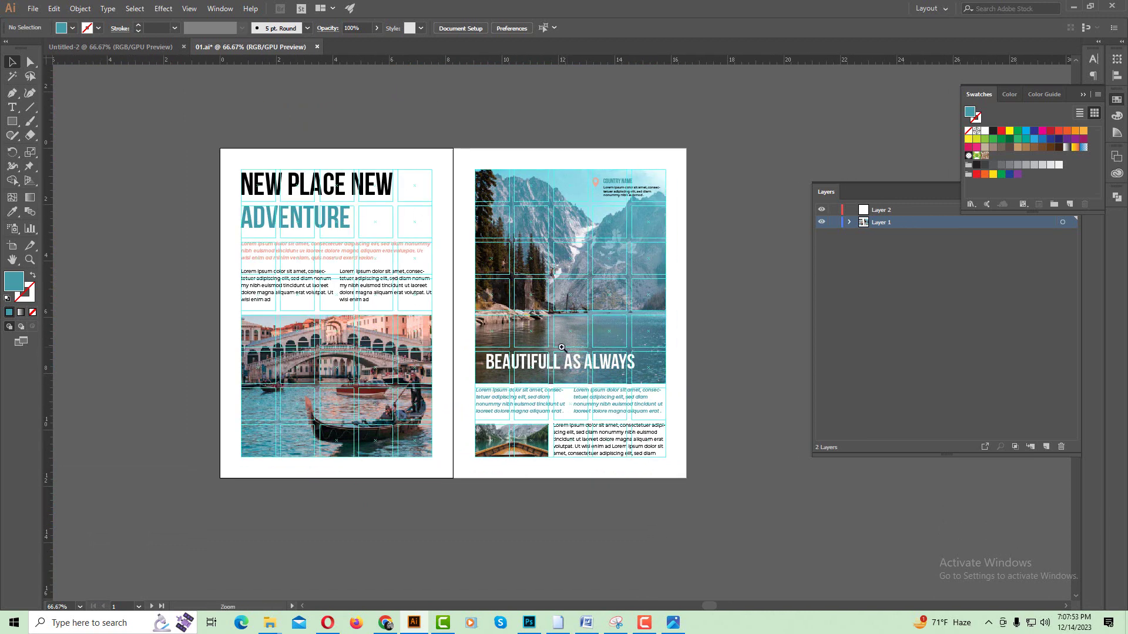
key("ctrl+plus")
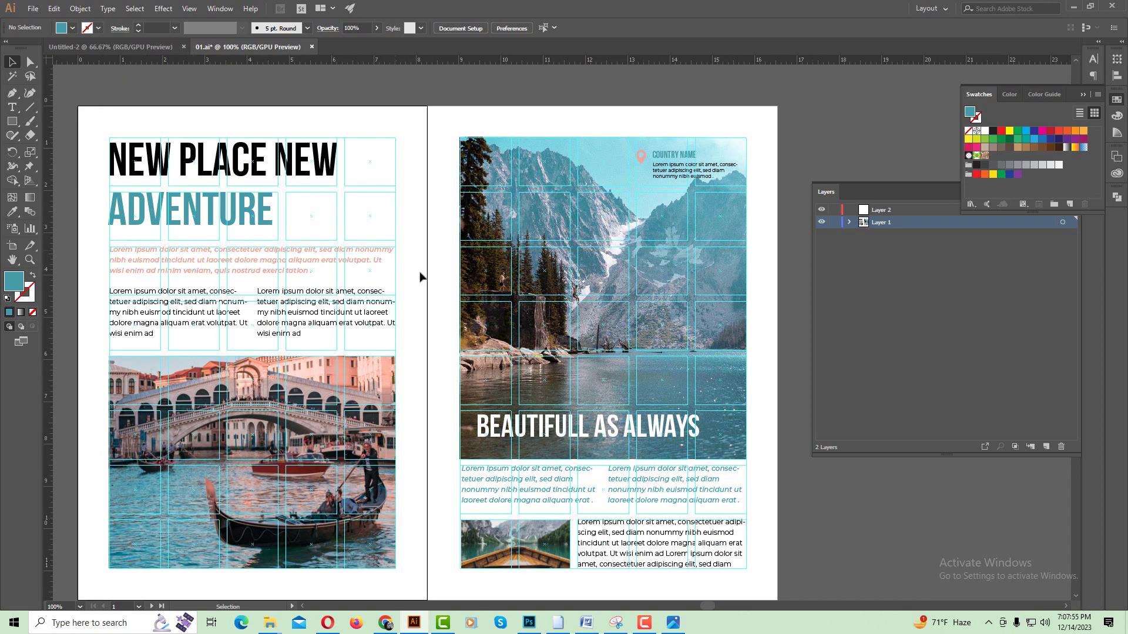
scroll(494, 372, "down", 5)
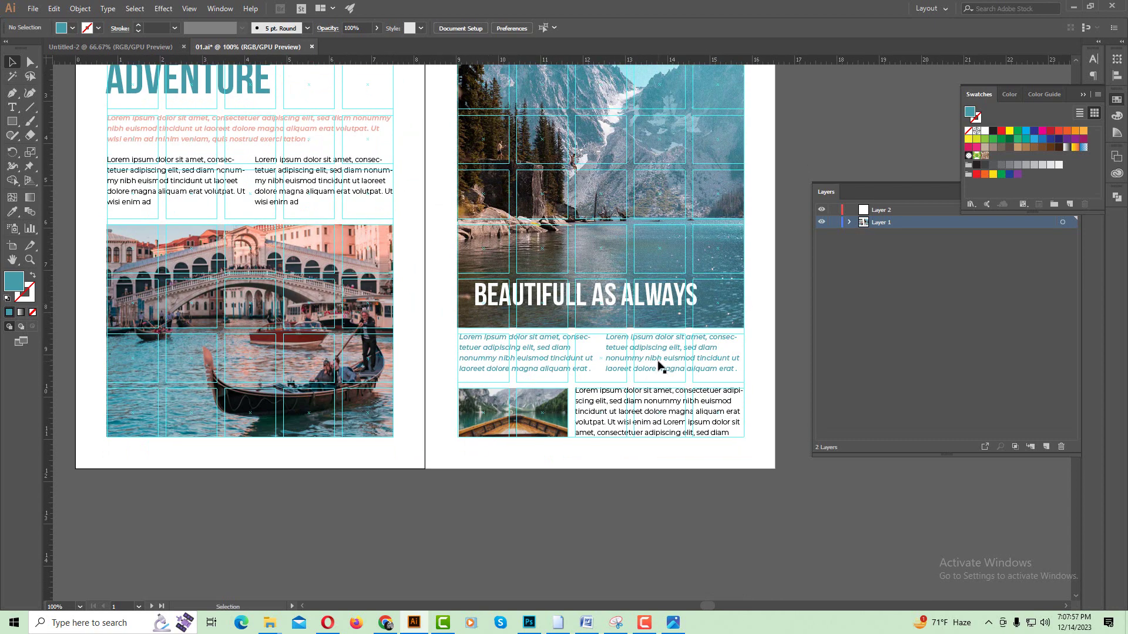
Step: Check that the BEAUTIFULL AS ALWAYS title is Bebas Neue 54.01 pt
left_click(595, 303)
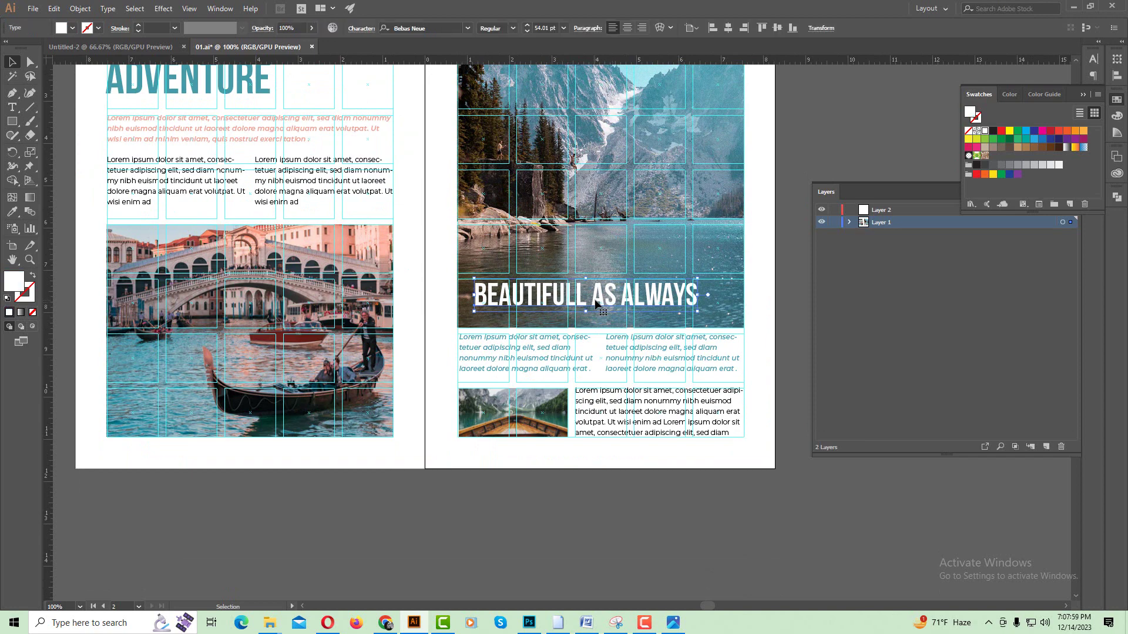
double_click(595, 304)
key("ctrl+minus")
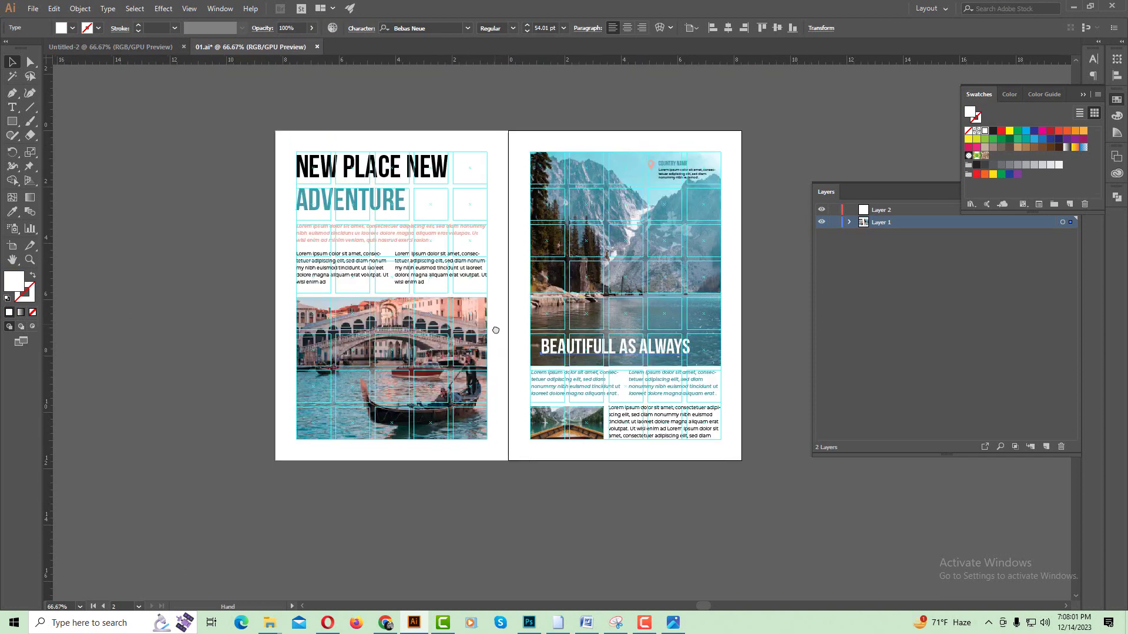
key("Escape")
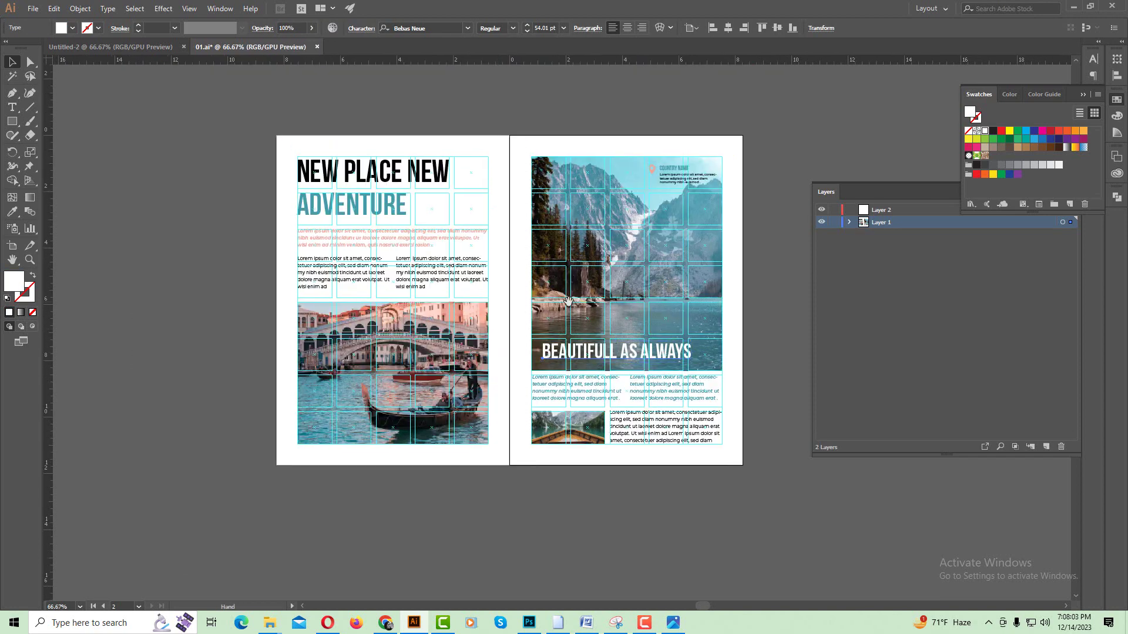
scroll(568, 301, "right", 1)
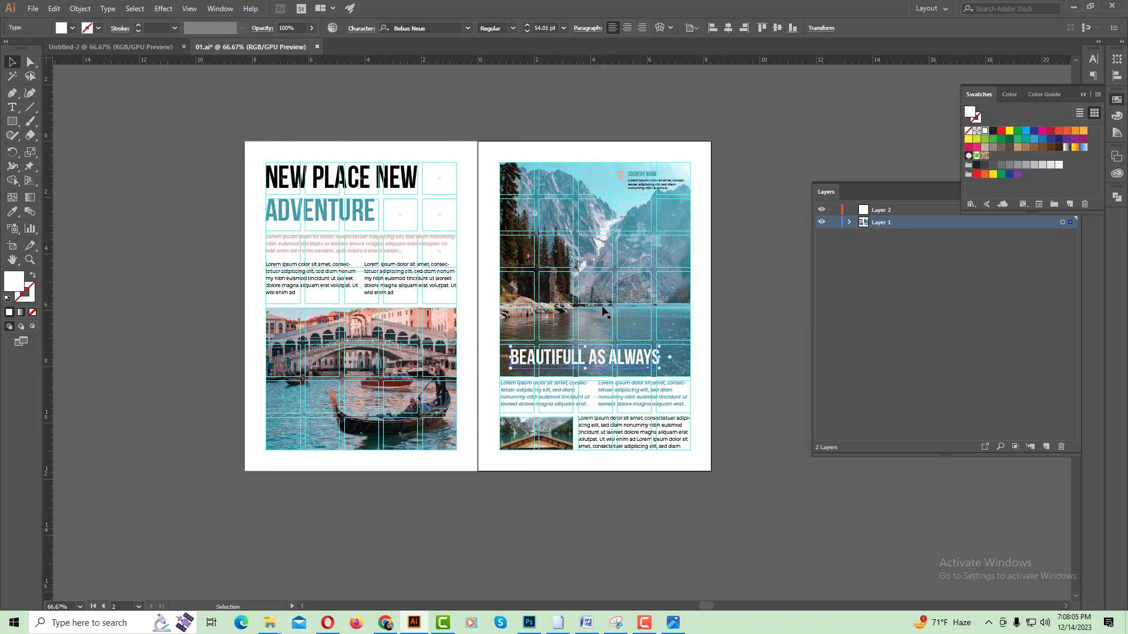
Step: Browse the Design IT Institute YouTube channel's Videos grid in Chrome
left_click(385, 622)
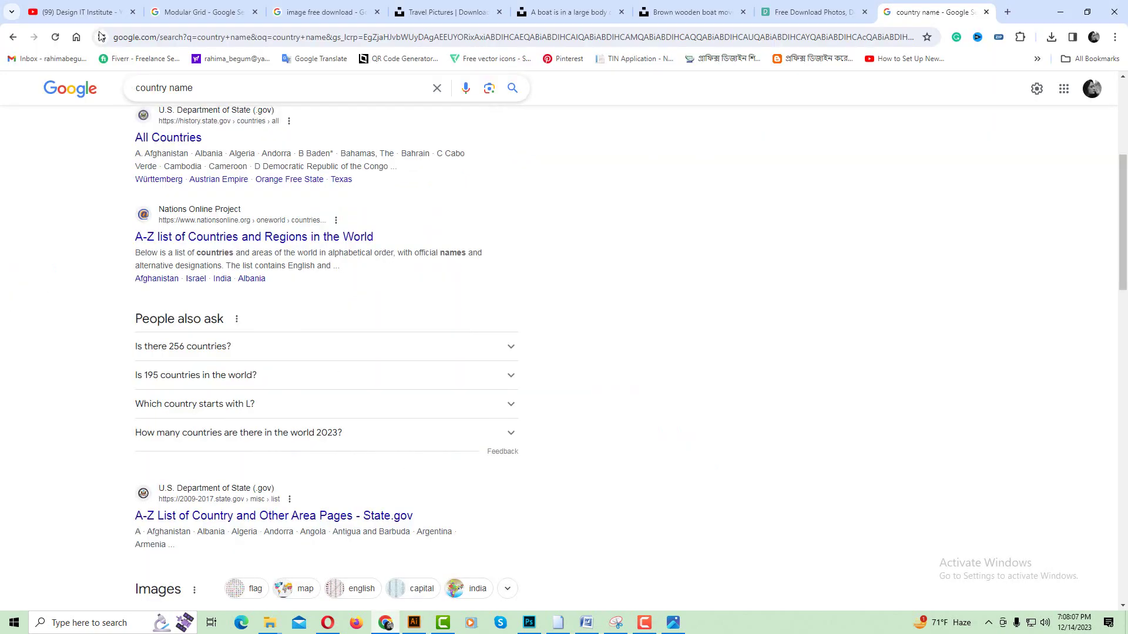
left_click(89, 12)
scroll(497, 282, "up", 4)
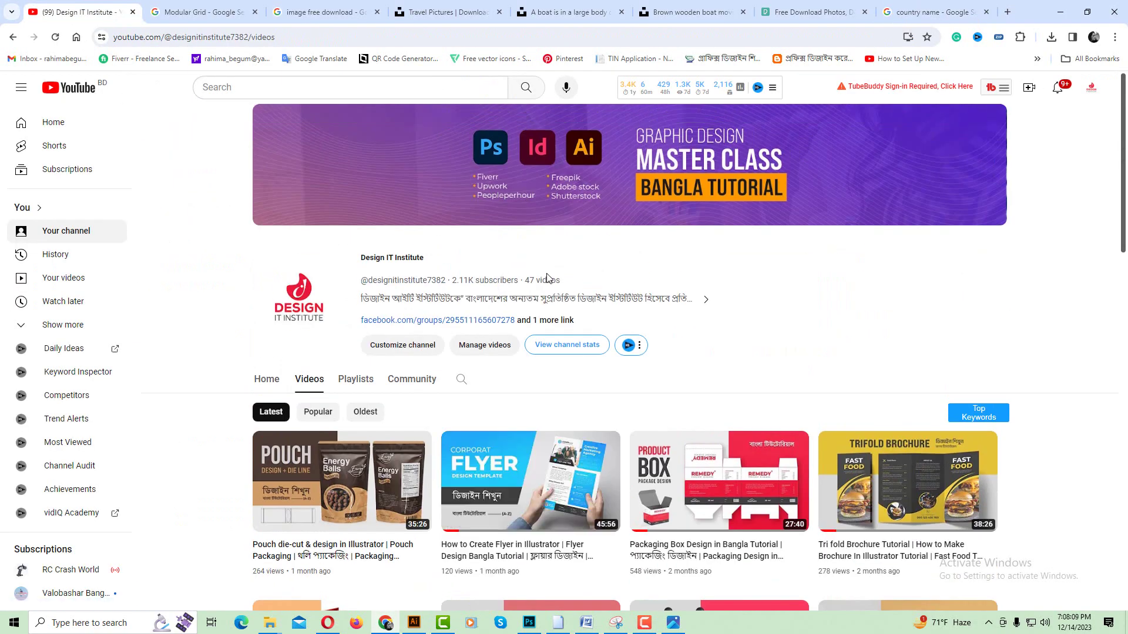
scroll(497, 282, "down", 6)
scroll(554, 276, "down", 2)
scroll(553, 276, "up", 3)
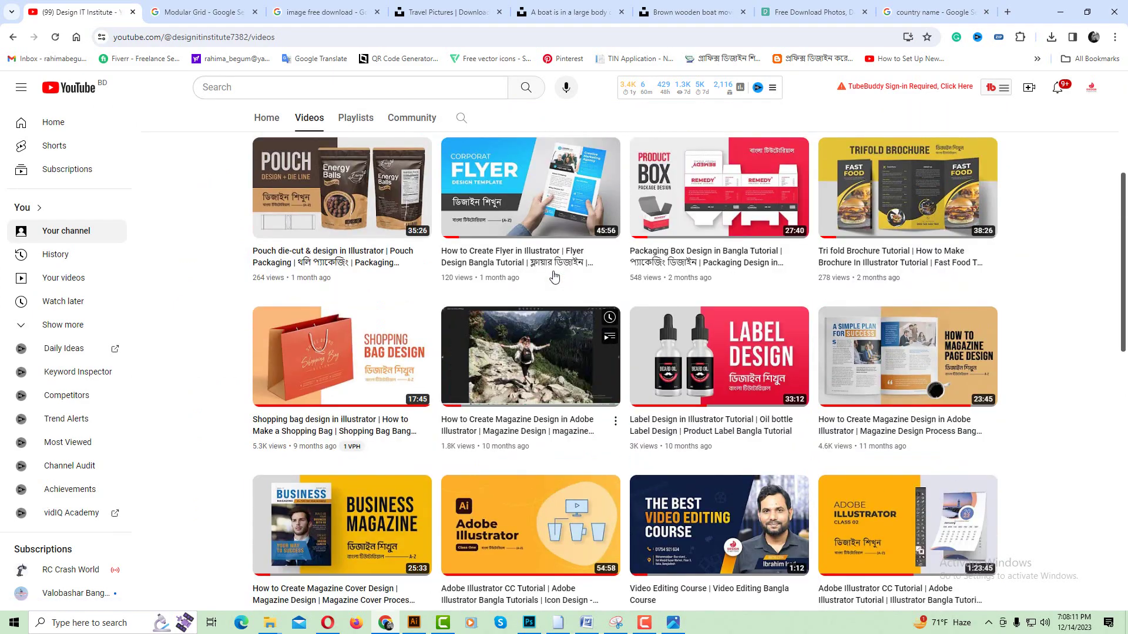
scroll(554, 276, "up", 3)
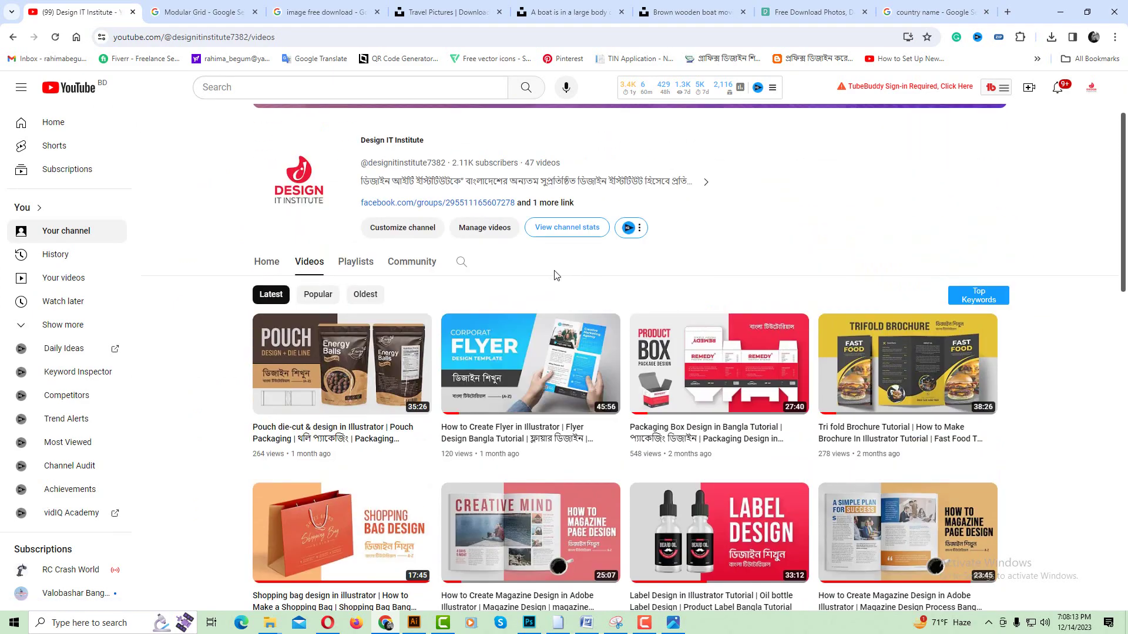
scroll(557, 273, "down", 3)
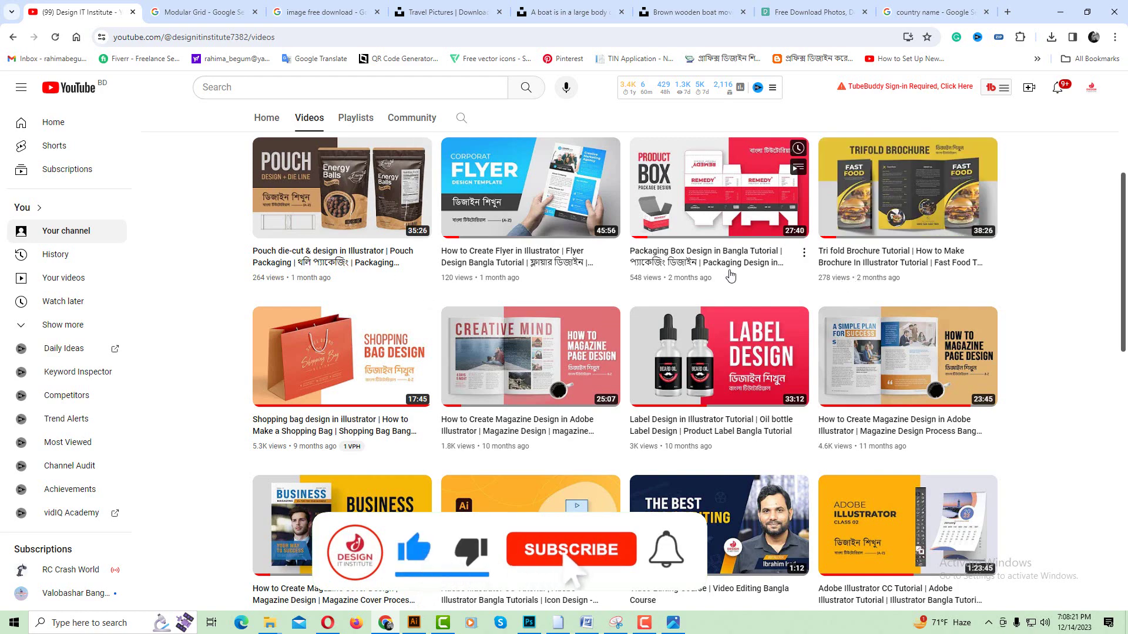
scroll(386, 322, "down", 2)
scroll(387, 322, "down", 2)
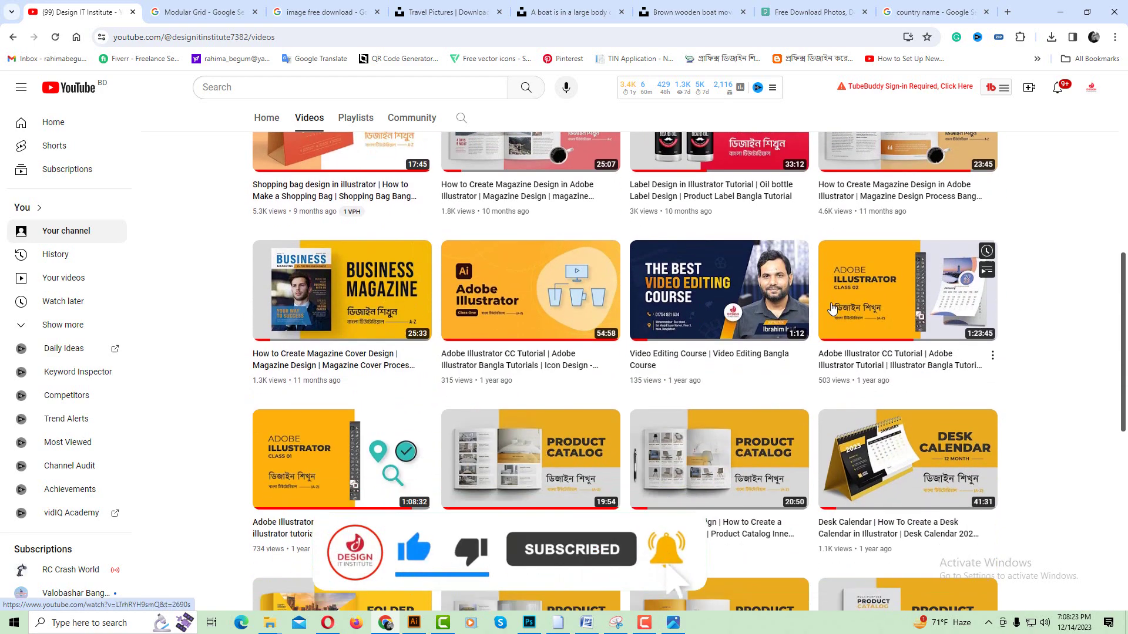
scroll(669, 301, "down", 2)
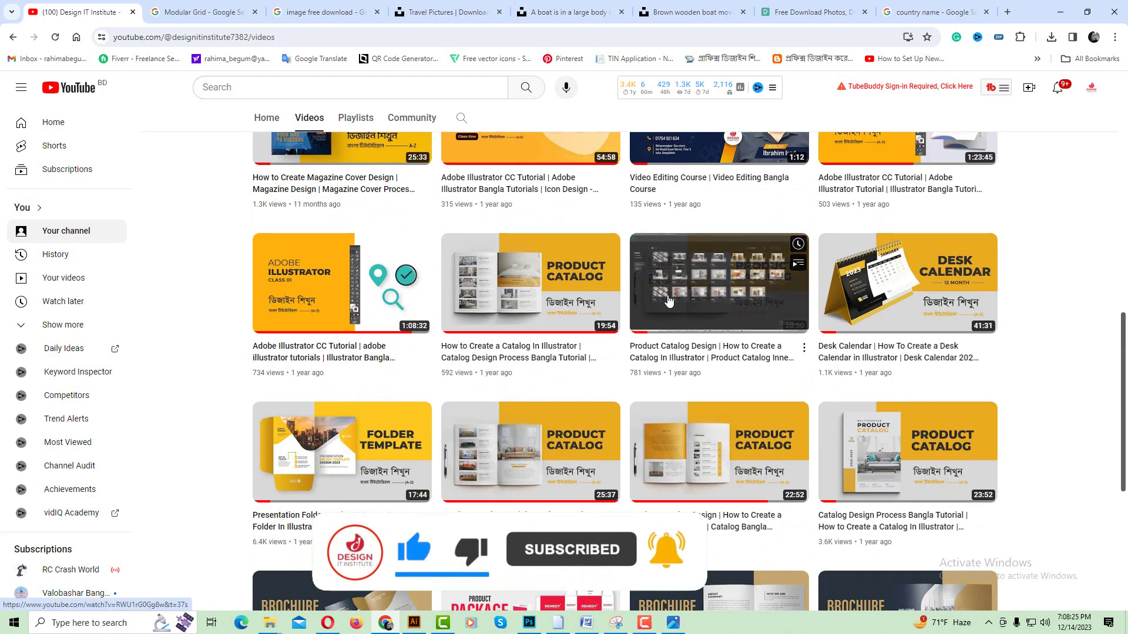
scroll(669, 301, "down", 3)
scroll(678, 299, "up", 4)
scroll(678, 299, "up", 3)
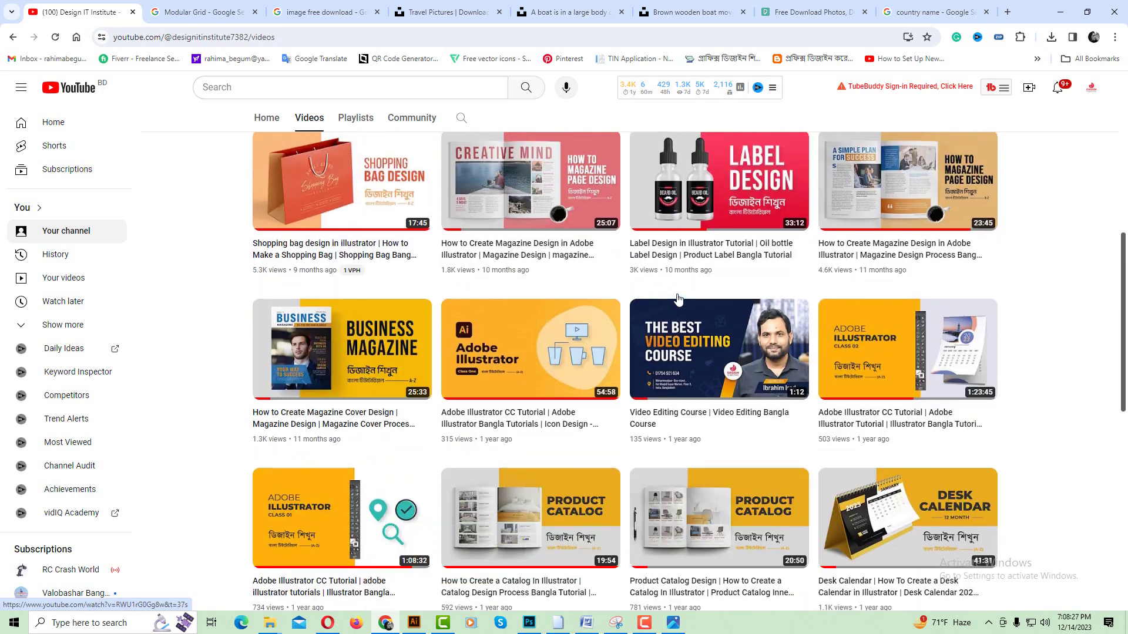
scroll(678, 300, "up", 3)
scroll(678, 299, "up", 2)
scroll(679, 299, "up", 2)
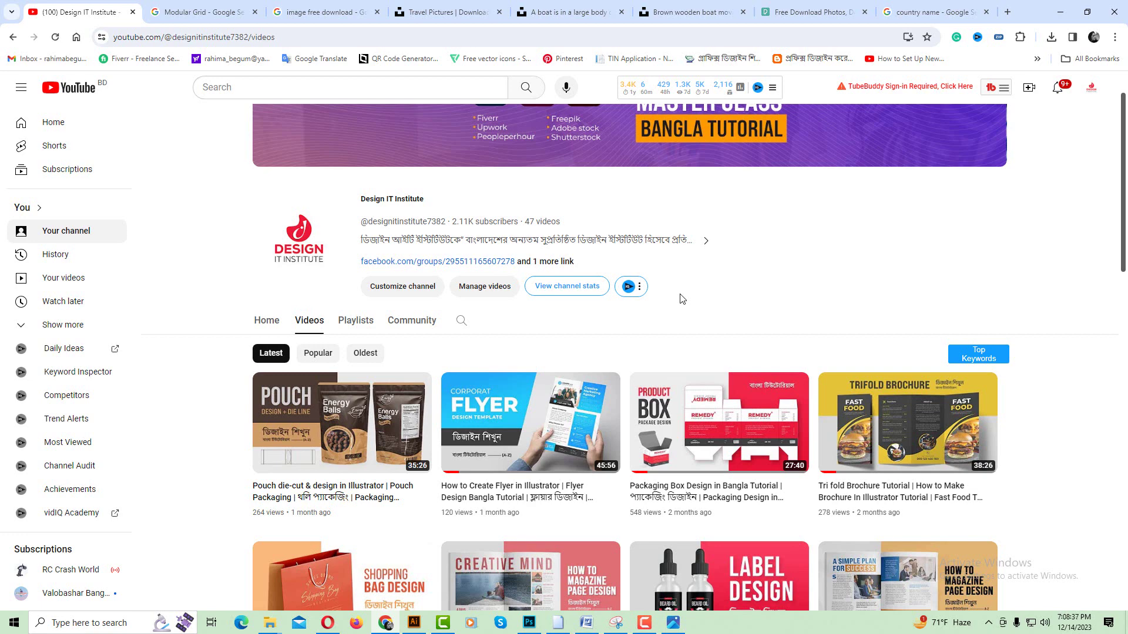
scroll(681, 299, "up", 1)
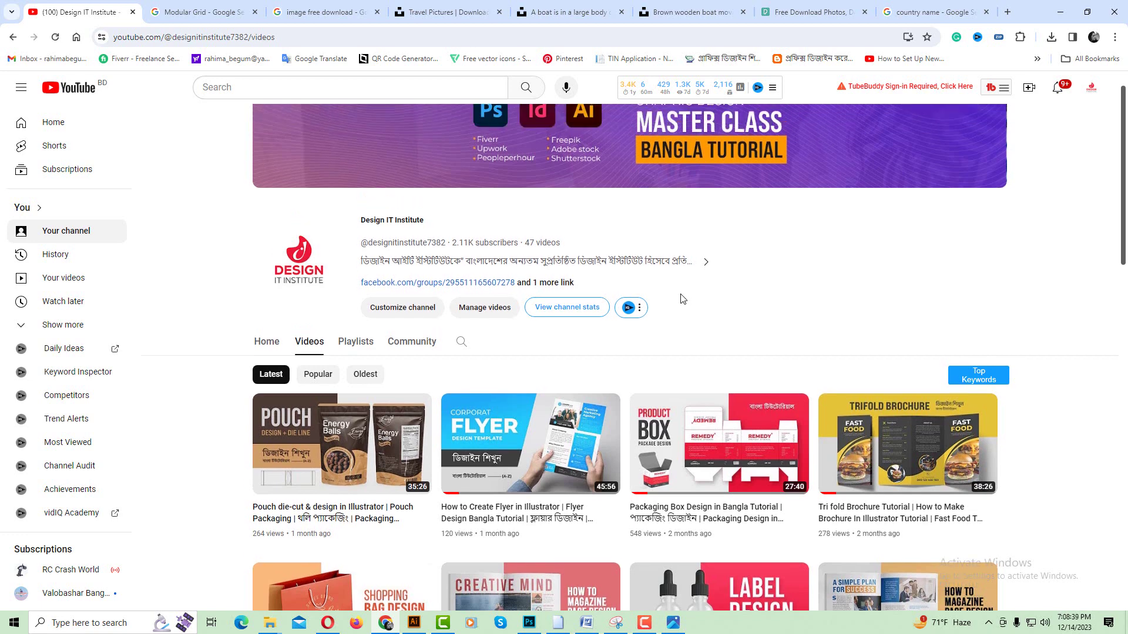